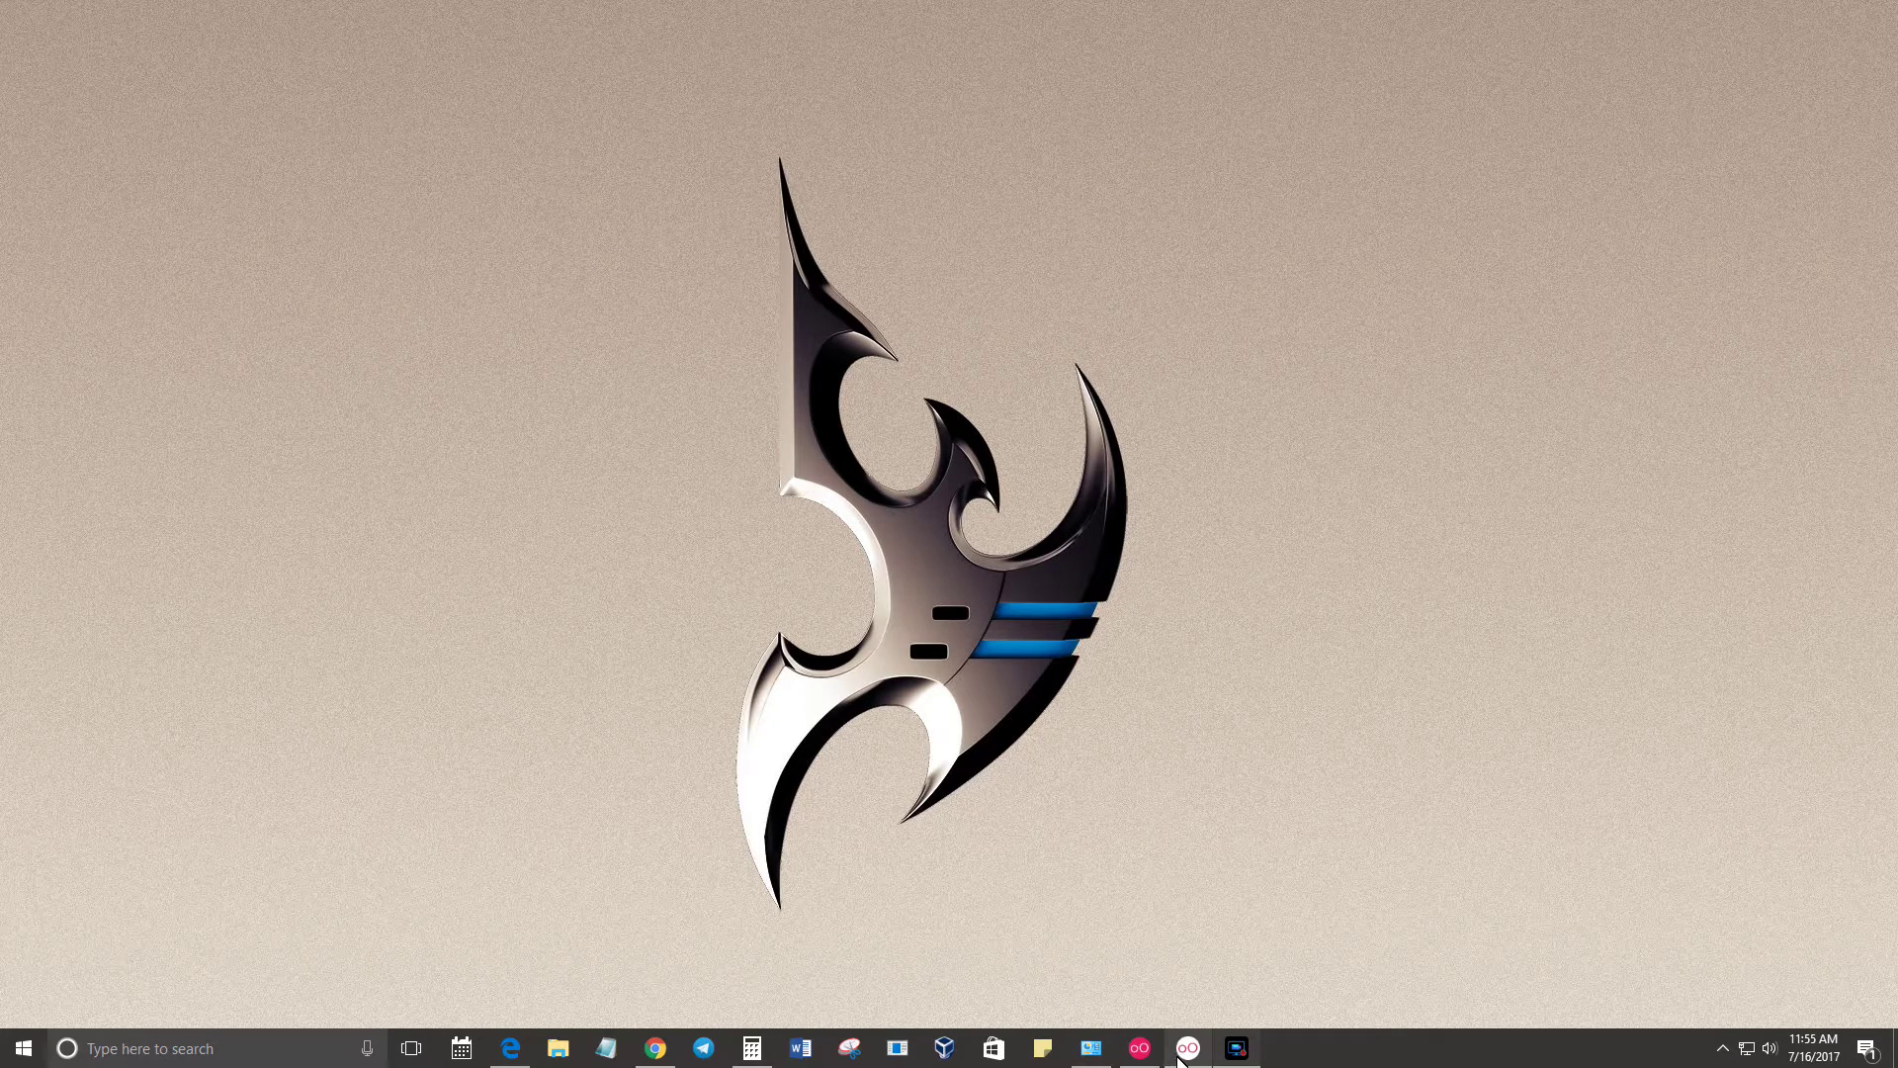
# Restore the Genymotion emulator and scroll through the My Home Things list of devices
pyautogui.moveTo(1185, 1061)
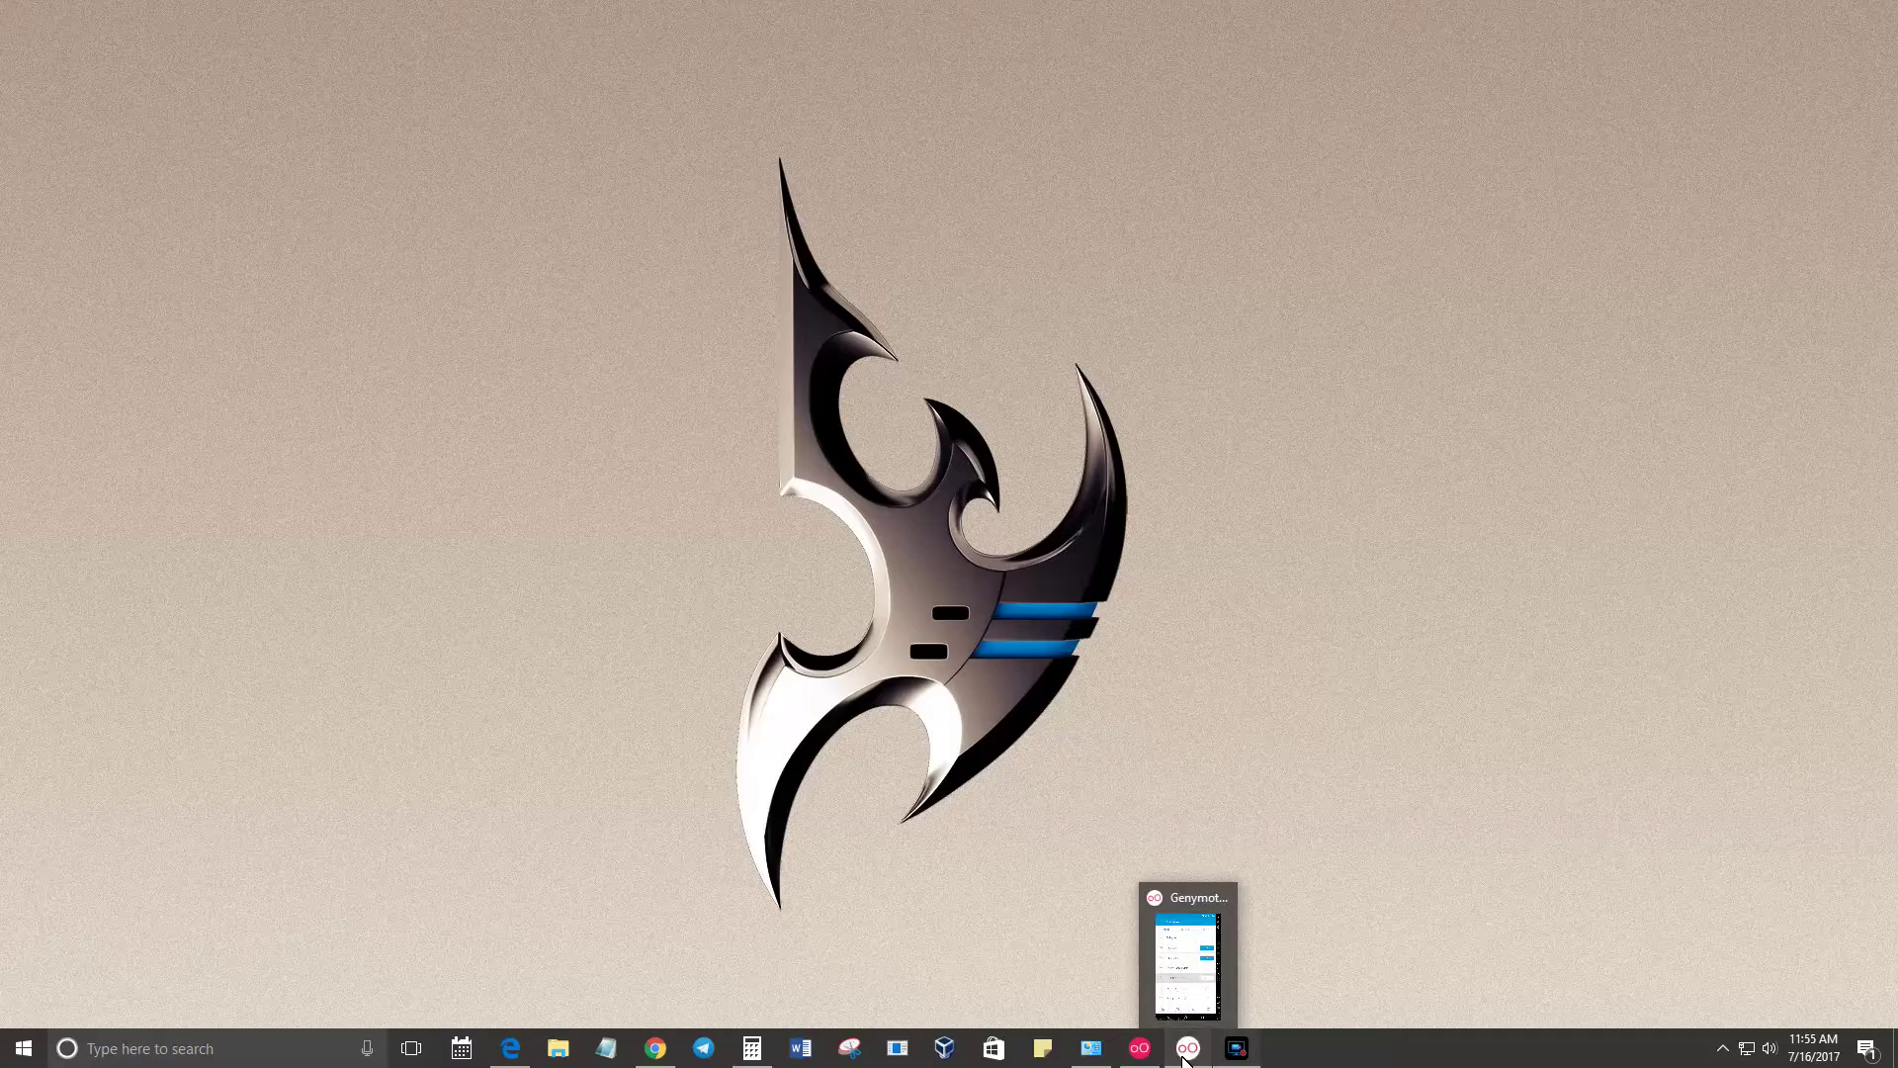
pyautogui.click(1184, 1060)
pyautogui.click(906, 468)
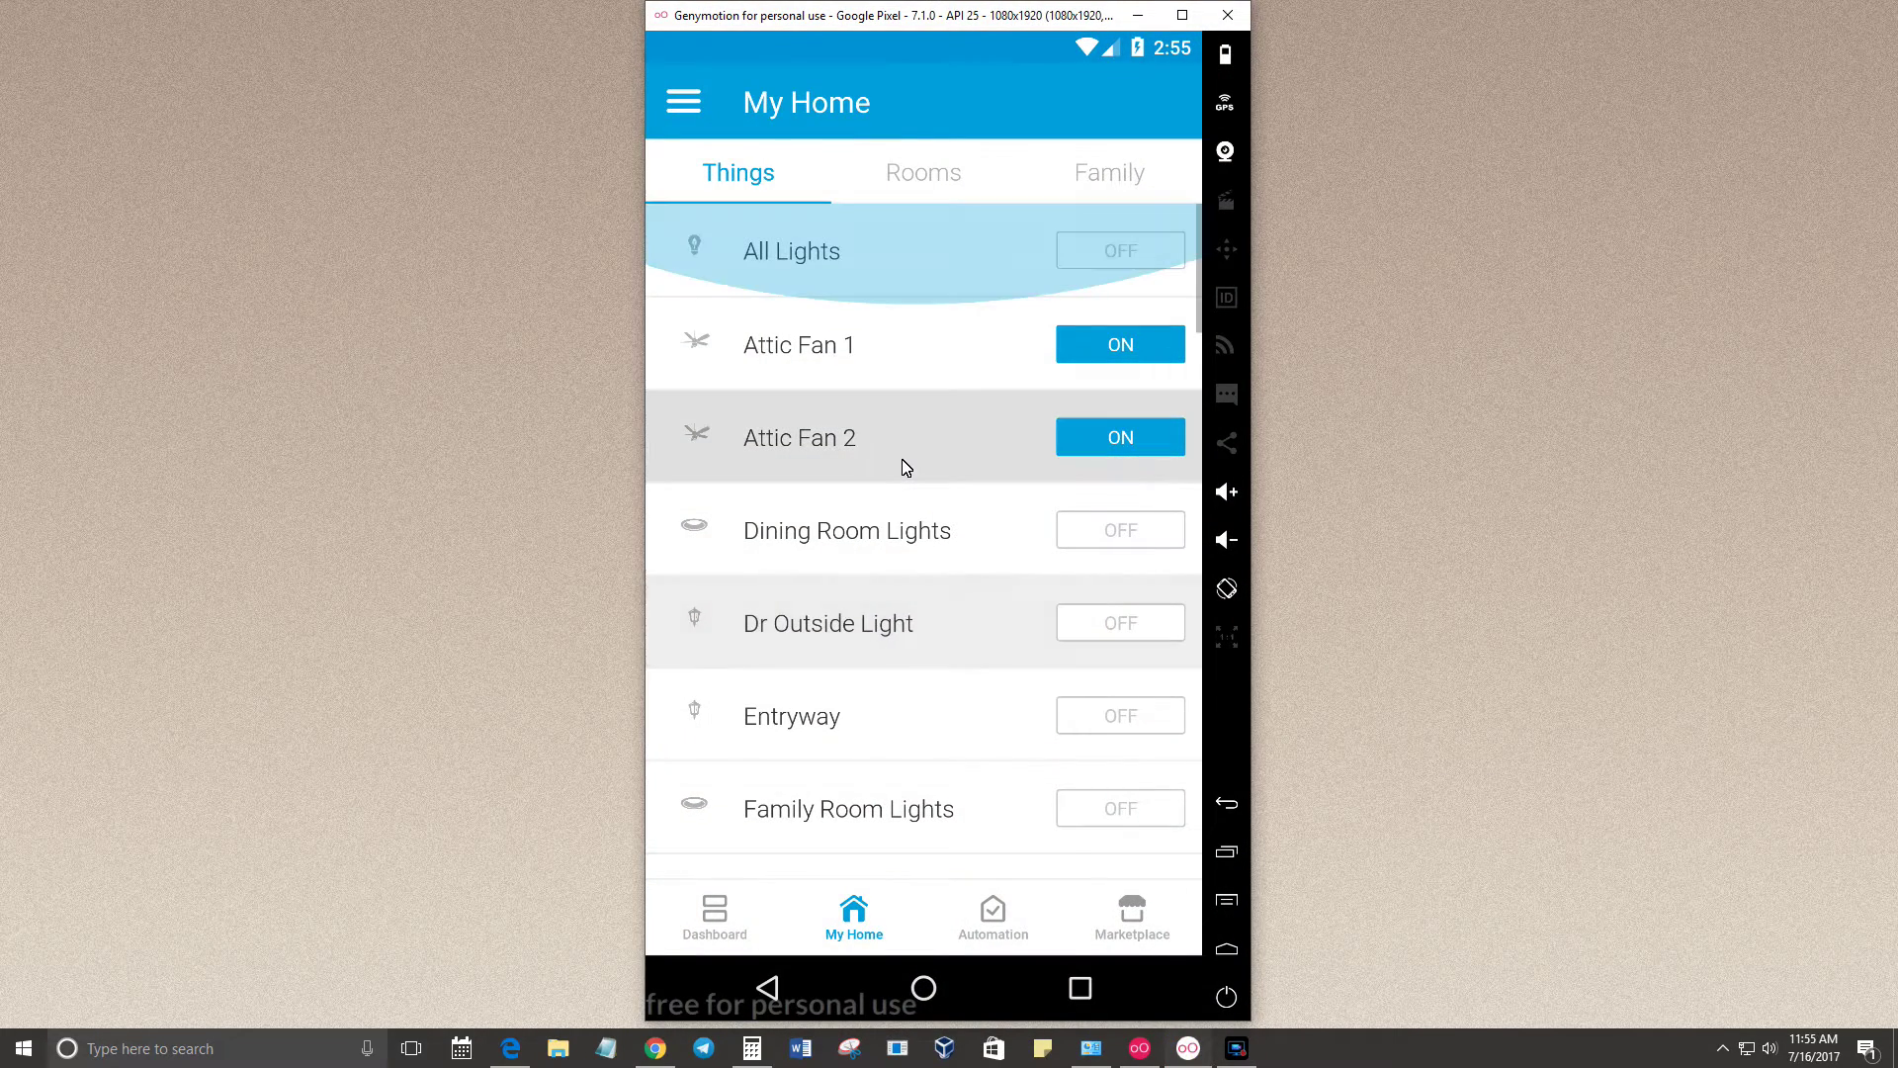
pyautogui.scroll(-2, 906, 468)
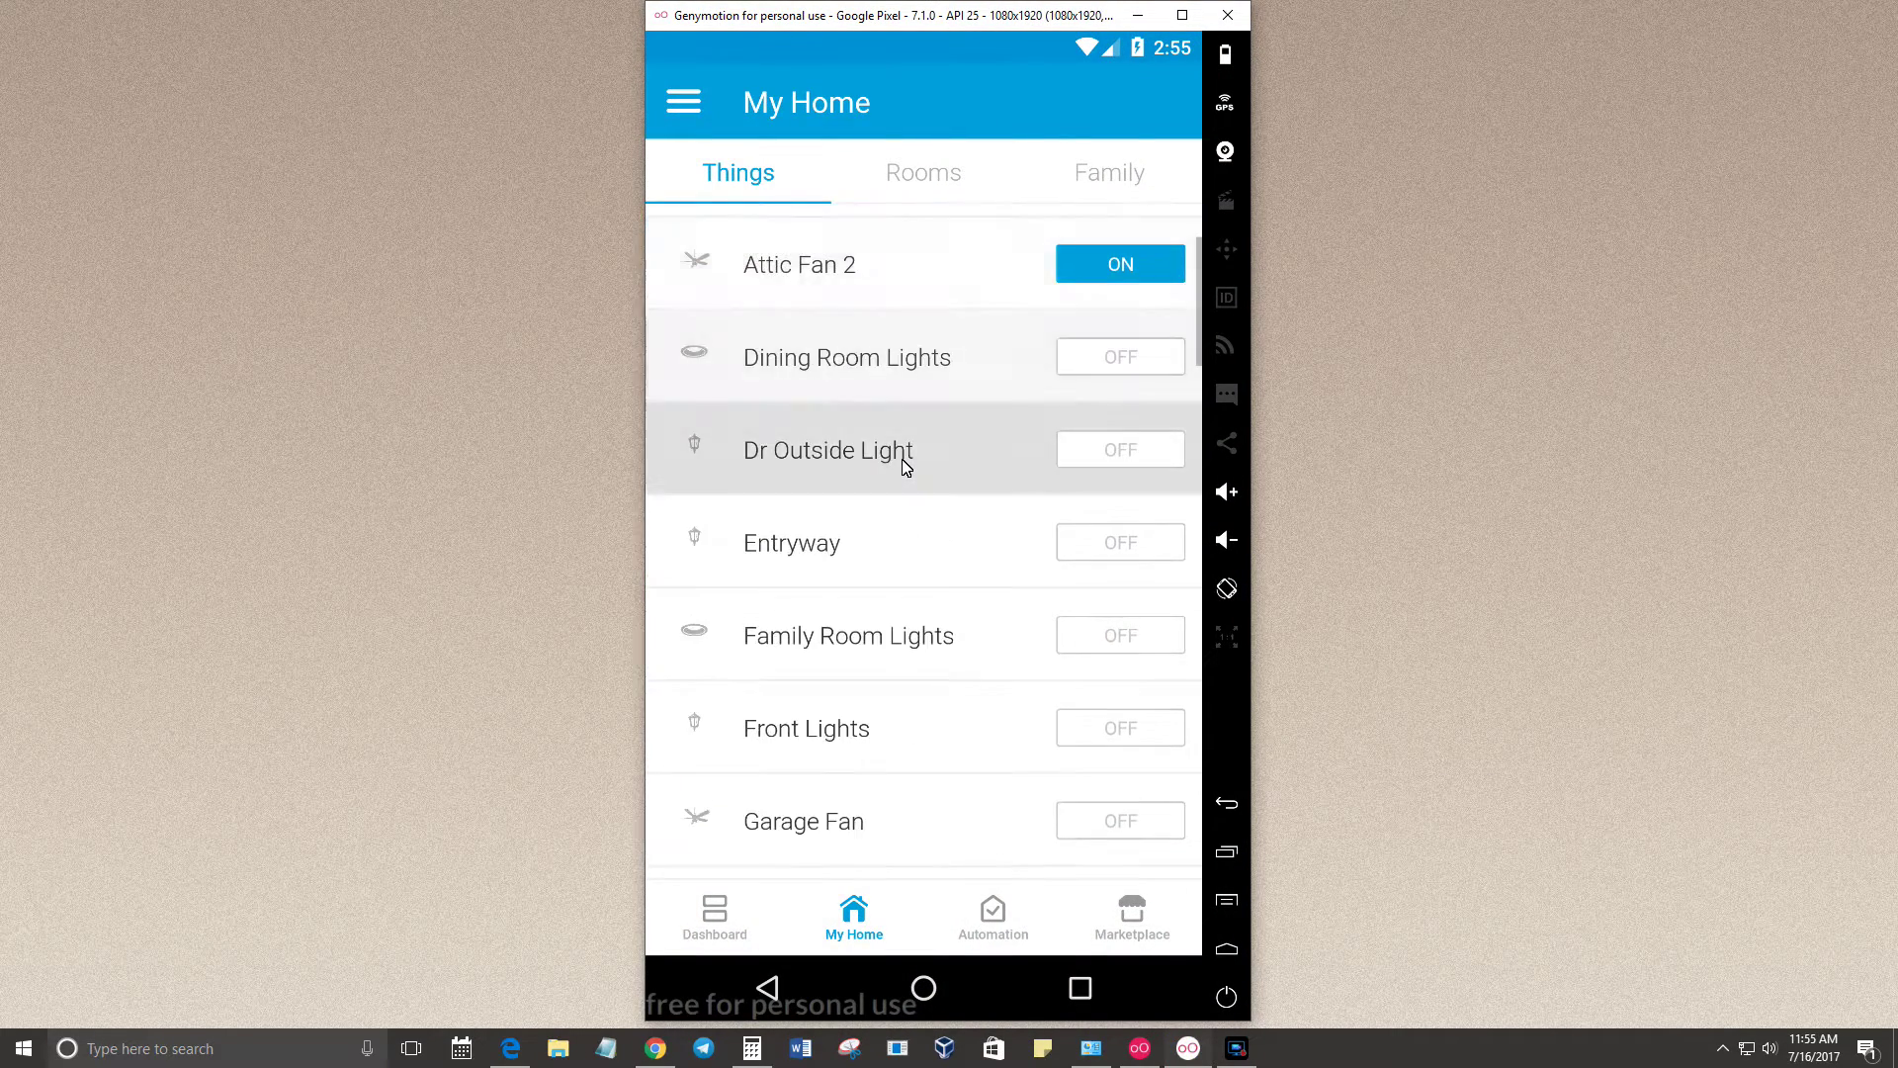
pyautogui.scroll(3, 899, 465)
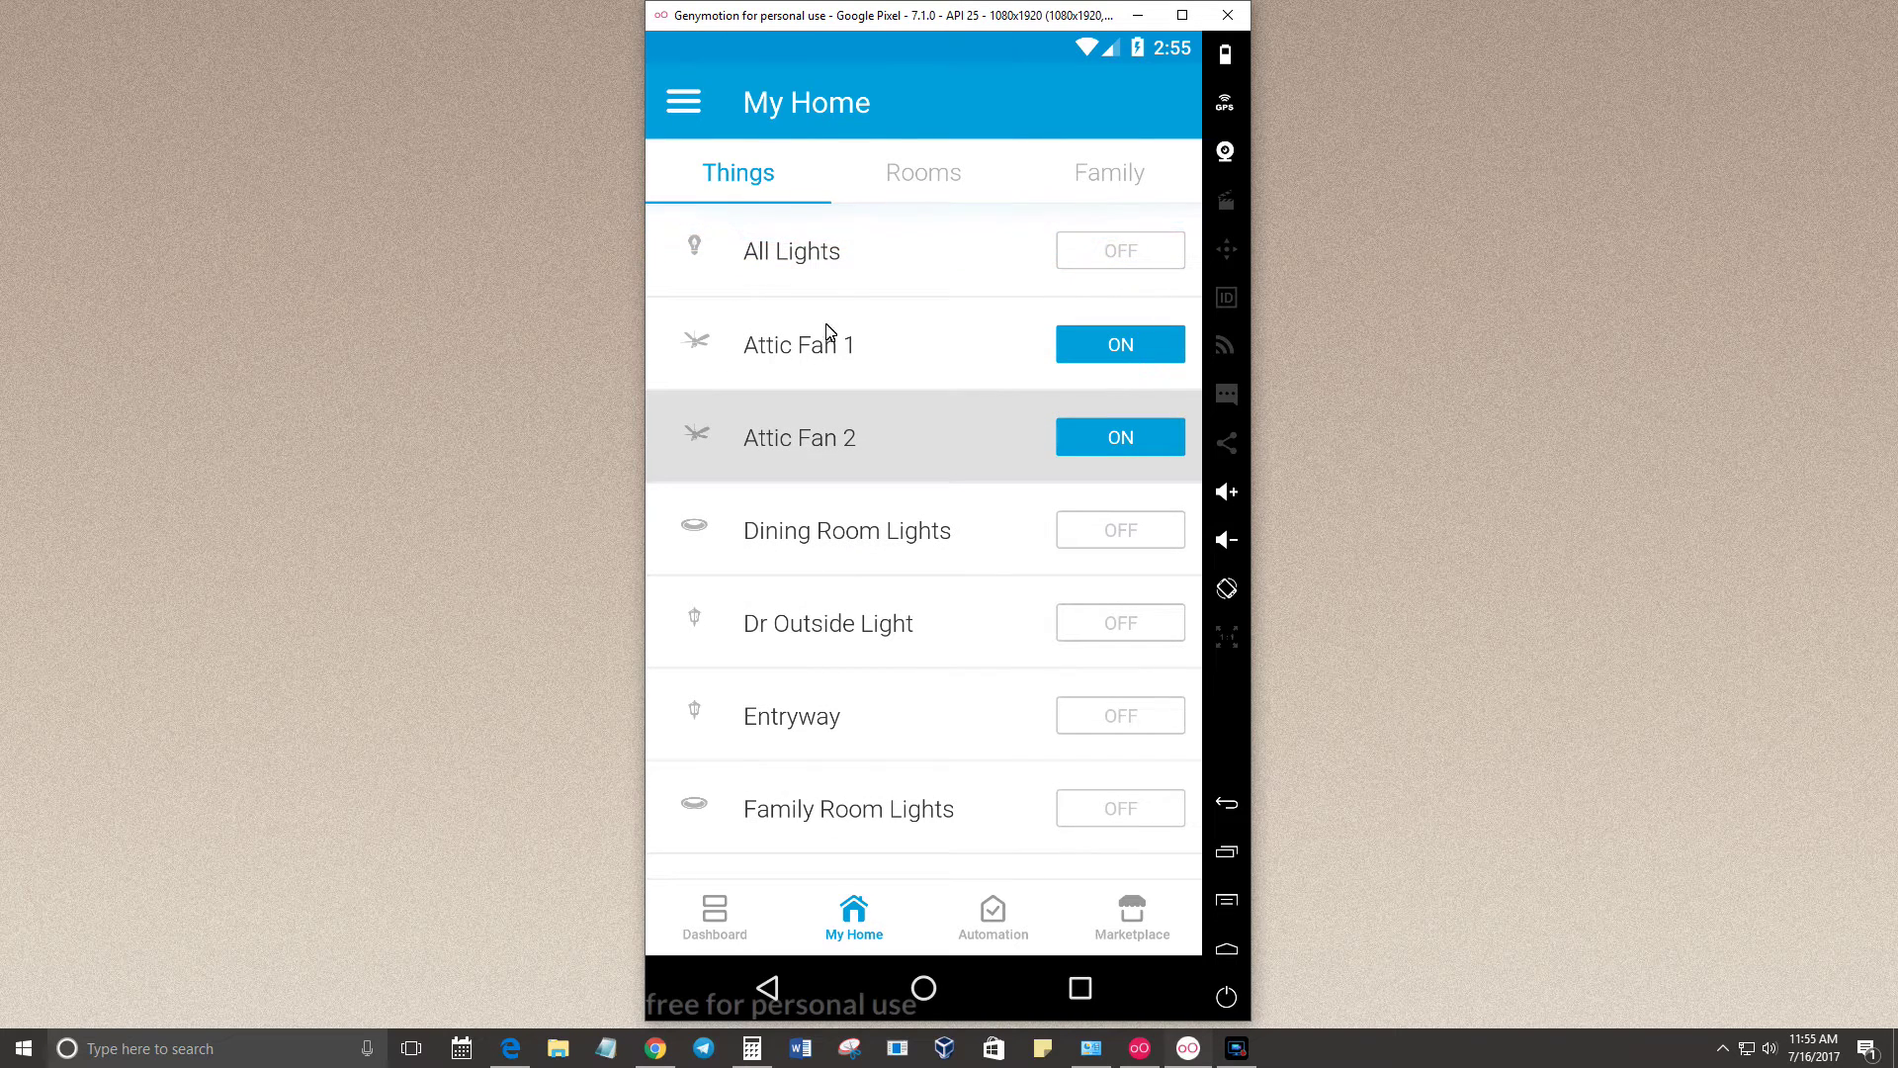
pyautogui.scroll(-3, 797, 545)
pyautogui.scroll(-10, 772, 546)
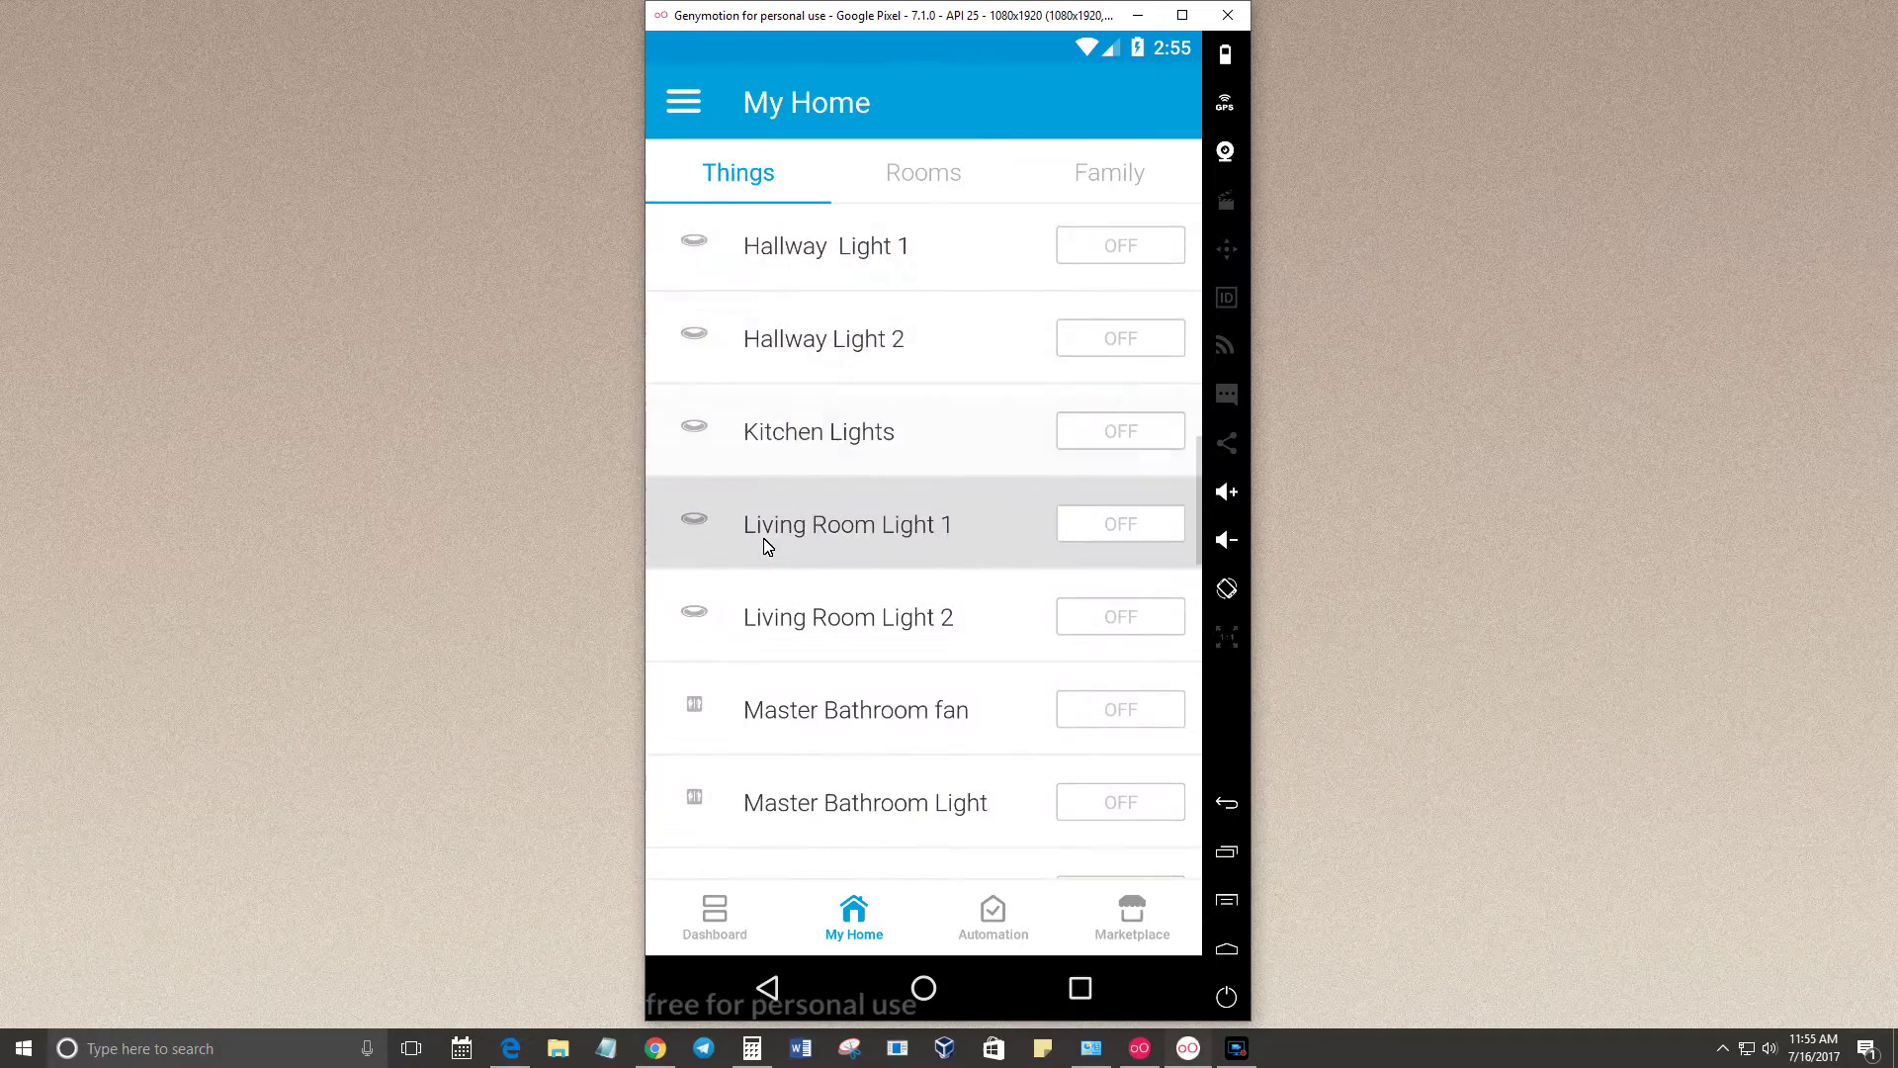
pyautogui.scroll(4, 763, 542)
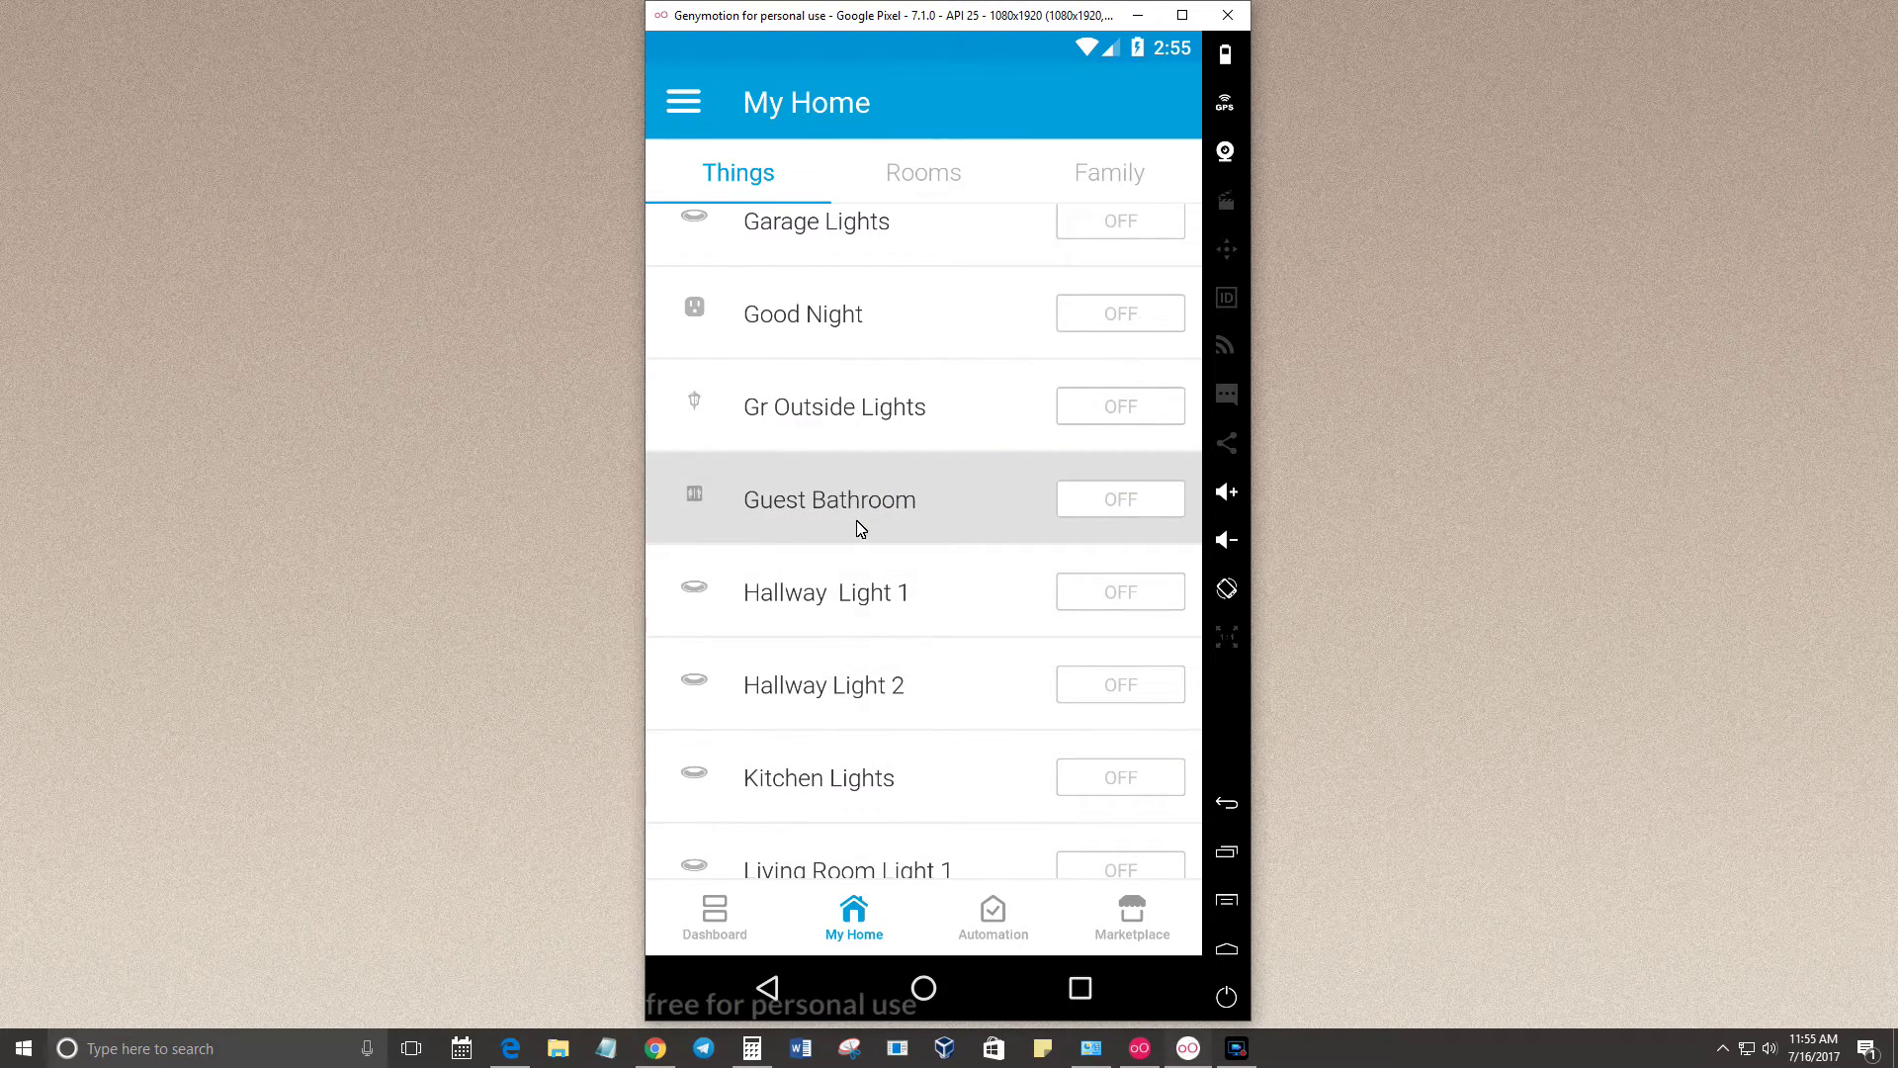
pyautogui.scroll(-2, 781, 480)
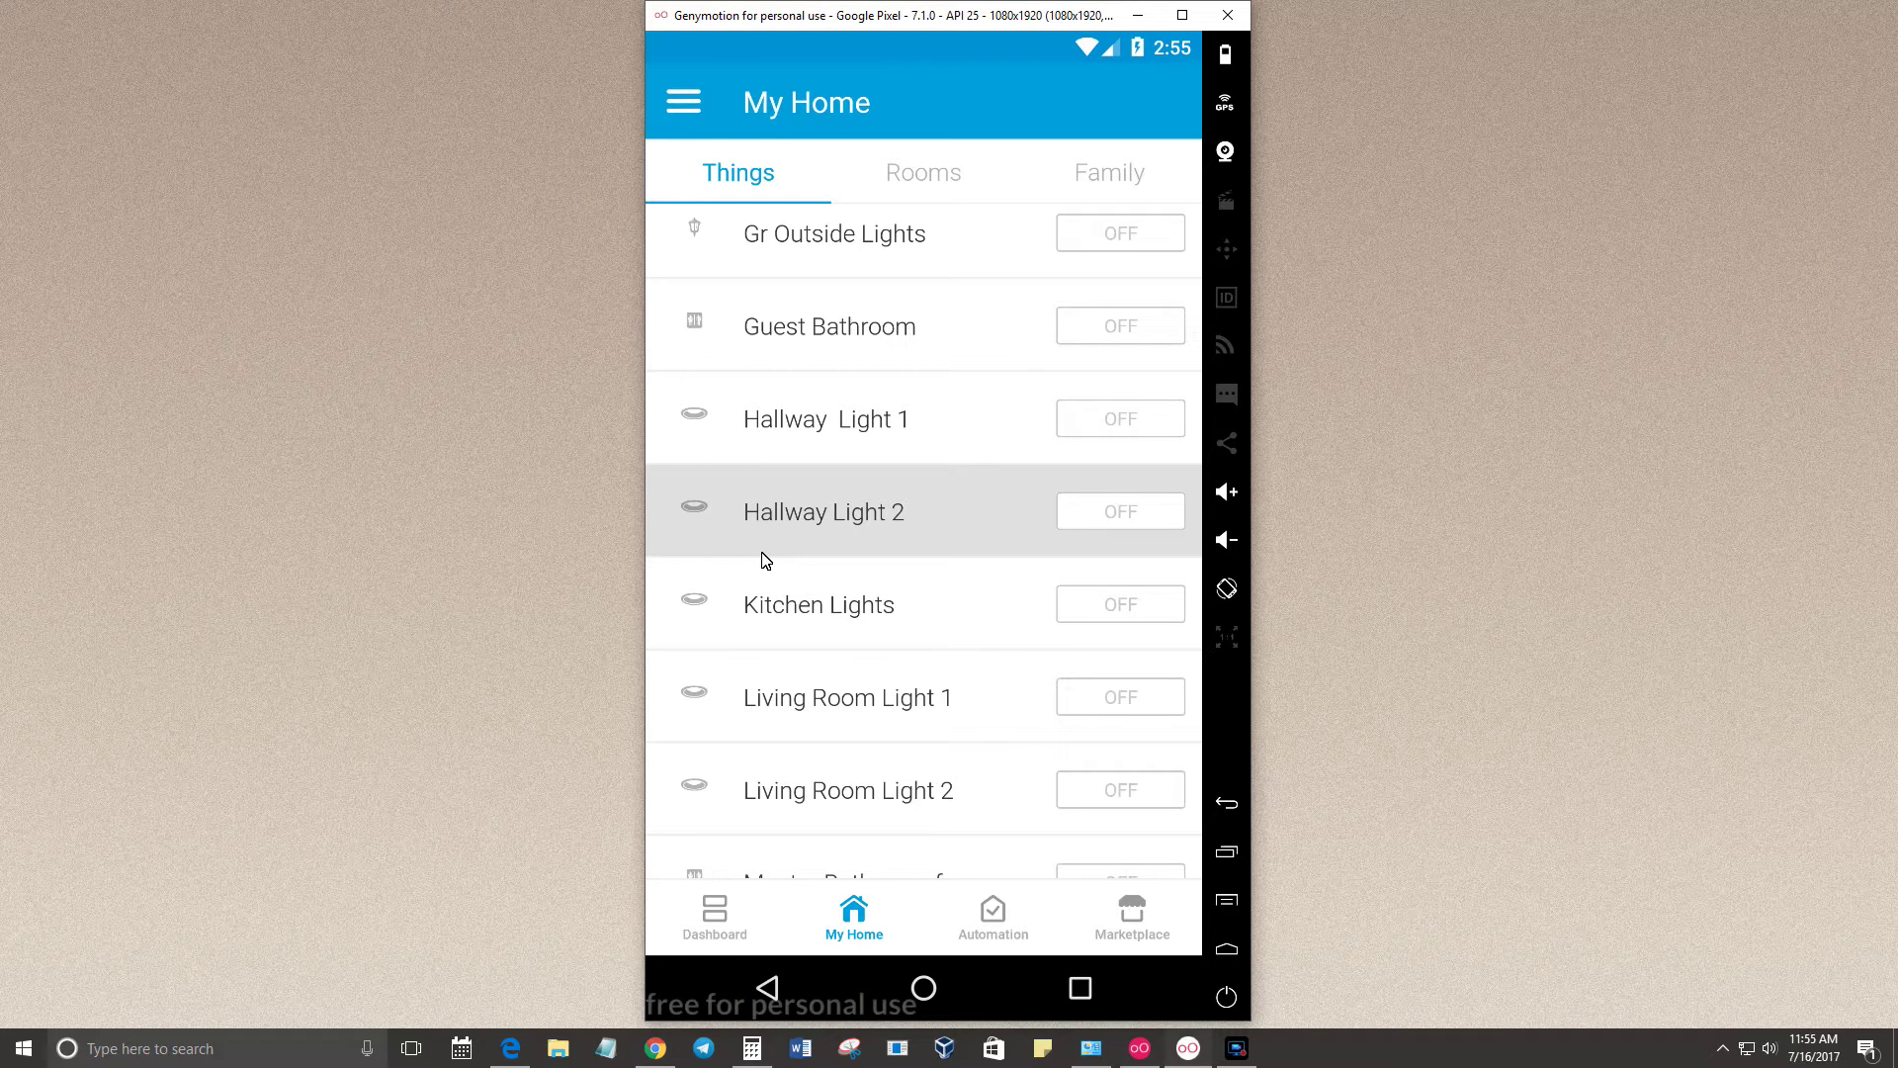
pyautogui.scroll(2, 762, 561)
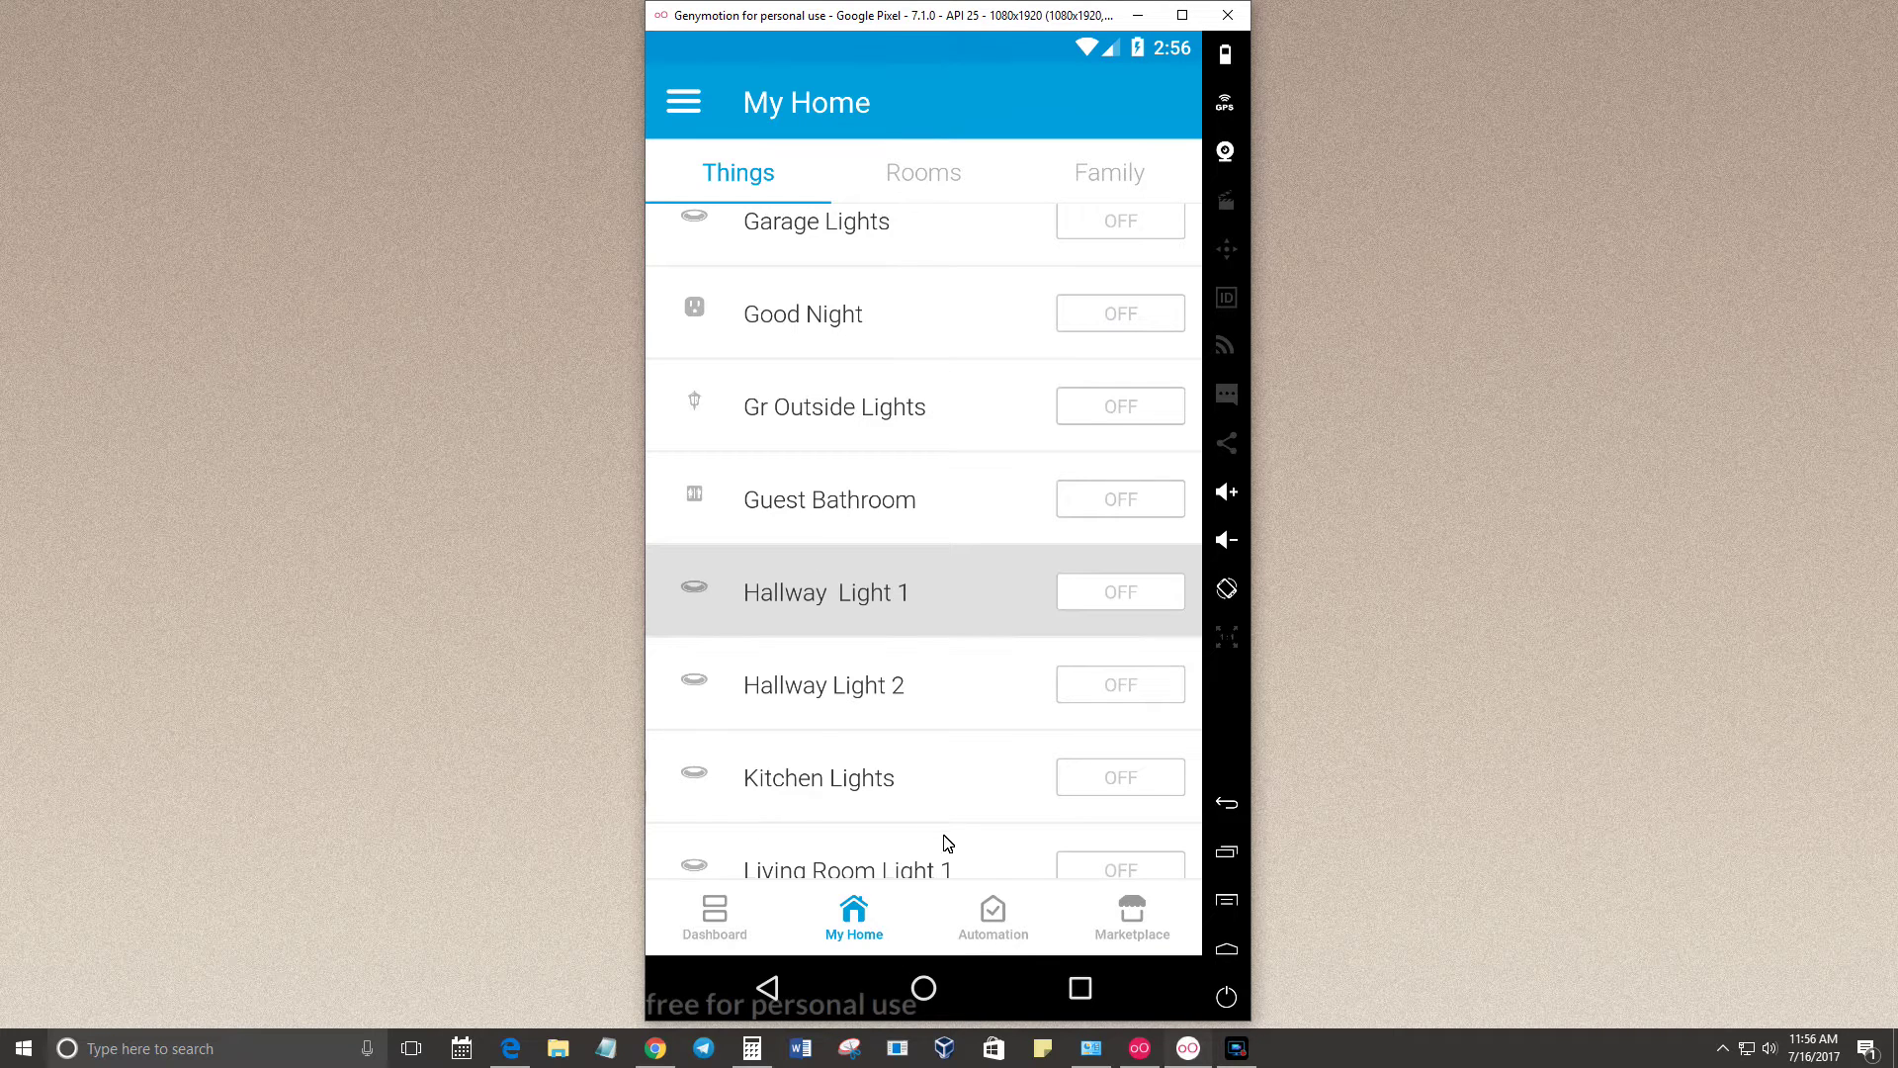
pyautogui.click(976, 917)
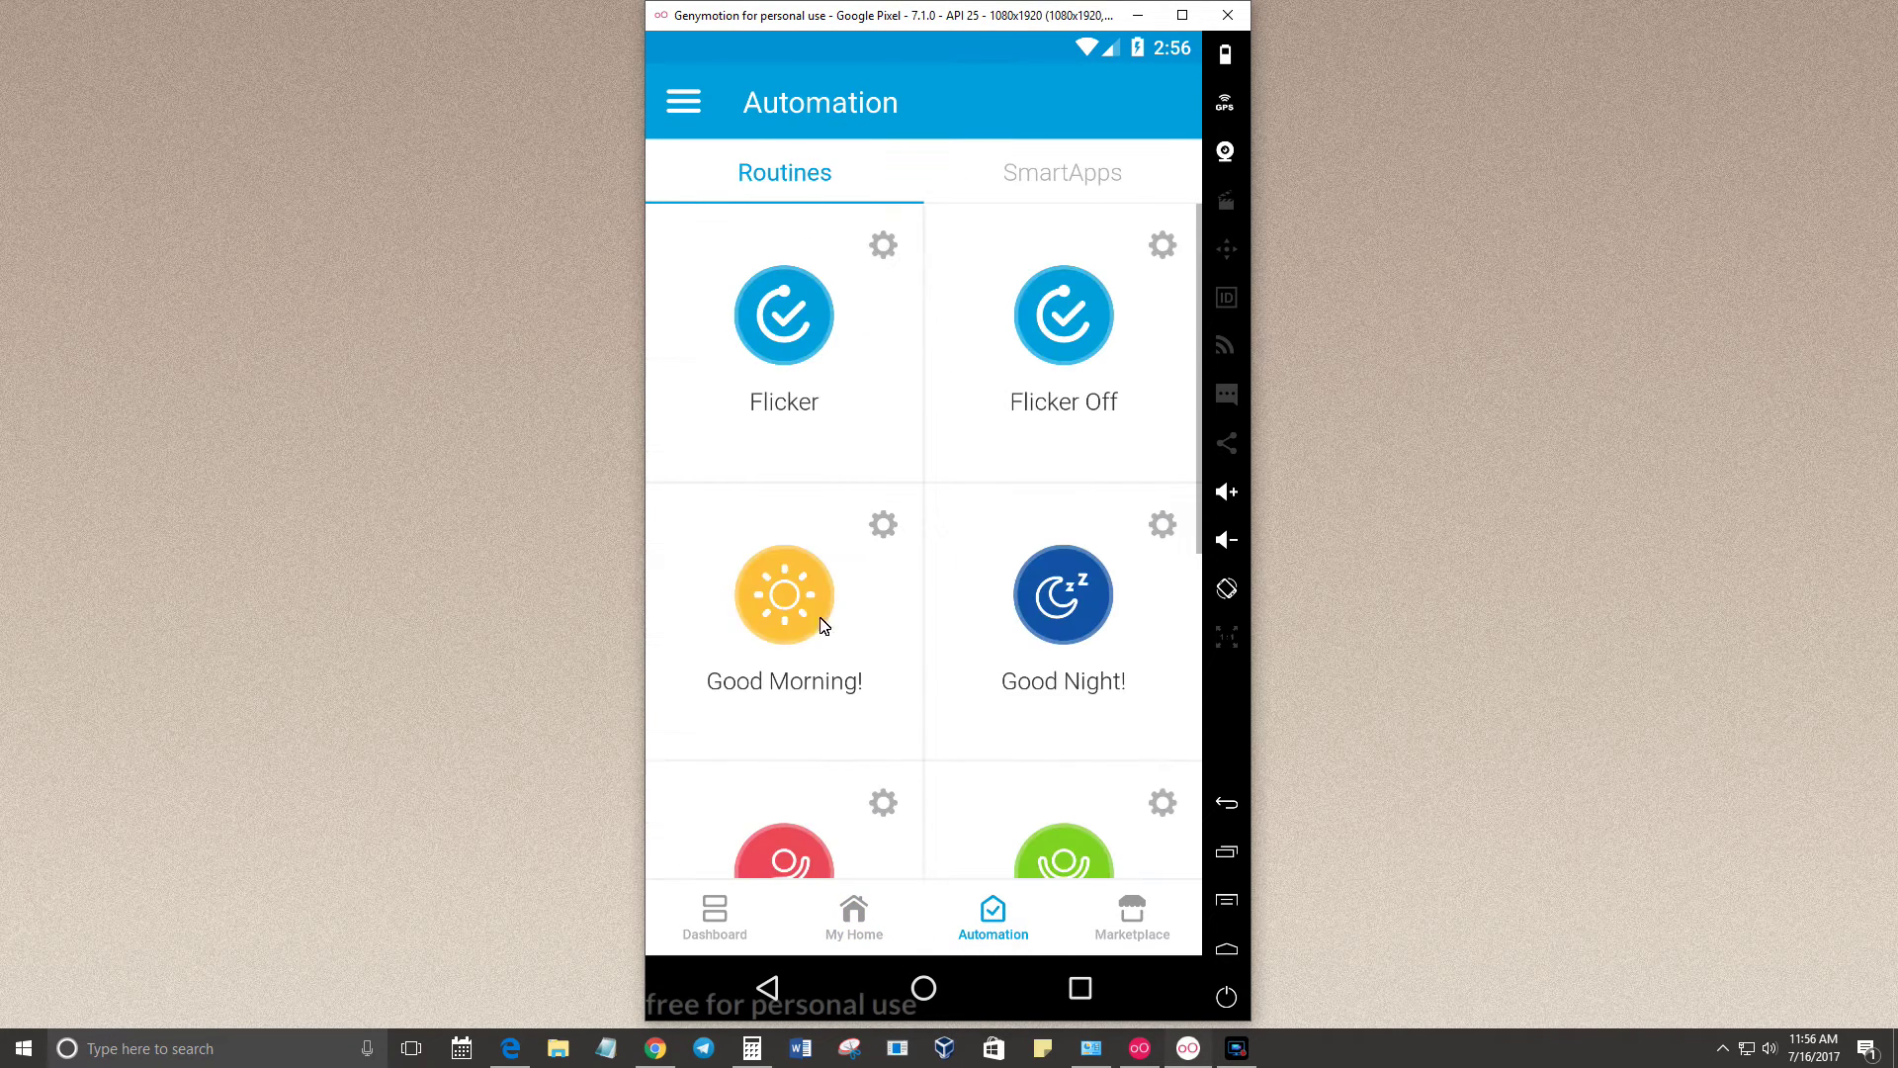
pyautogui.scroll(-5, 818, 608)
pyautogui.scroll(5, 818, 608)
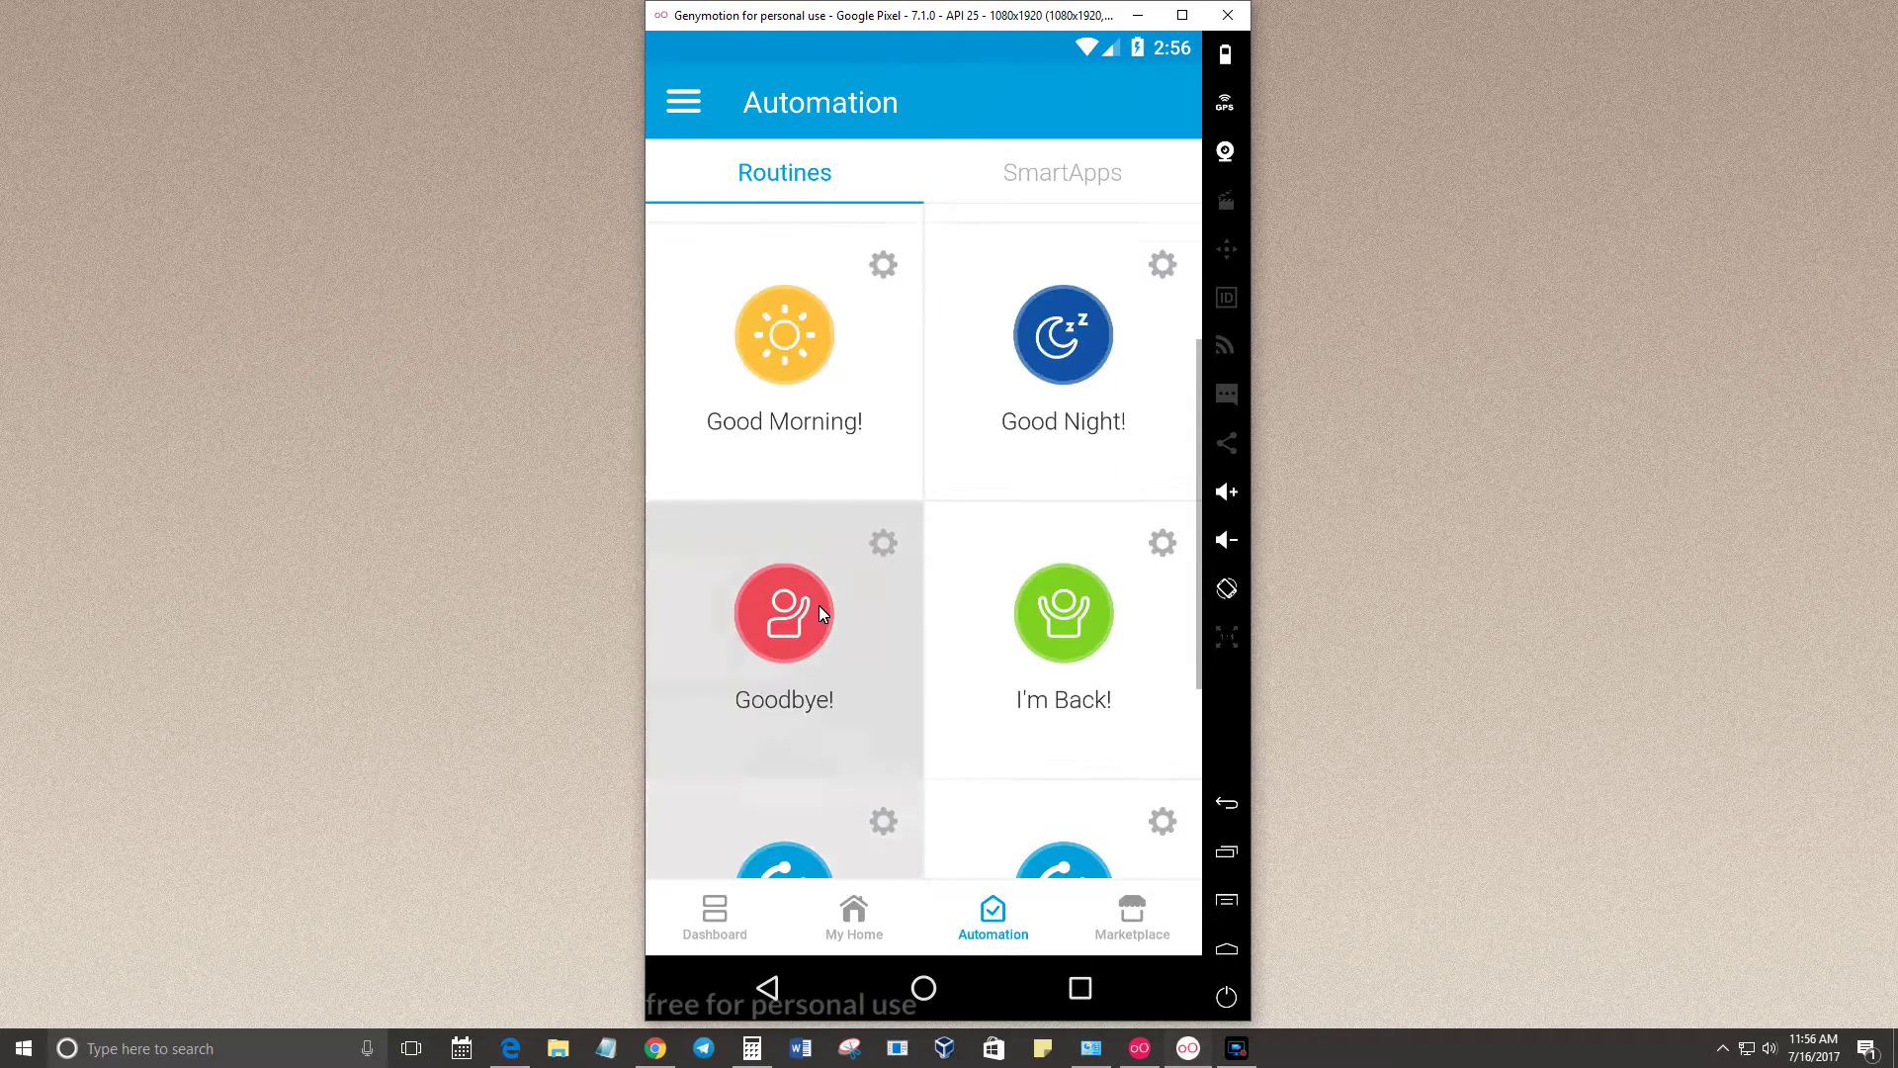
pyautogui.click(854, 911)
pyautogui.scroll(10, 843, 554)
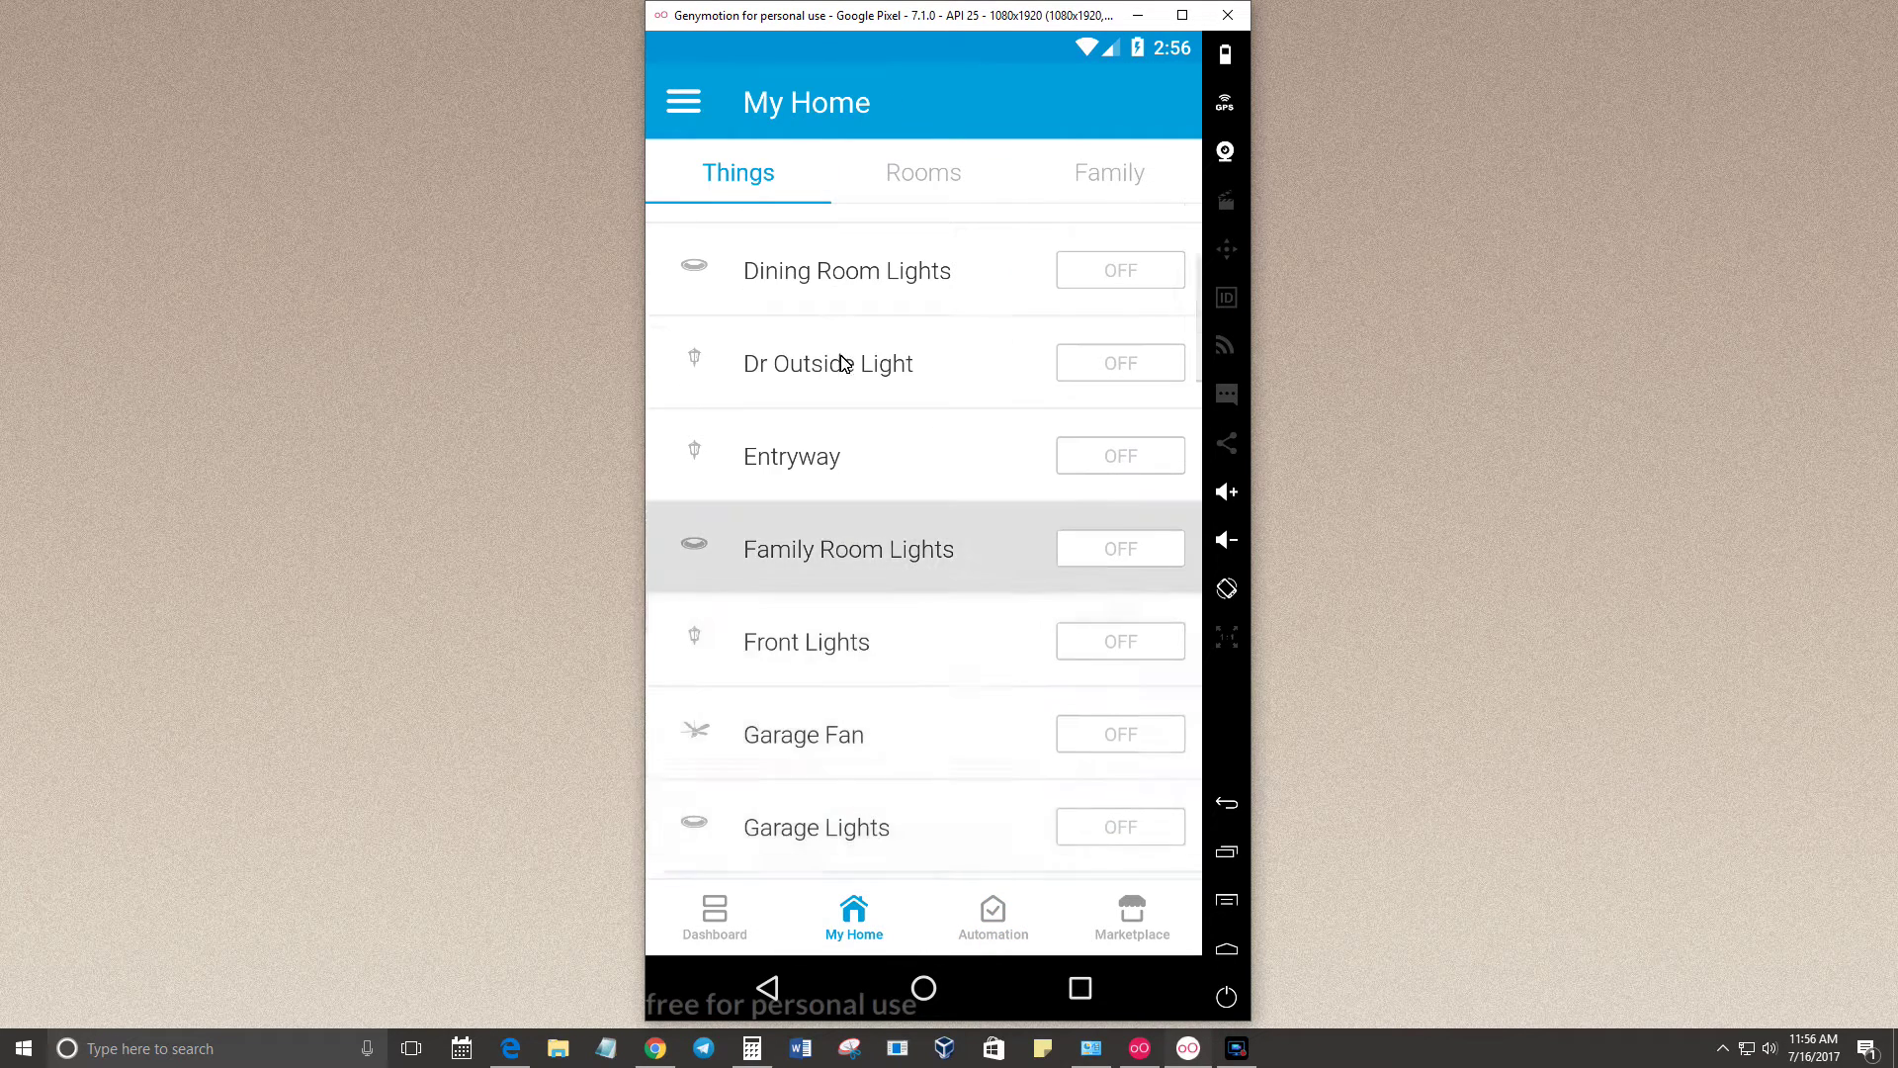
pyautogui.scroll(-2, 791, 479)
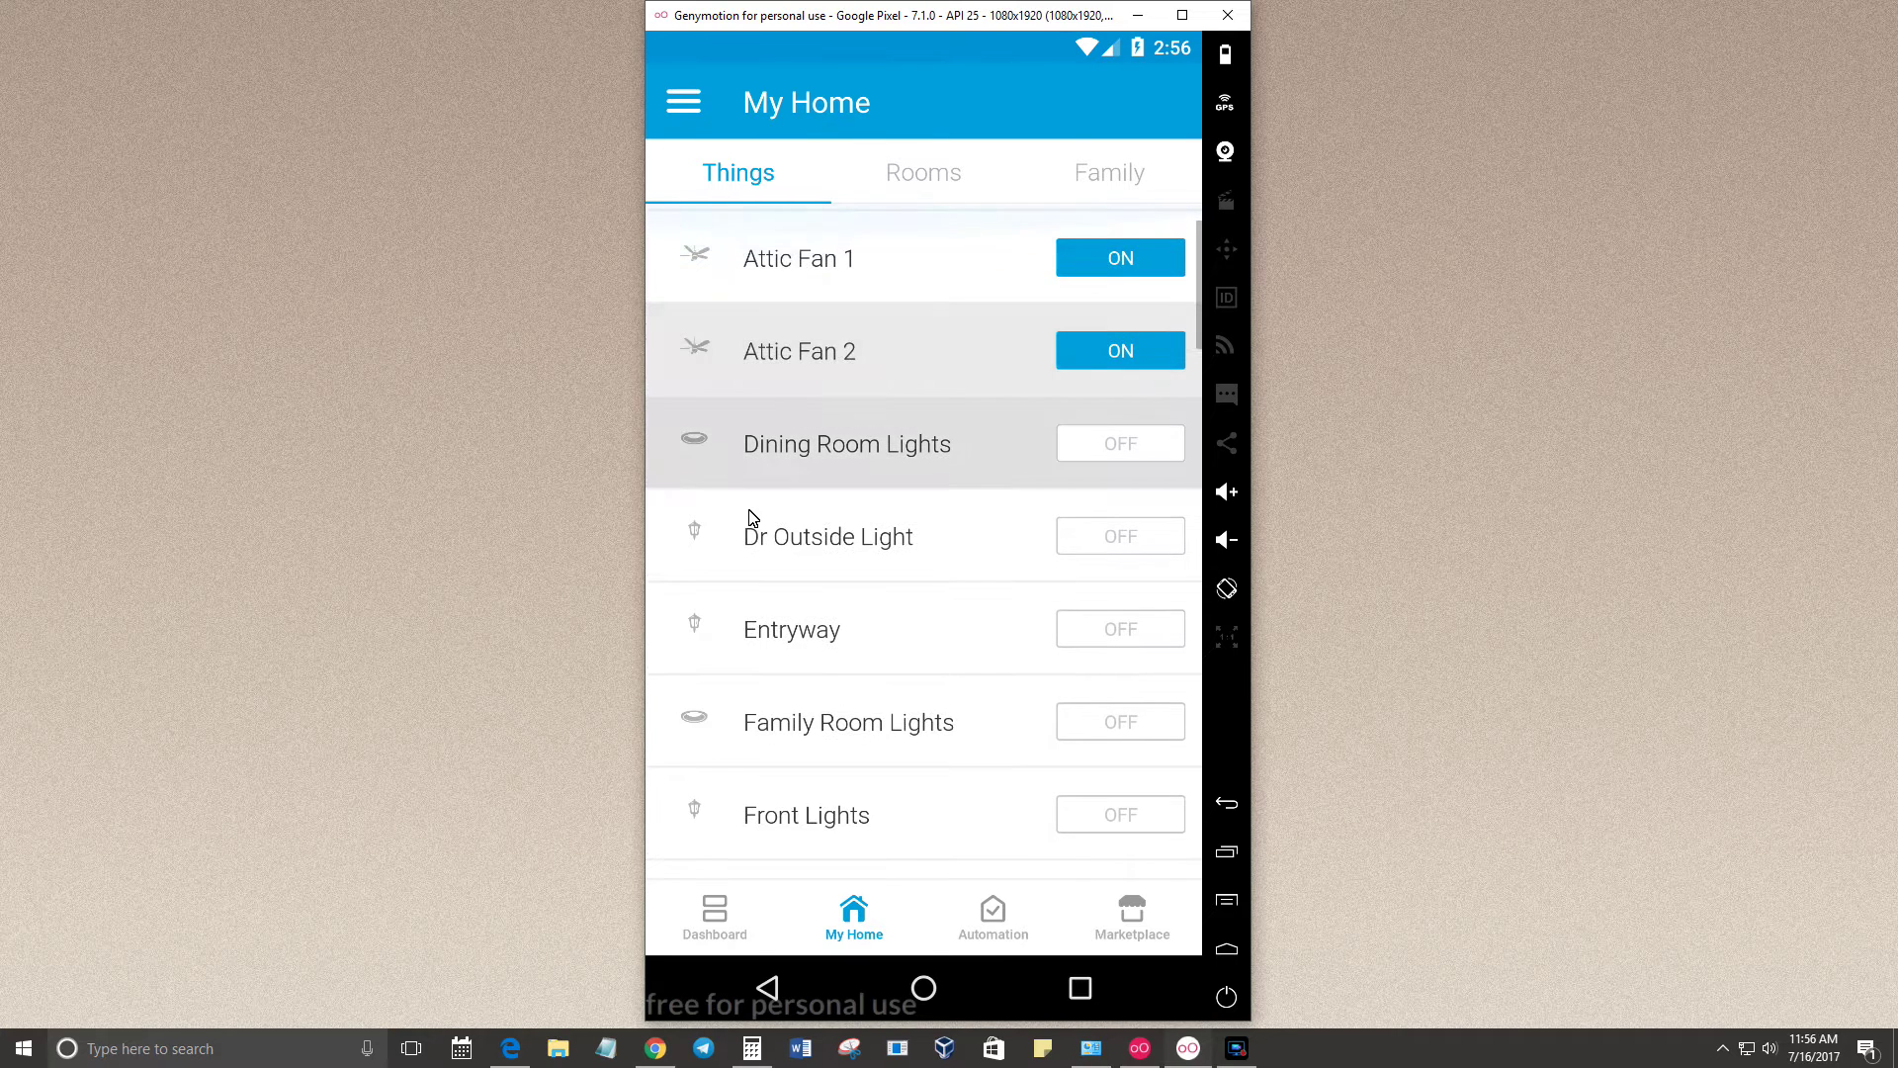
pyautogui.scroll(-2, 791, 643)
pyautogui.scroll(-1, 790, 712)
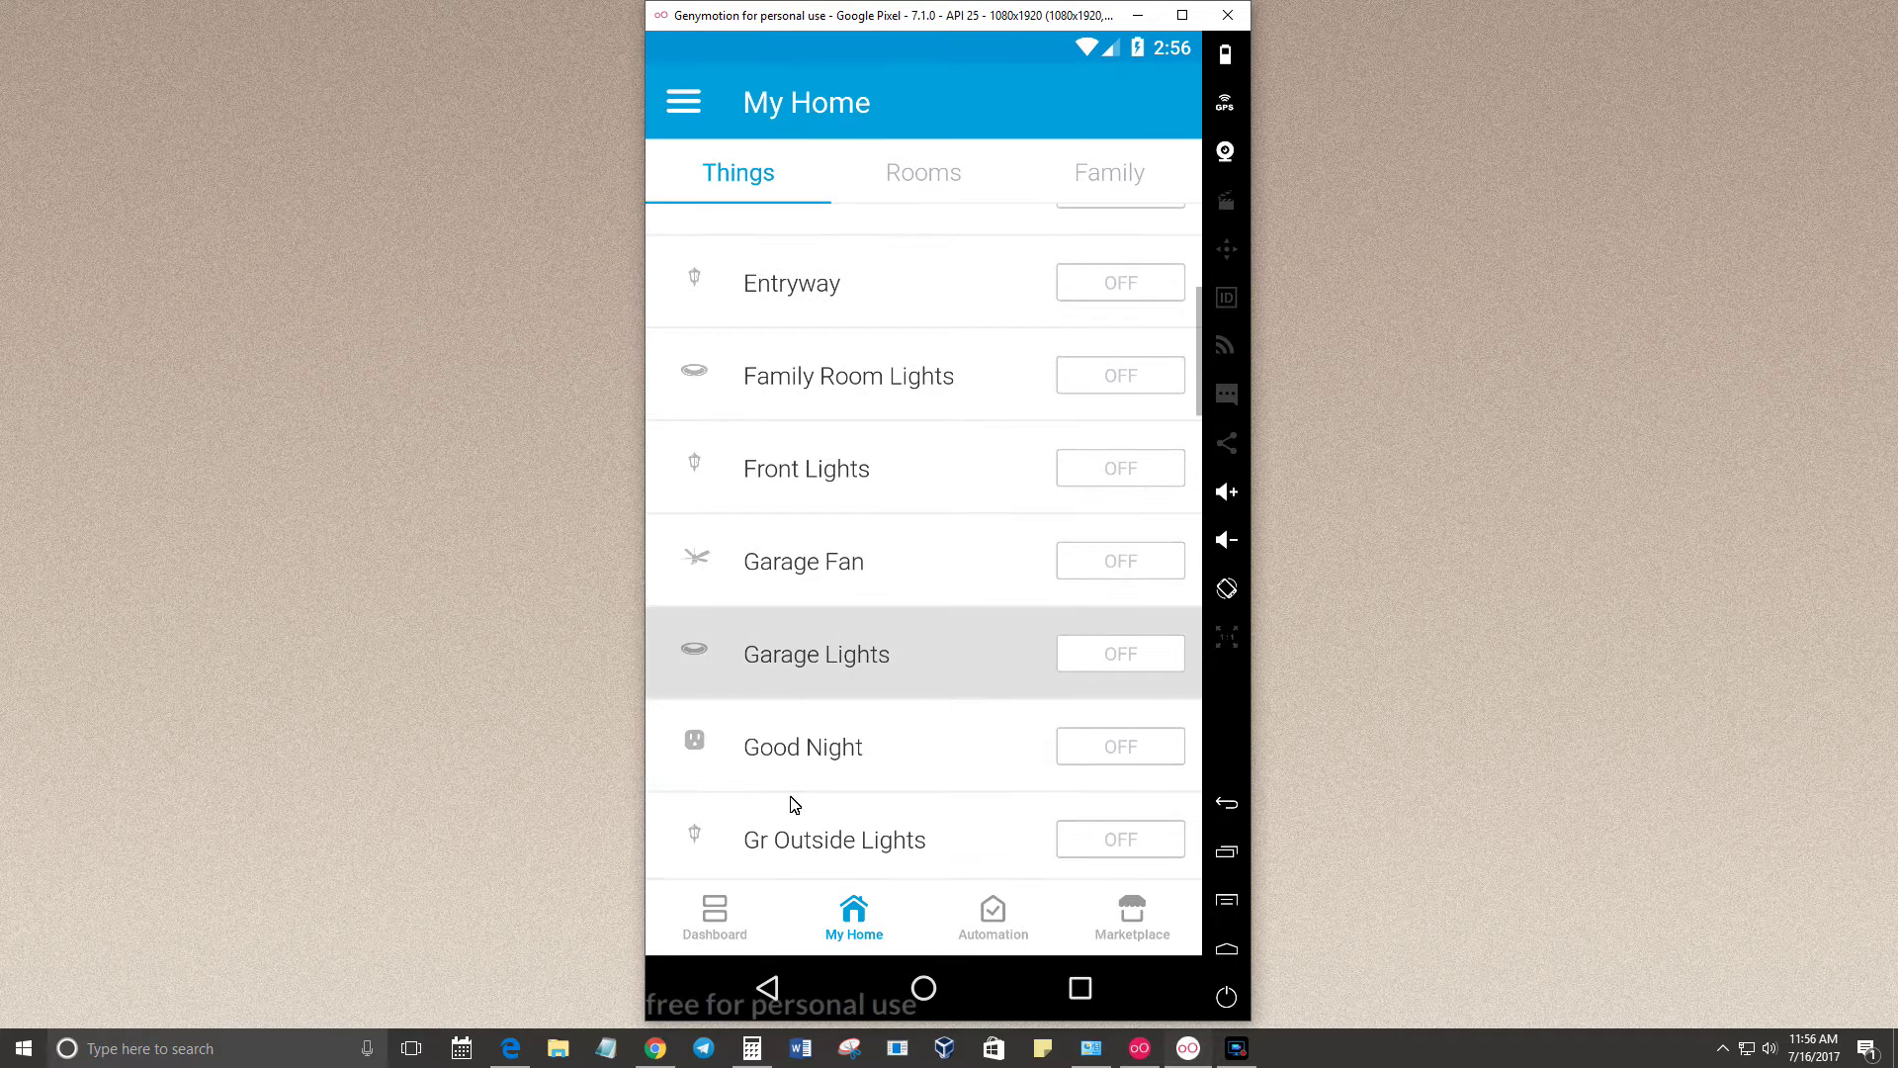
pyautogui.click(801, 748)
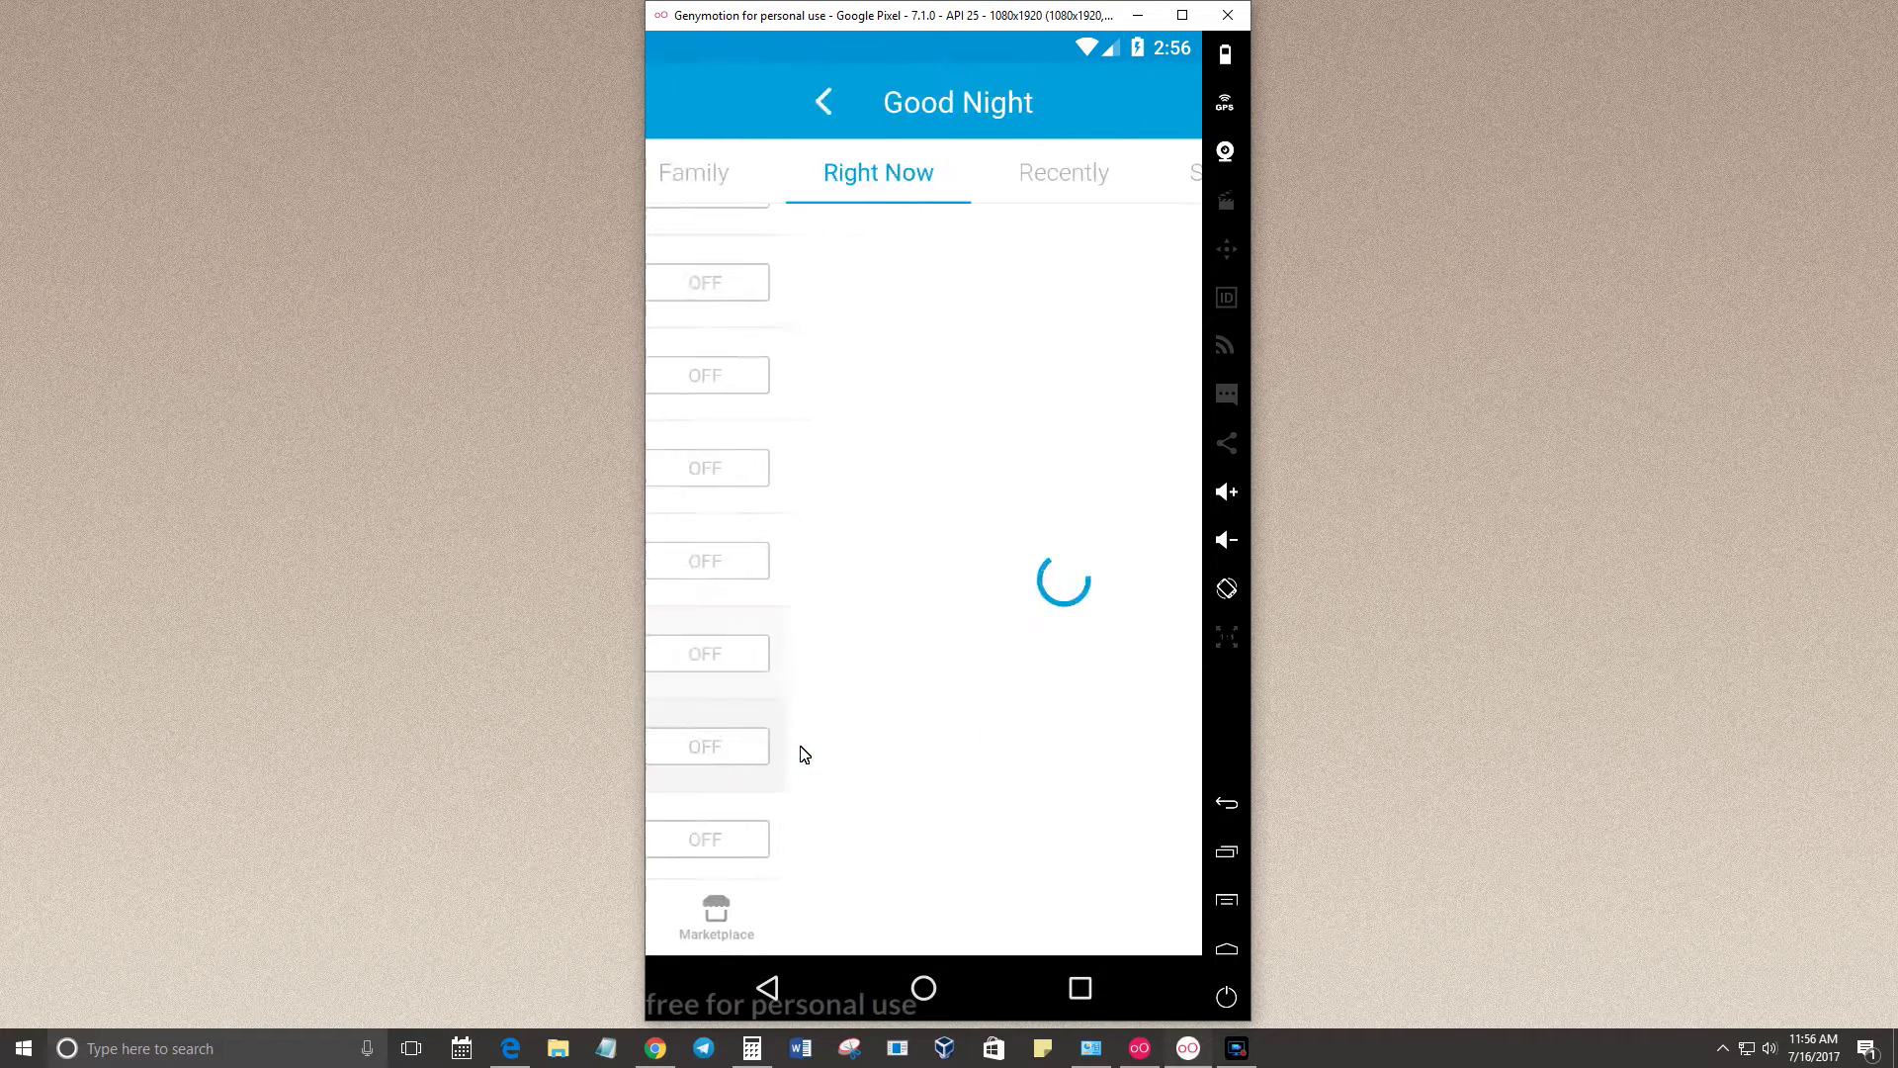
pyautogui.click(938, 176)
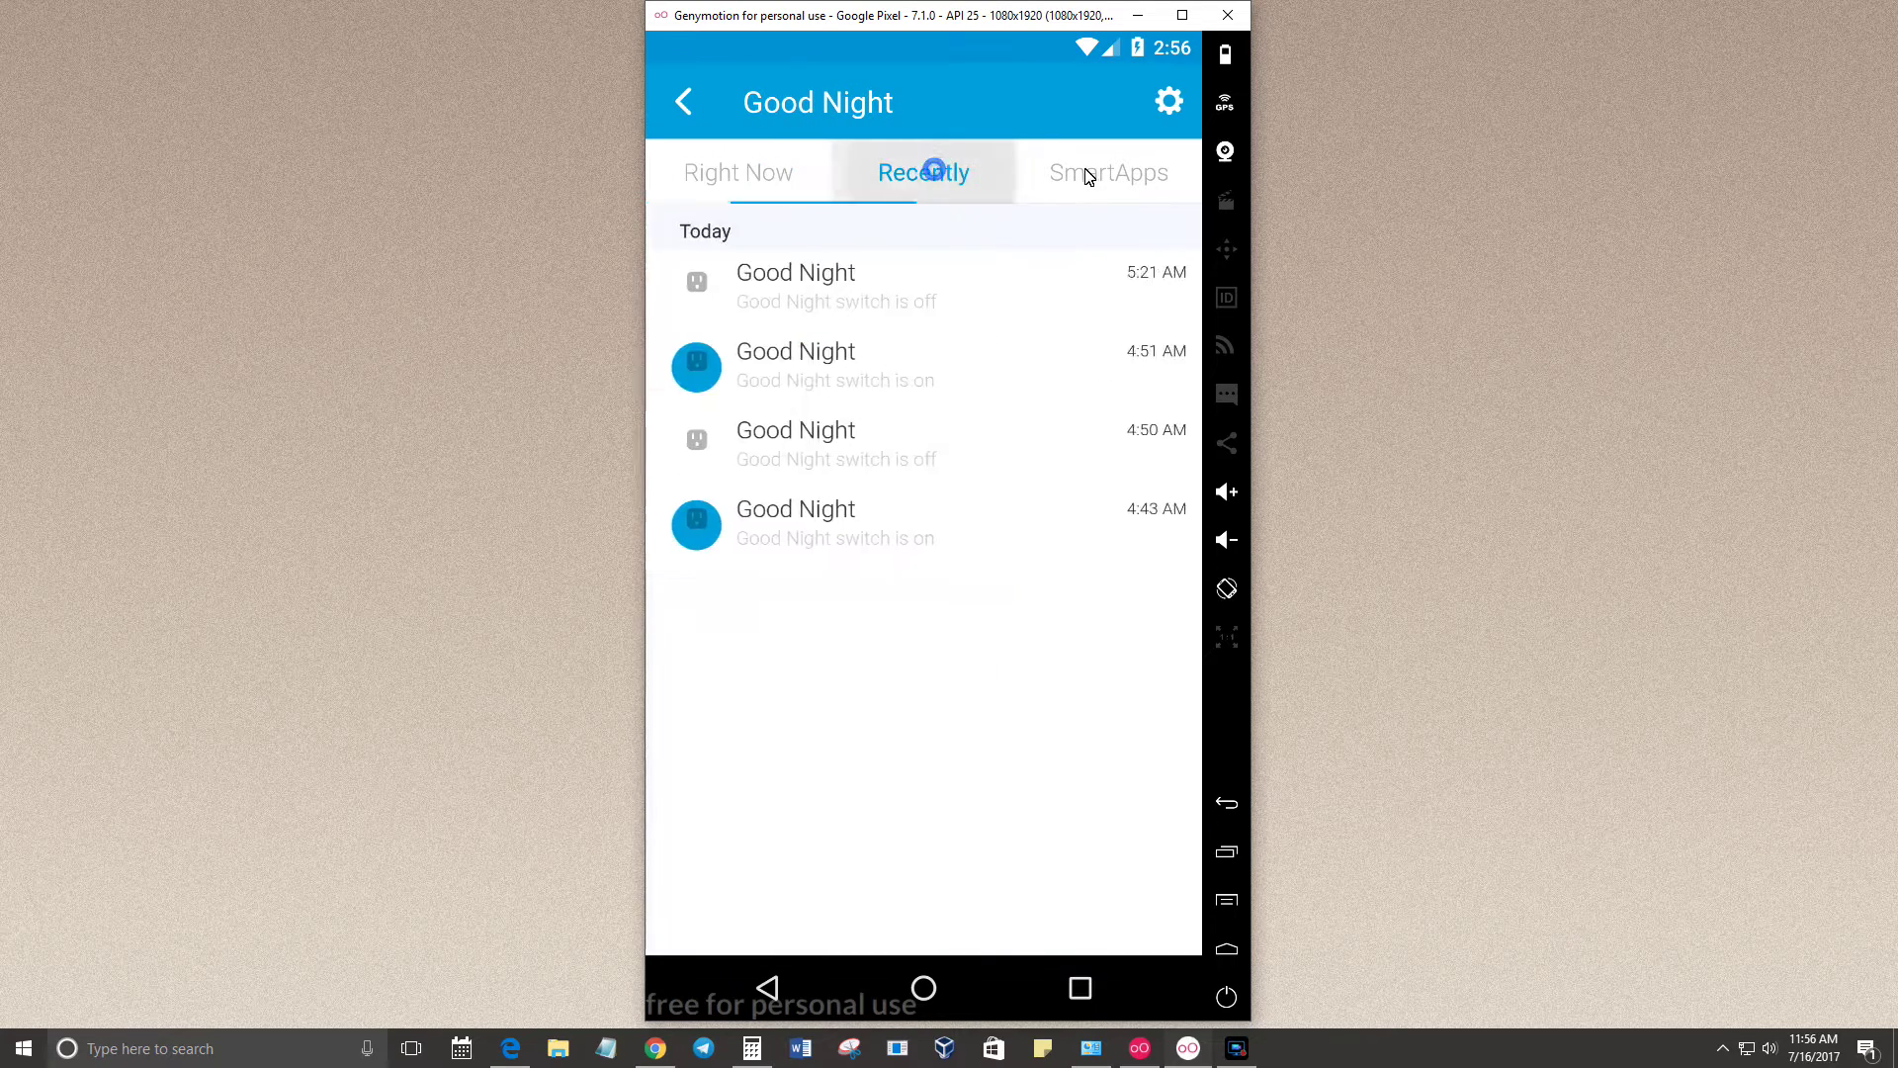
pyautogui.click(1109, 173)
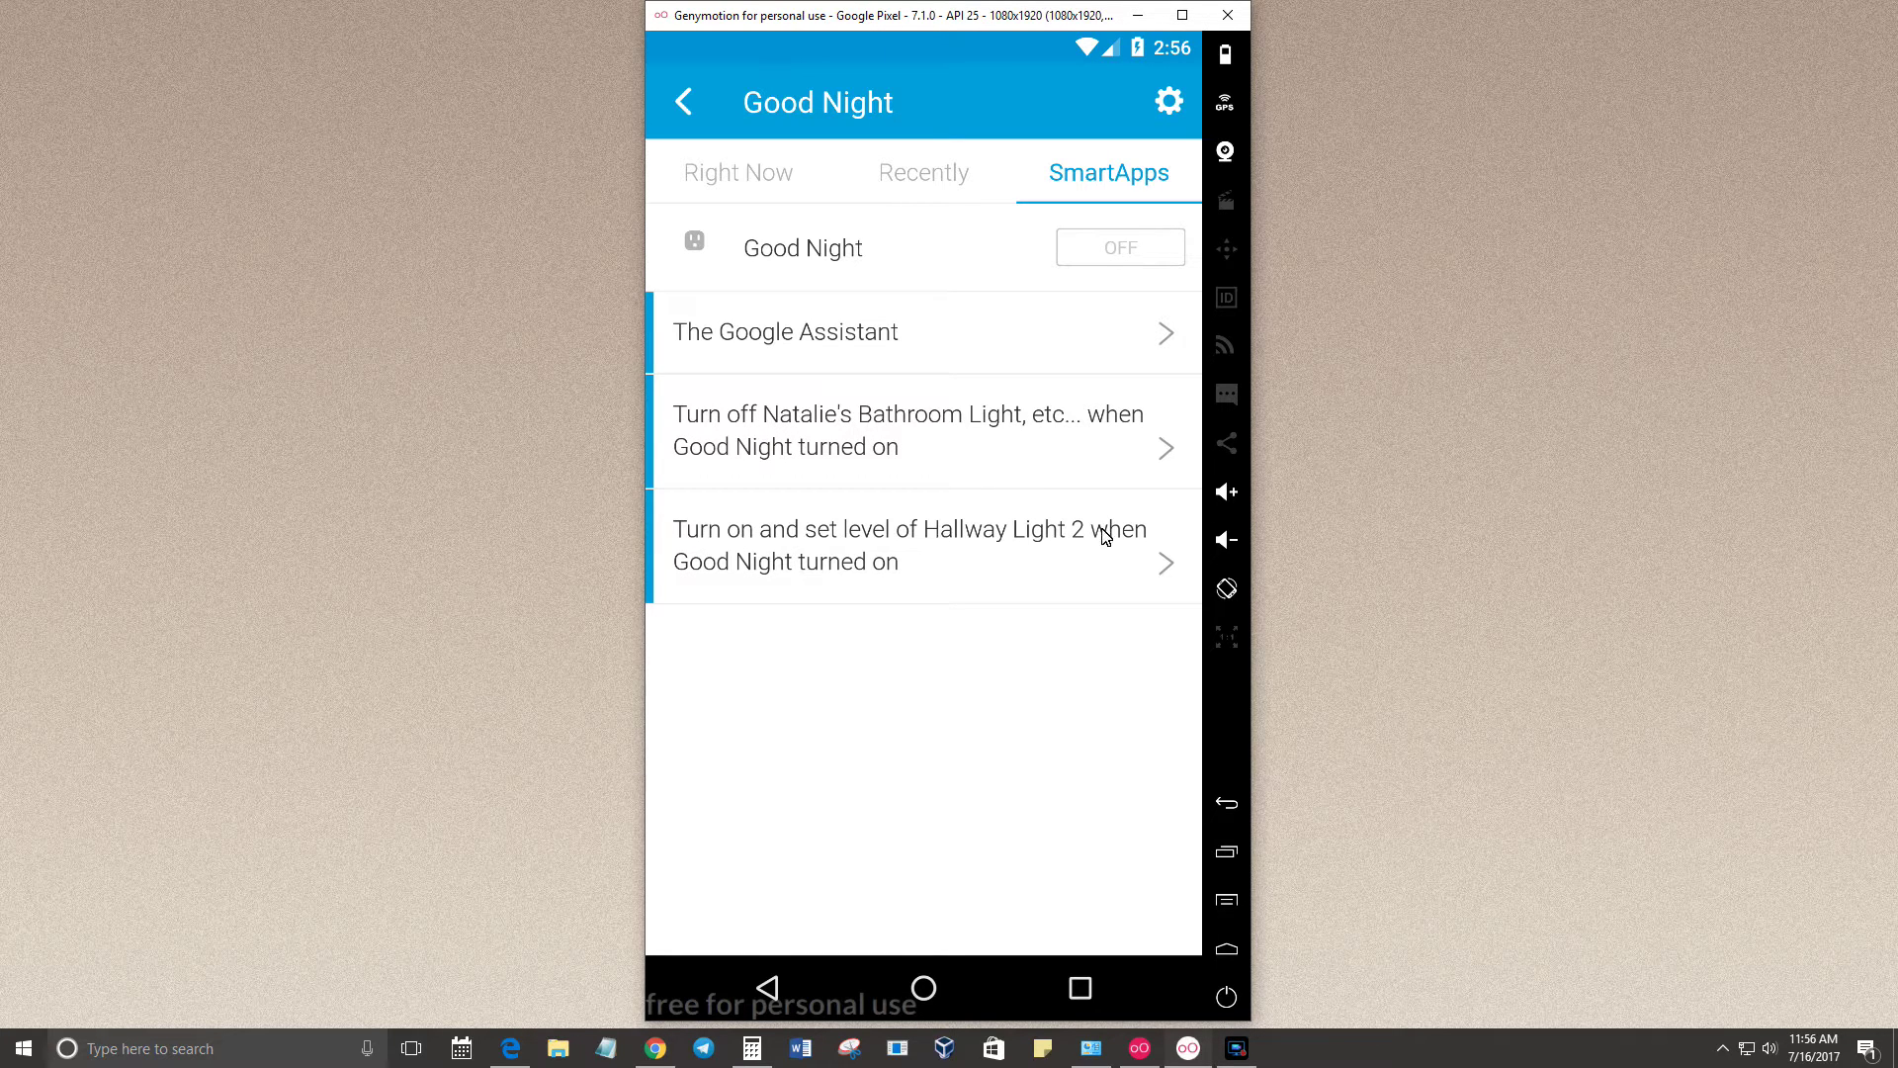
pyautogui.click(939, 197)
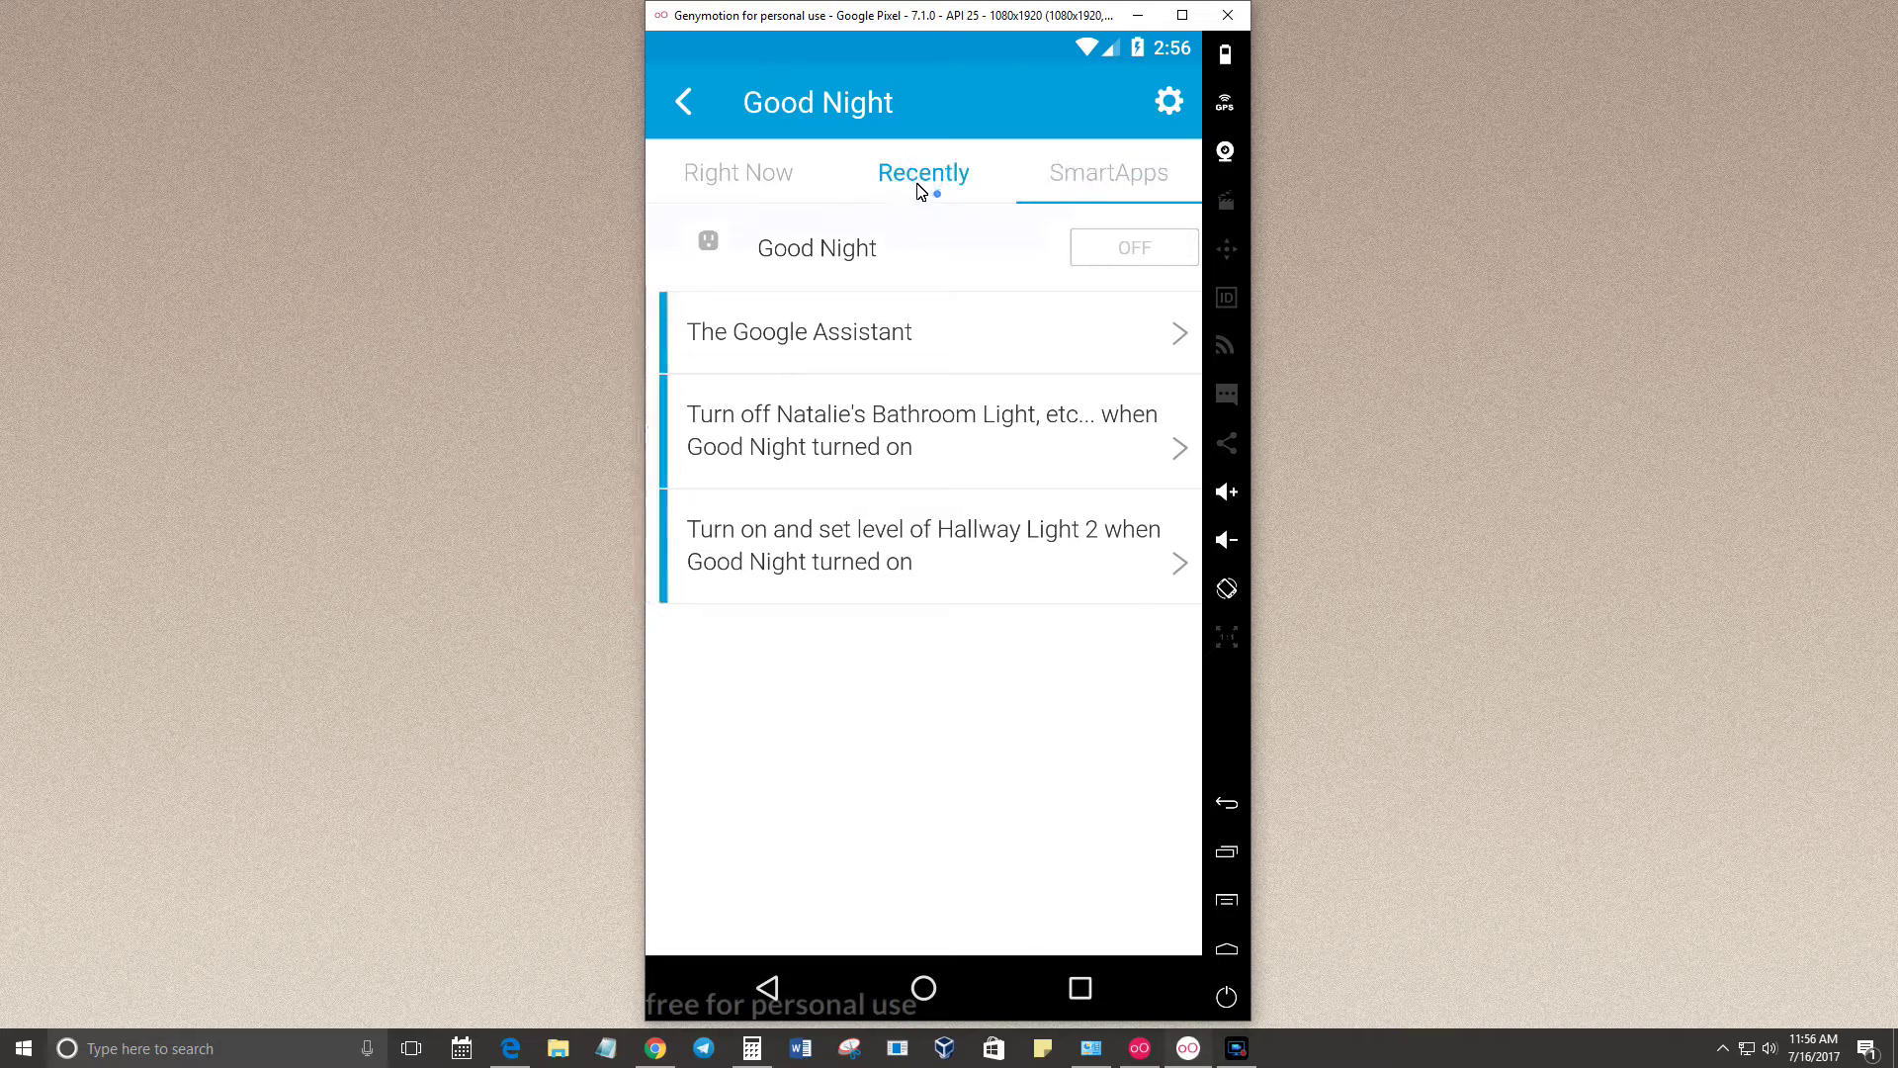
pyautogui.click(732, 170)
pyautogui.click(692, 97)
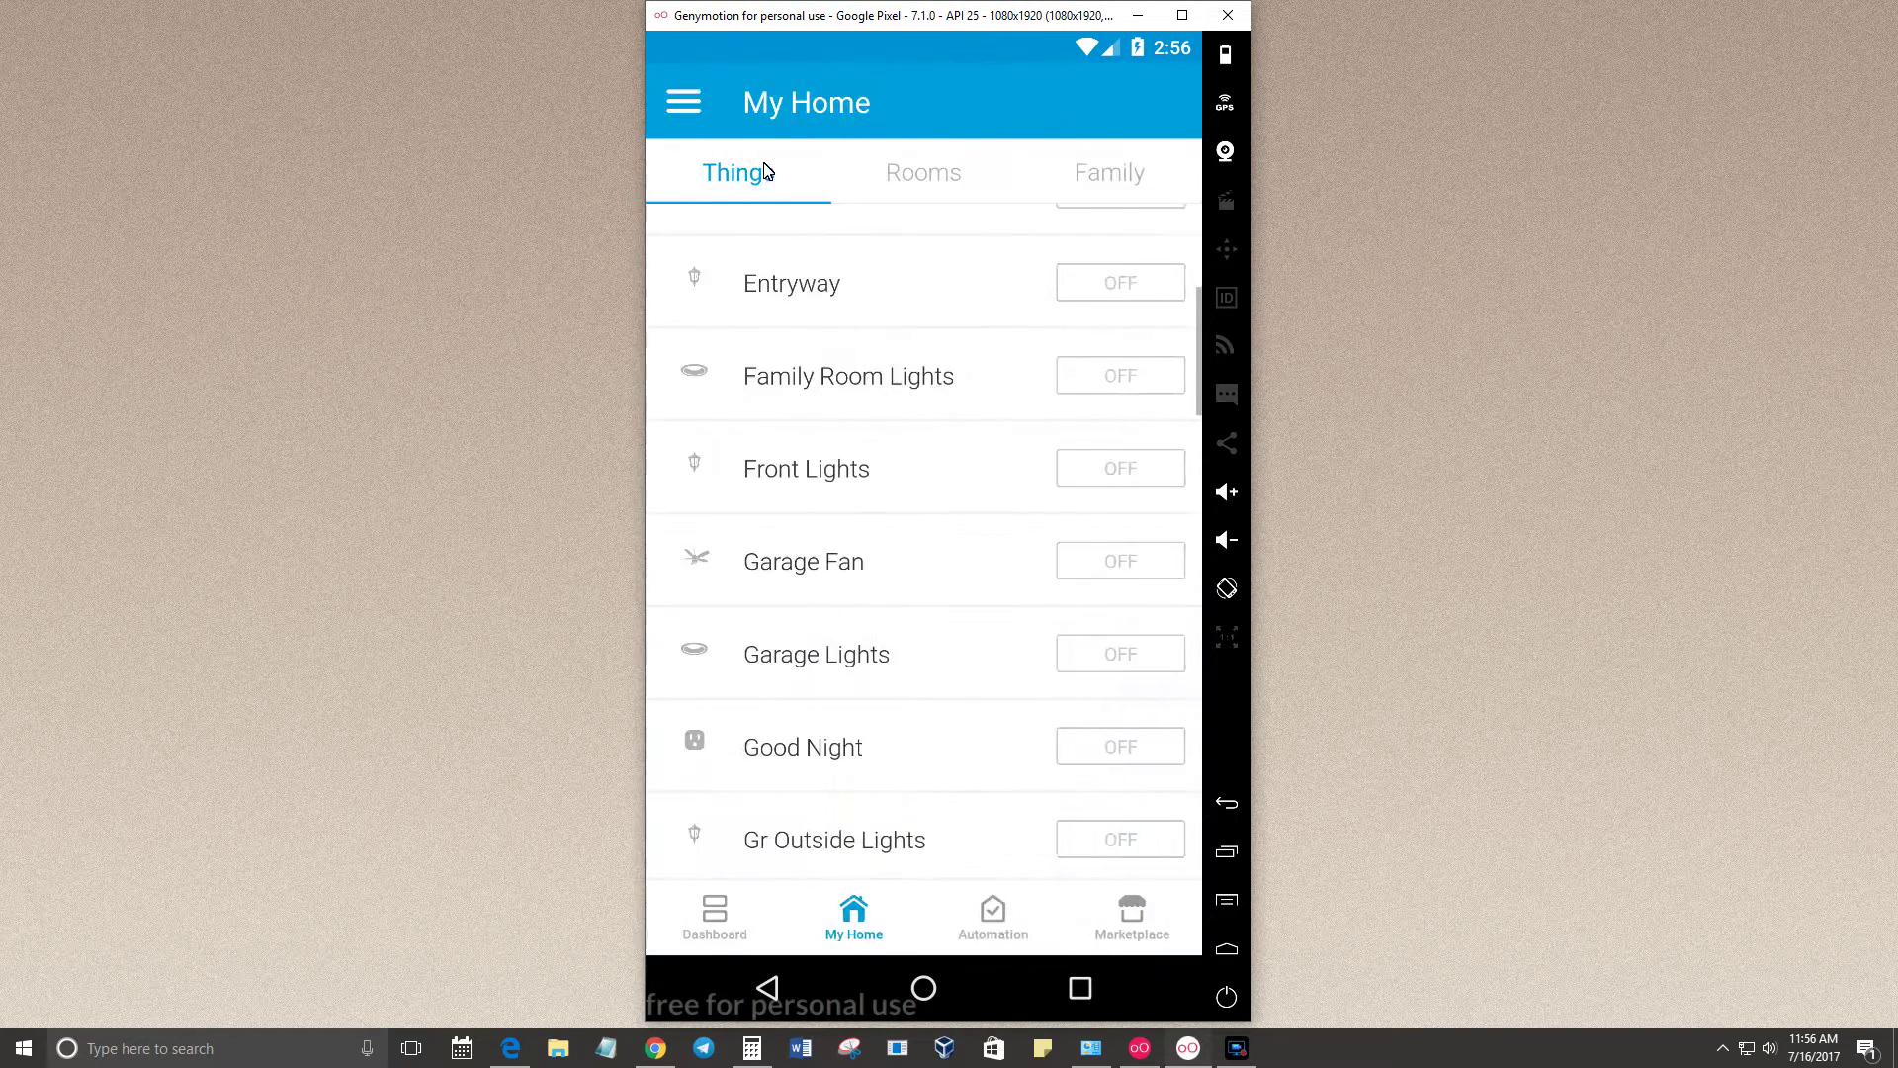
pyautogui.scroll(5, 775, 580)
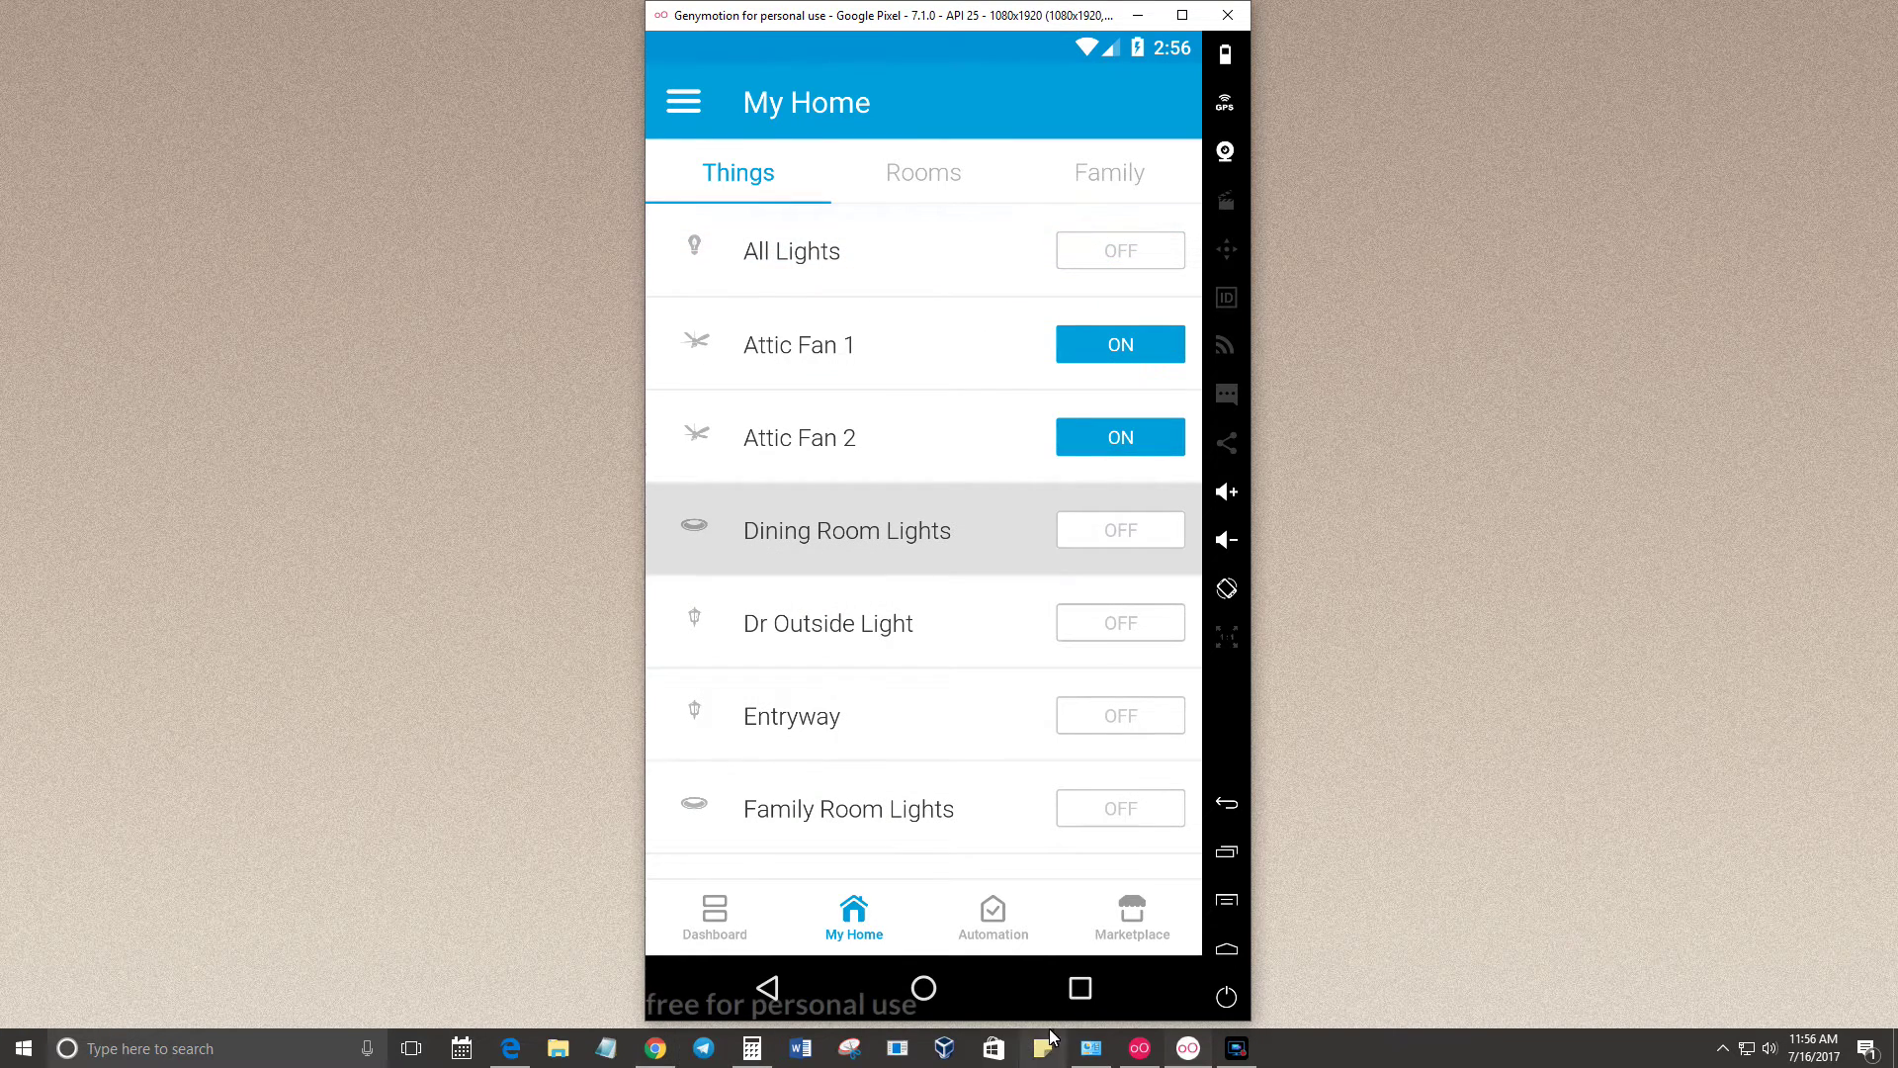
# Open graph.api.smartthings.com in a new Chrome tab and sign in with the saved account e-mail
pyautogui.click(655, 1051)
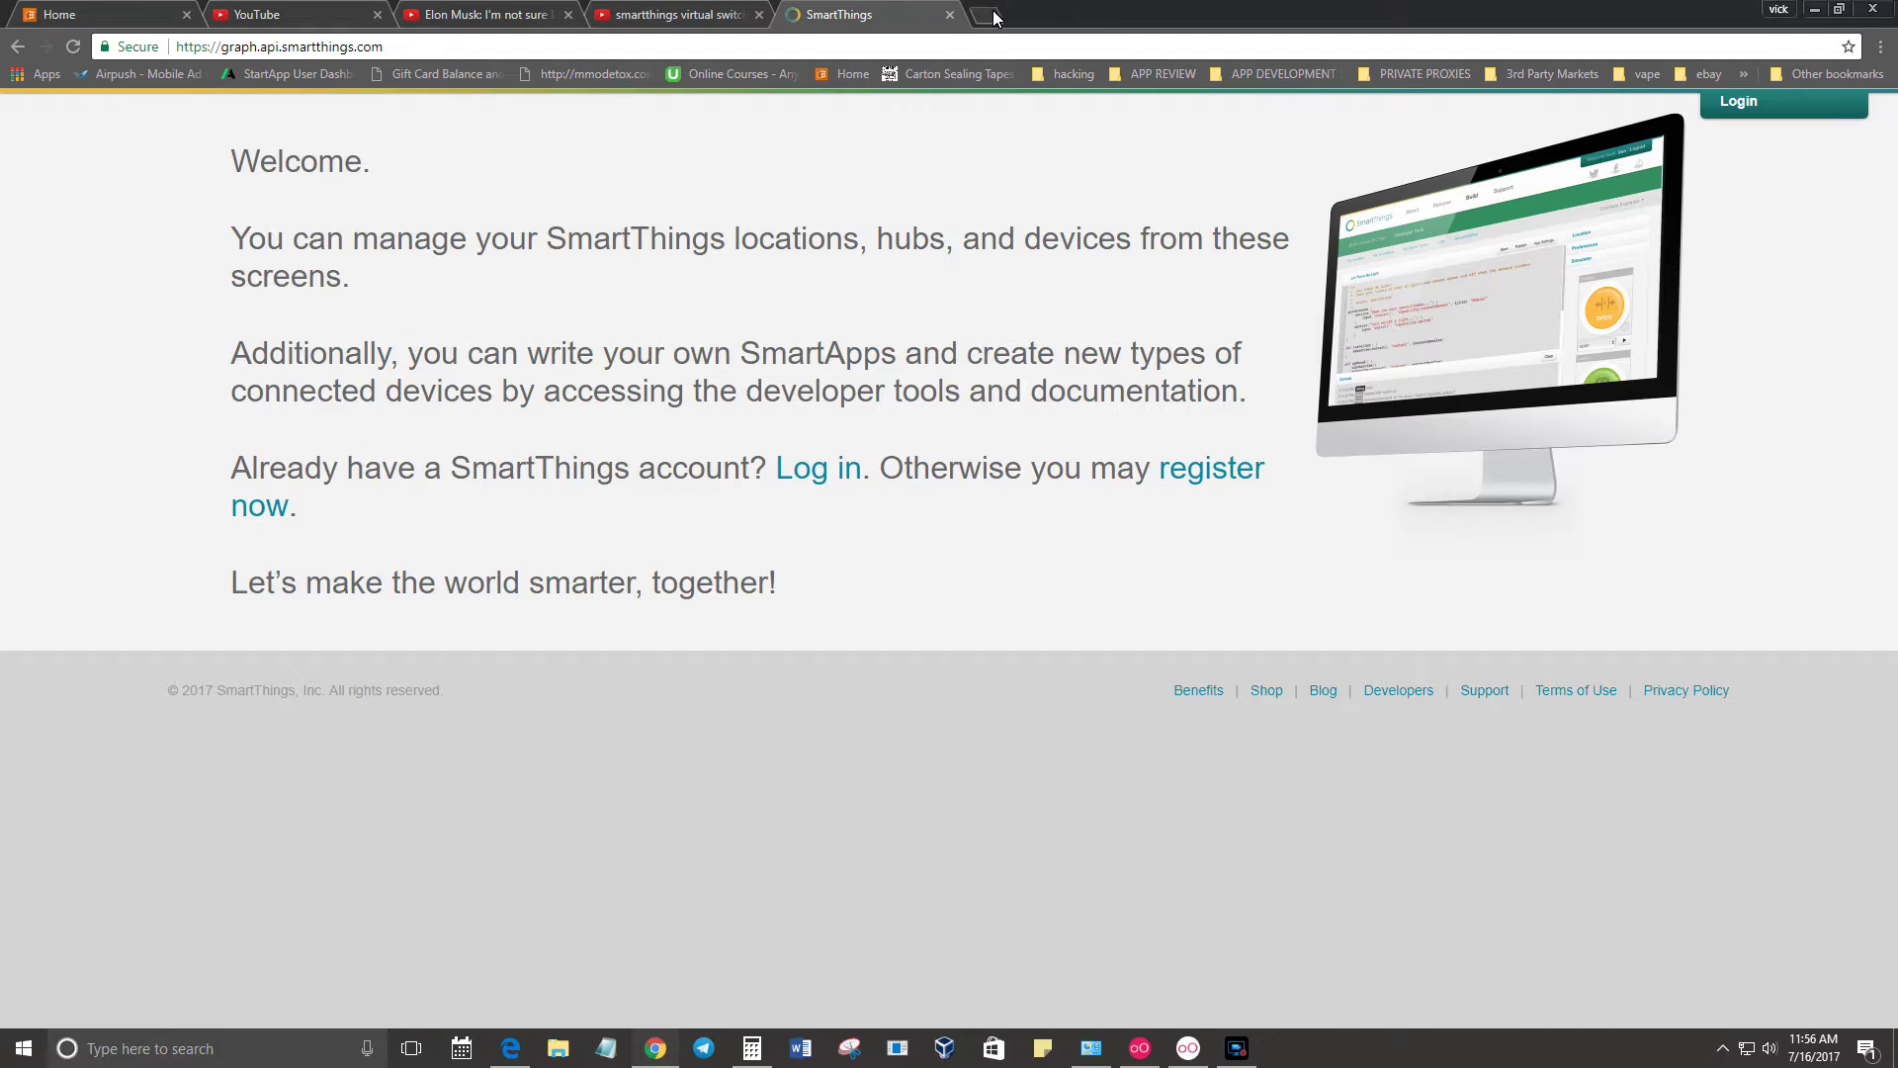
pyautogui.click(989, 15)
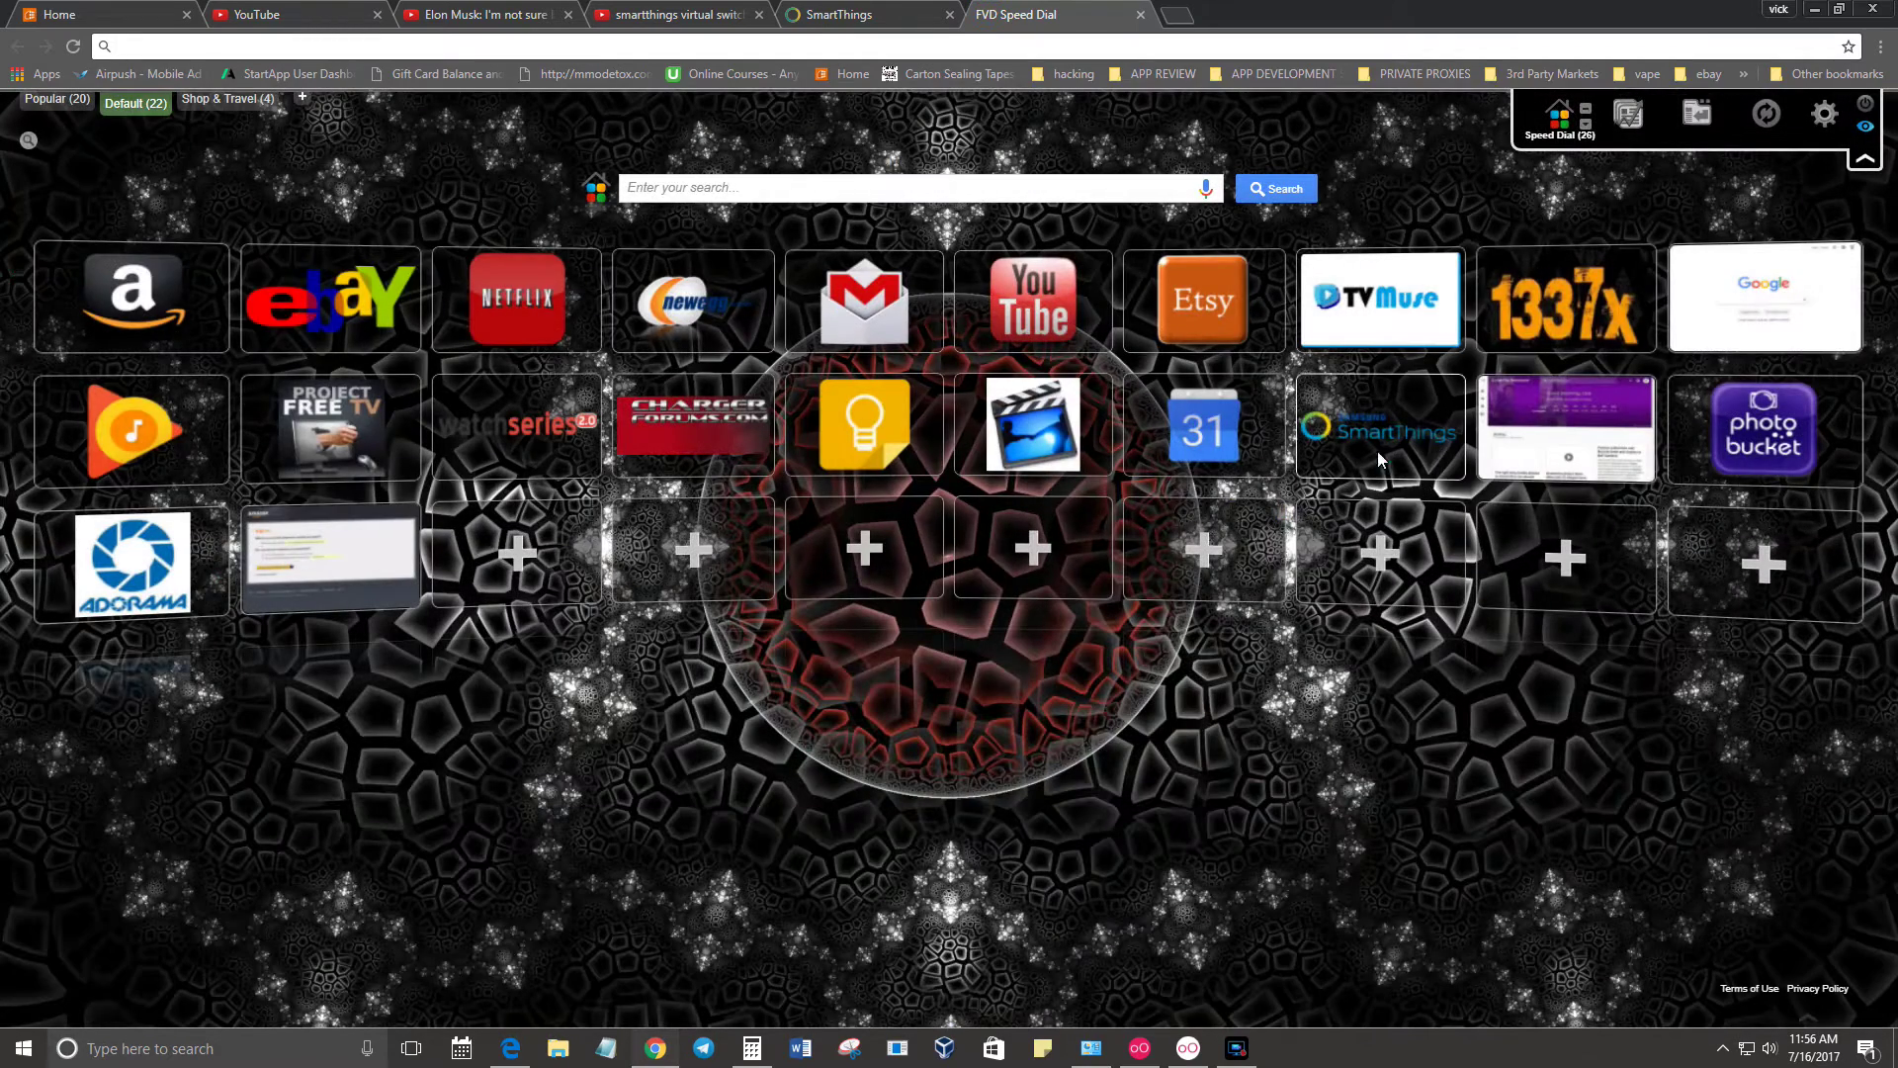
pyautogui.click(1381, 459)
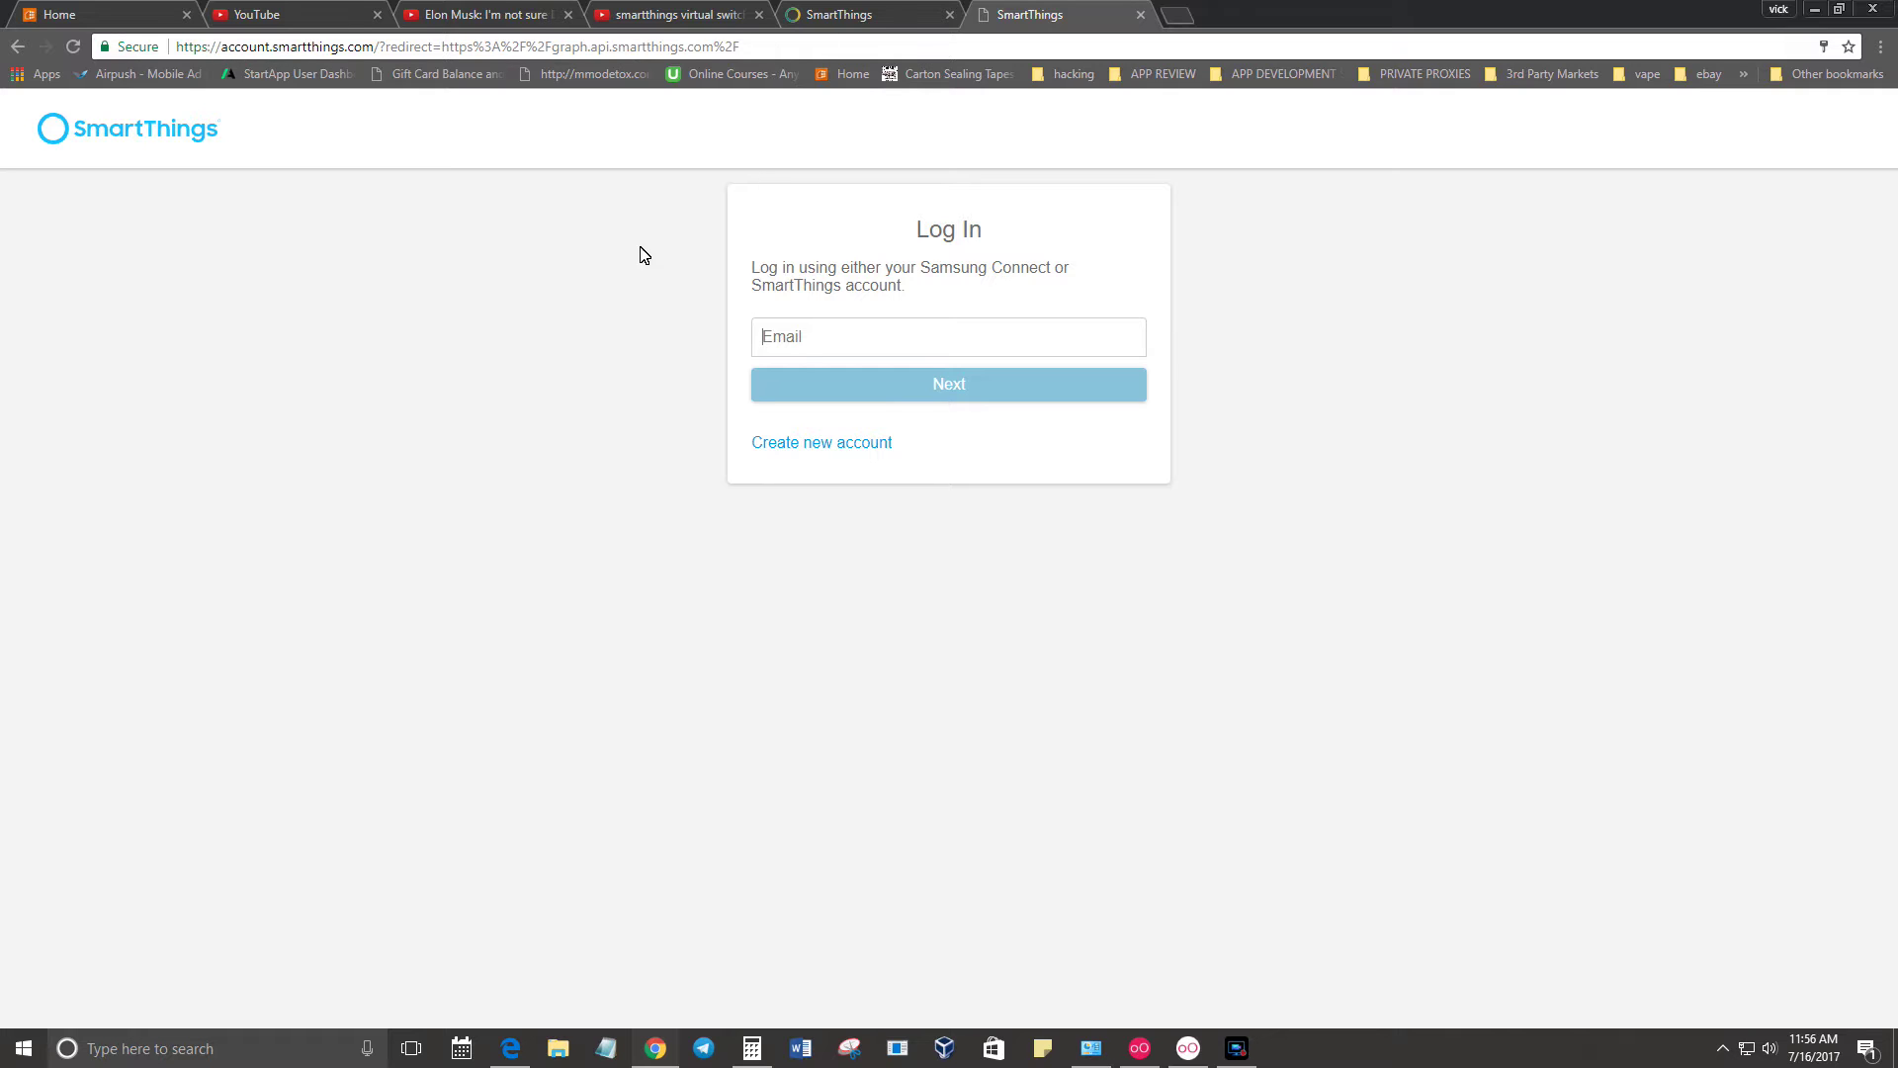
pyautogui.click(805, 348)
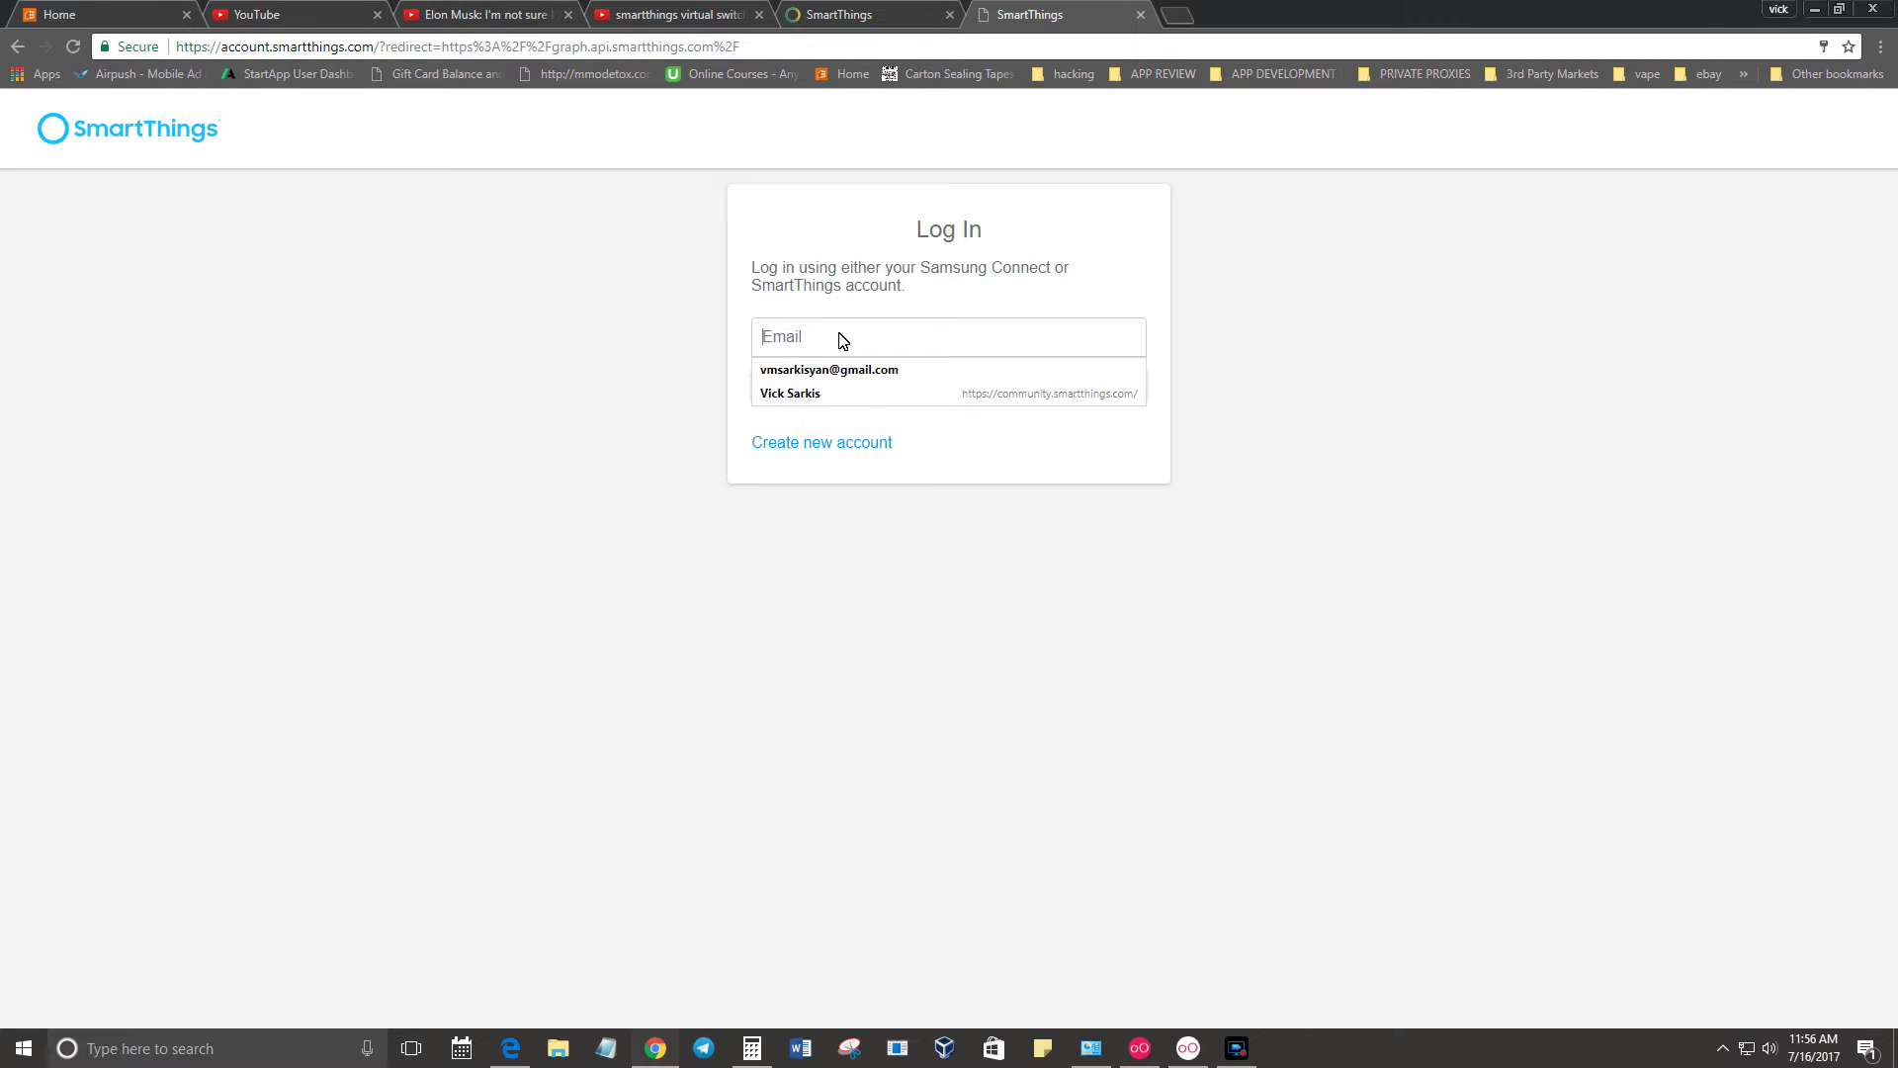
pyautogui.click(858, 371)
pyautogui.click(872, 383)
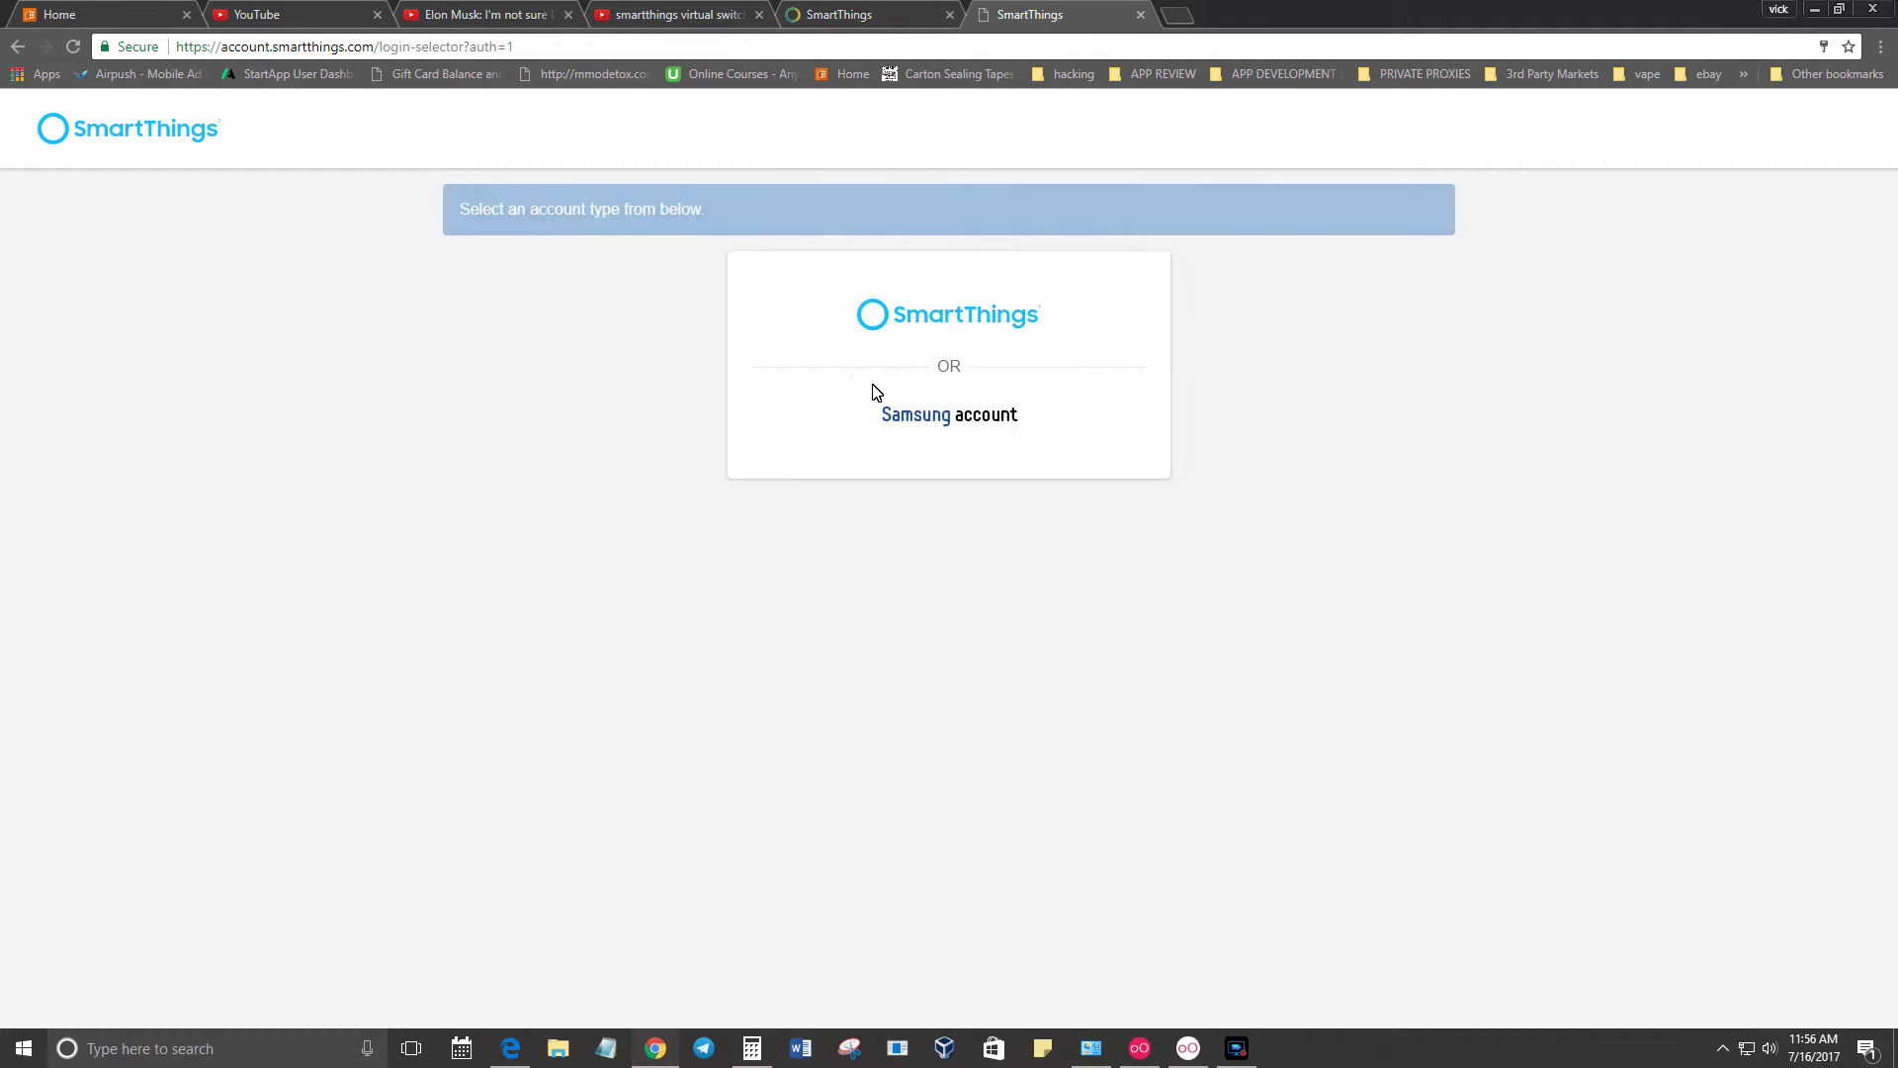
pyautogui.click(919, 313)
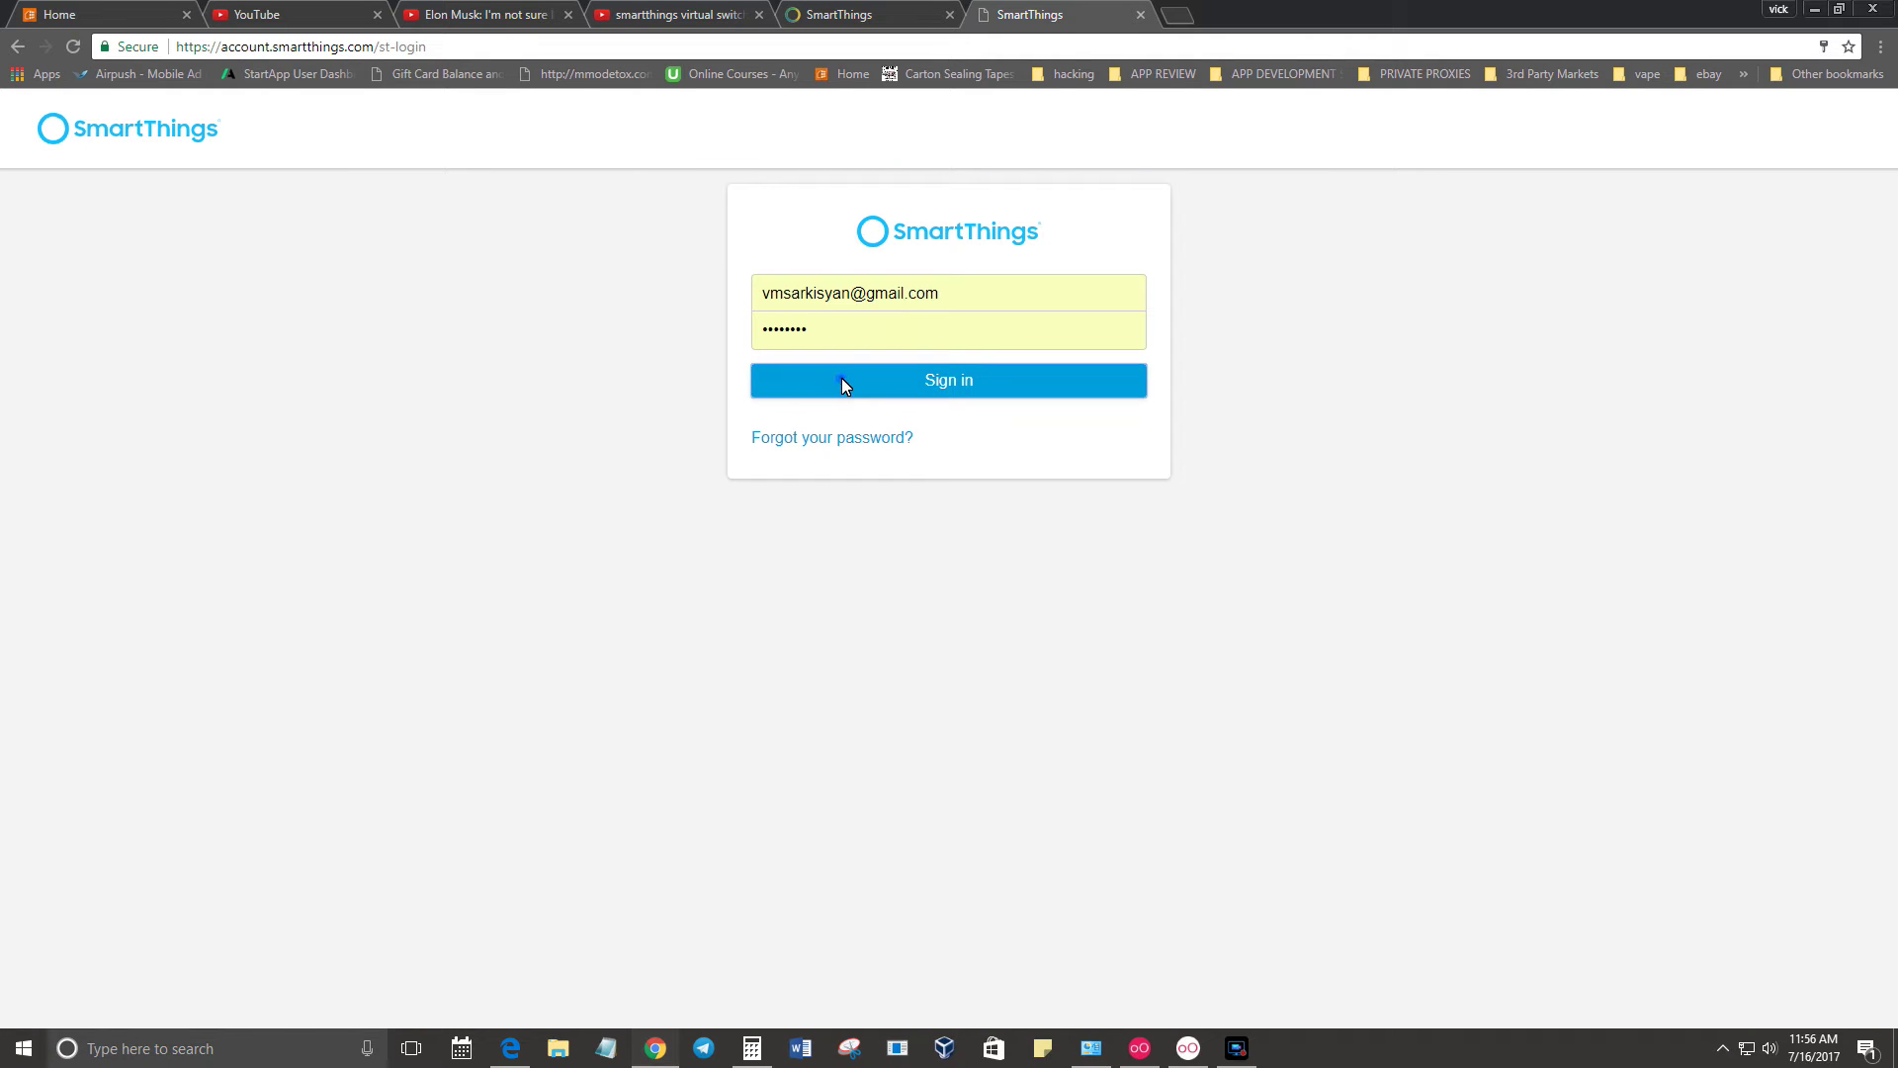
pyautogui.click(842, 384)
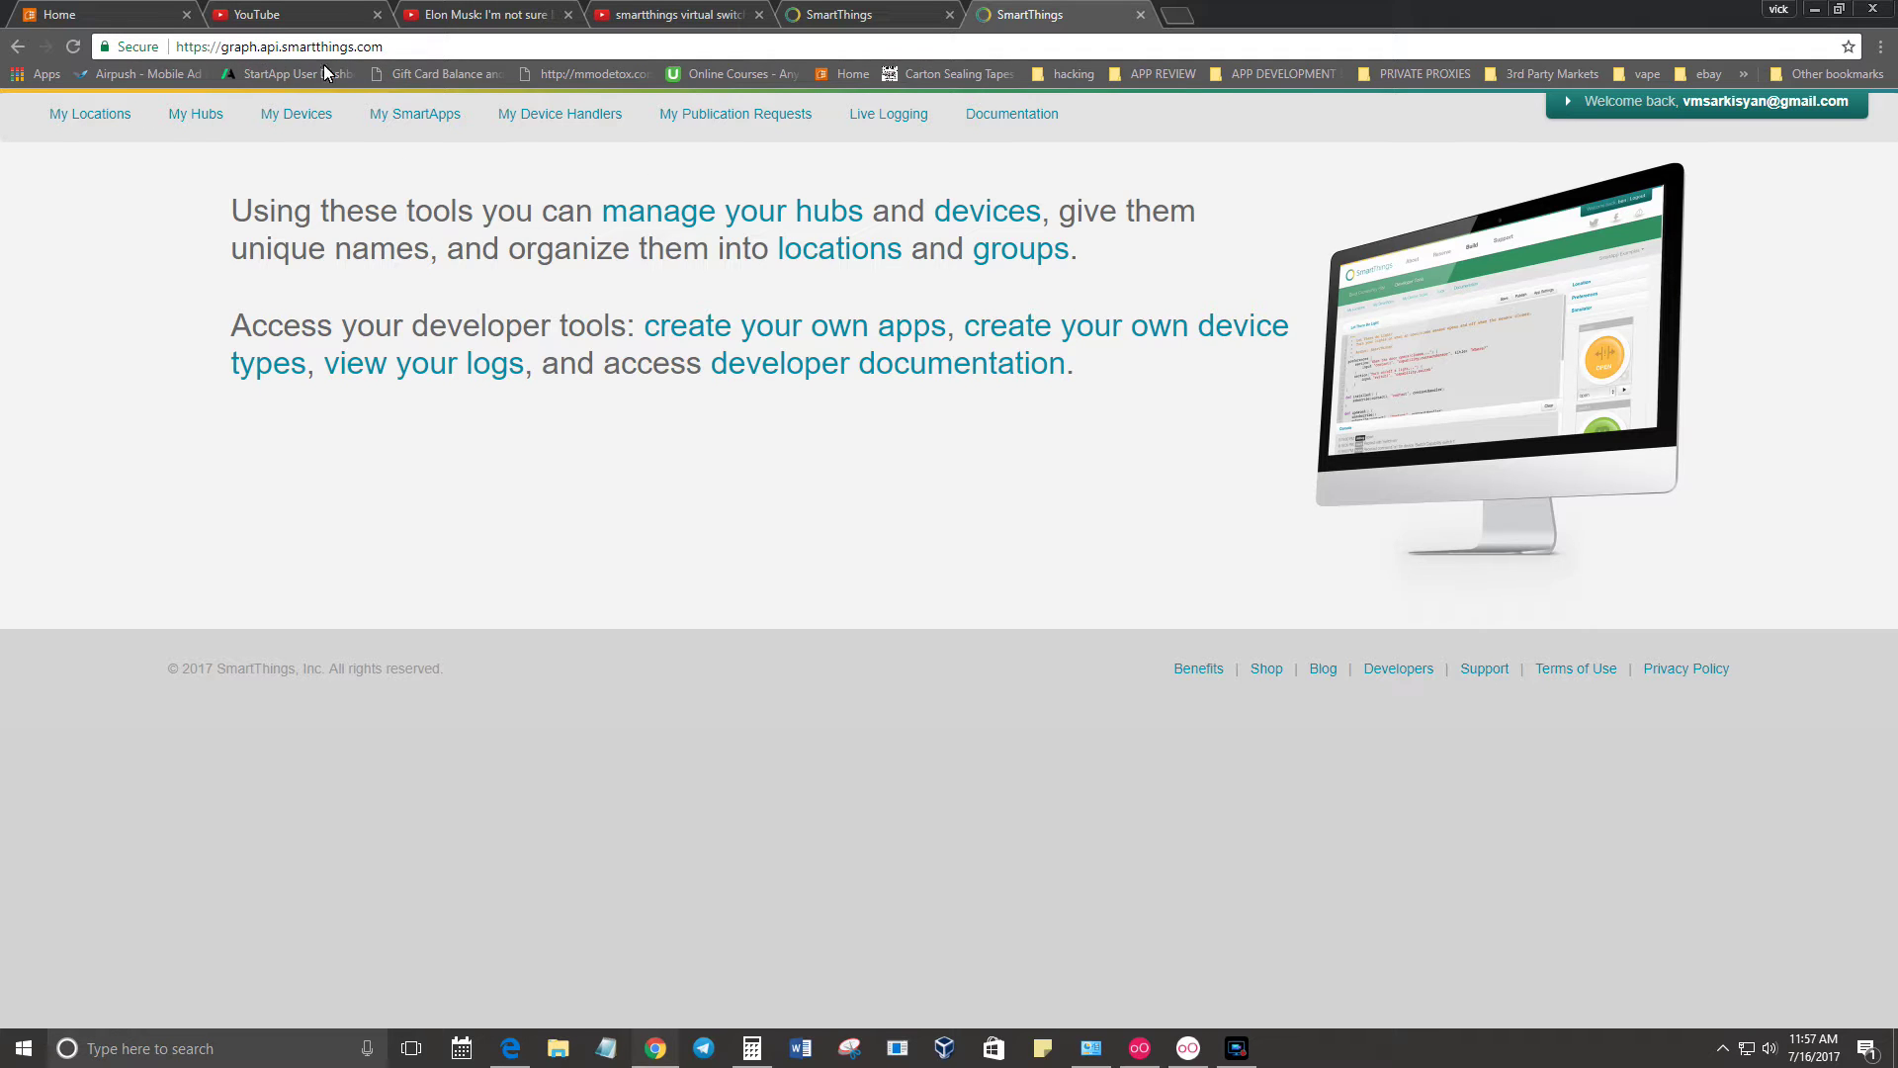
# Browse the Home location's devices under My Locations, then list every Home Hub device under My Devices
pyautogui.click(90, 115)
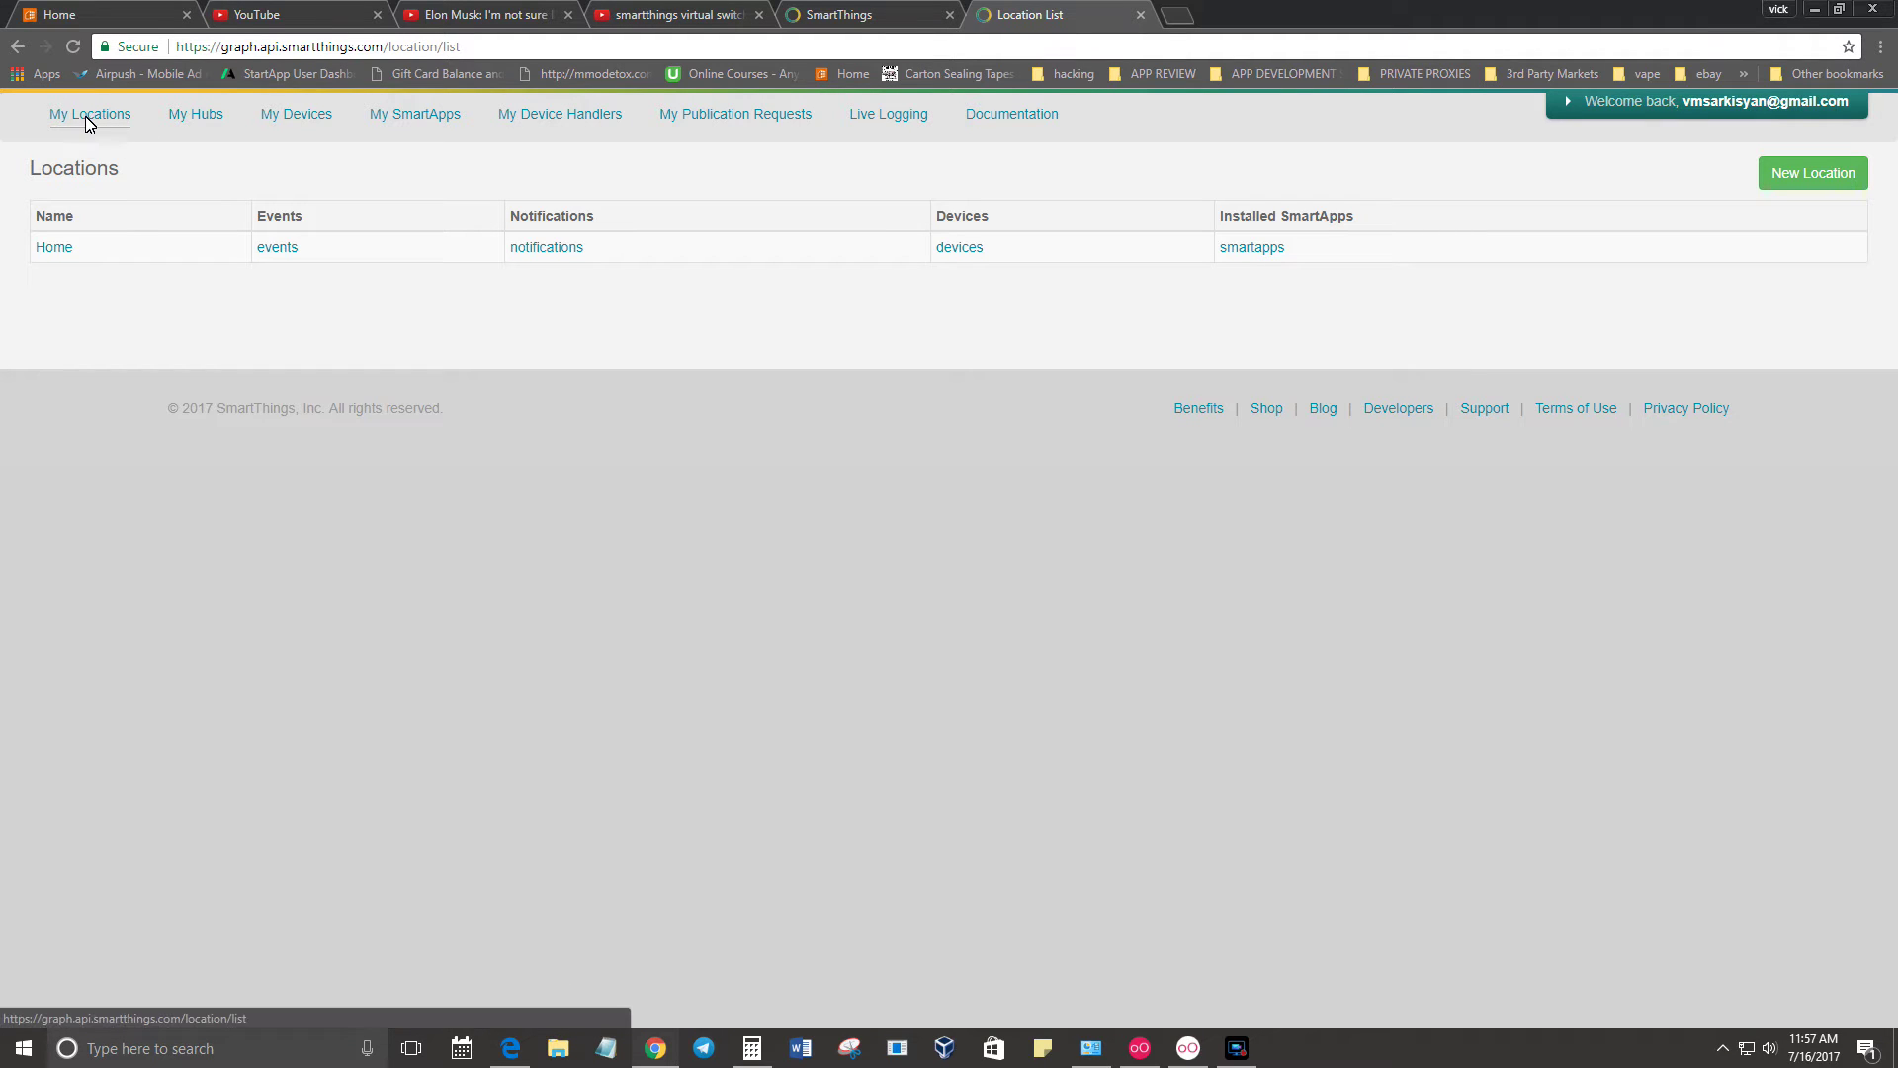
pyautogui.click(288, 119)
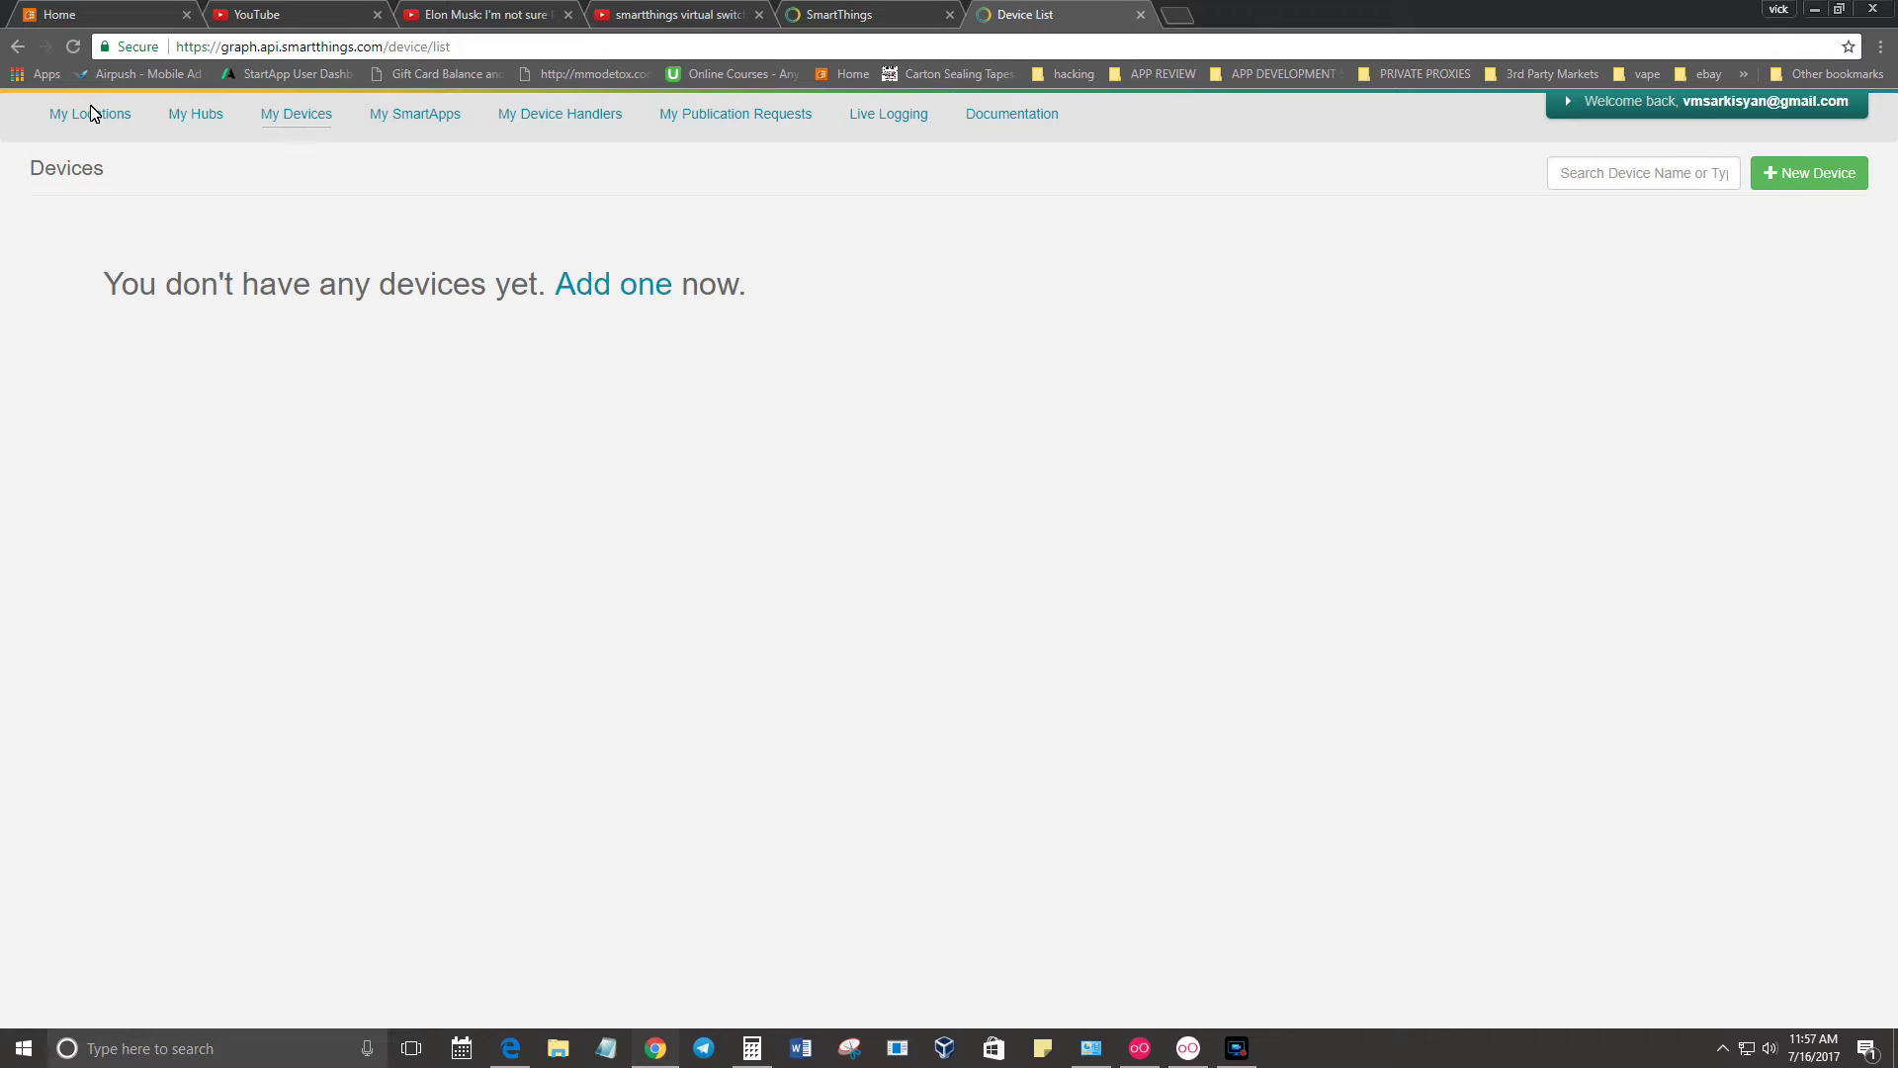
pyautogui.click(82, 123)
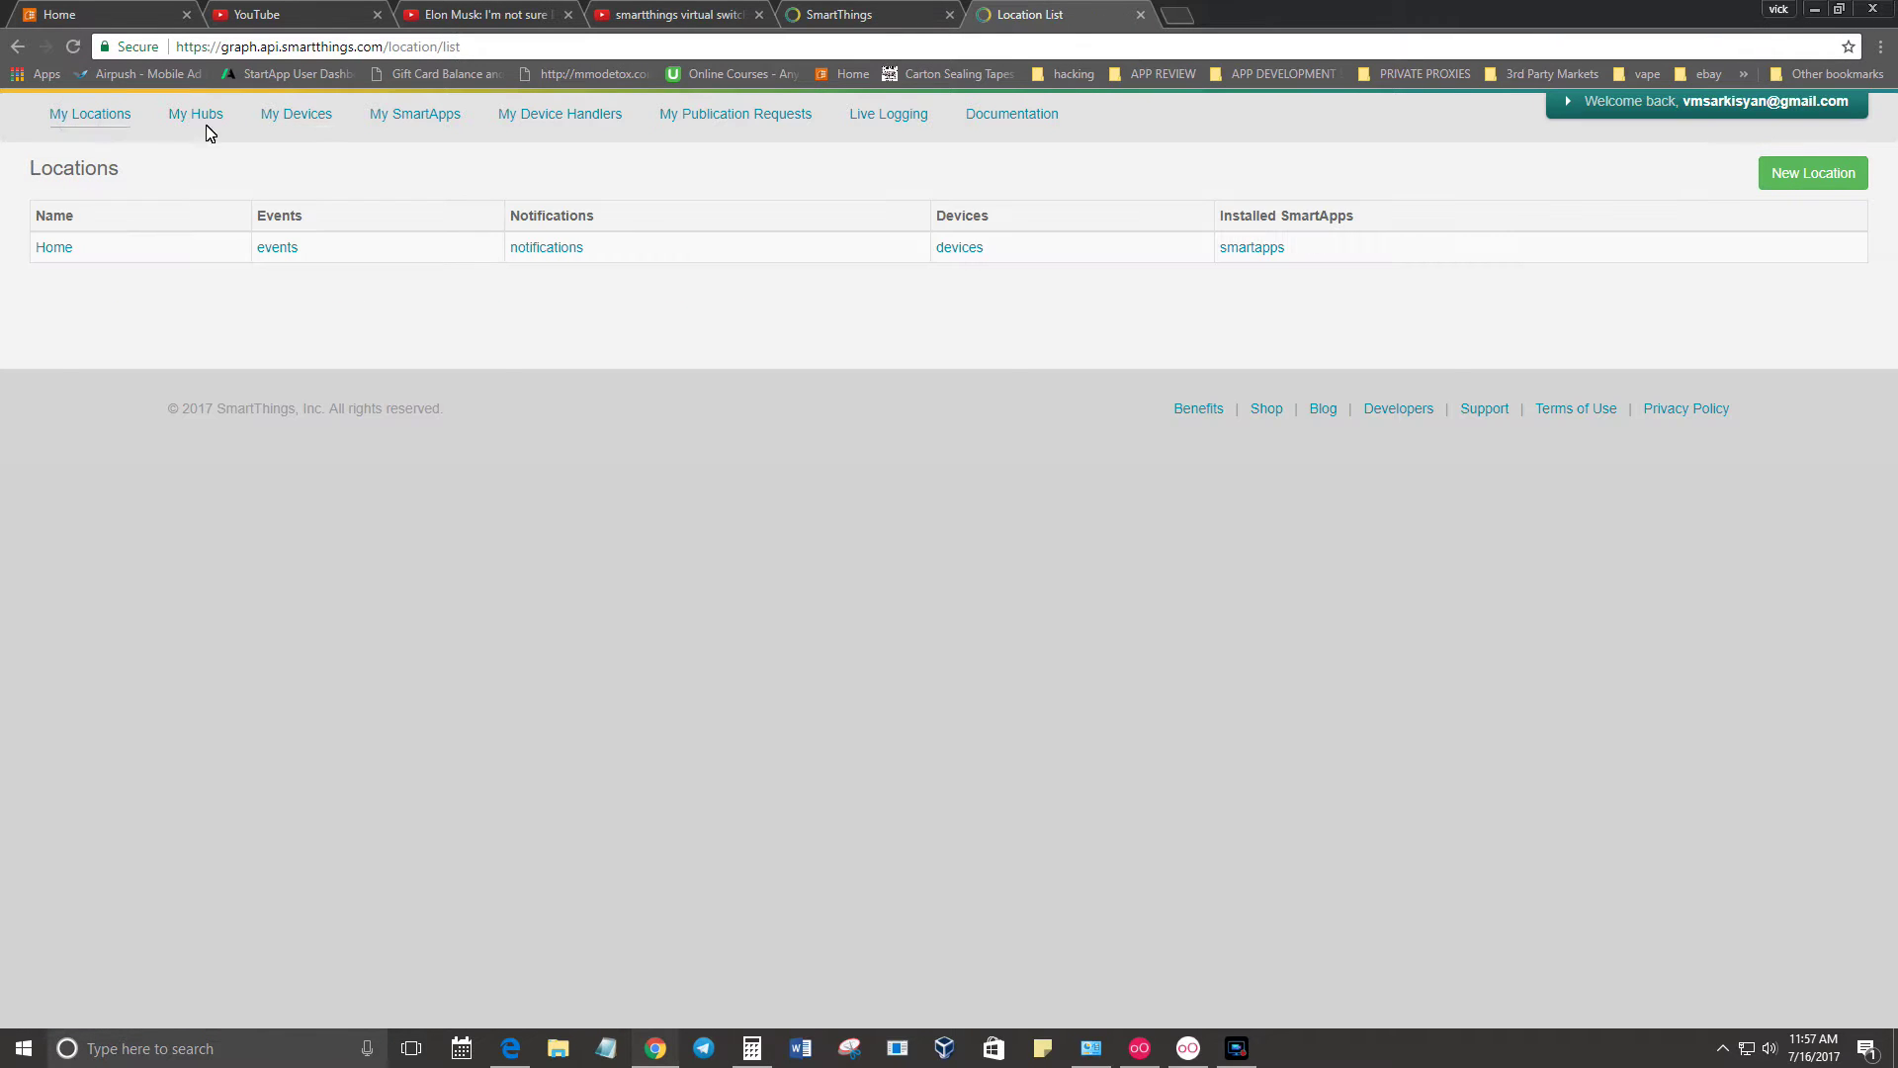
pyautogui.click(959, 252)
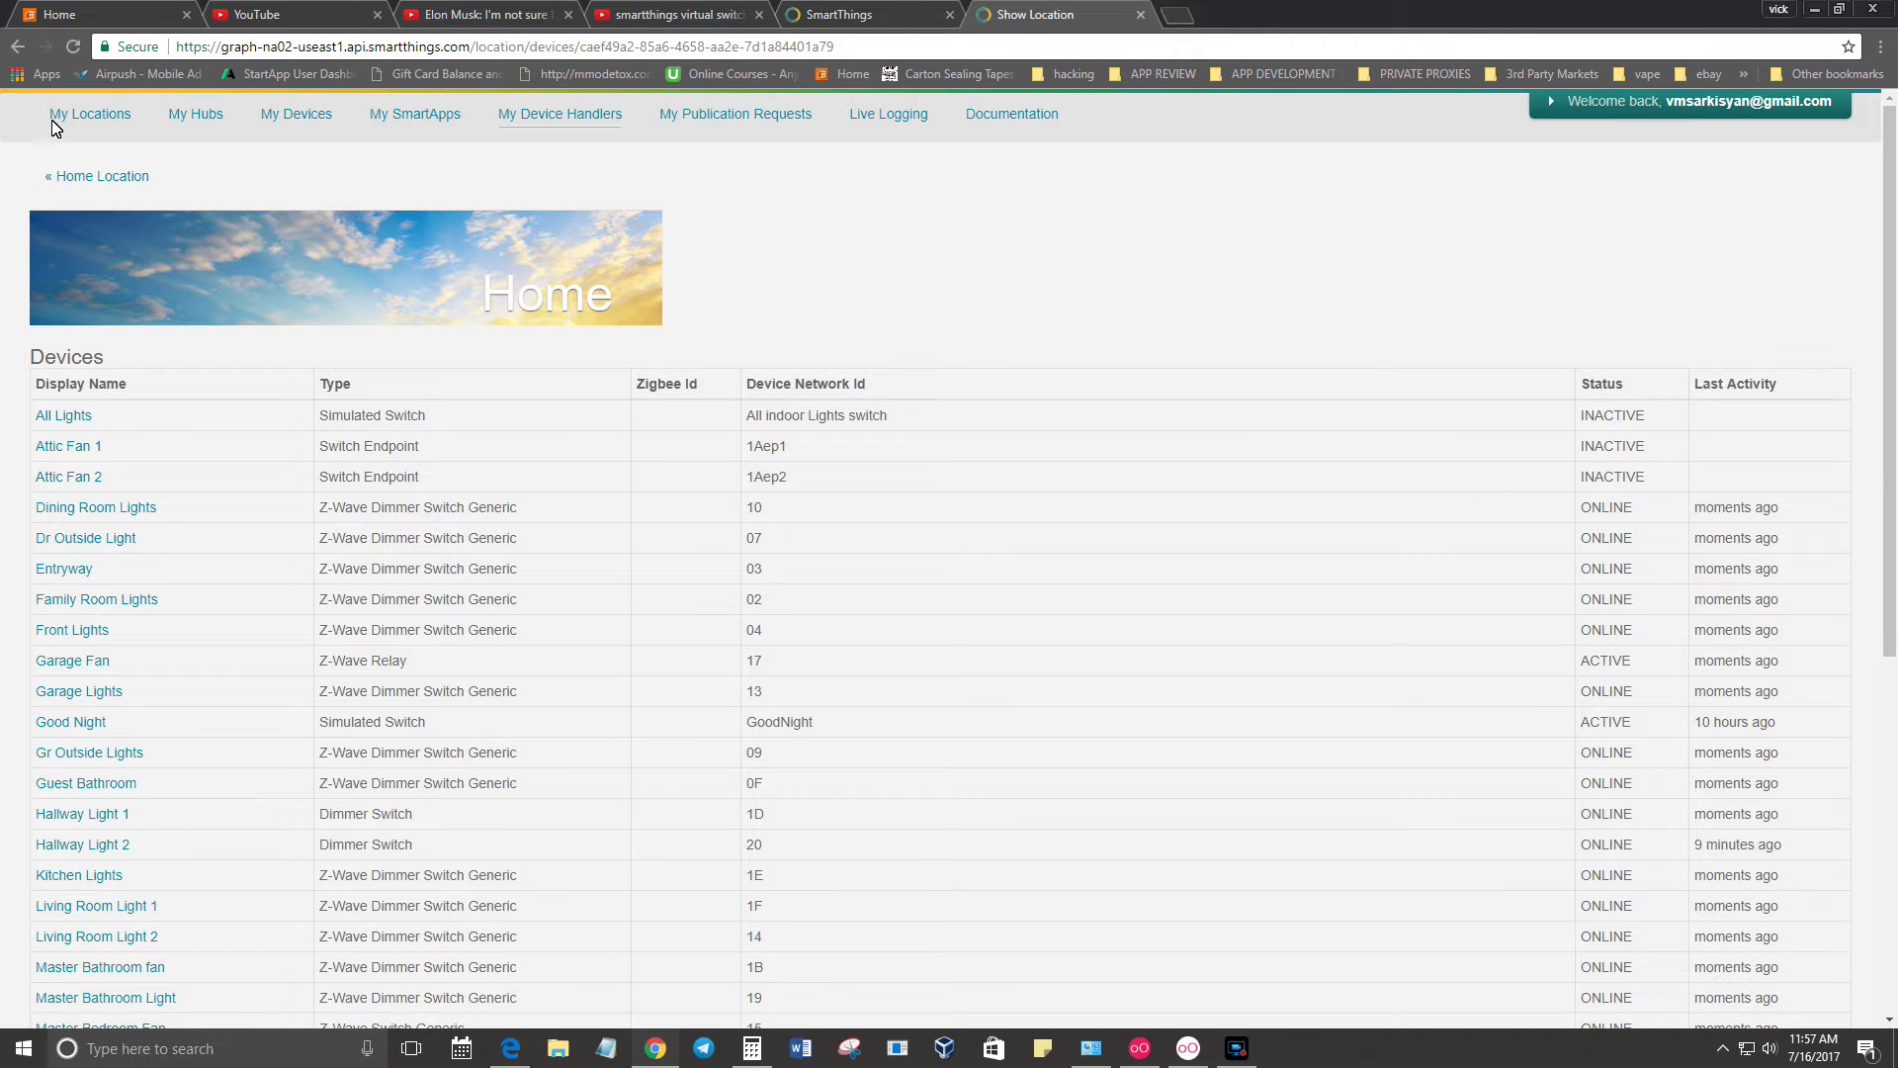
pyautogui.scroll(-1, 275, 546)
pyautogui.scroll(-6, 276, 547)
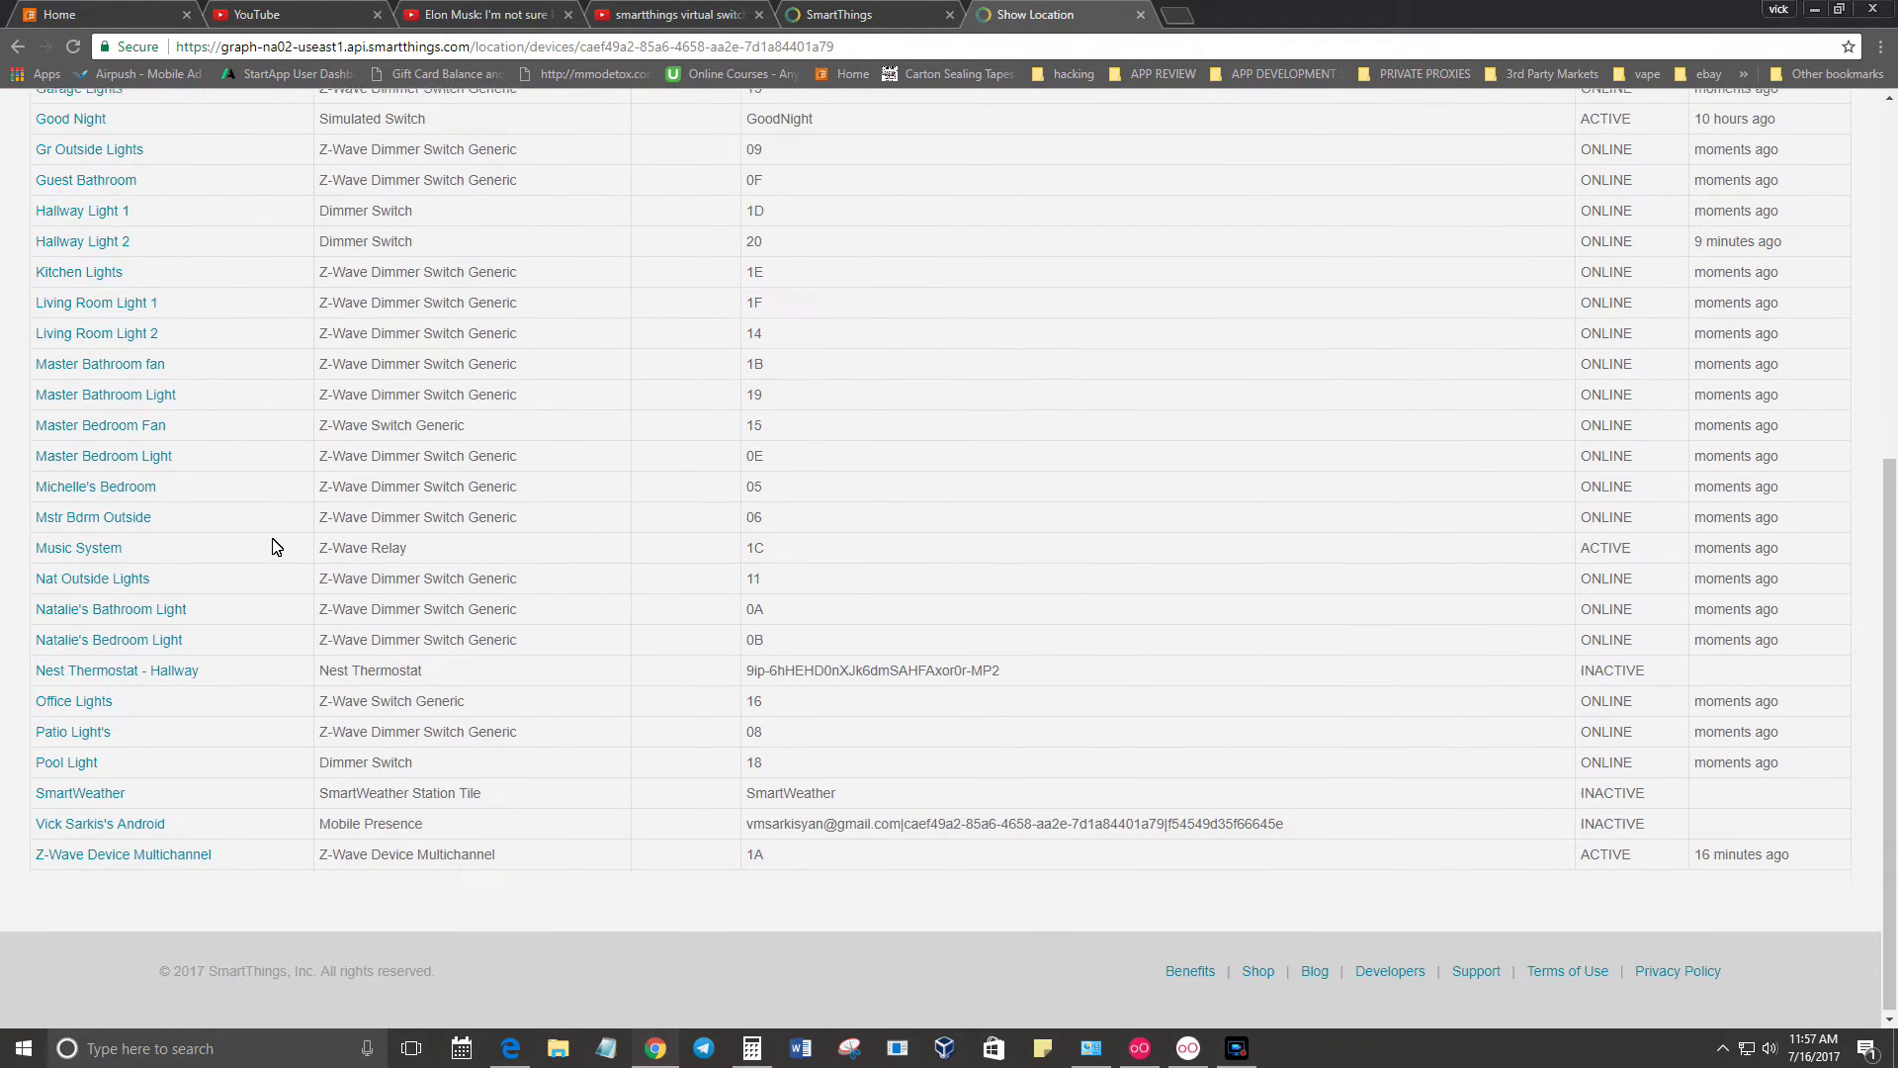
pyautogui.scroll(1, 276, 546)
pyautogui.scroll(5, 276, 546)
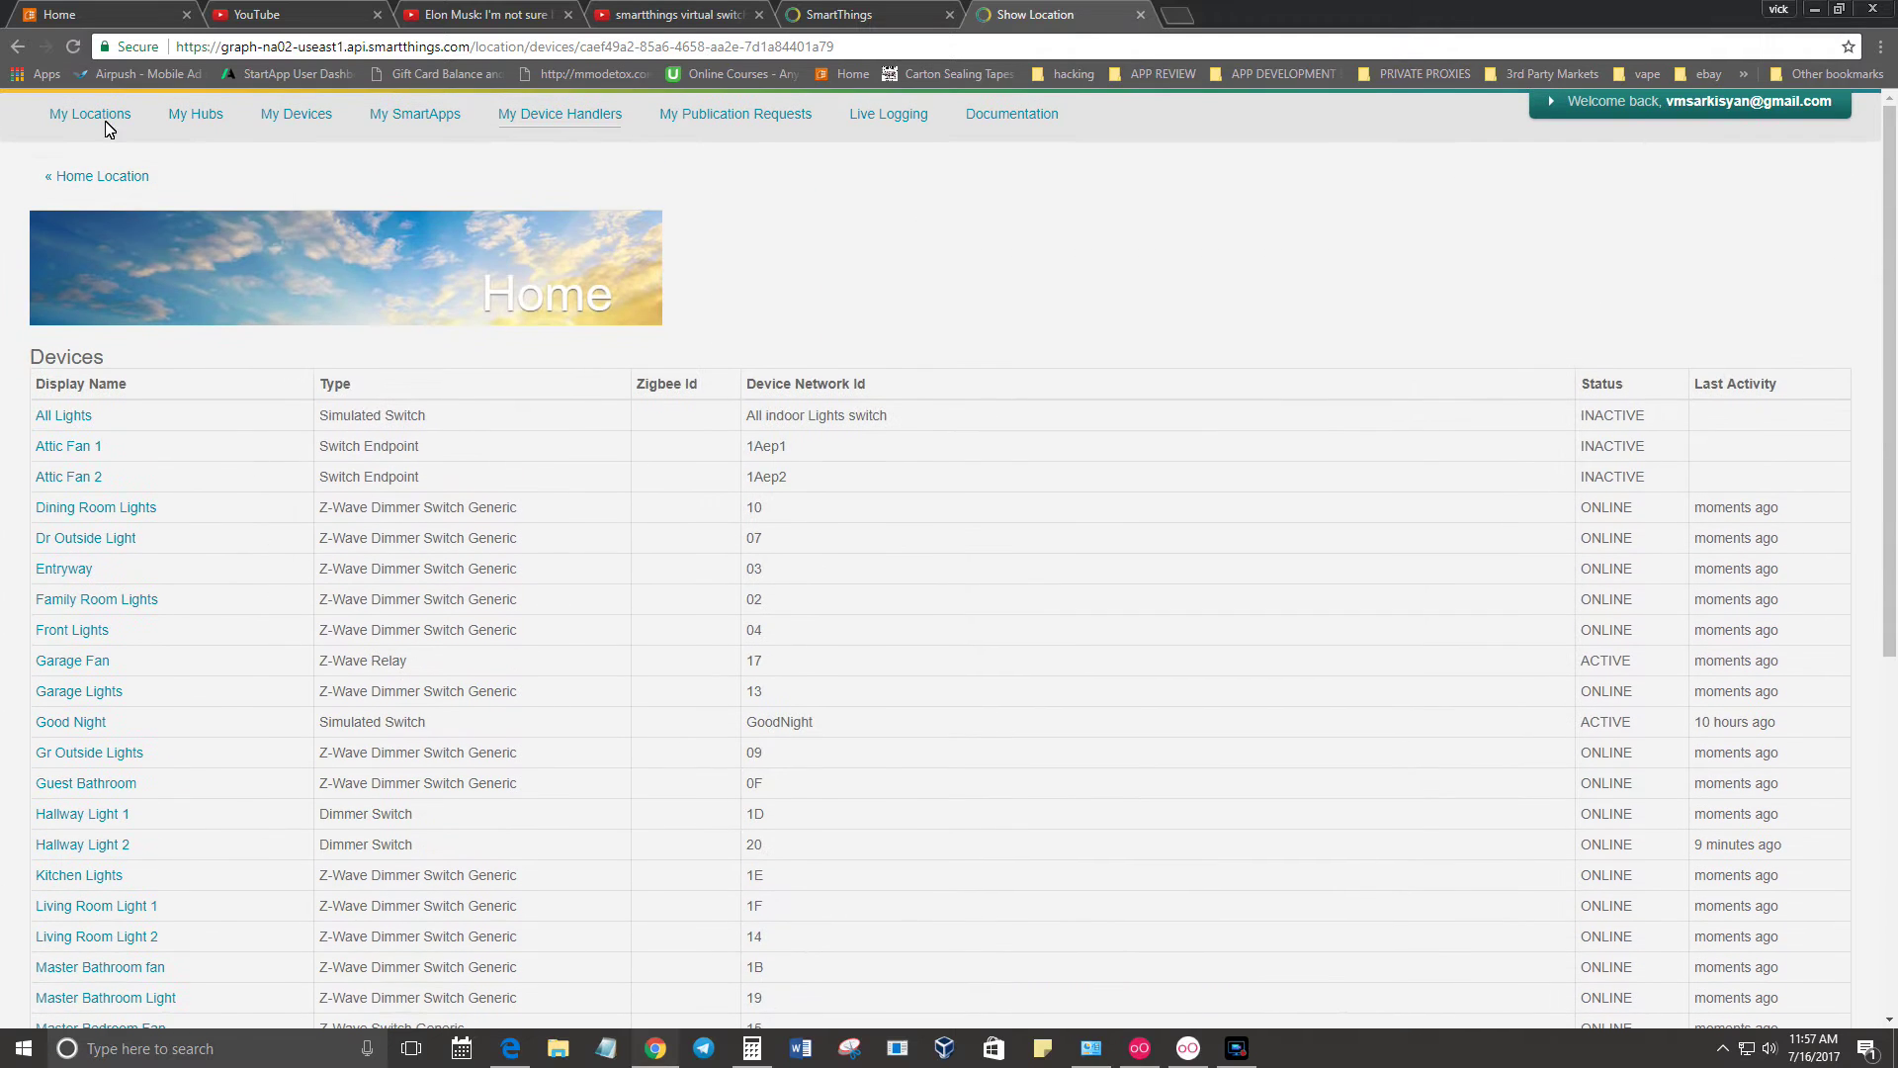
pyautogui.click(100, 116)
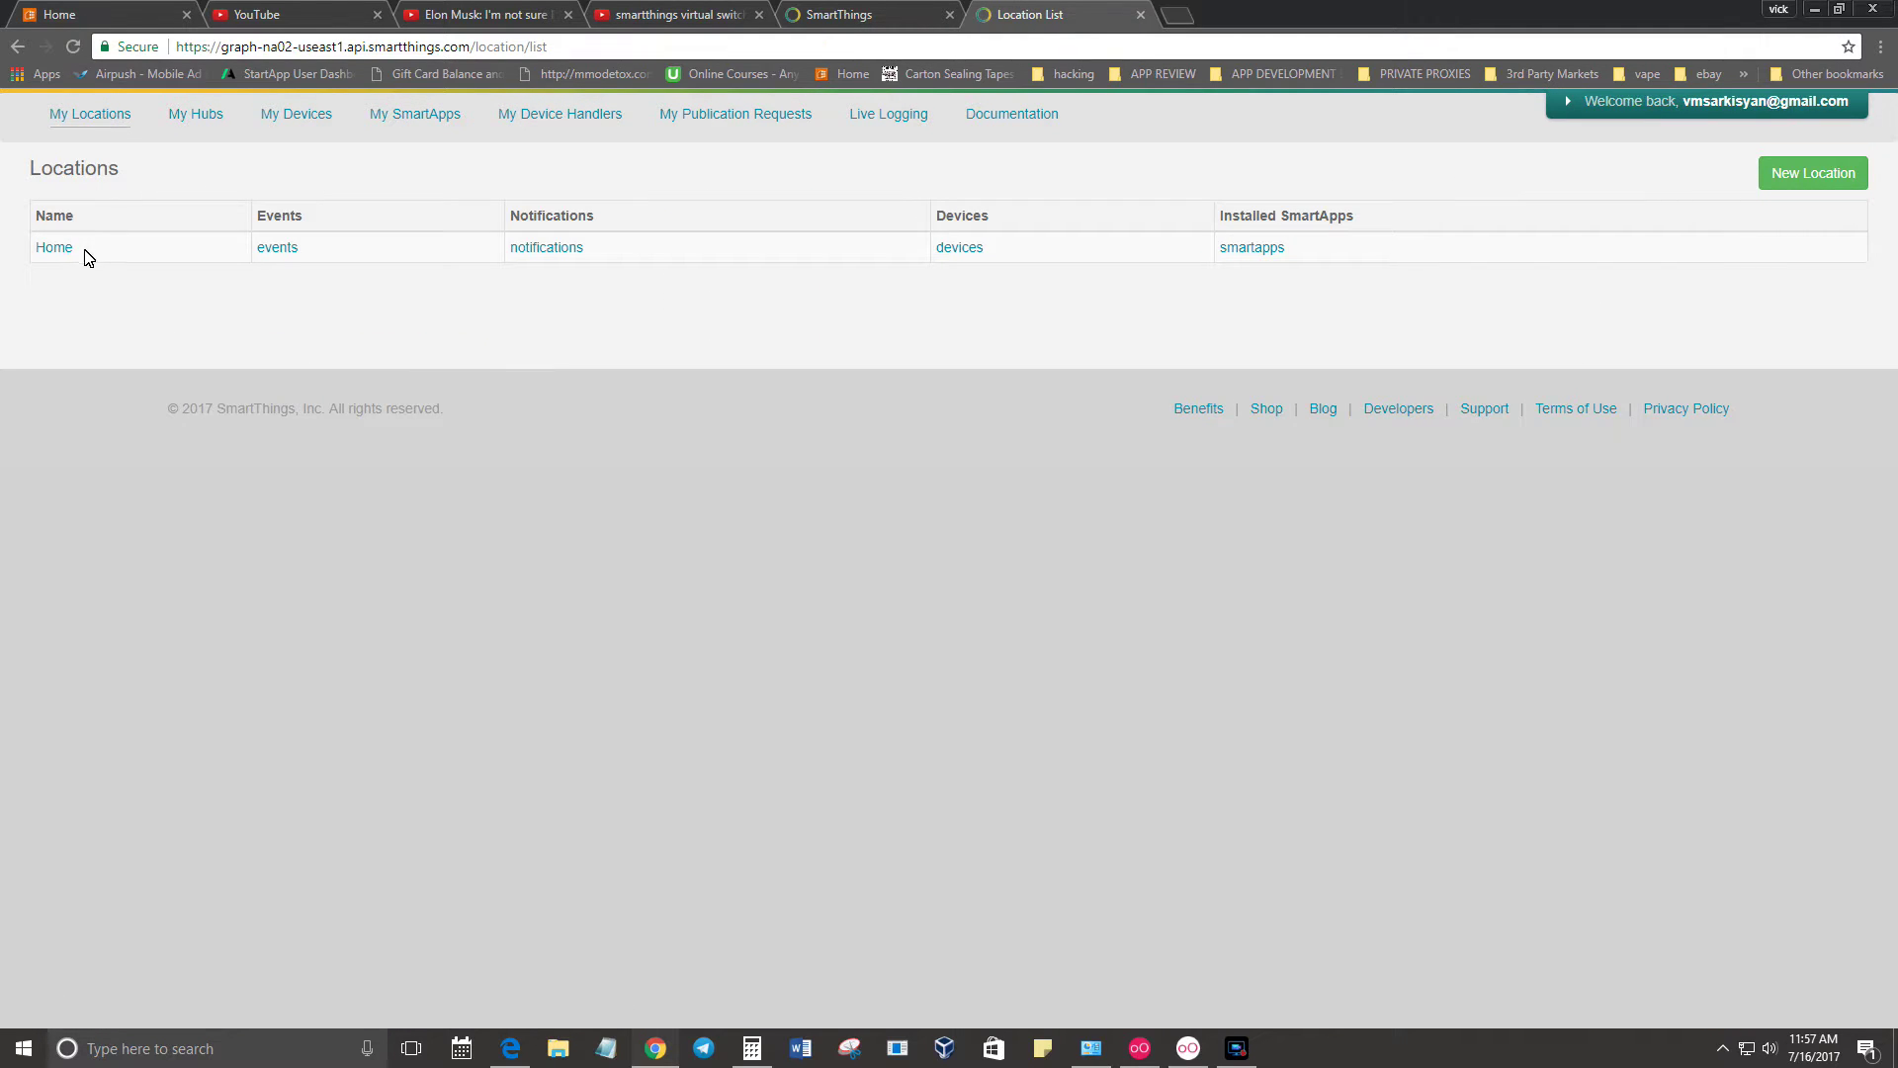
pyautogui.click(51, 251)
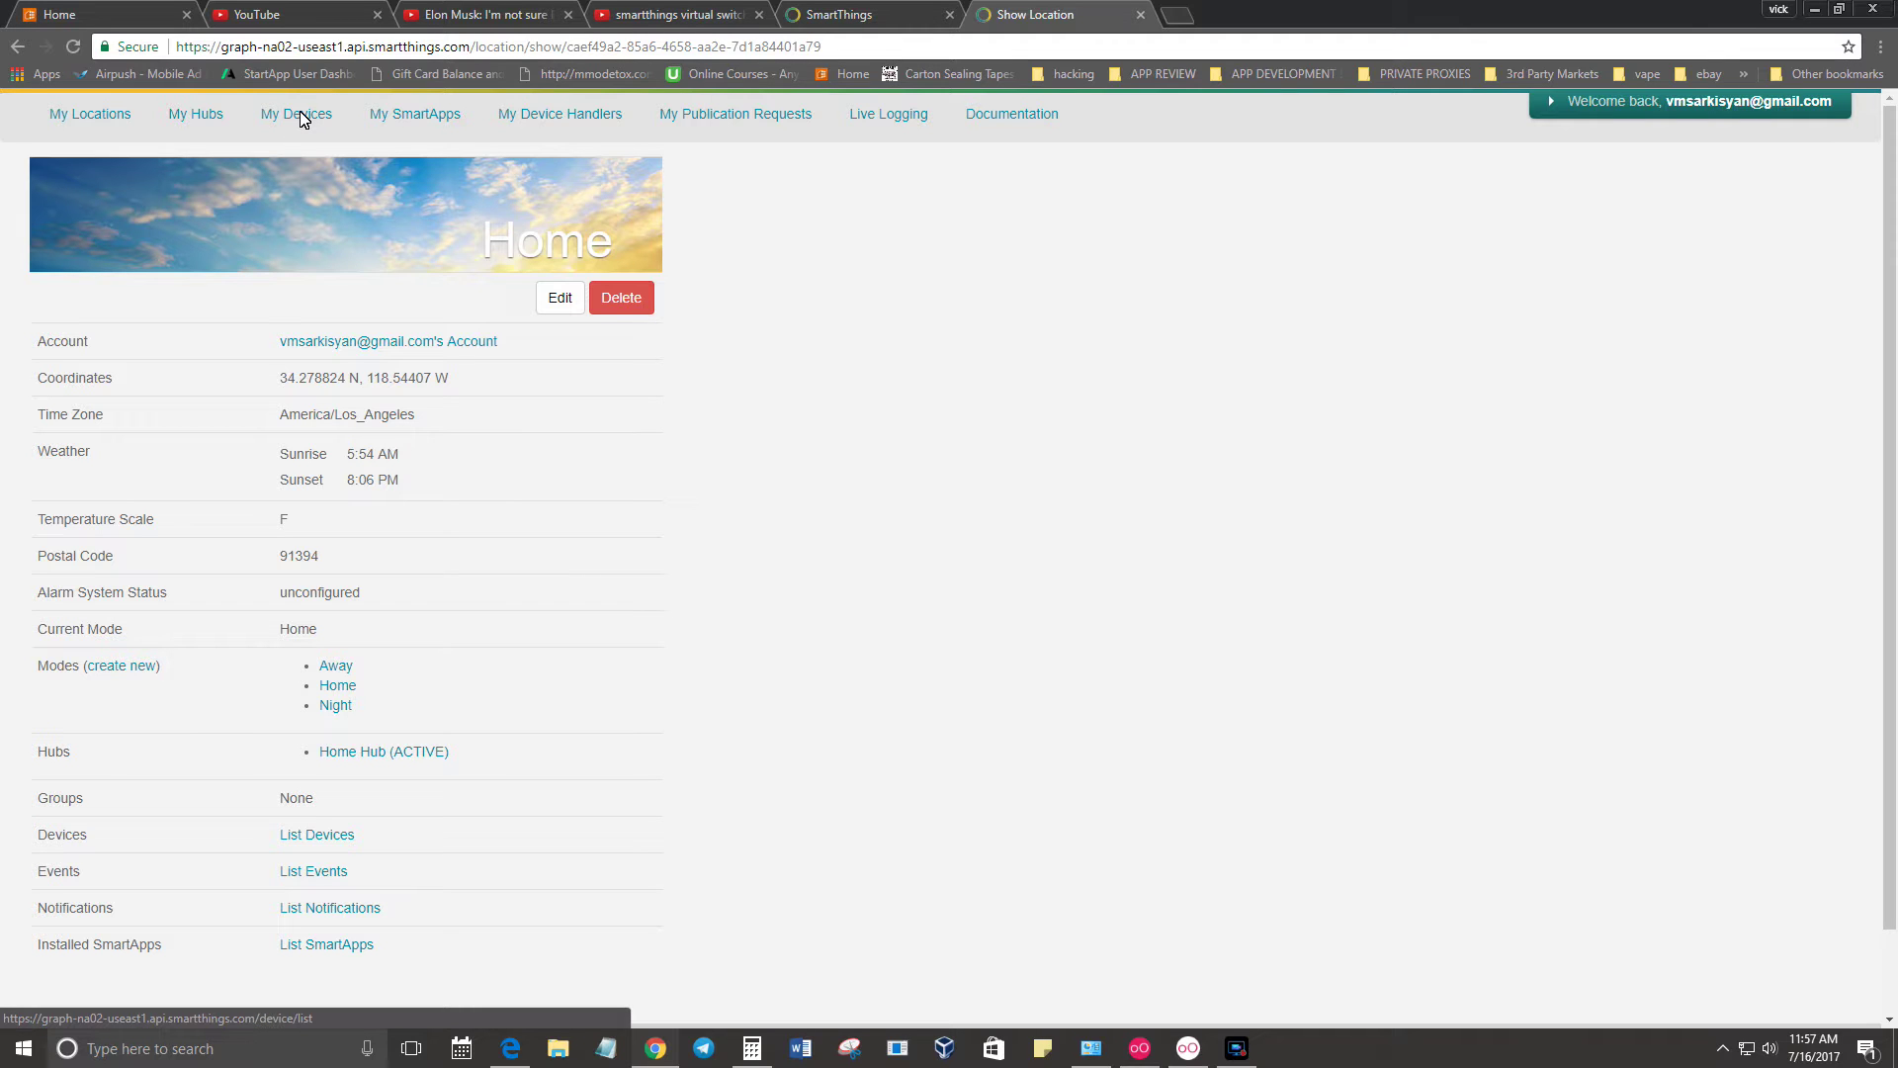
pyautogui.click(301, 118)
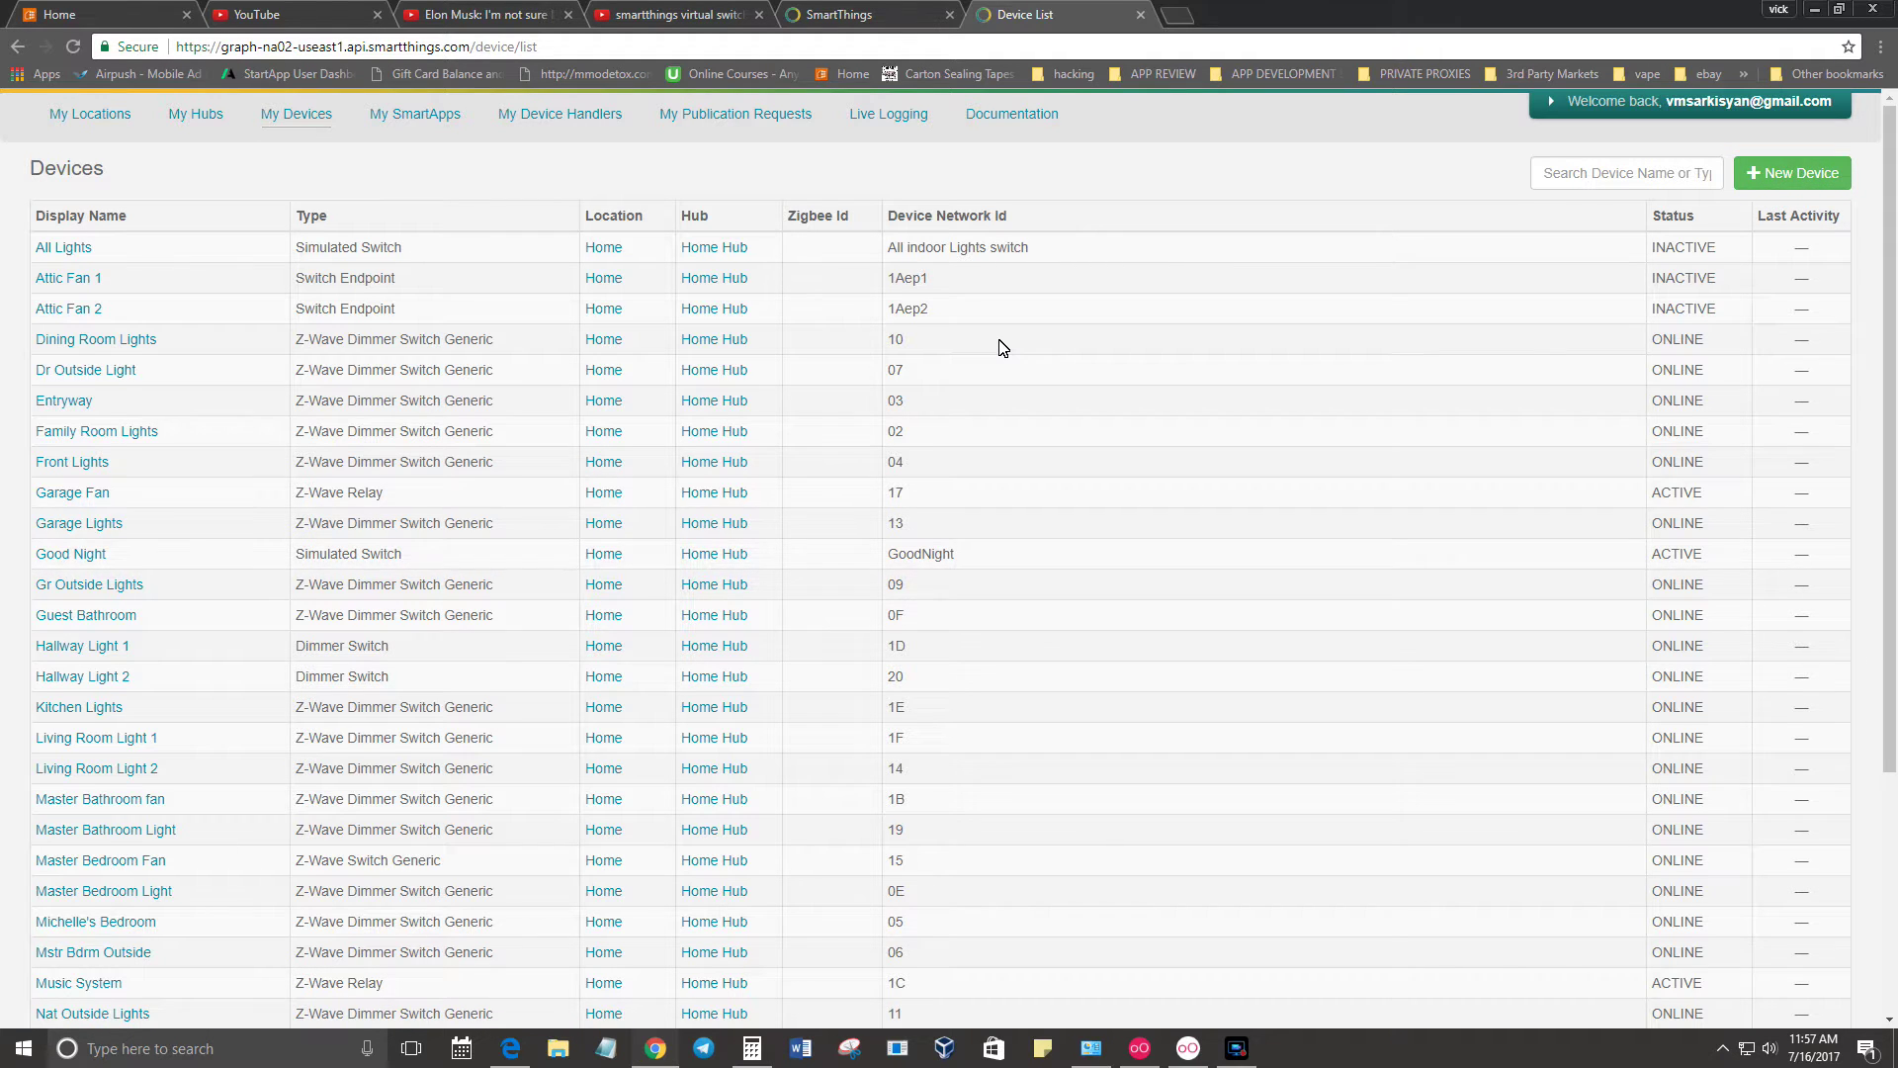
# Create a new device named and labelled 'Good Morning' with Device Network Id GoodMorning
pyautogui.click(1791, 185)
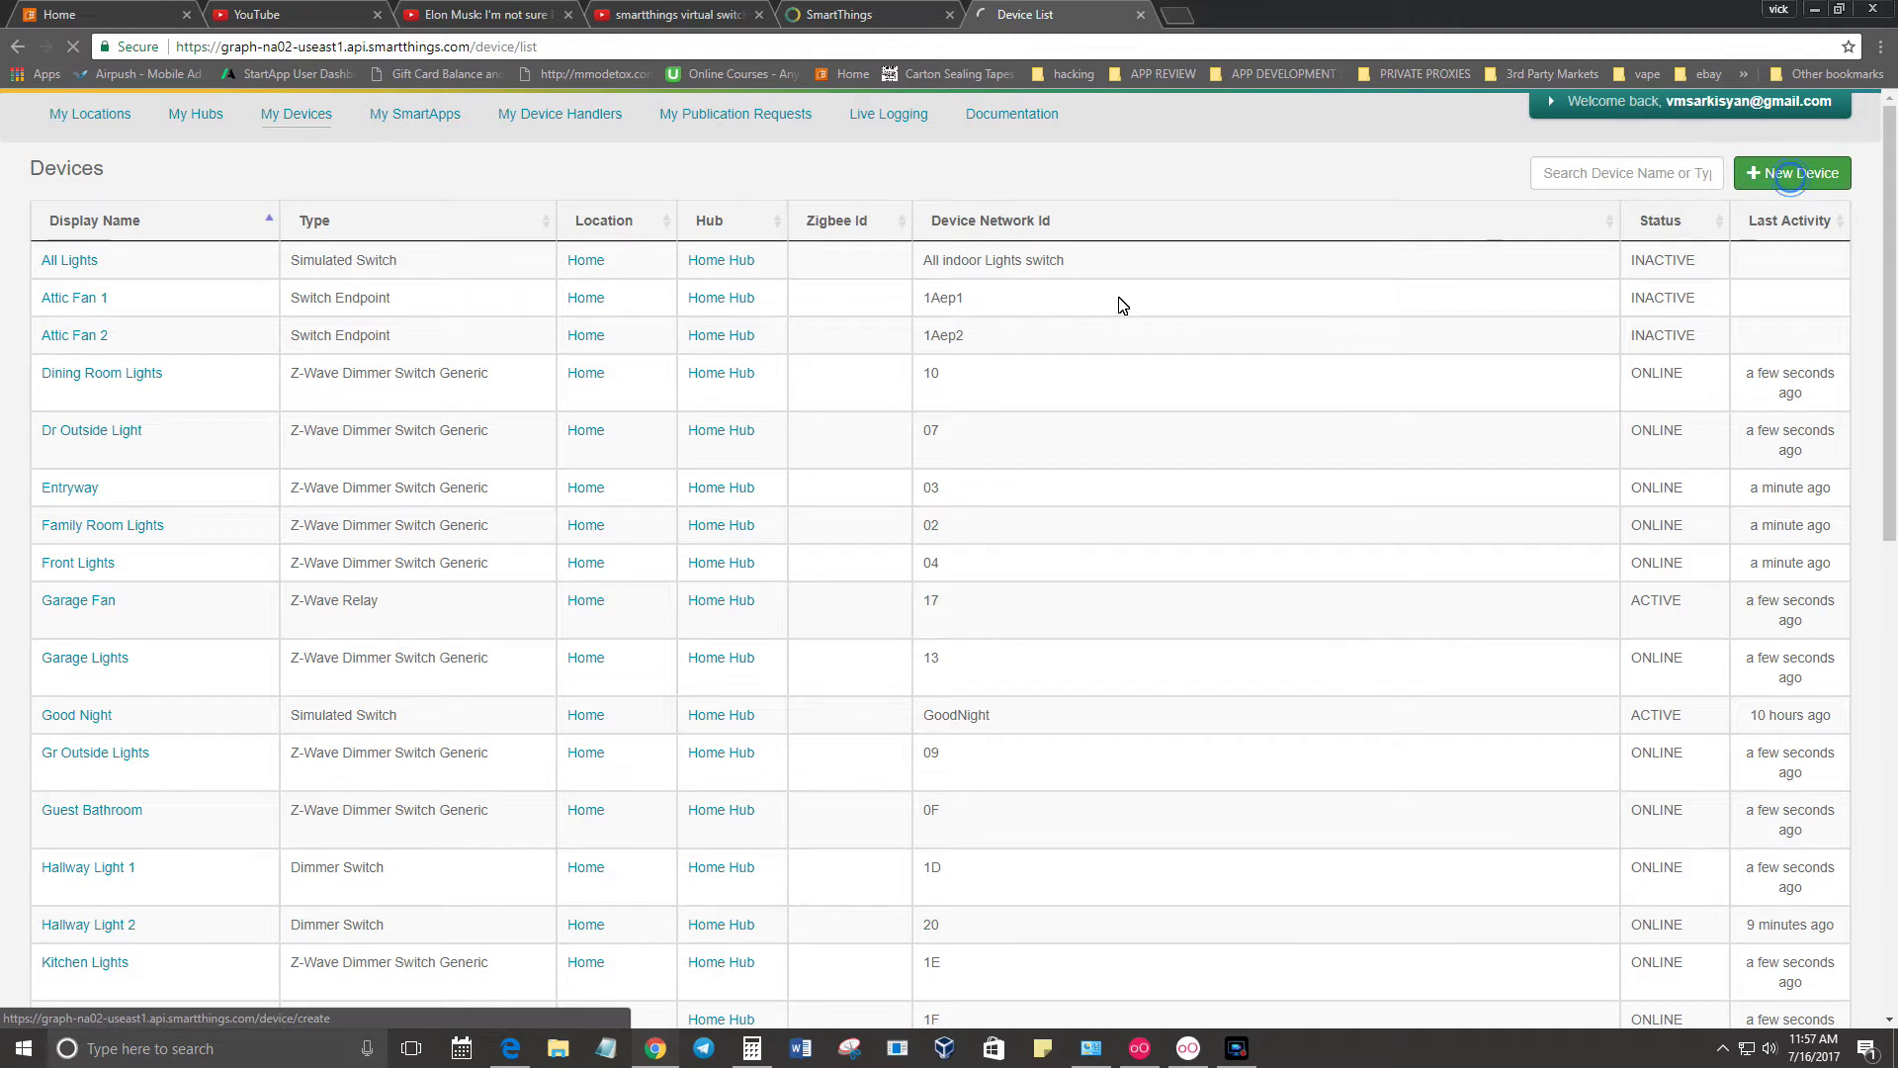
pyautogui.click(522, 286)
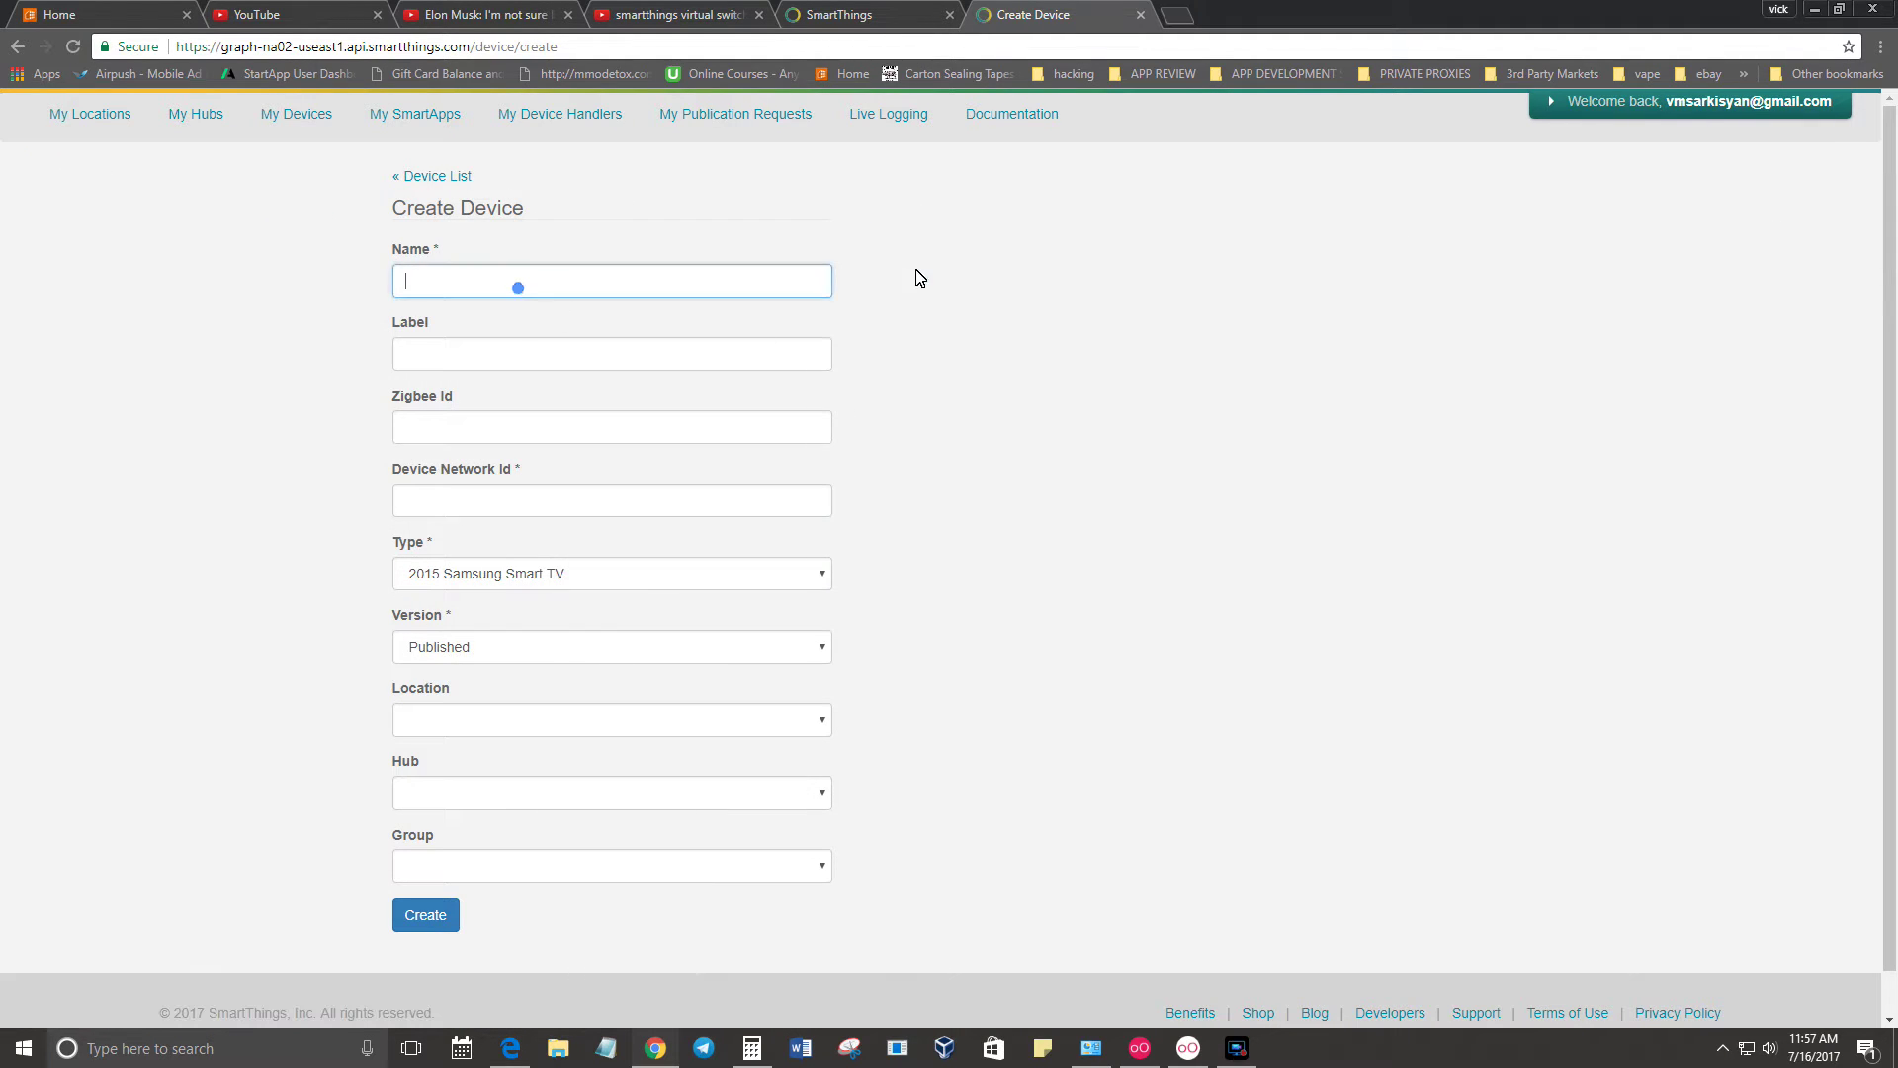
pyautogui.write('gO')
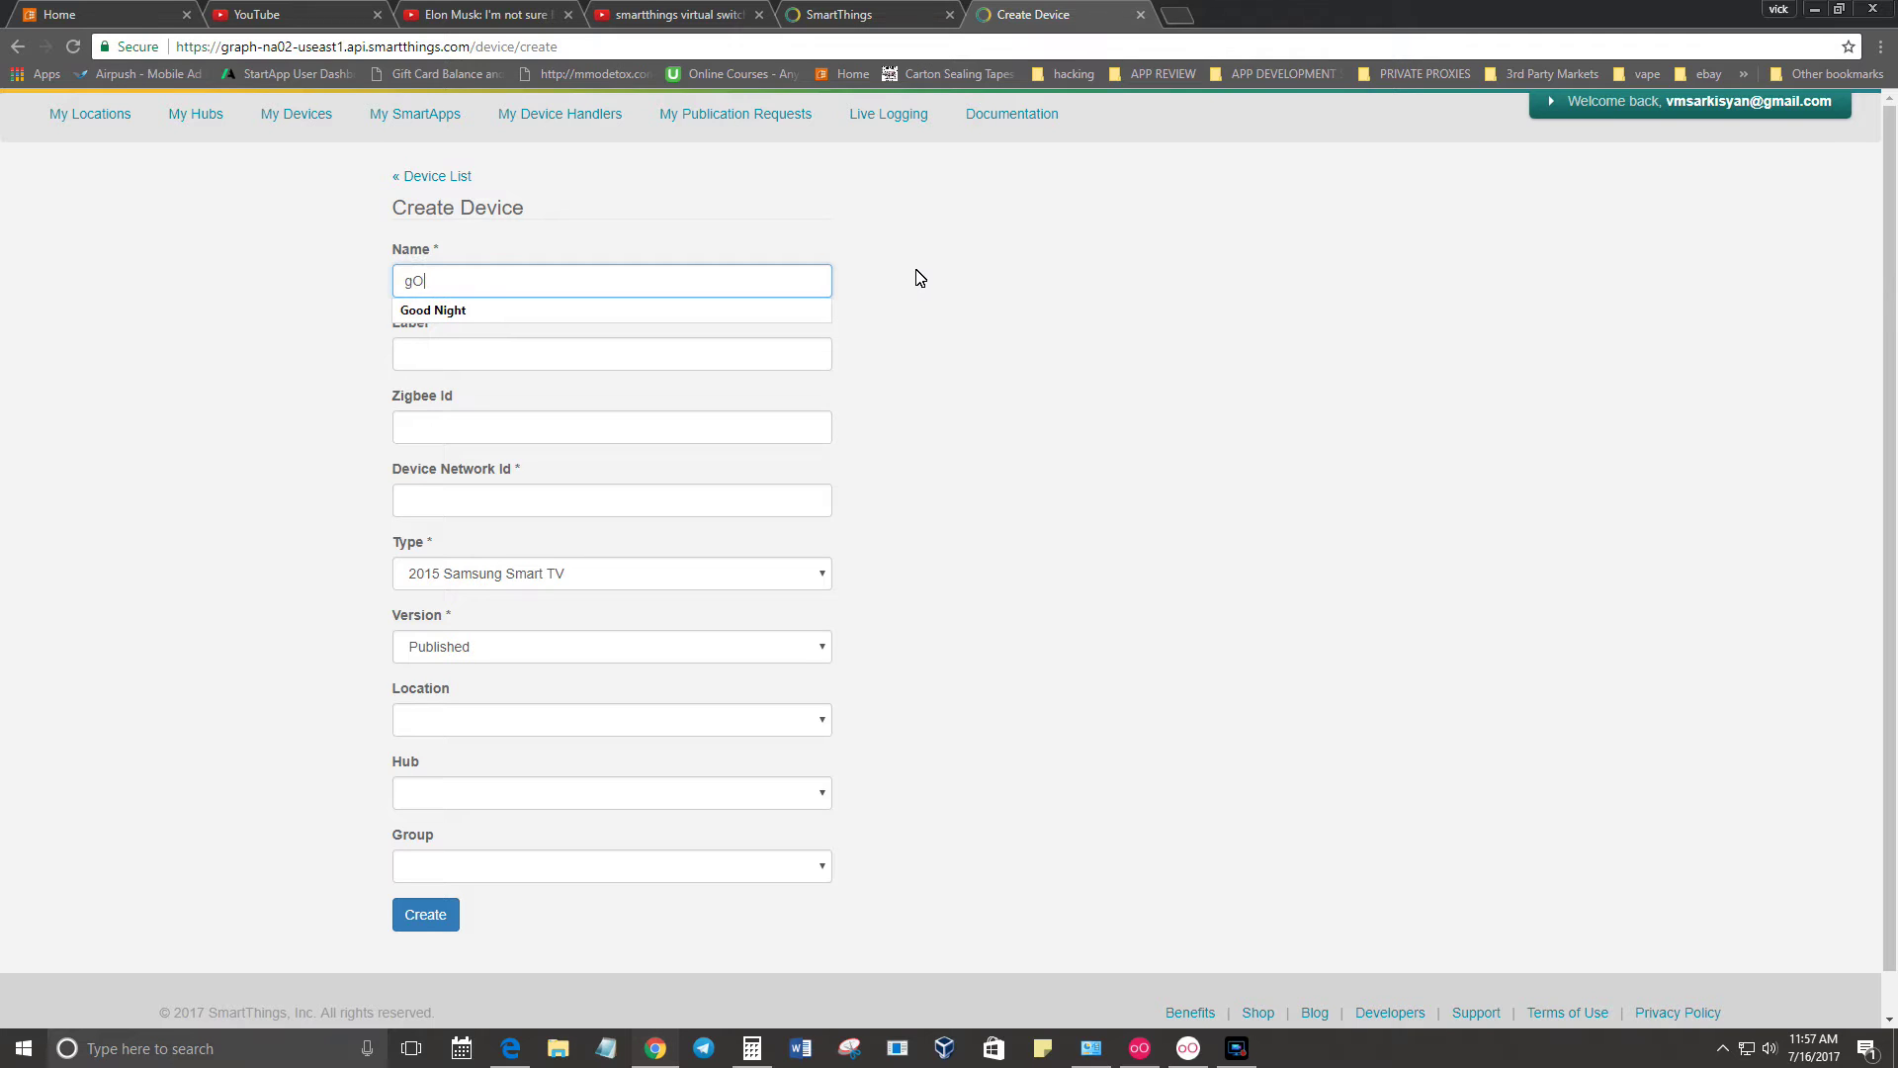
pyautogui.press('BackSpace')
pyautogui.press('BackSpace')
pyautogui.write('Good Mornin')
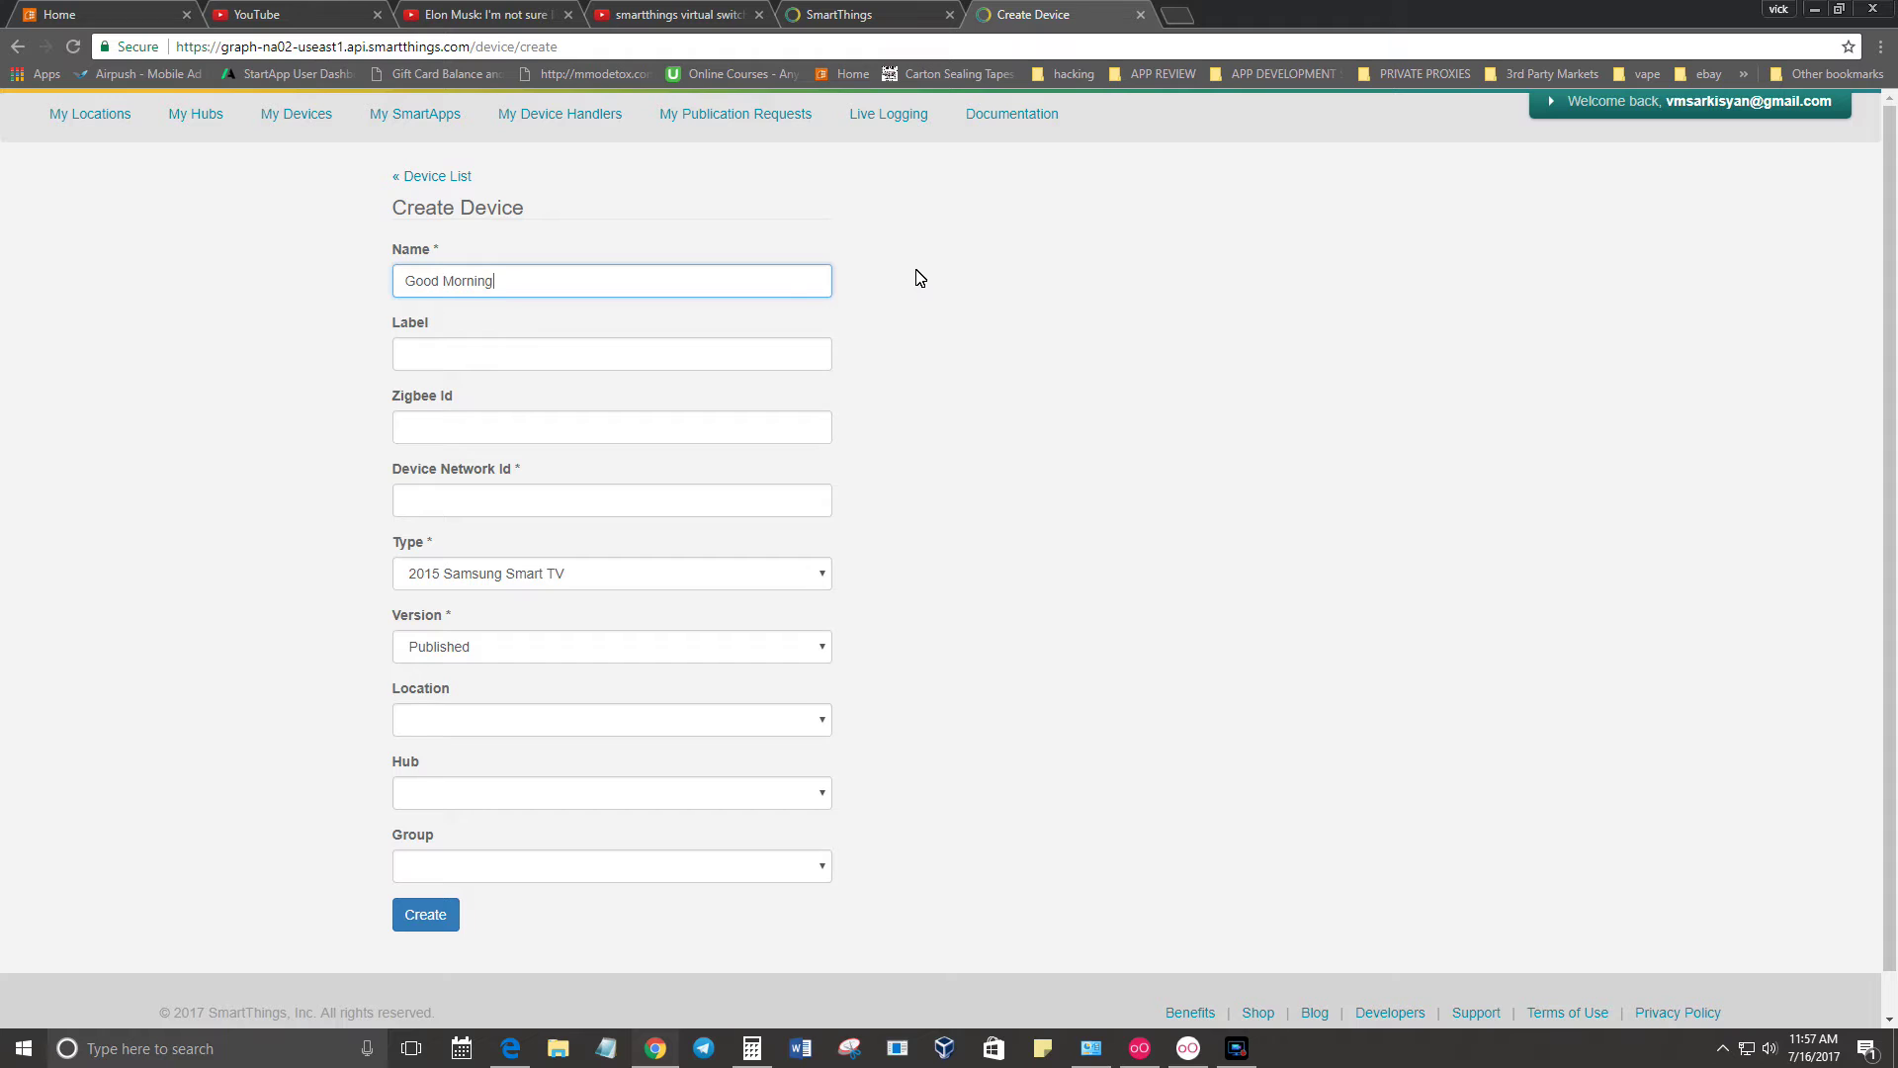
pyautogui.press('Tab')
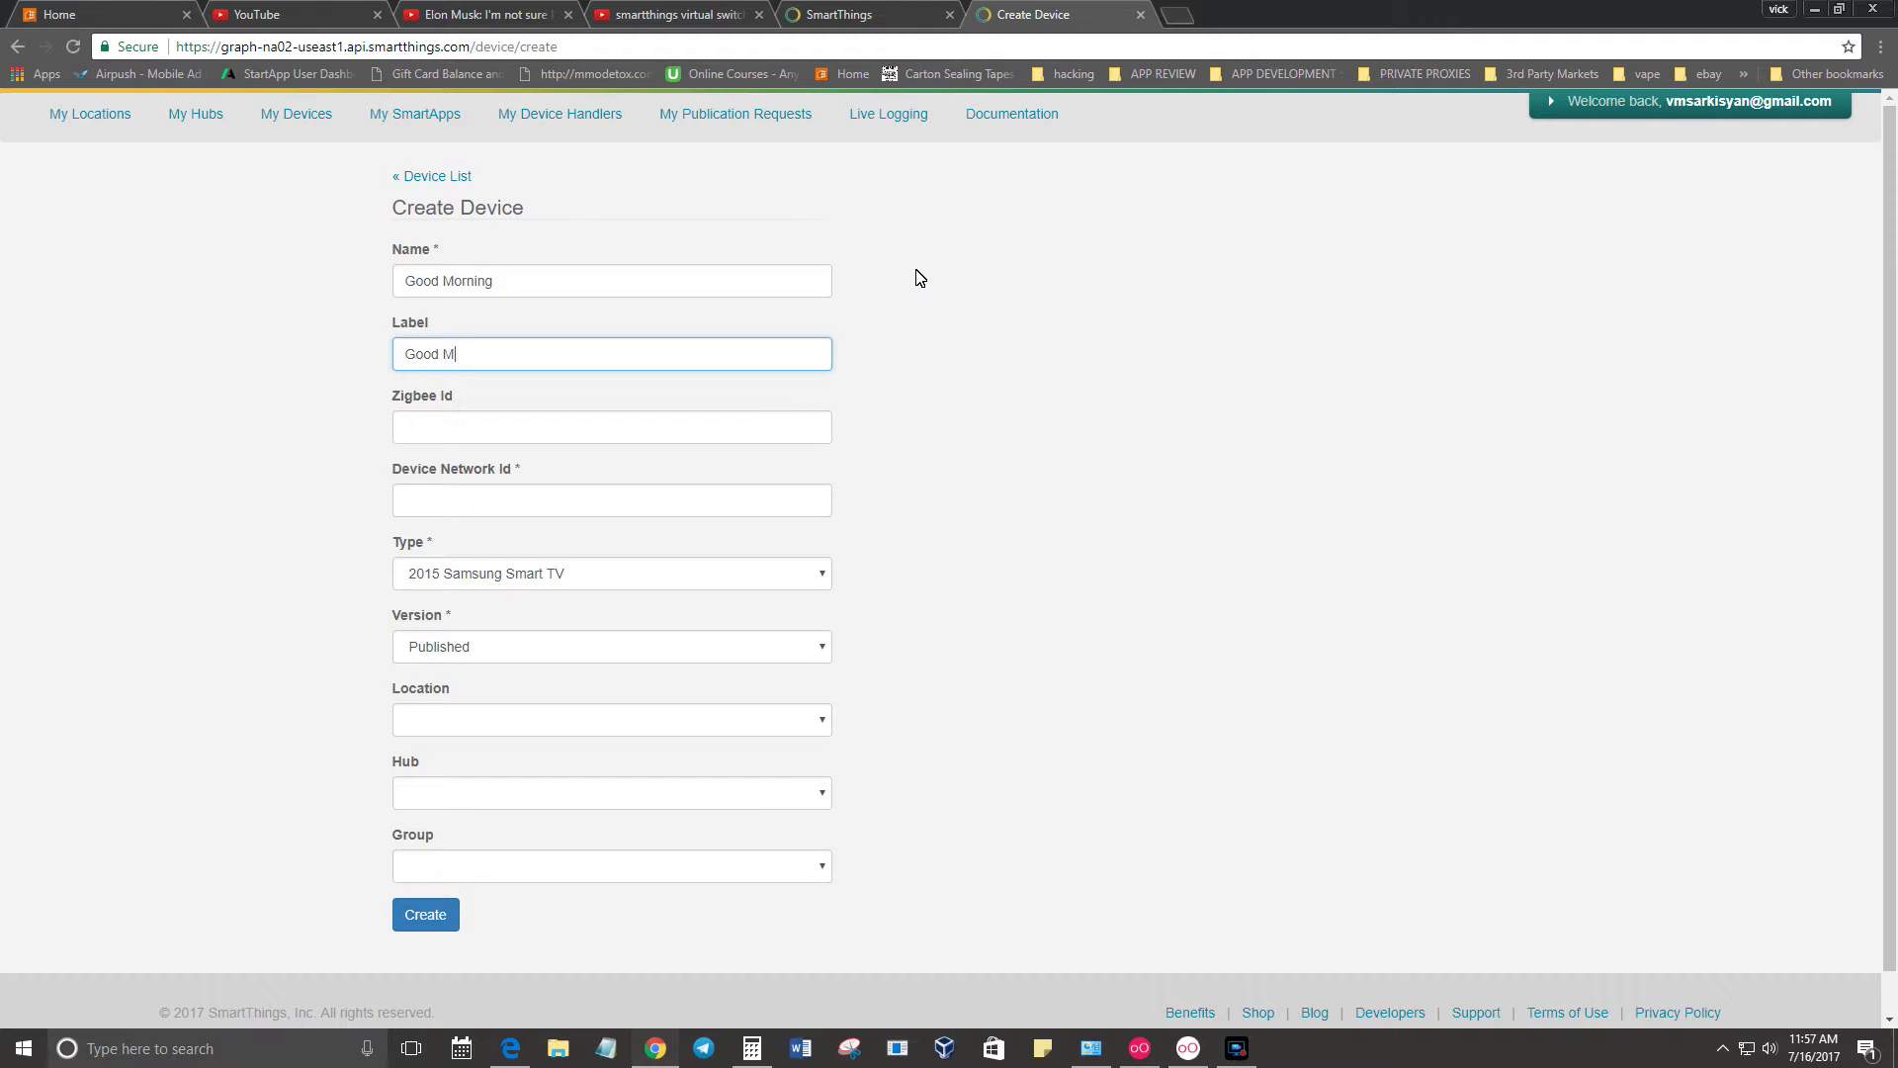
pyautogui.write('Good Morning')
pyautogui.press('Tab')
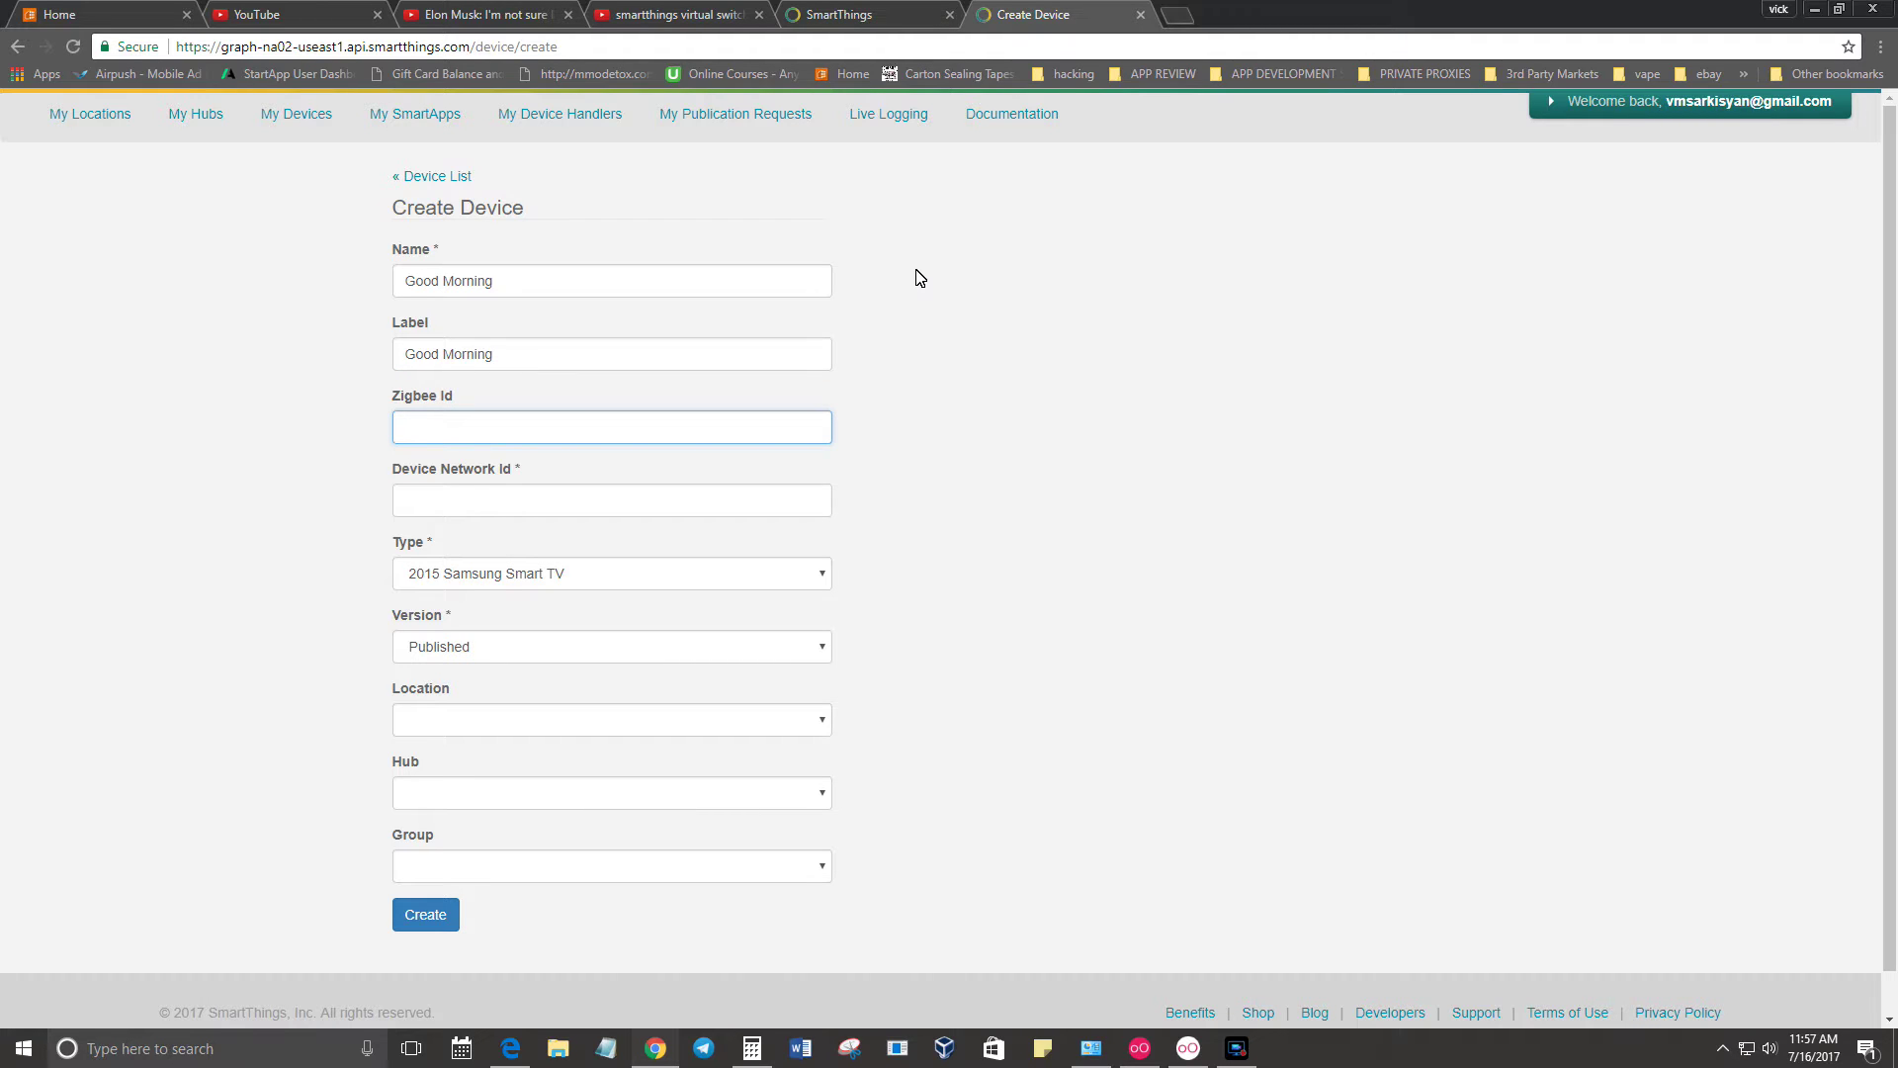
pyautogui.press('Tab')
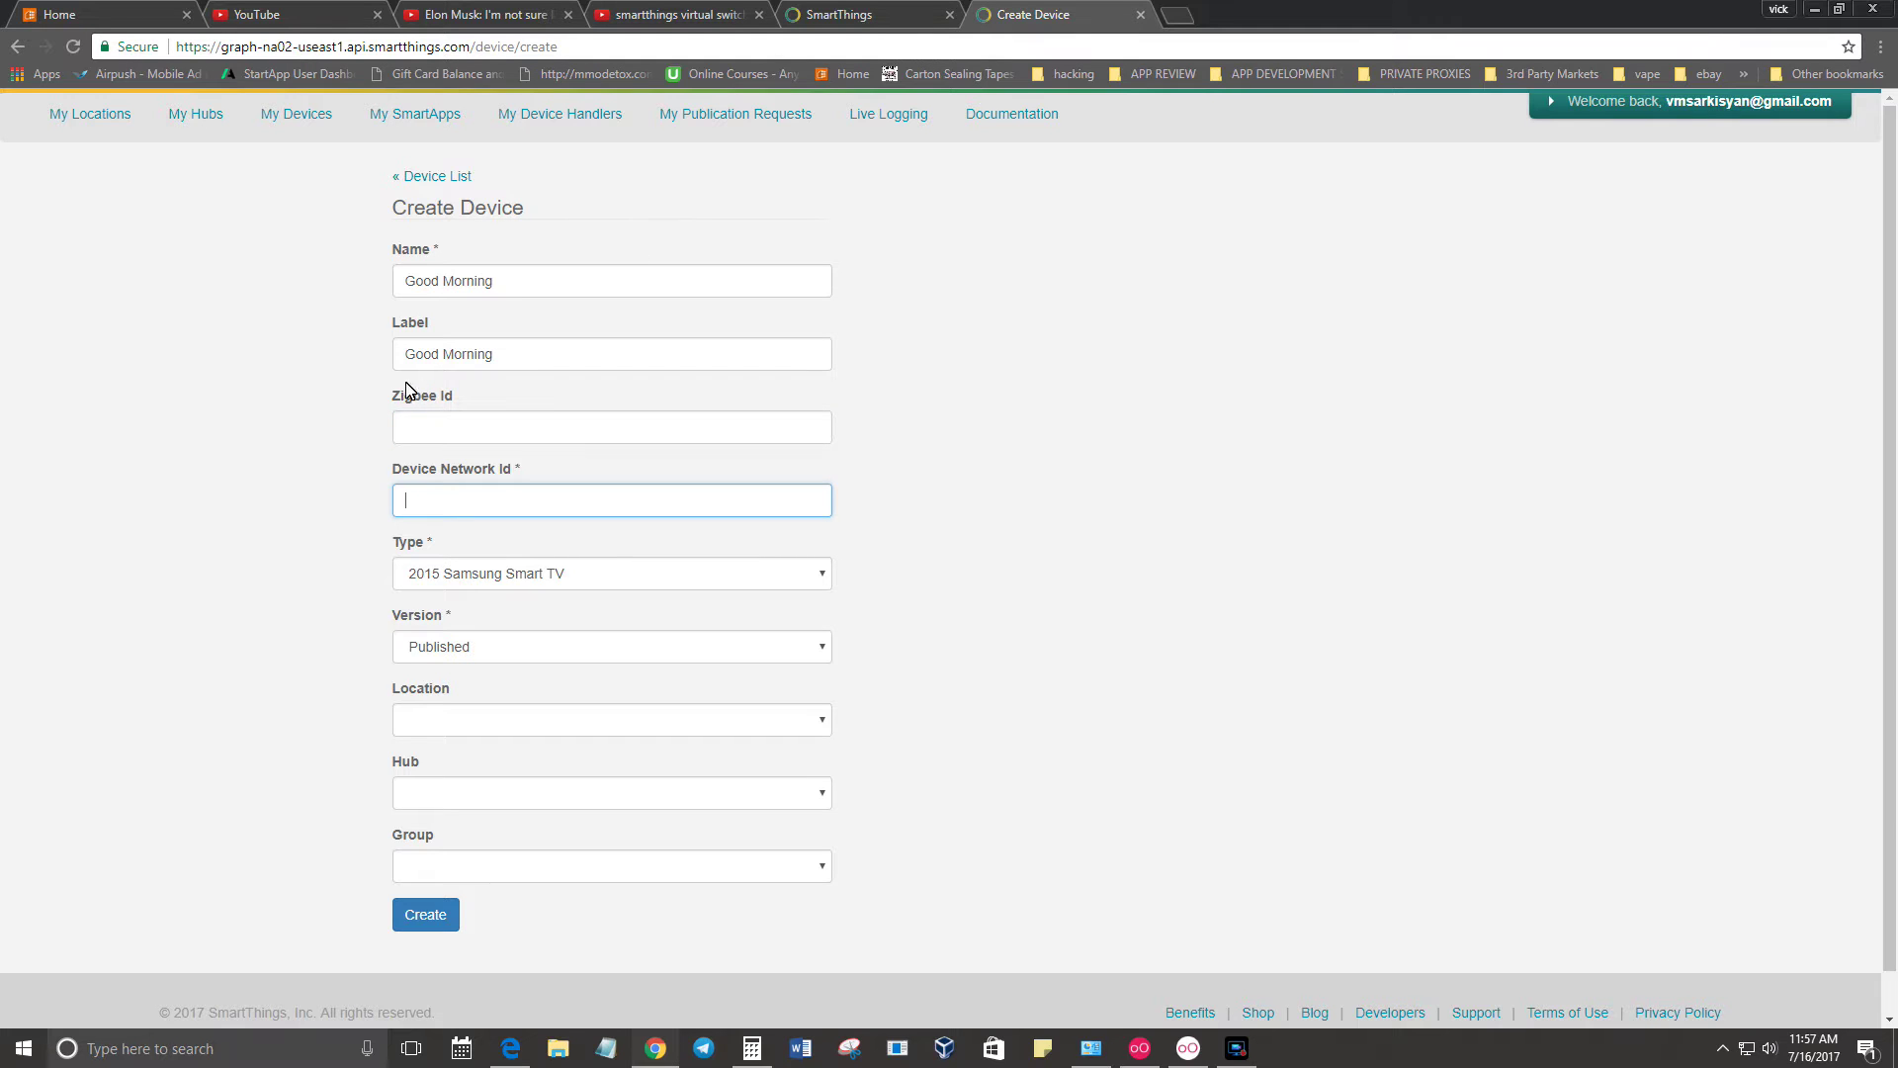
pyautogui.click(488, 502)
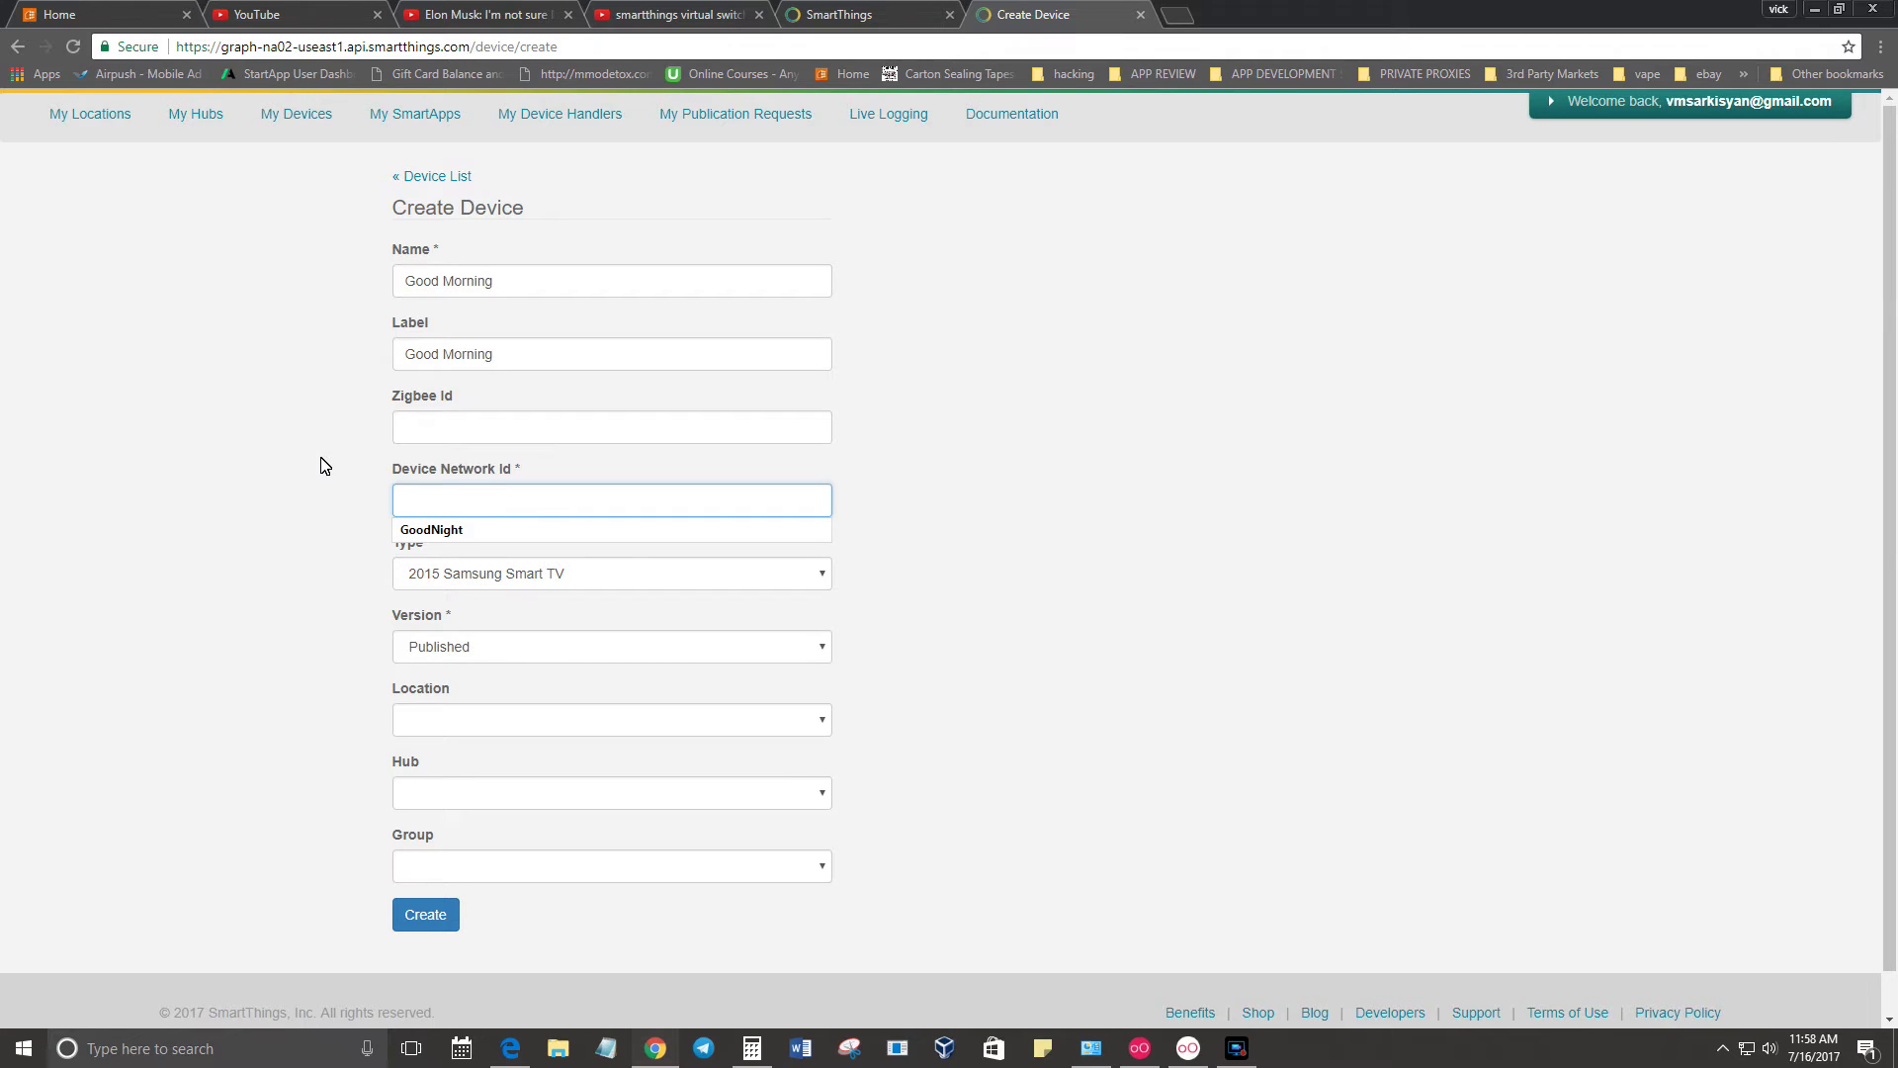
pyautogui.write('Morning')
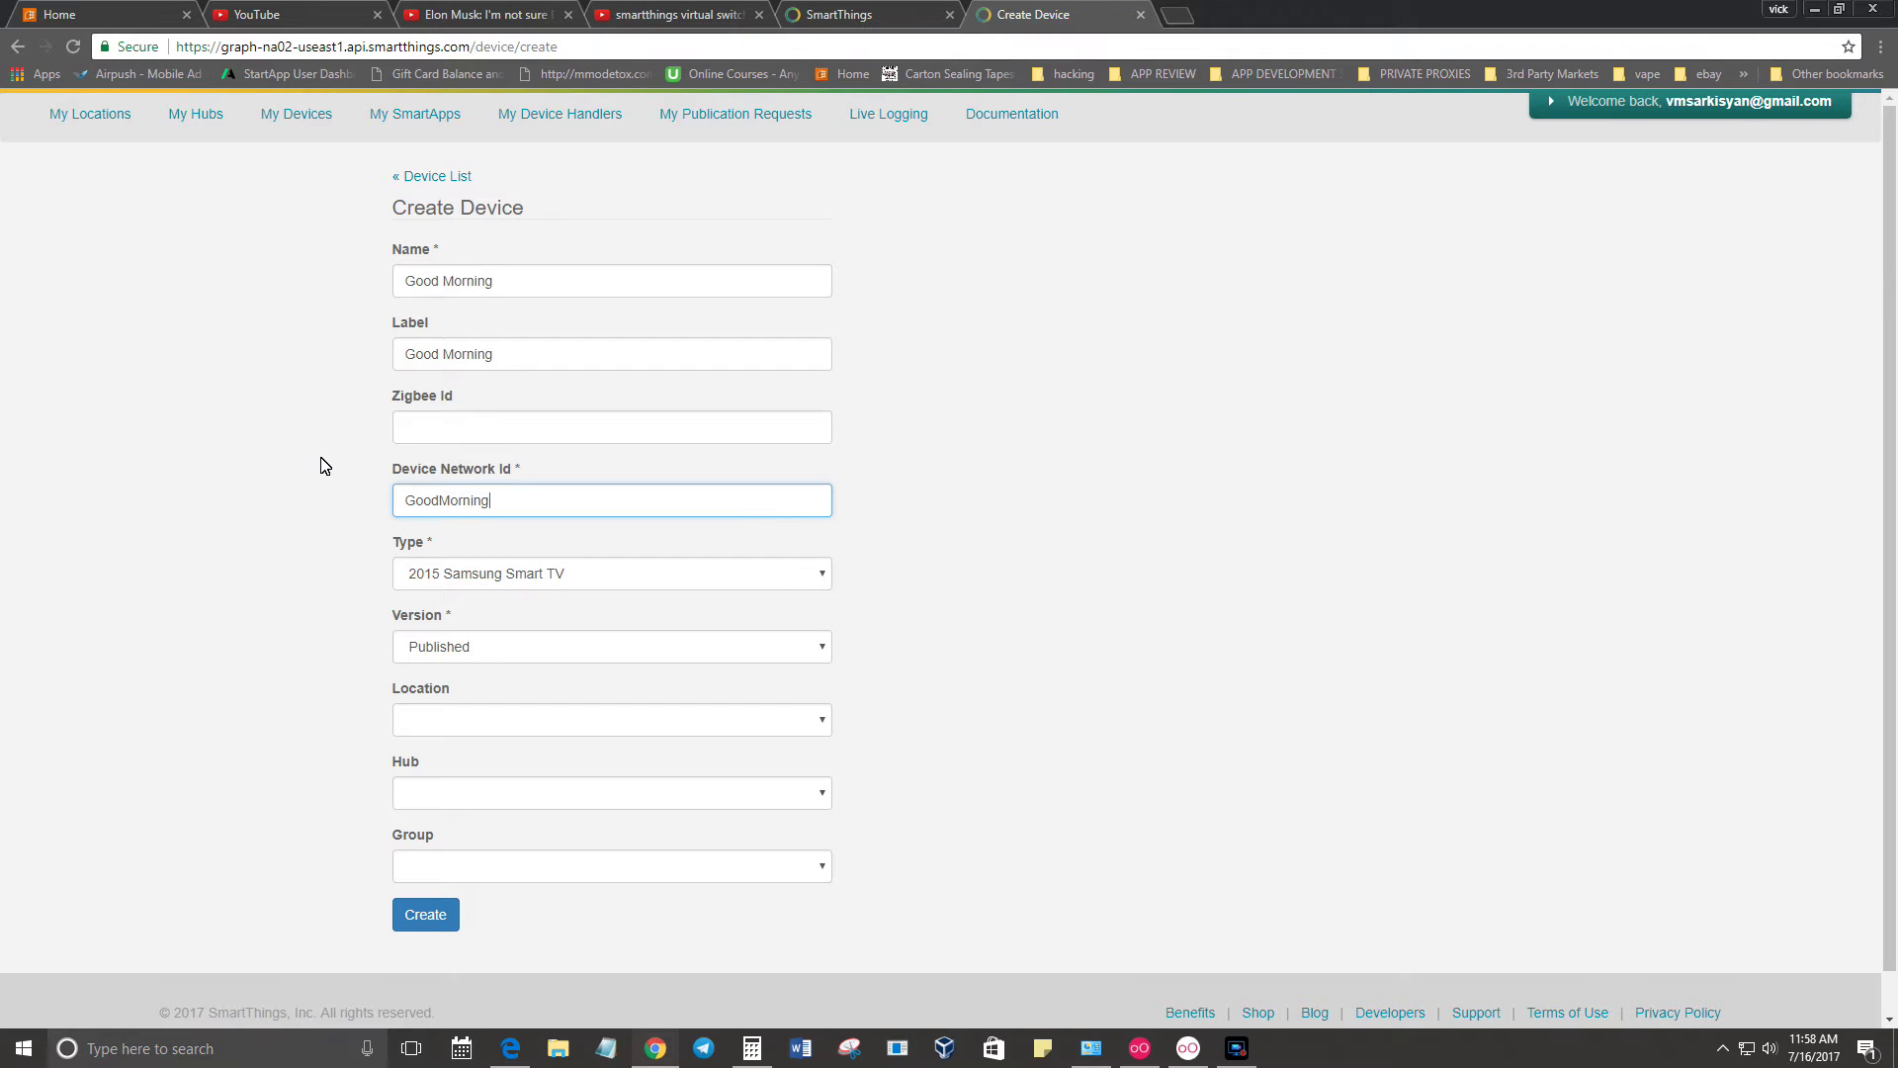
# Pick Simulated Switch from the Type dropdown for the Good Morning device
pyautogui.click(436, 579)
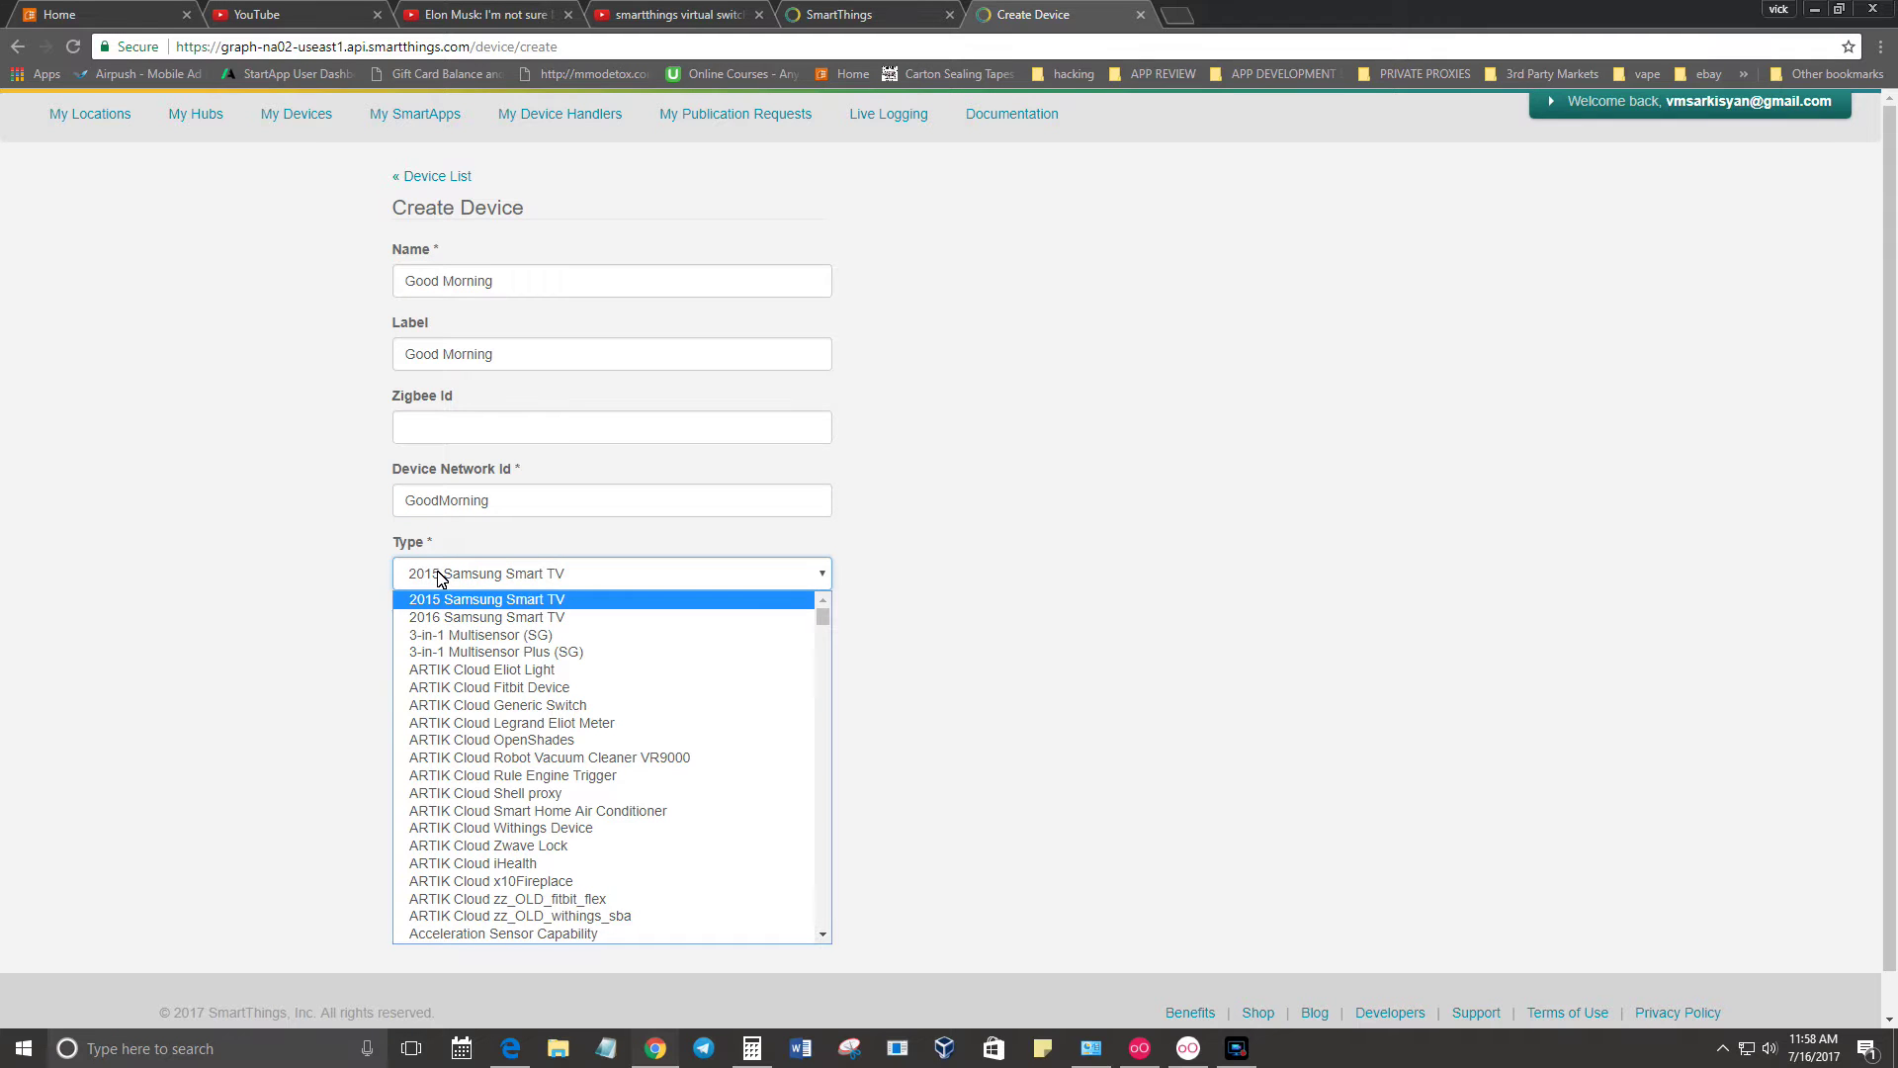
pyautogui.scroll(-10, 484, 726)
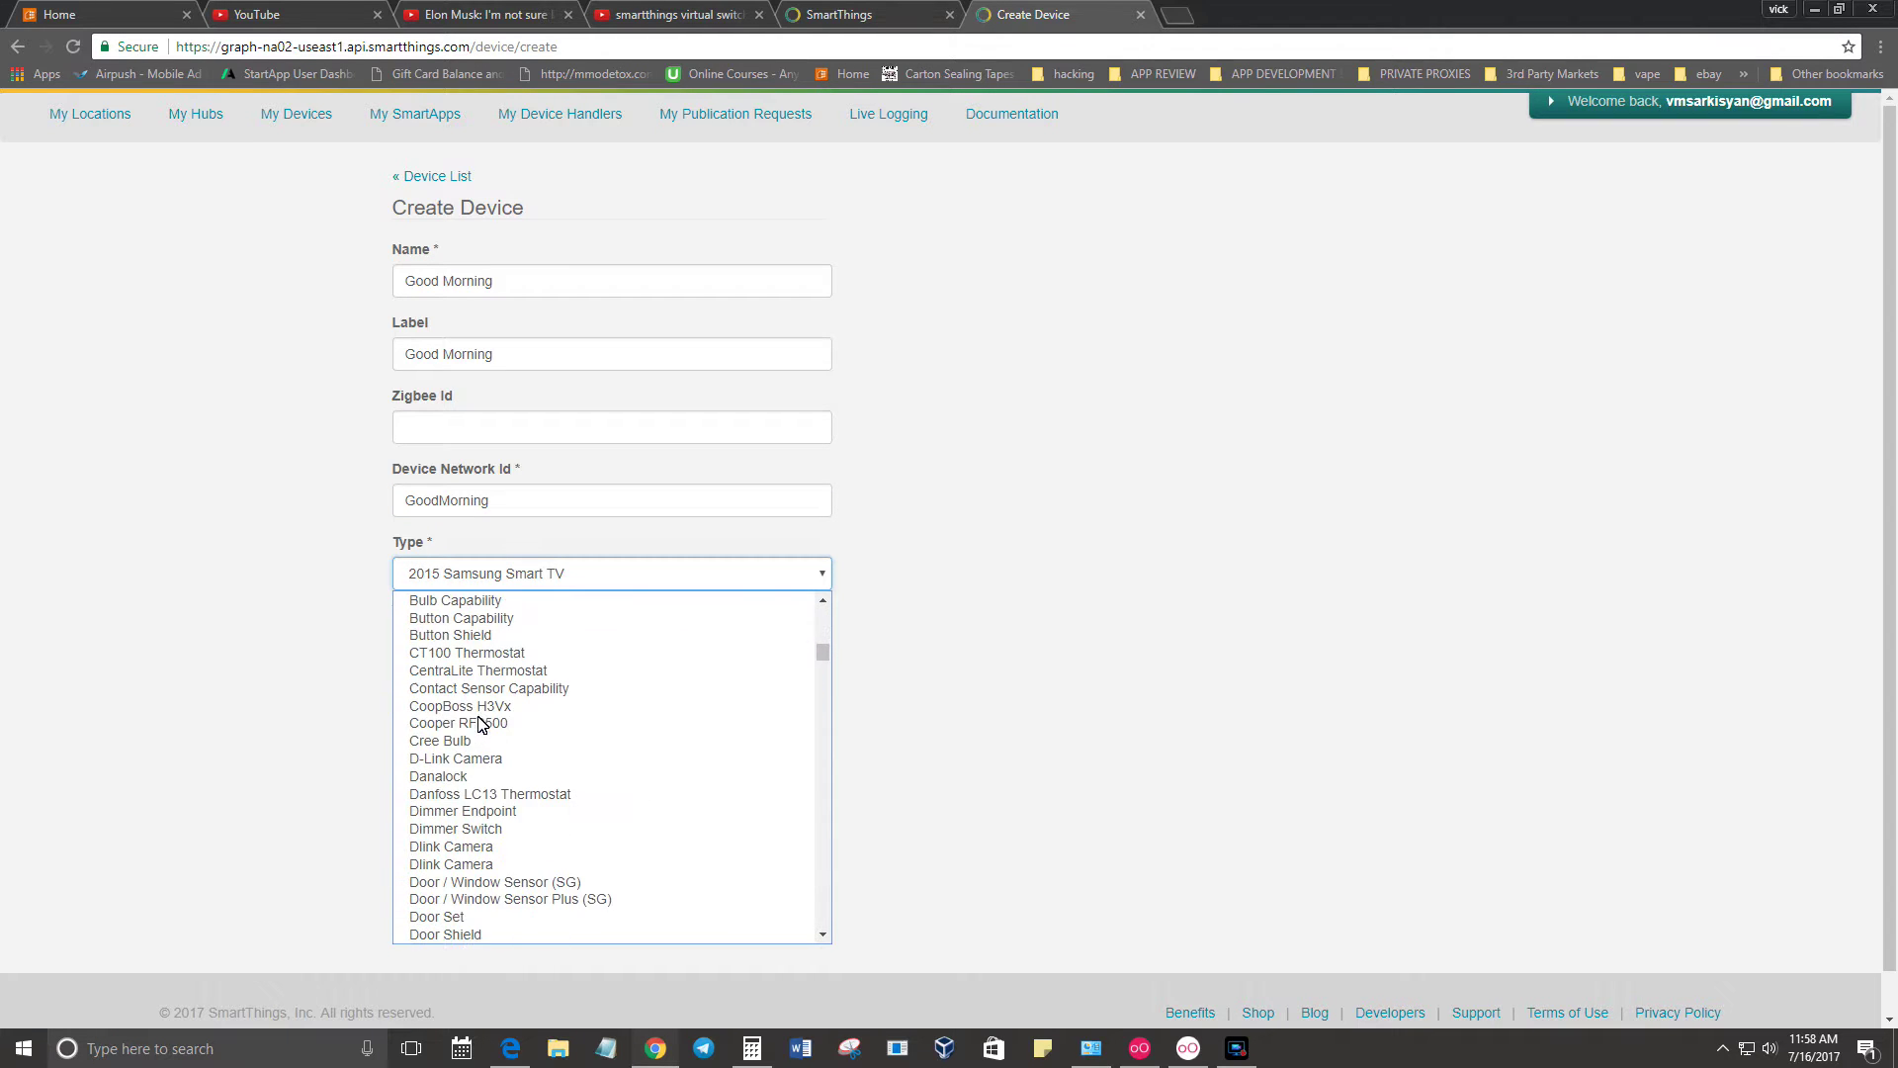
pyautogui.scroll(-5, 481, 724)
pyautogui.press('v')
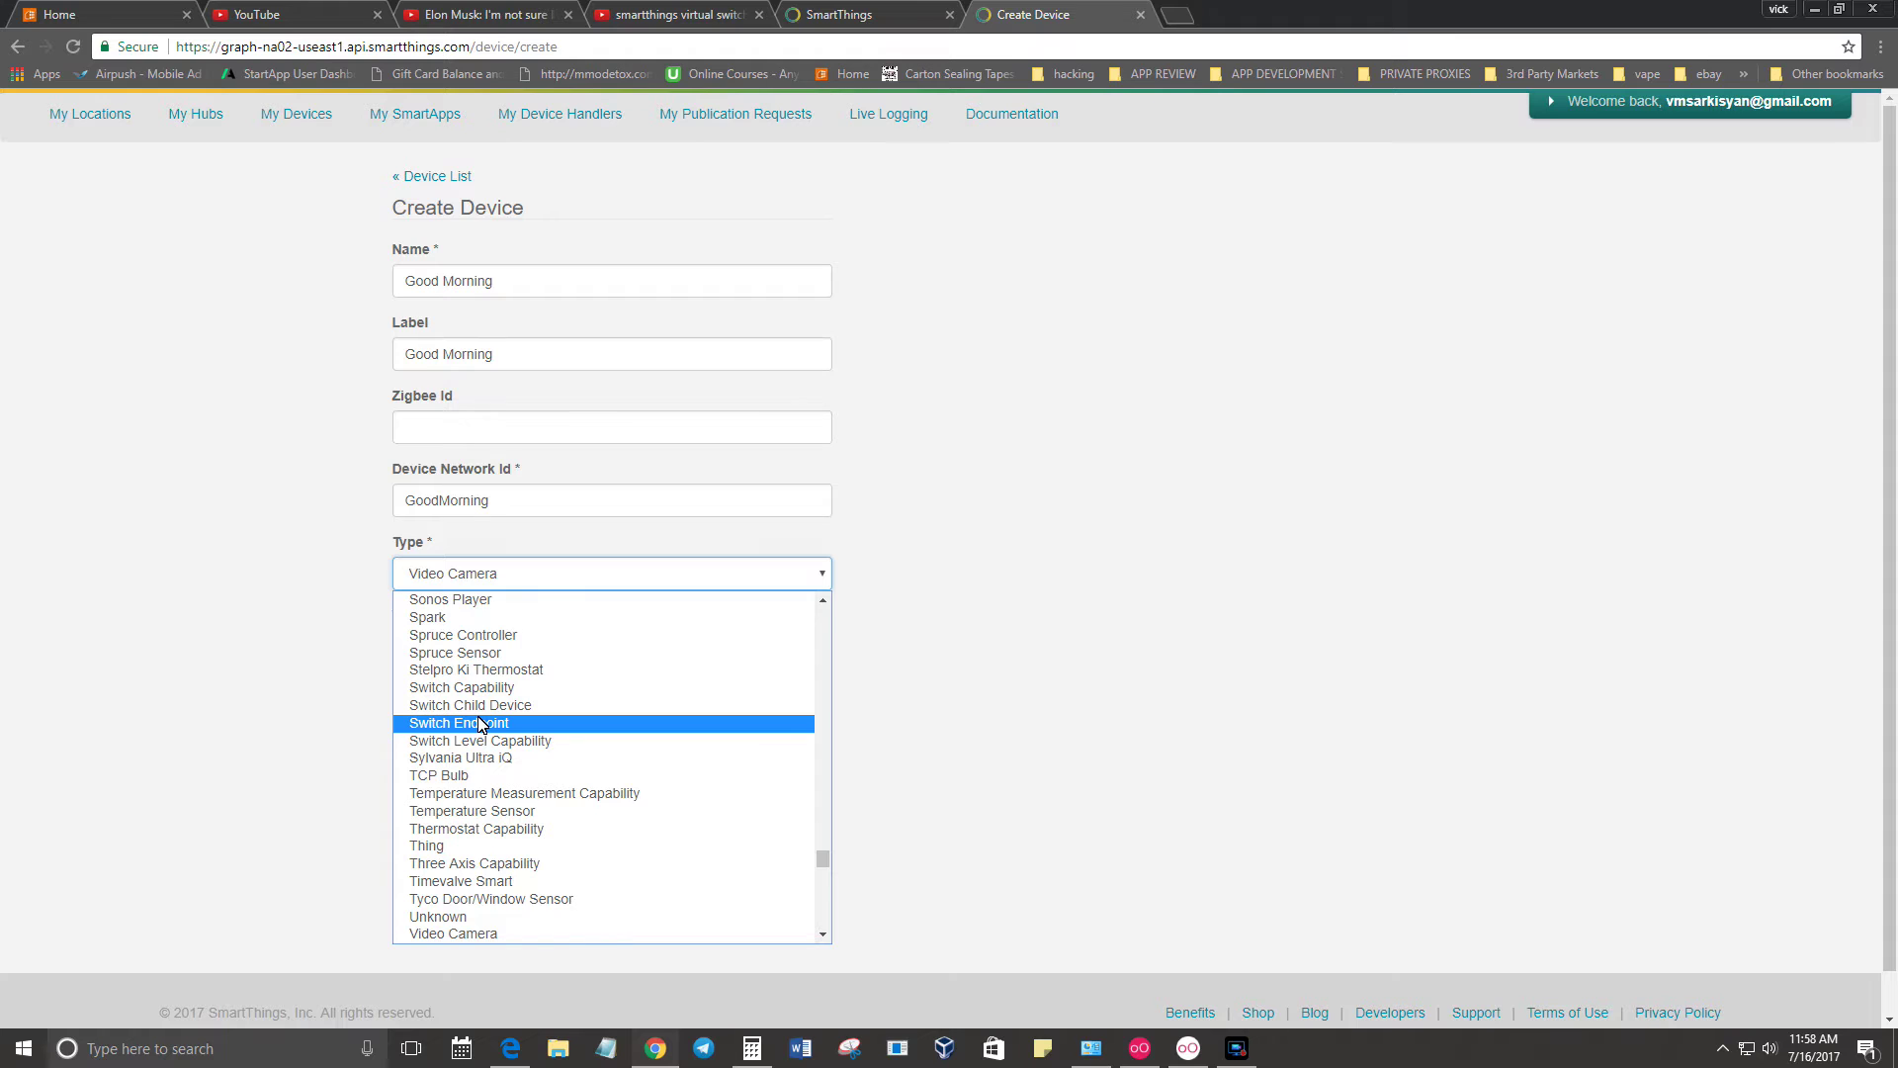
pyautogui.scroll(-6, 482, 727)
pyautogui.scroll(6, 481, 727)
pyautogui.scroll(-4, 482, 725)
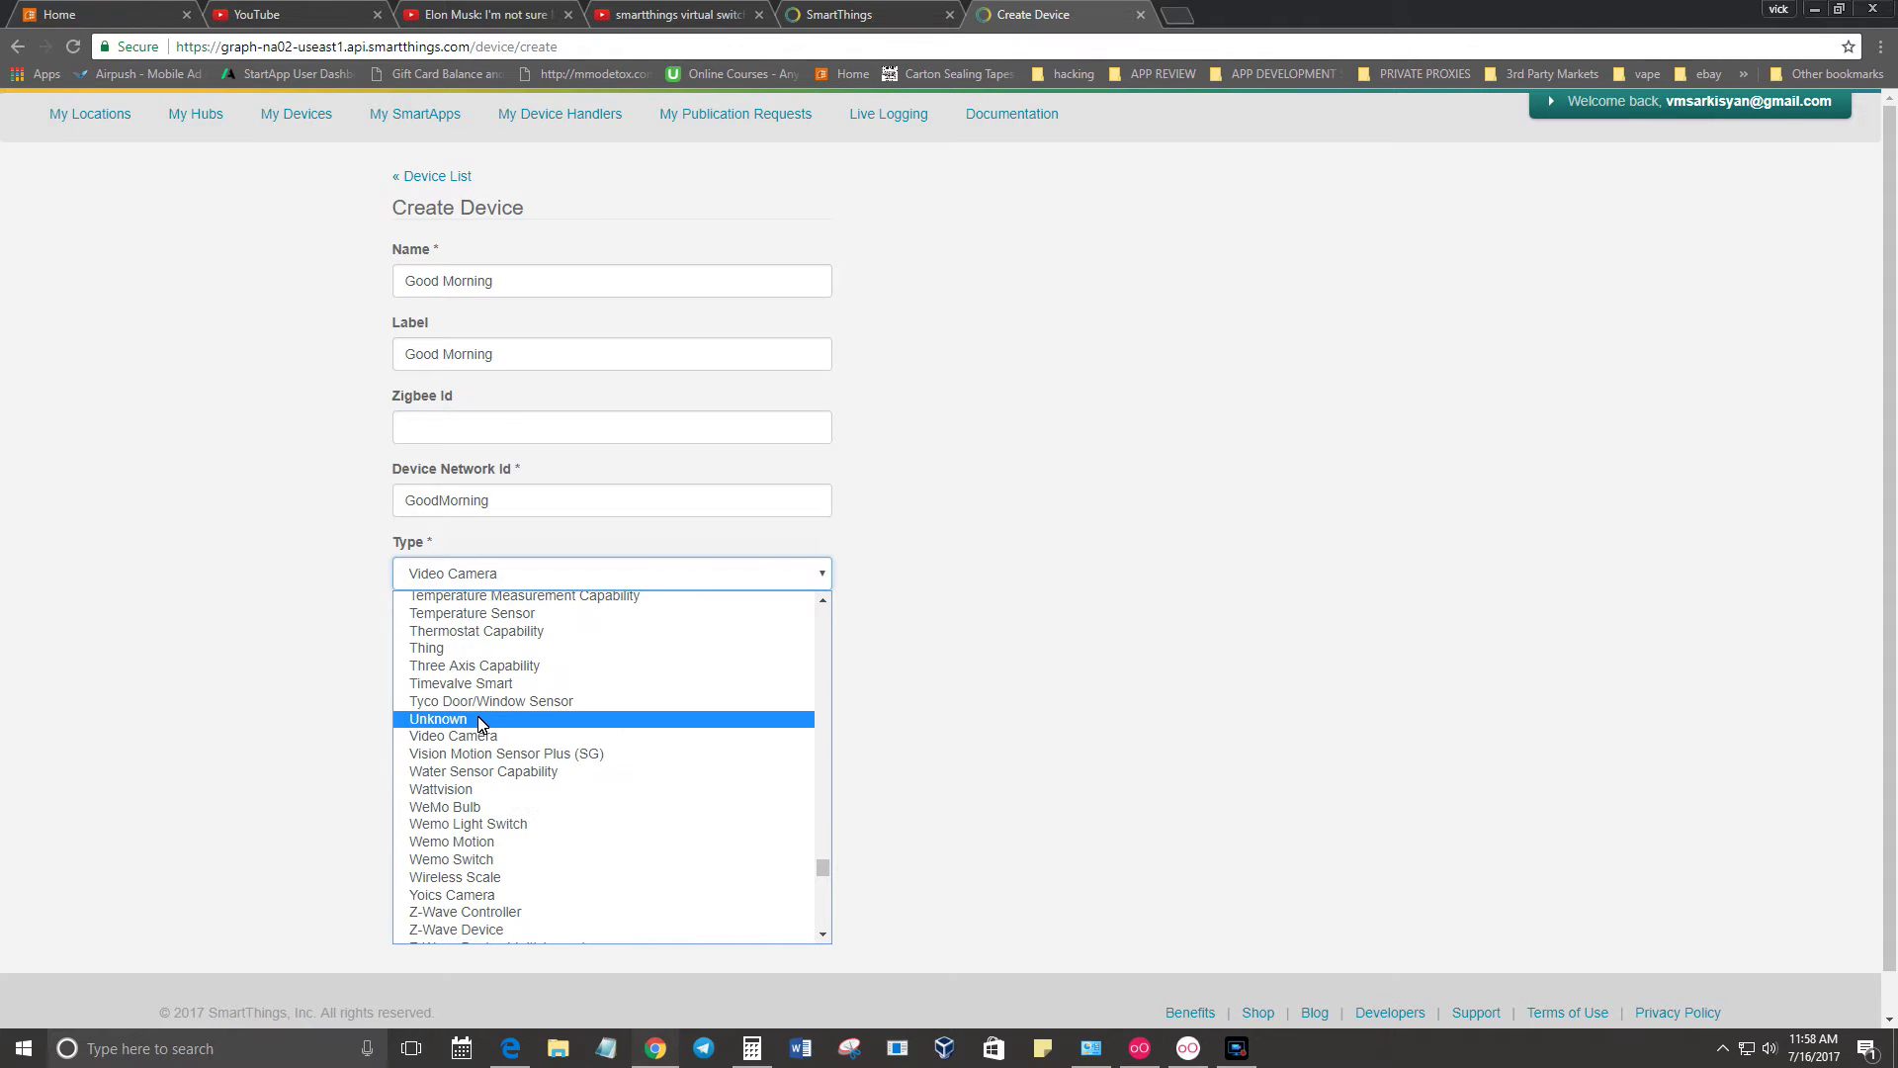
pyautogui.scroll(-20, 482, 725)
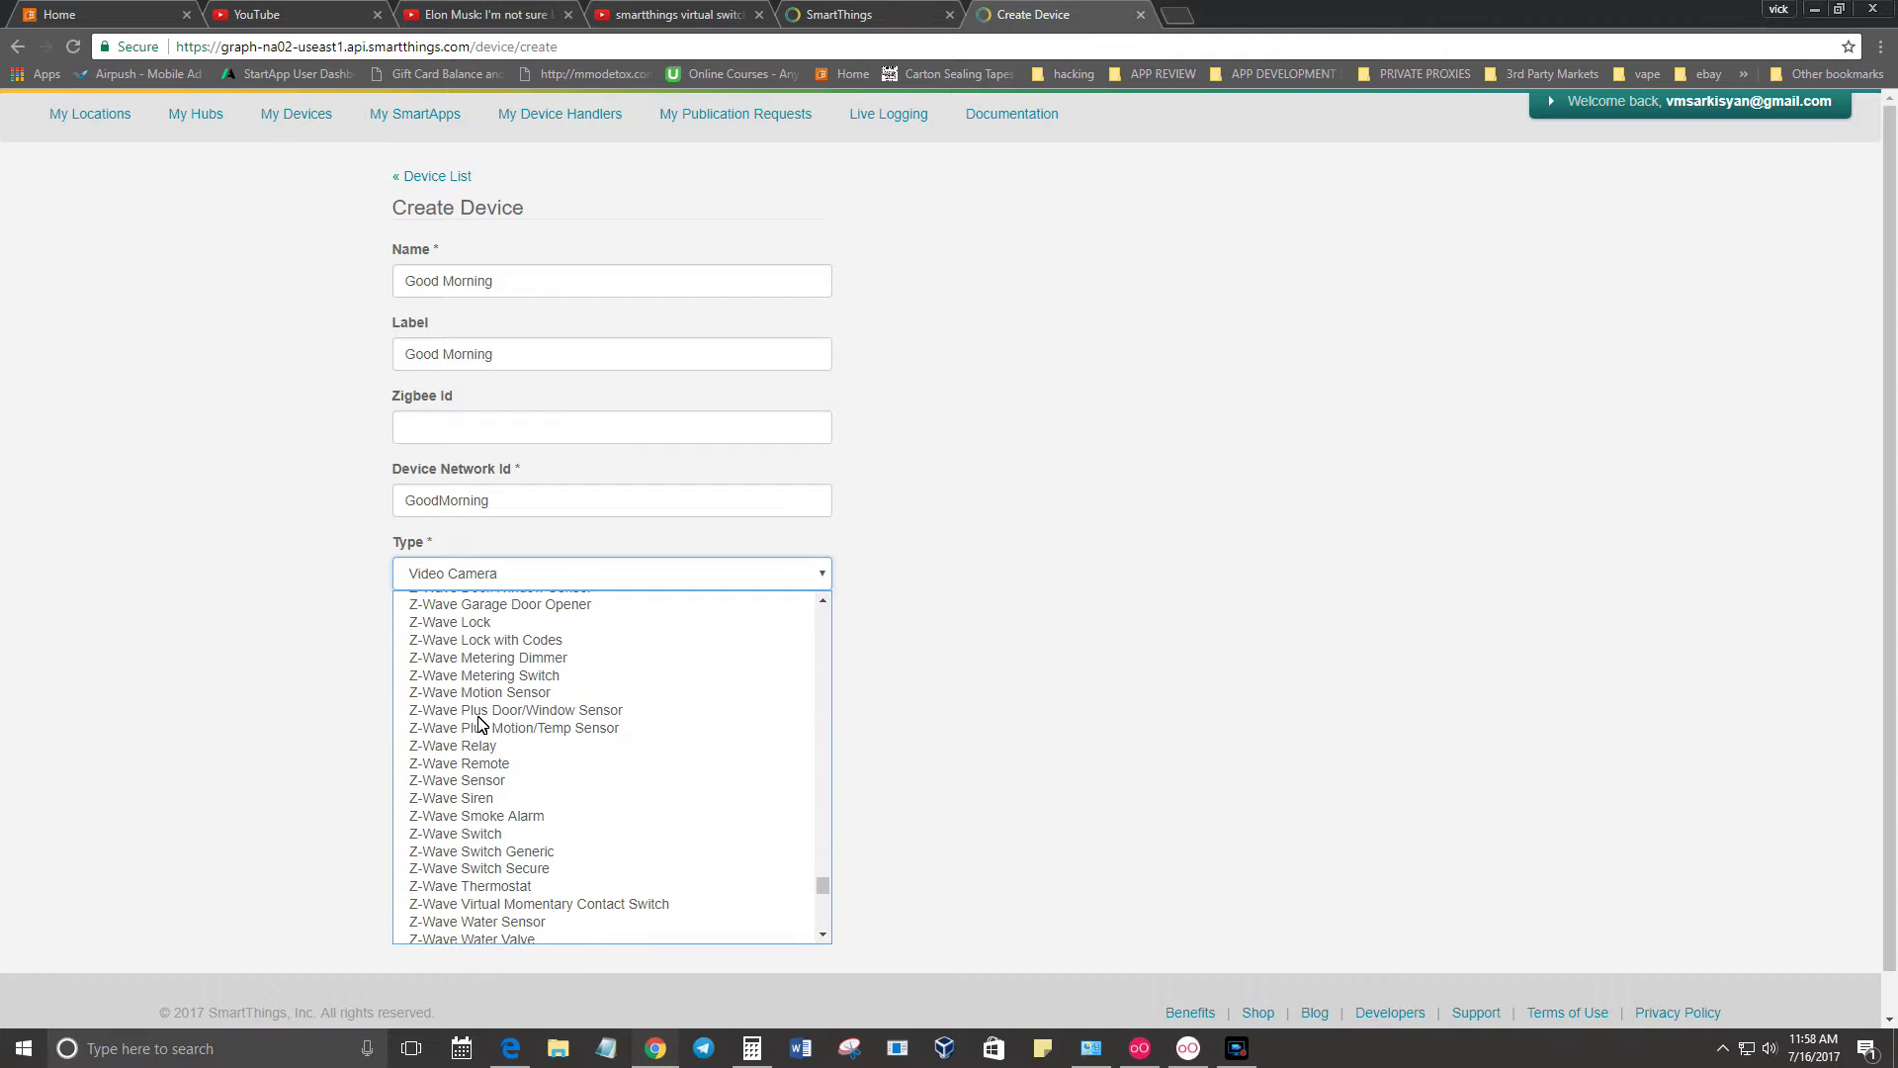
pyautogui.scroll(-2, 481, 724)
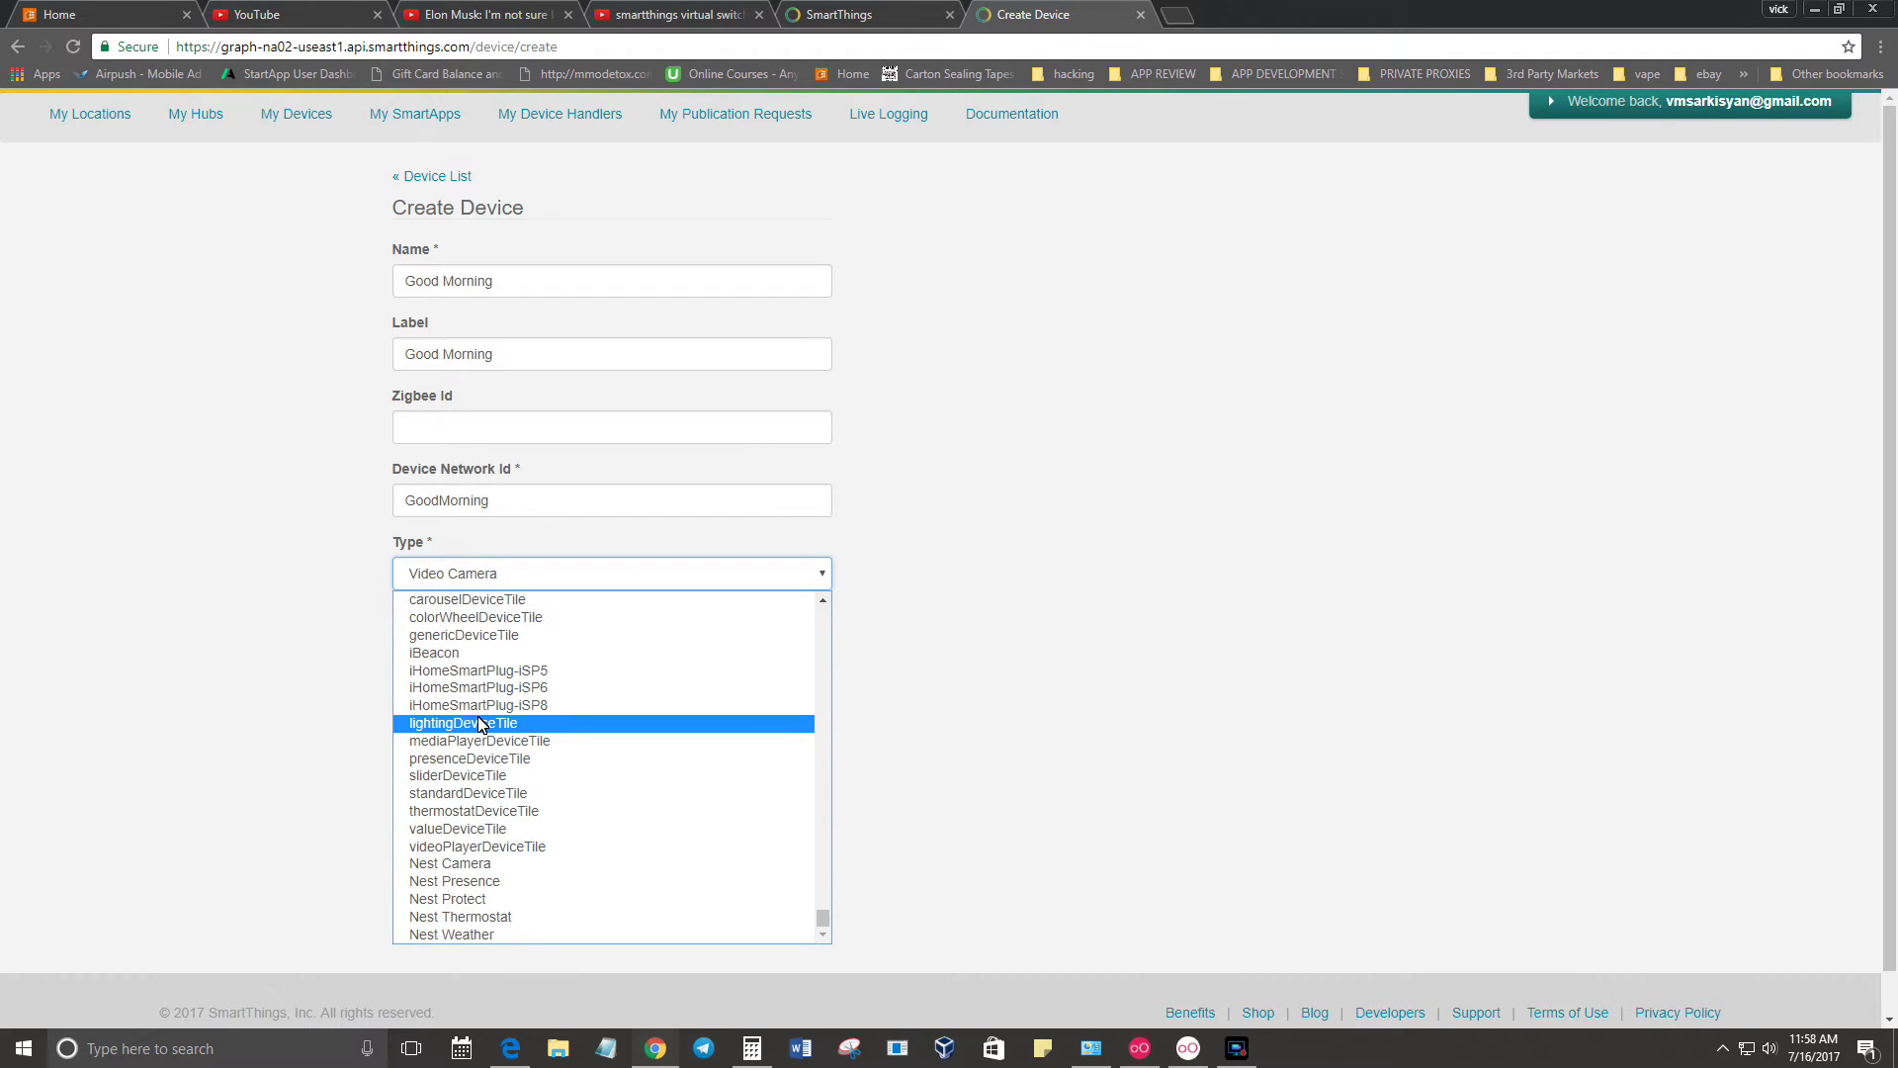
pyautogui.scroll(15, 482, 725)
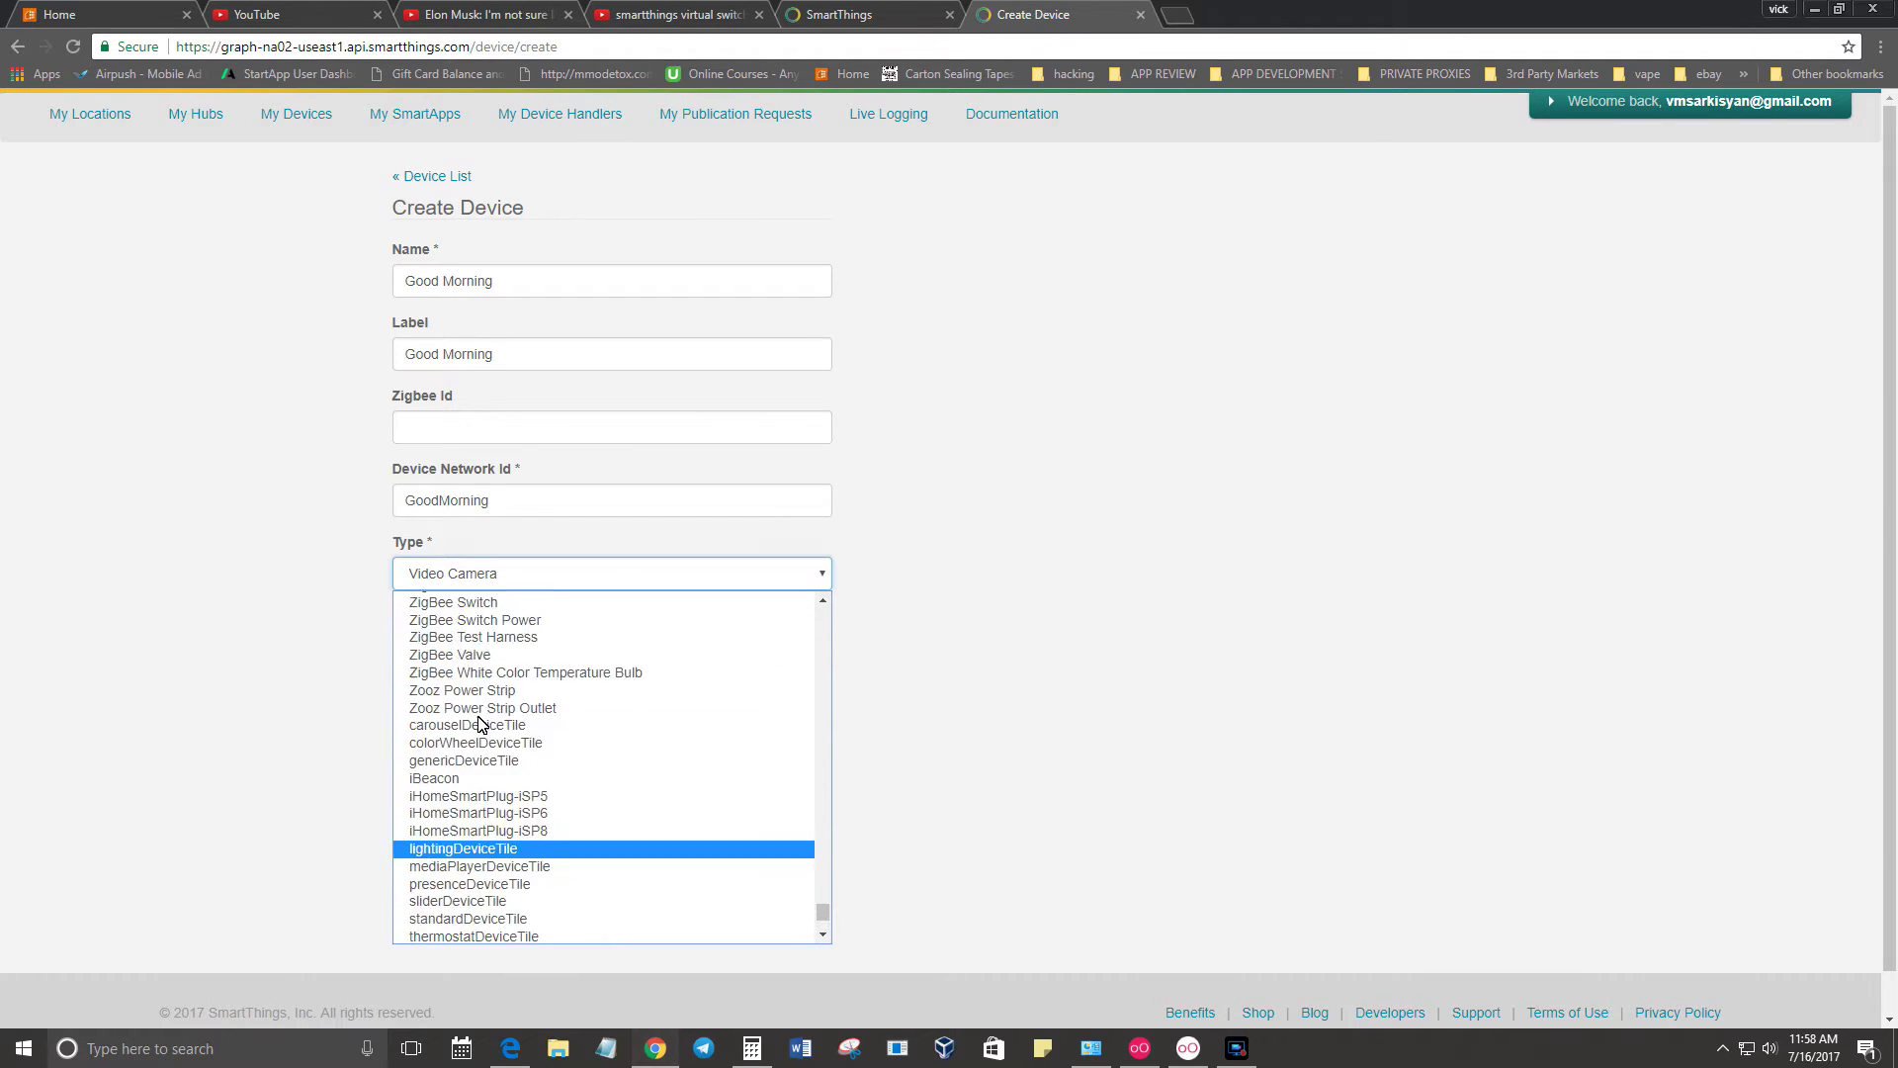
pyautogui.scroll(12, 482, 725)
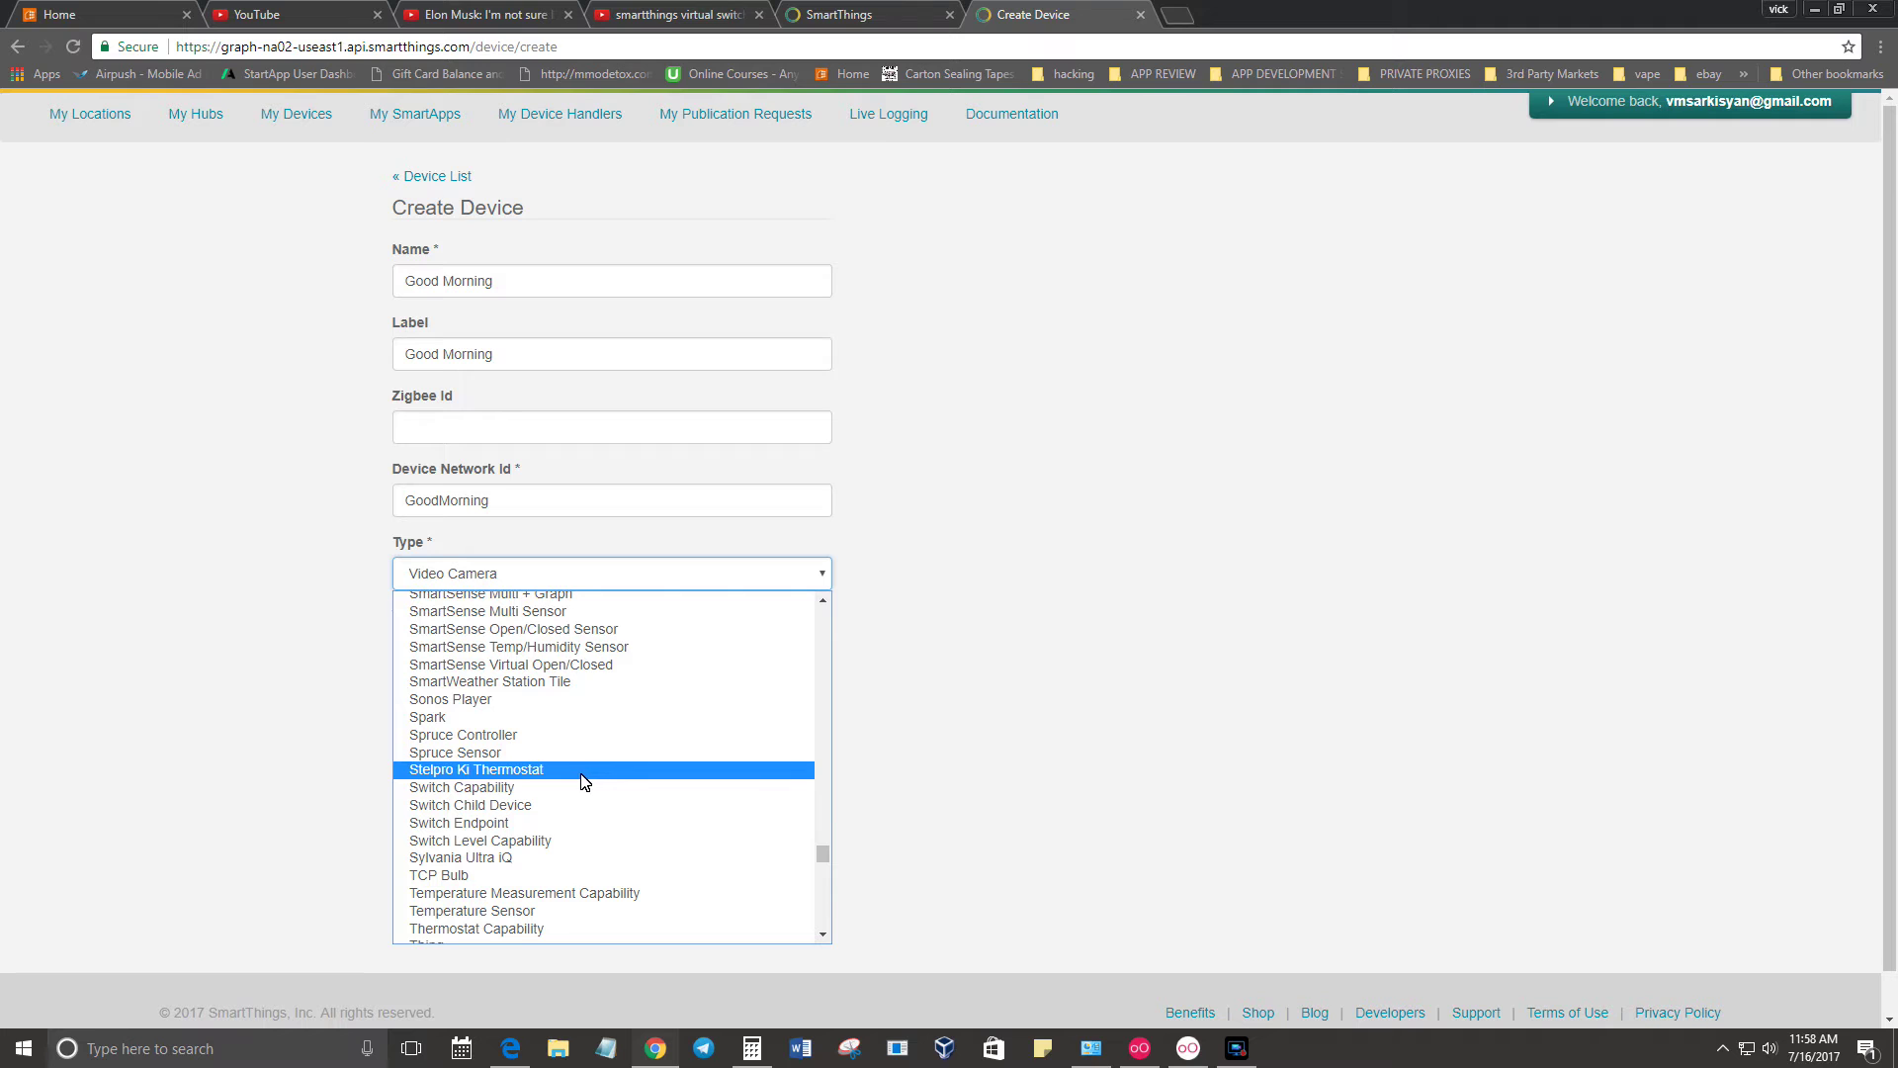
pyautogui.scroll(1, 582, 771)
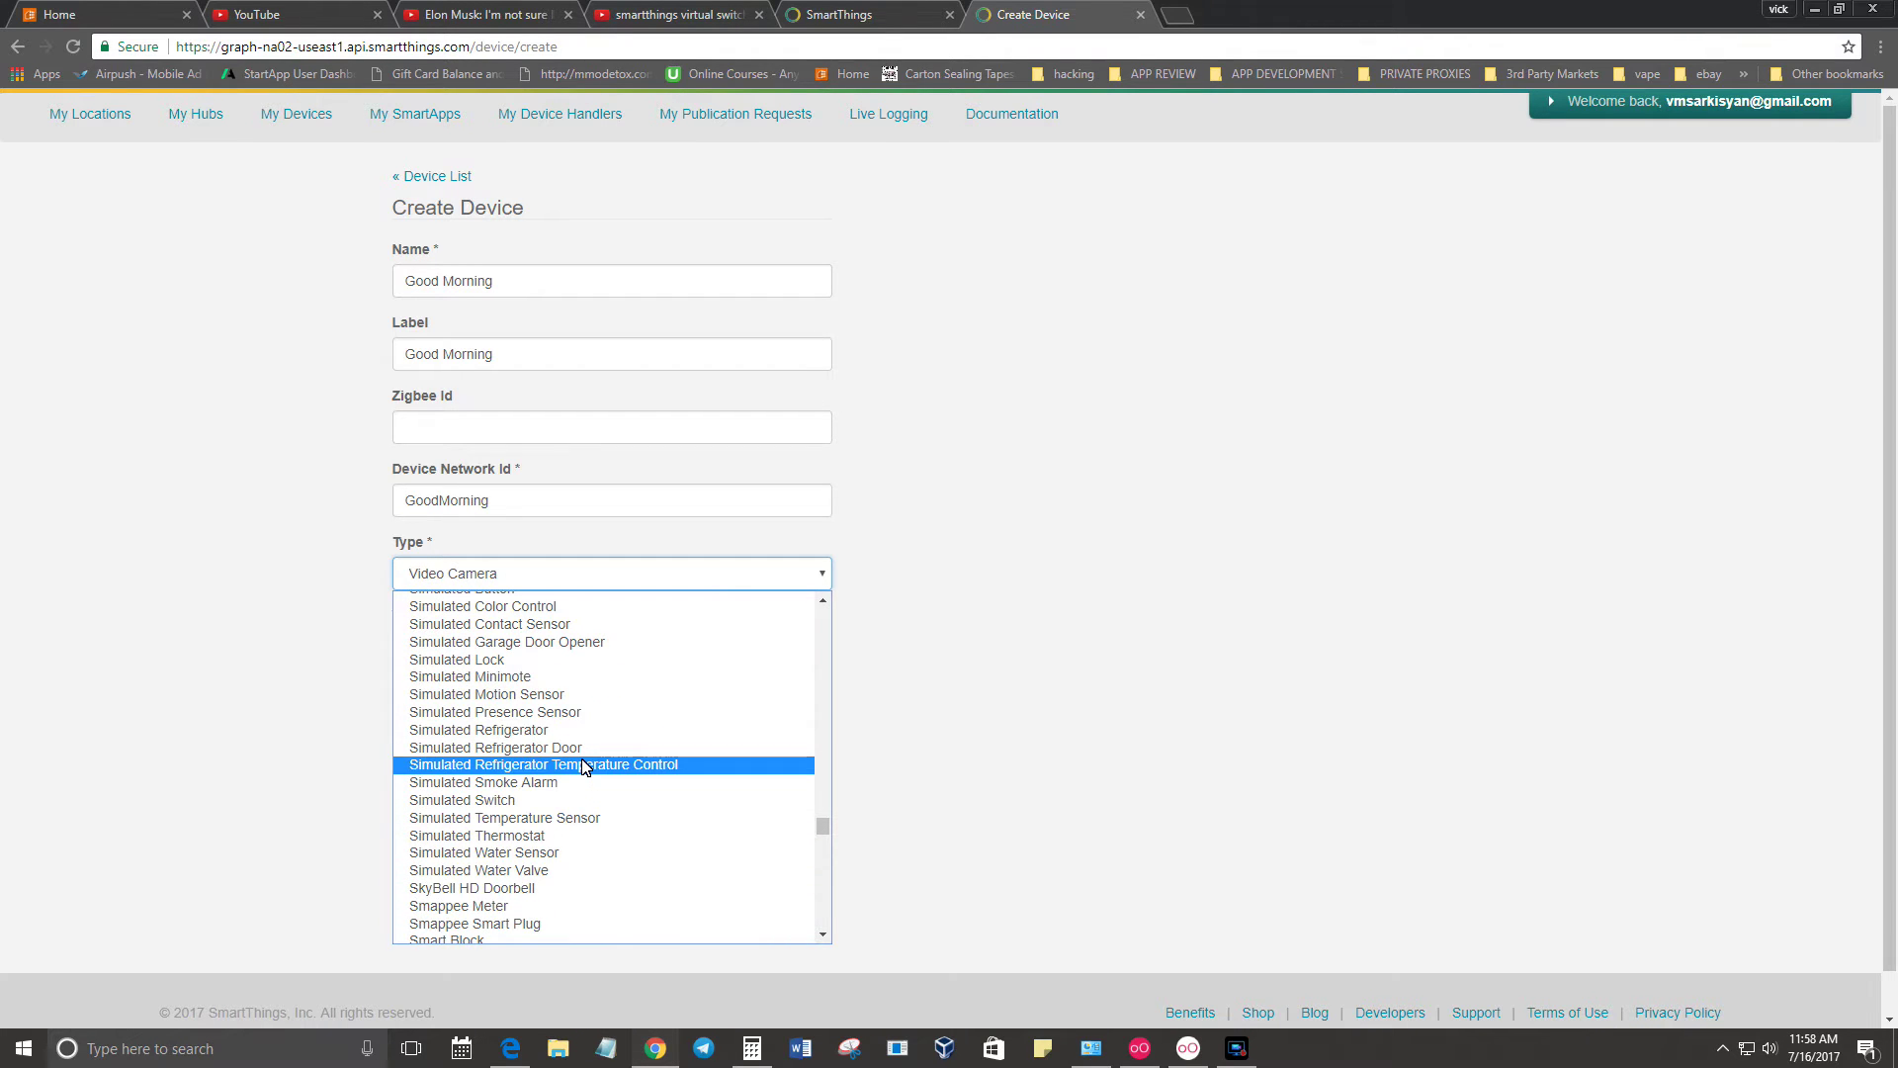
pyautogui.scroll(4, 584, 767)
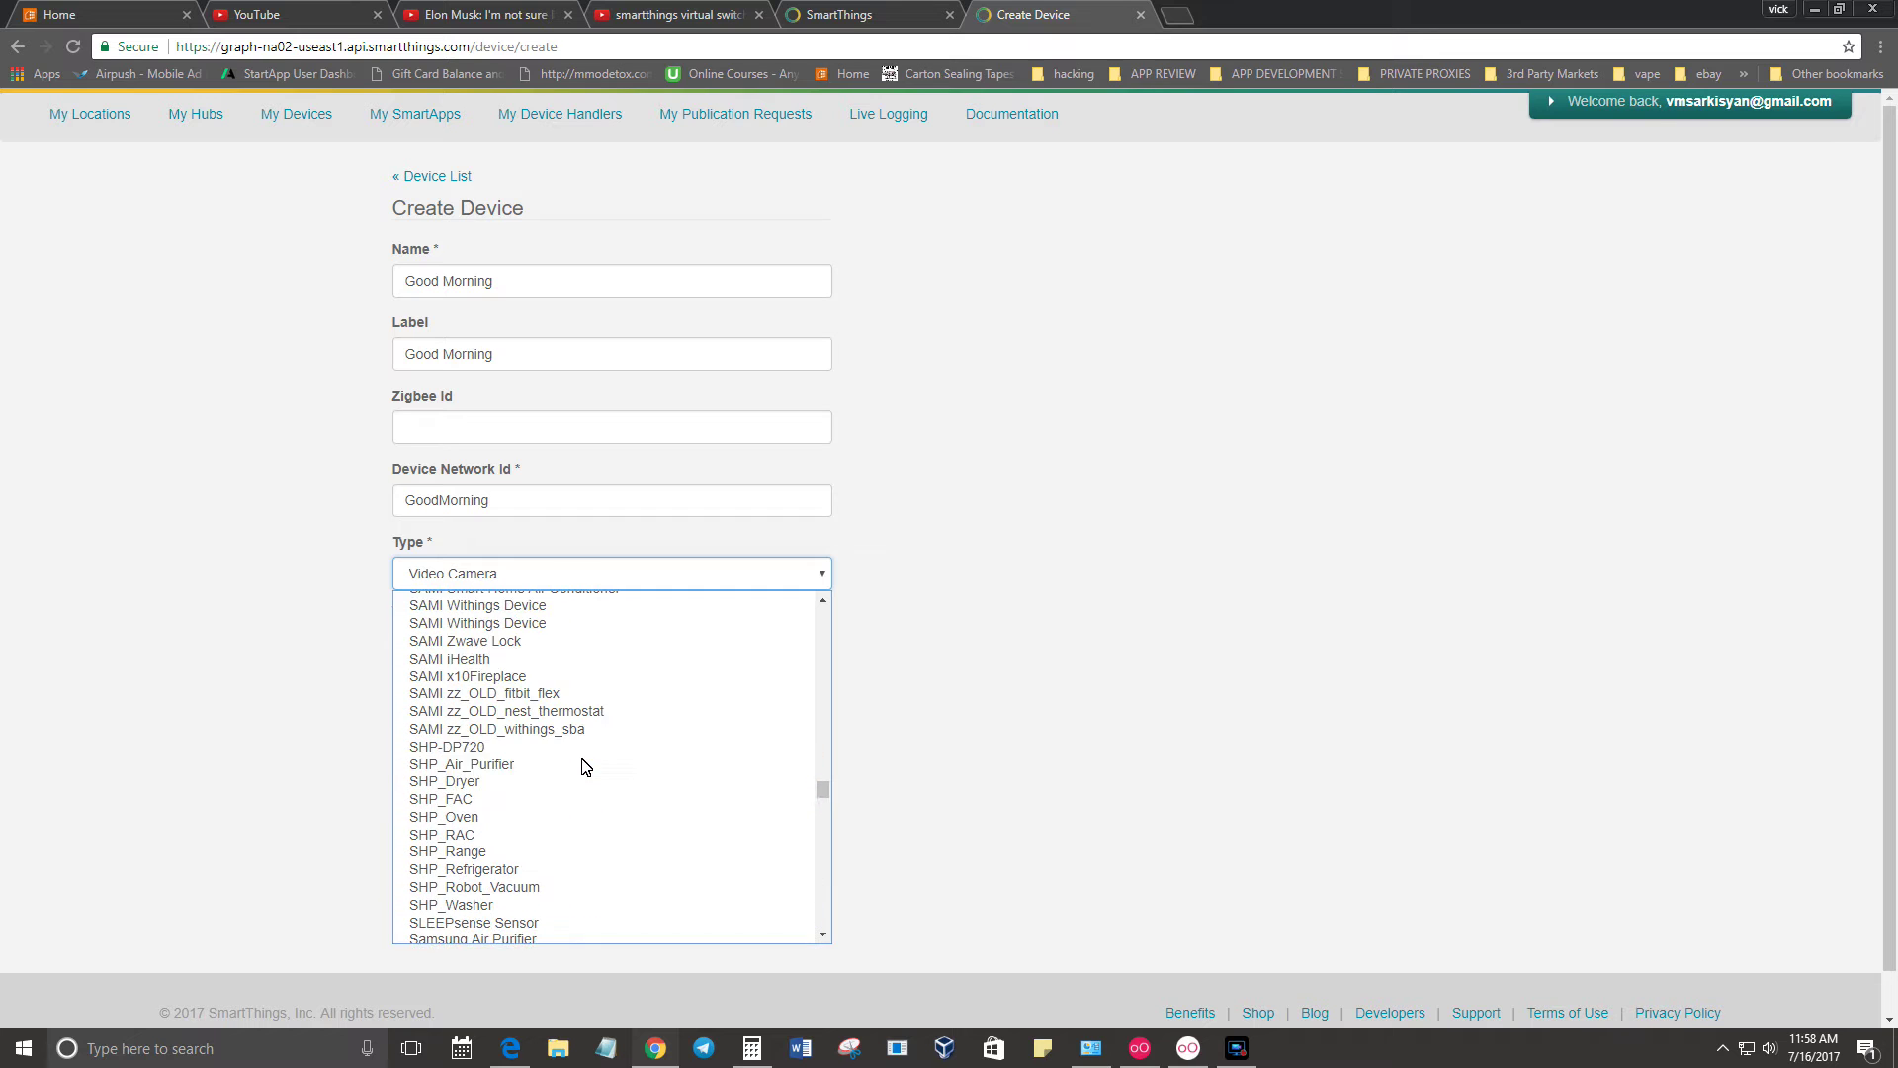
pyautogui.scroll(2, 583, 767)
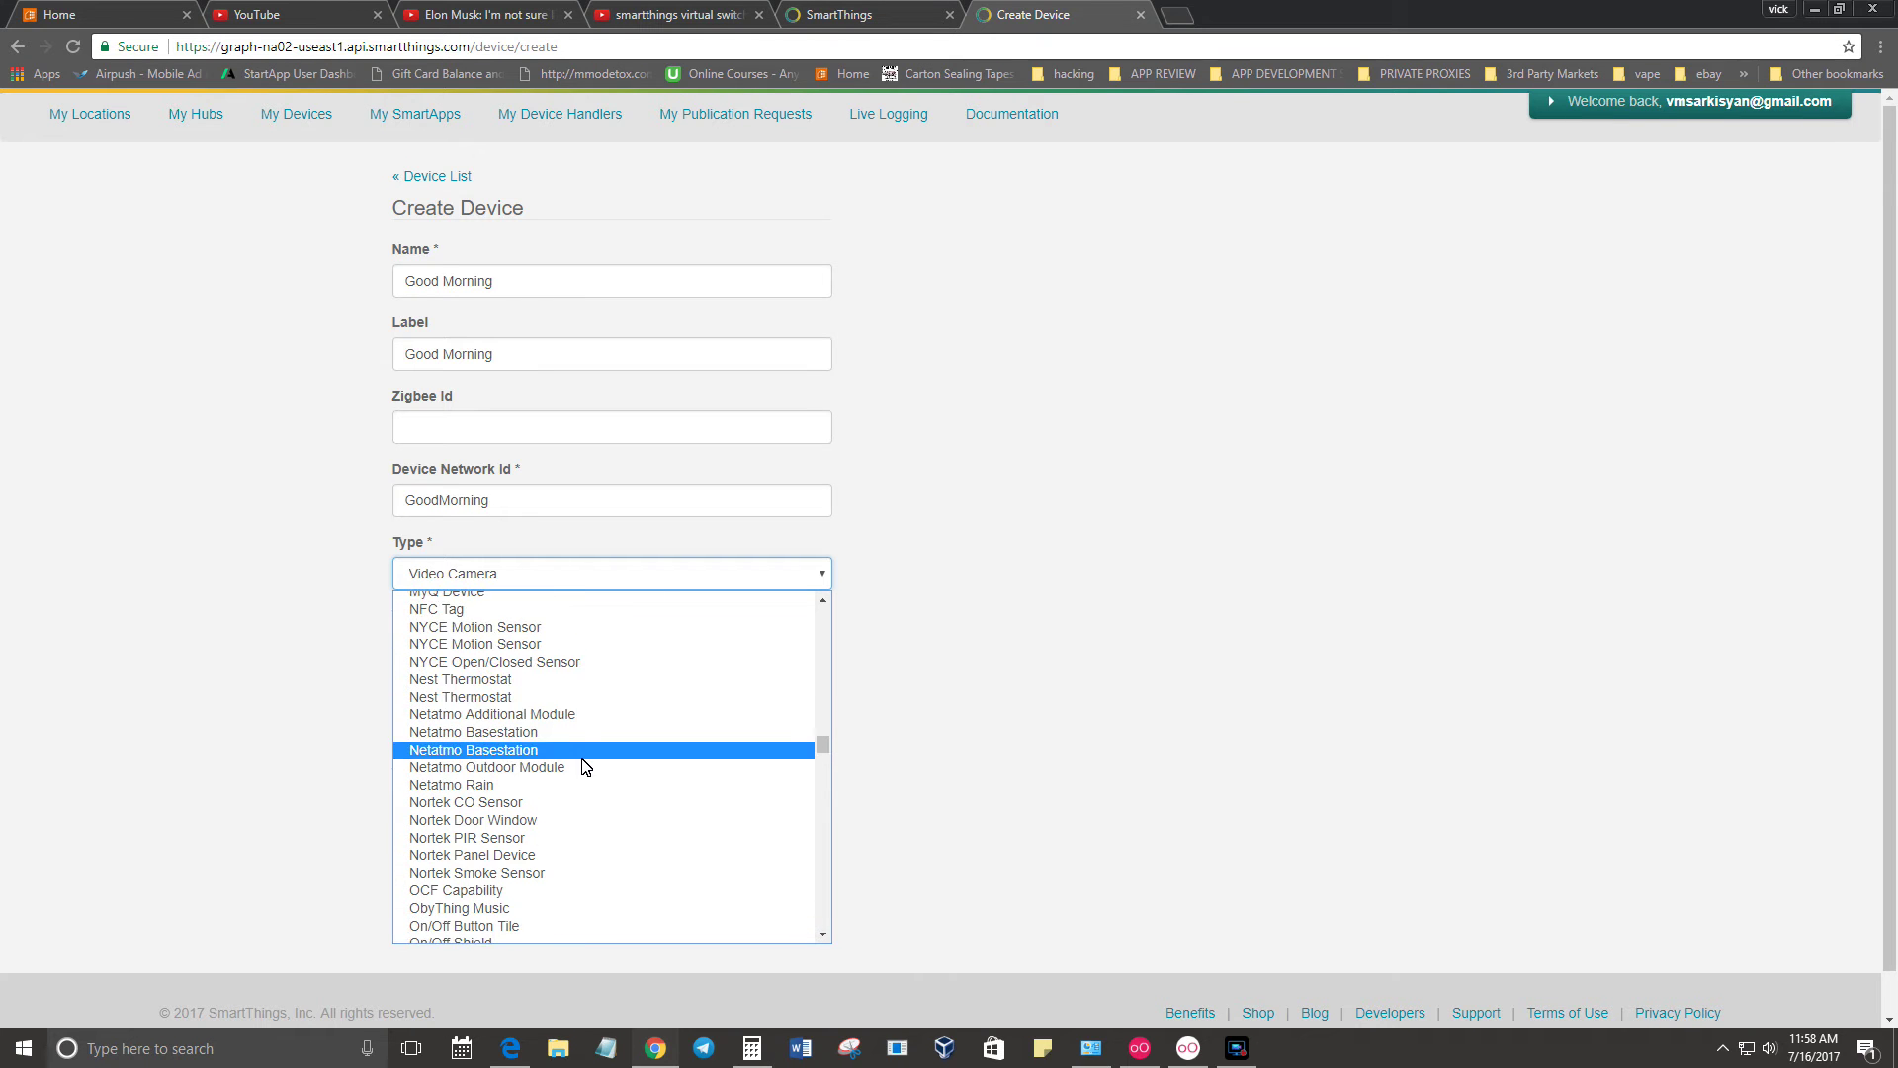
pyautogui.scroll(2, 584, 767)
pyautogui.scroll(8, 583, 767)
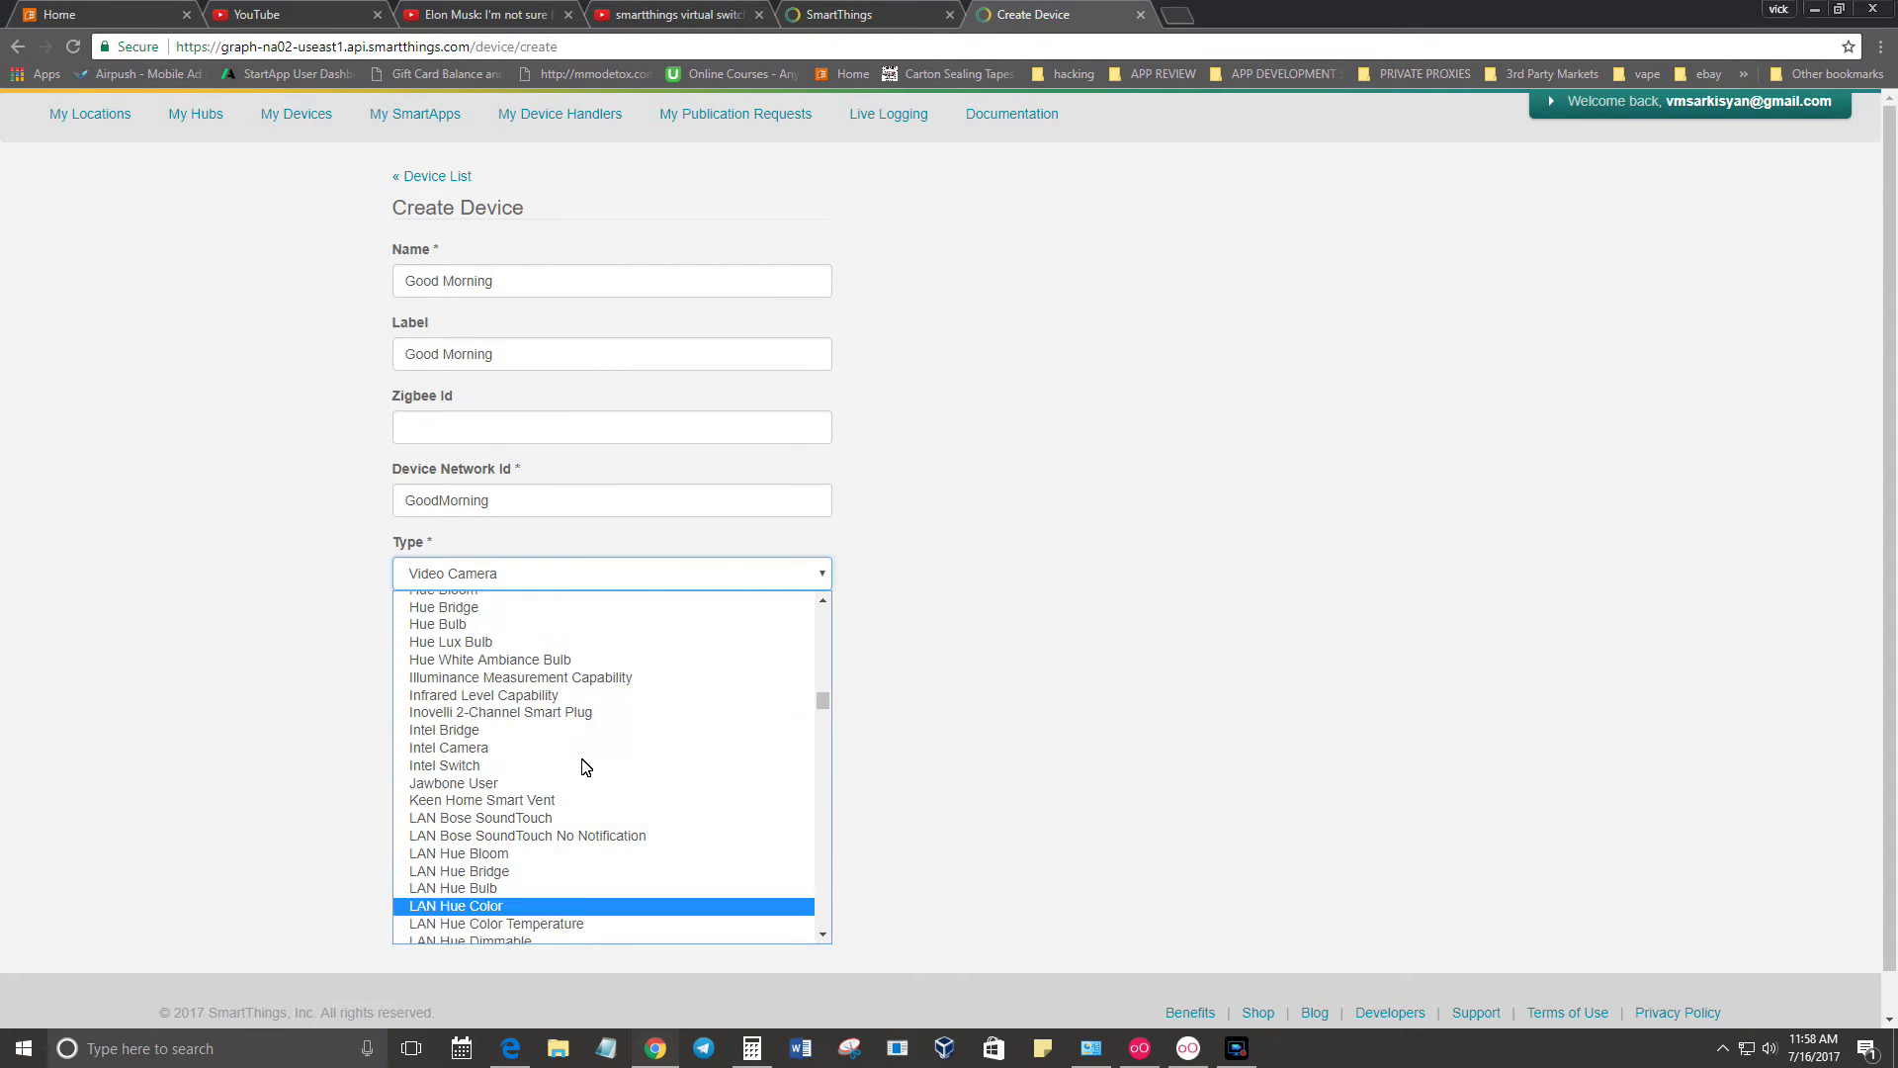
pyautogui.scroll(4, 583, 767)
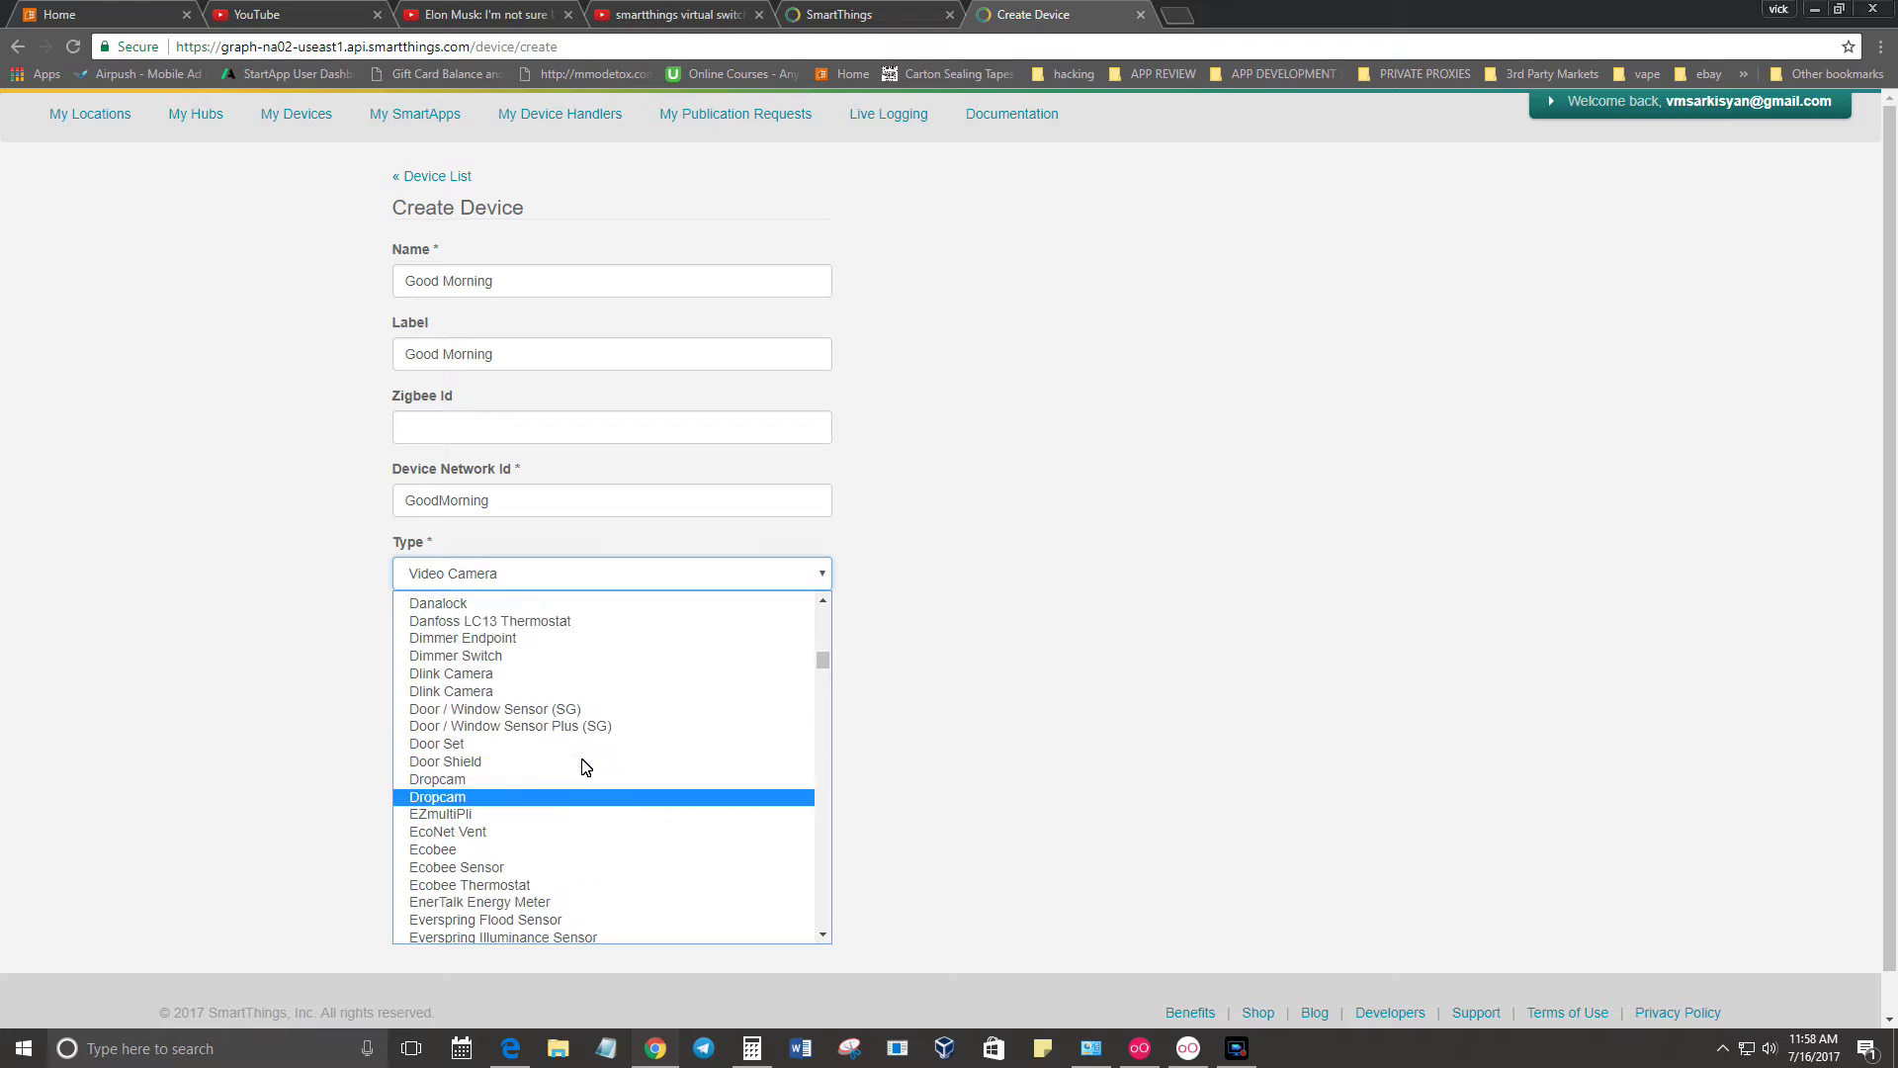
pyautogui.scroll(5, 583, 767)
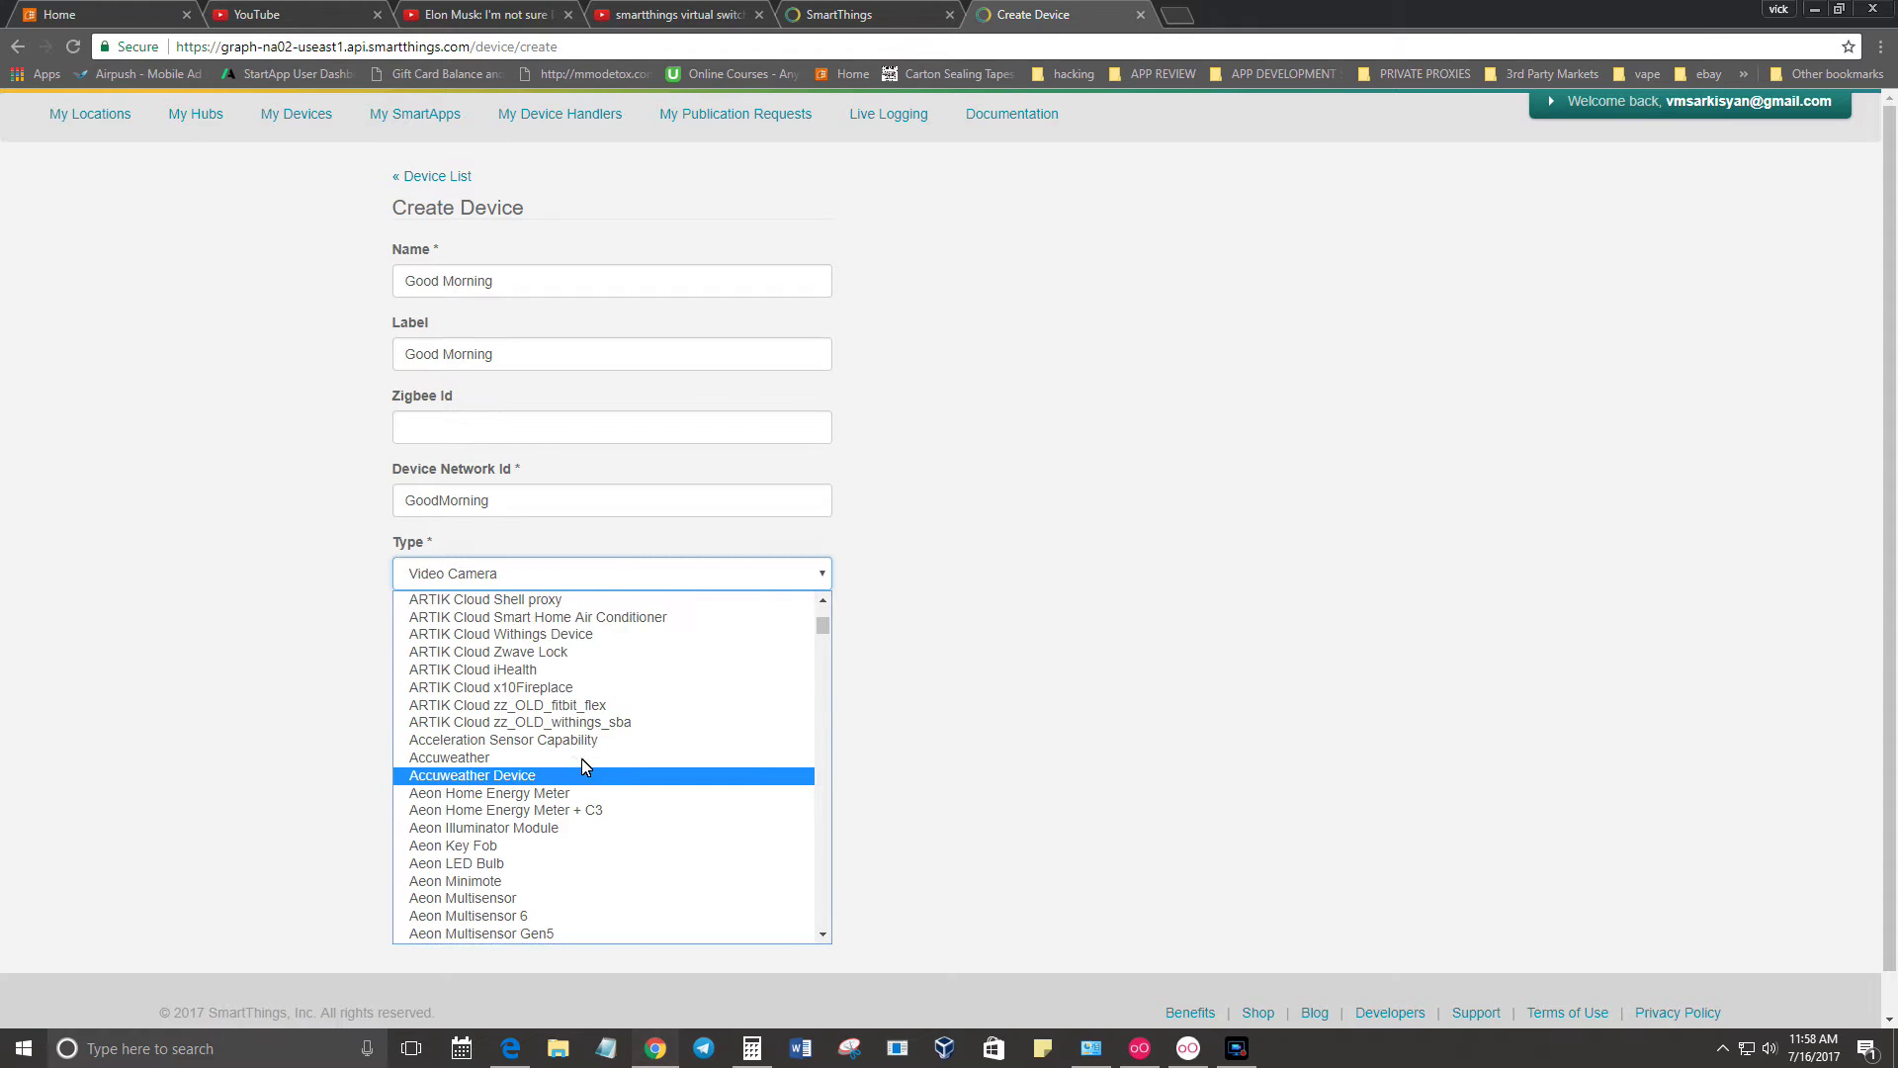
pyautogui.scroll(-12, 583, 767)
pyautogui.scroll(-12, 583, 767)
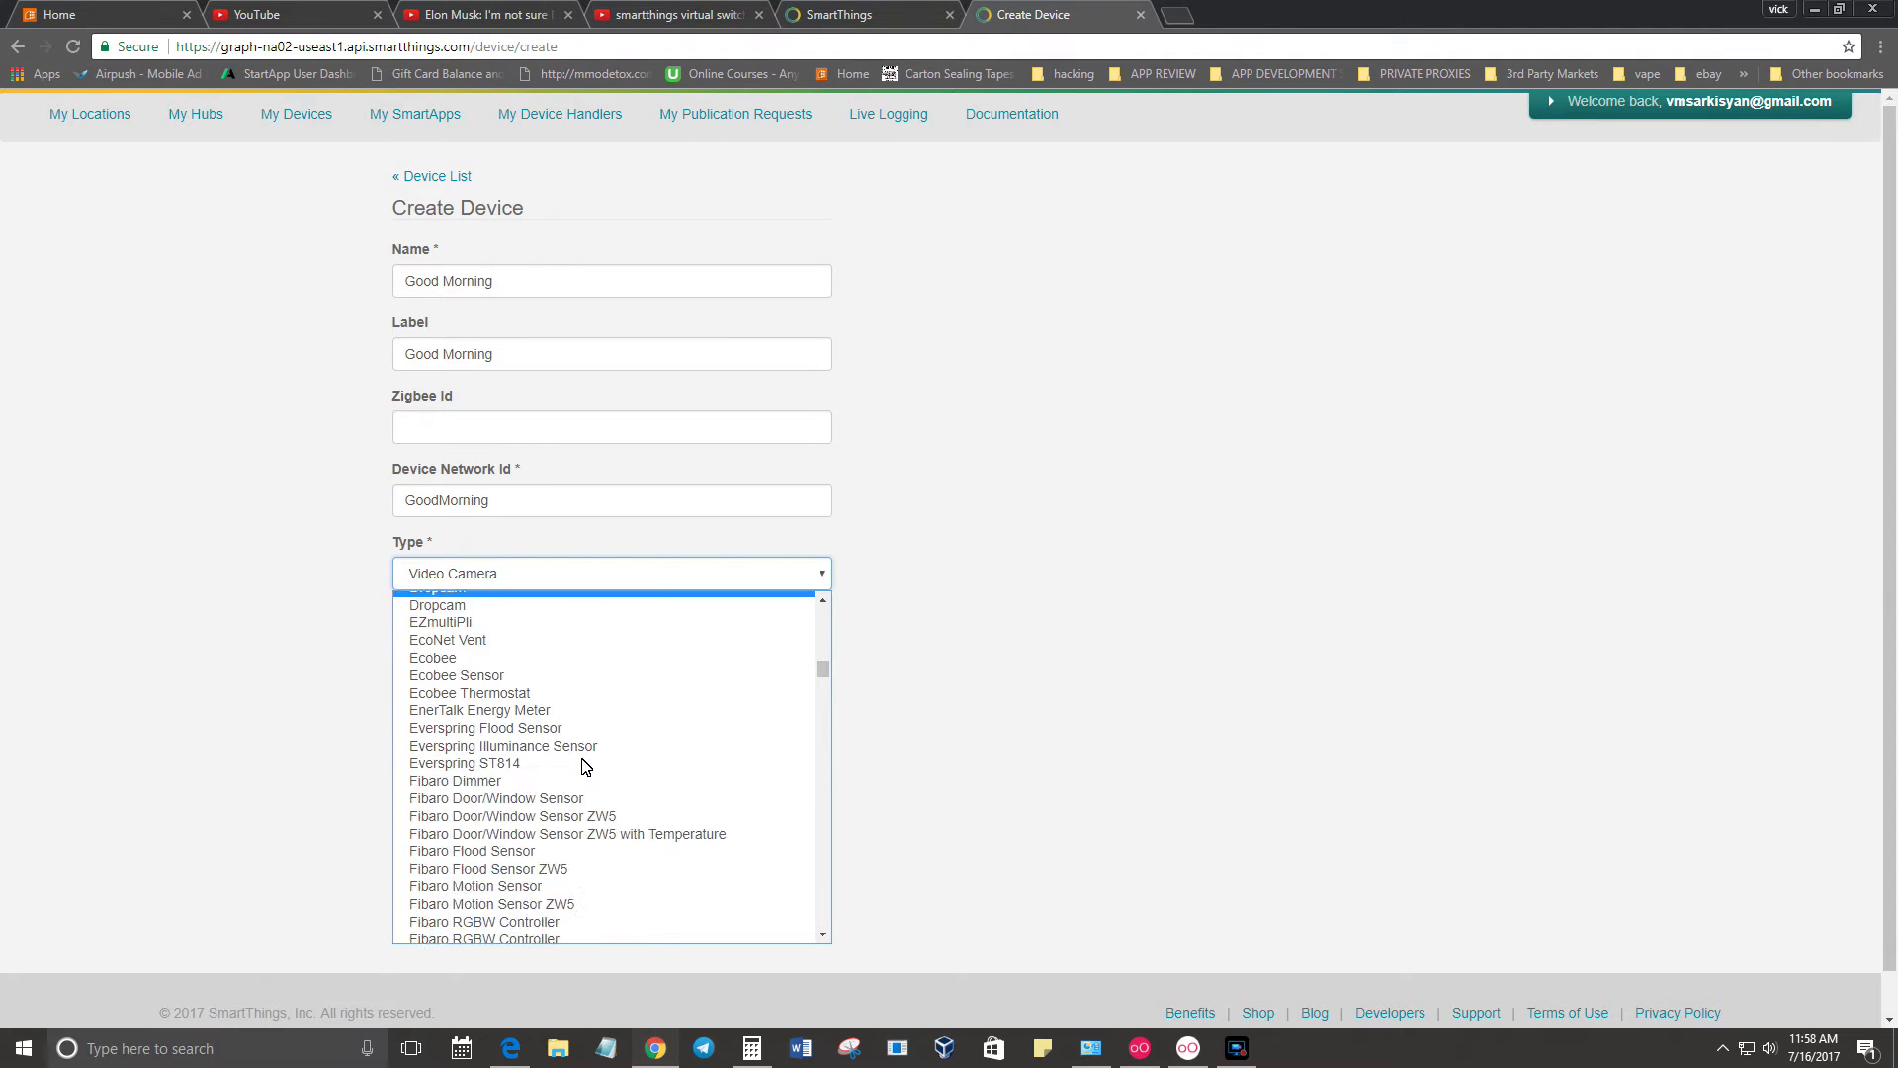
pyautogui.scroll(-10, 583, 767)
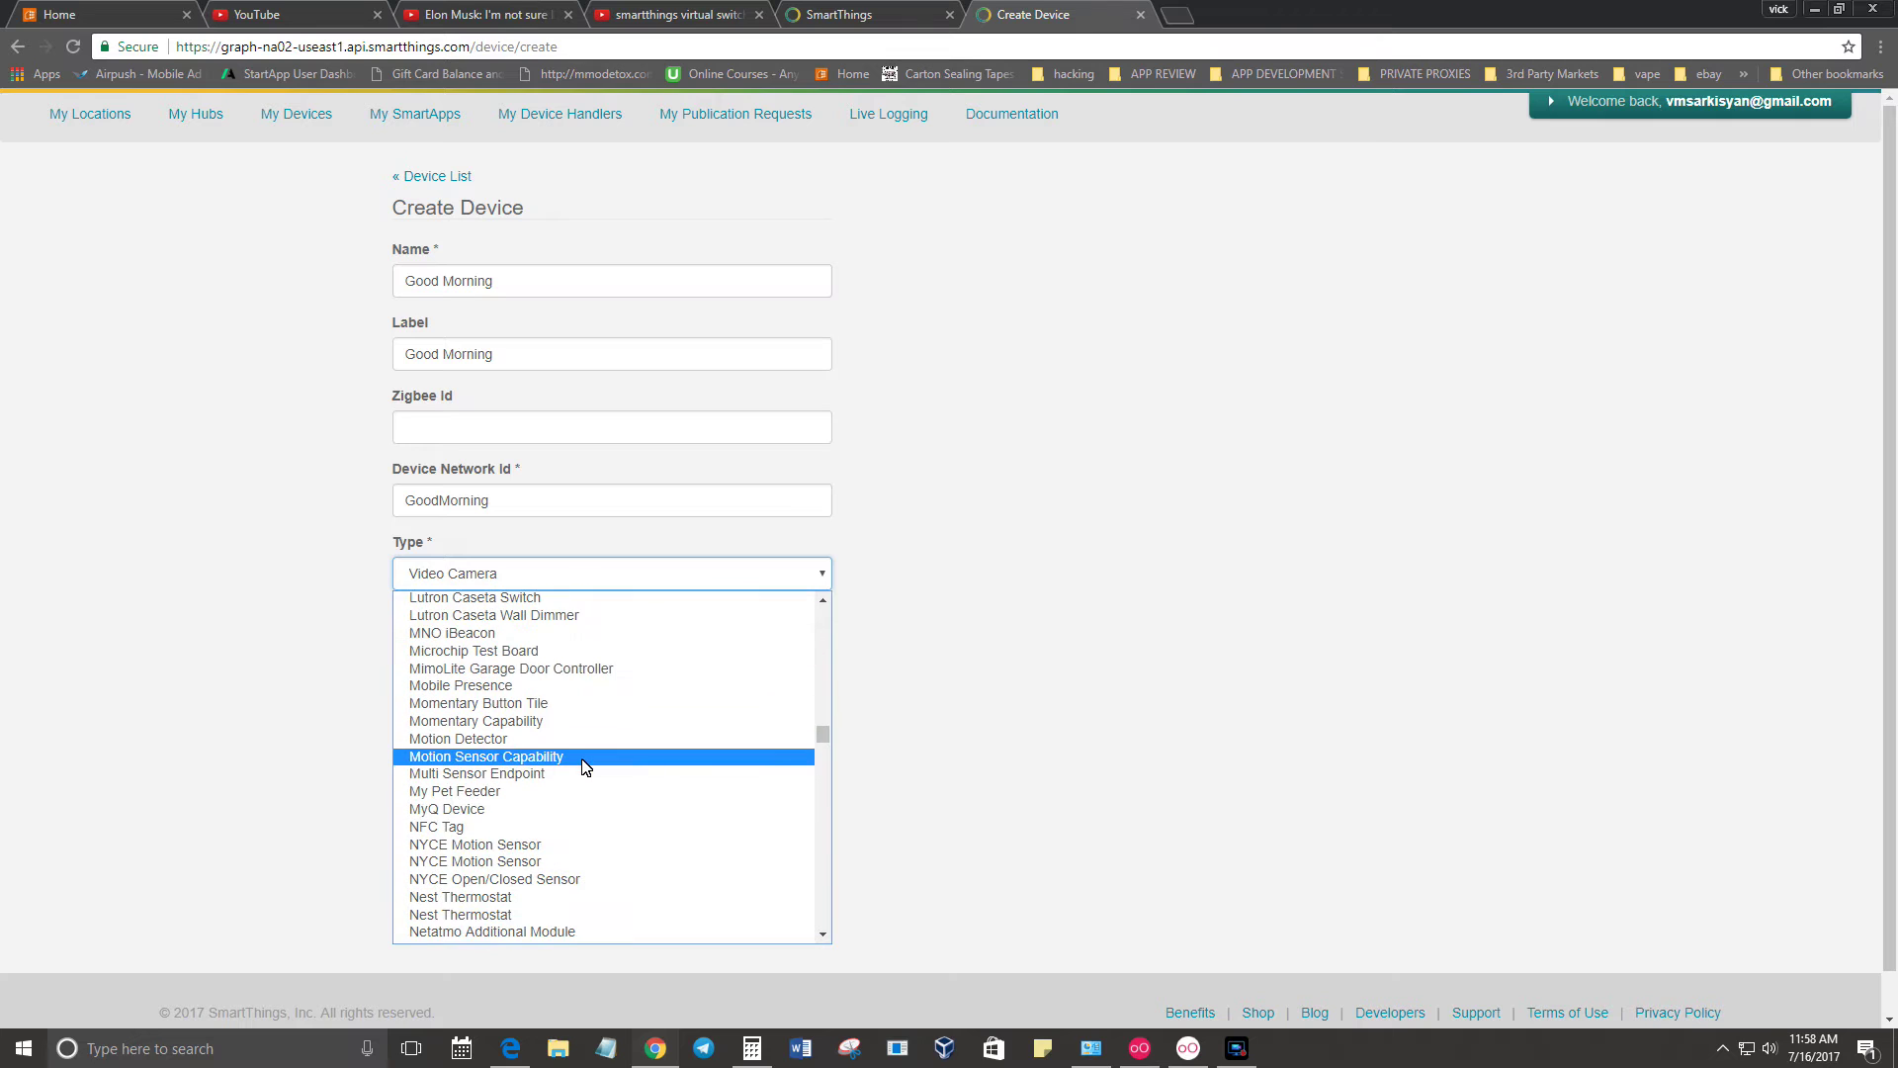
pyautogui.scroll(-5, 583, 768)
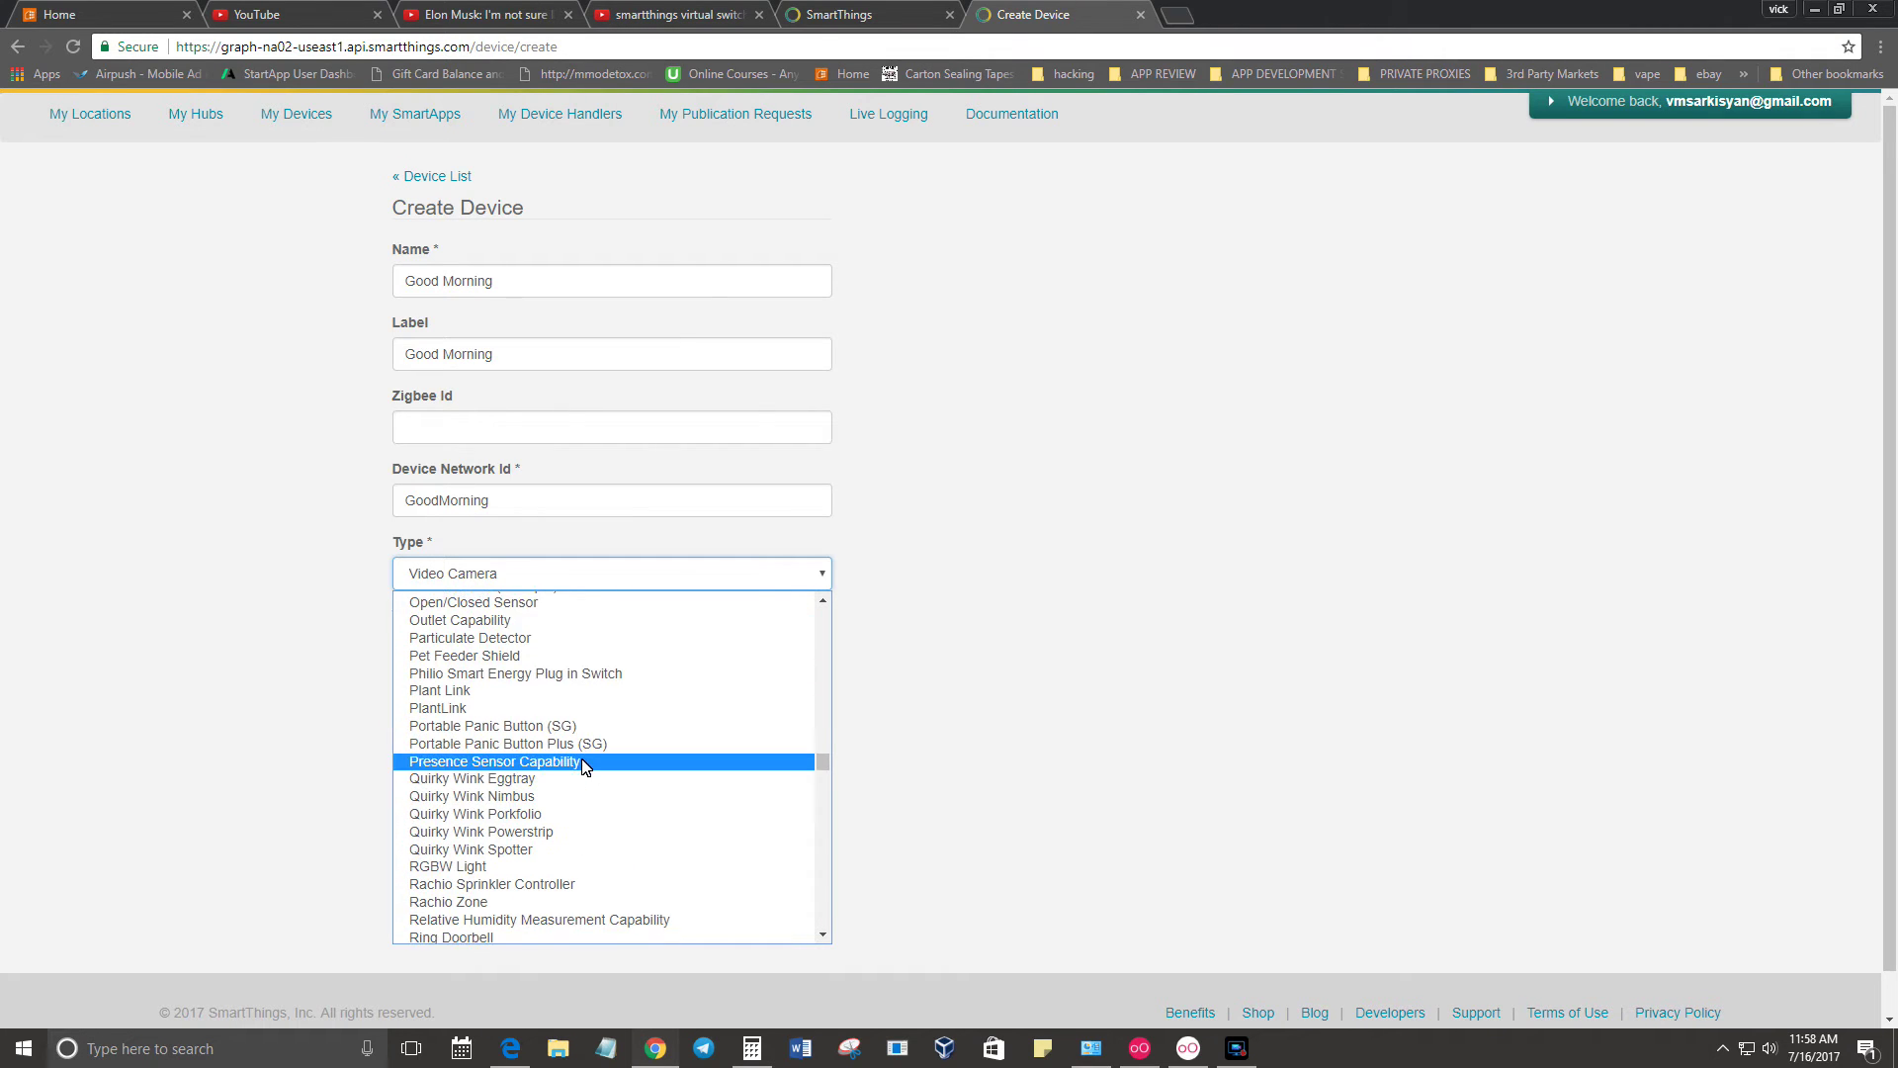
pyautogui.scroll(-10, 583, 767)
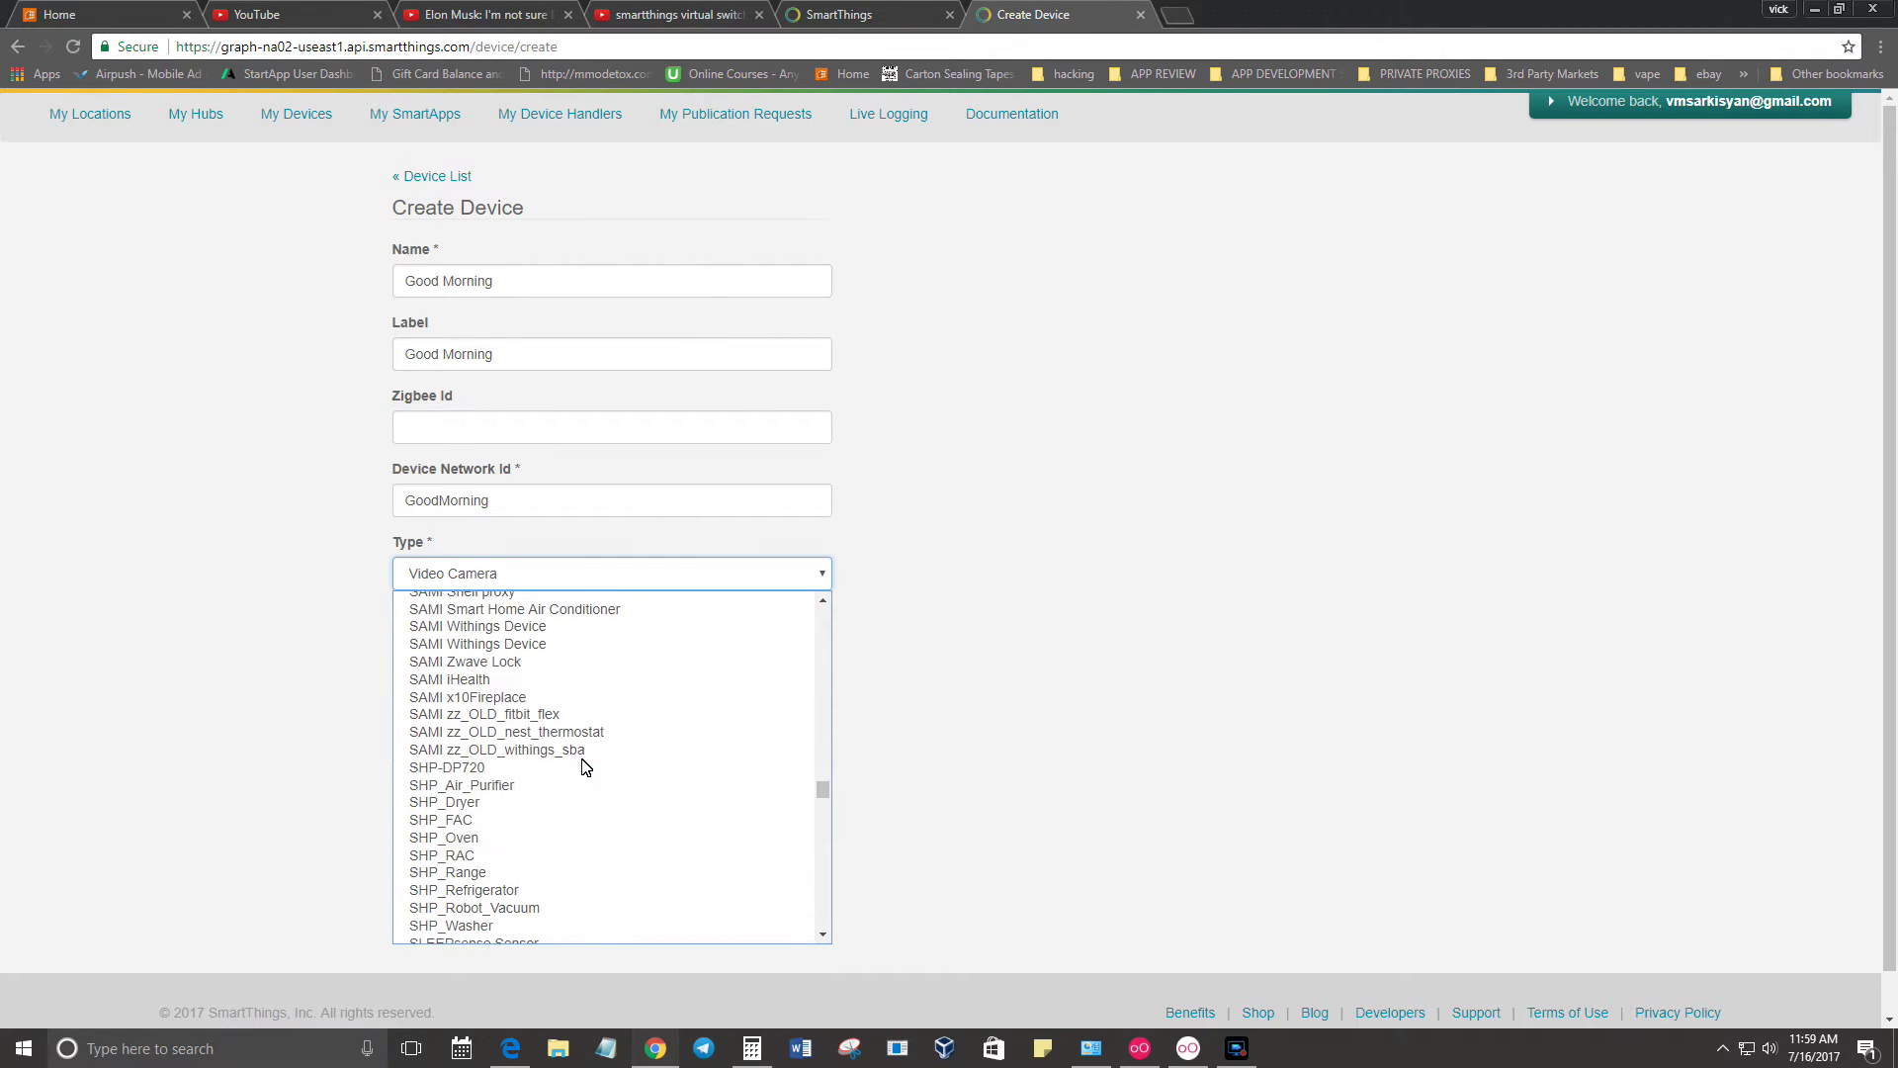
pyautogui.scroll(-4, 585, 767)
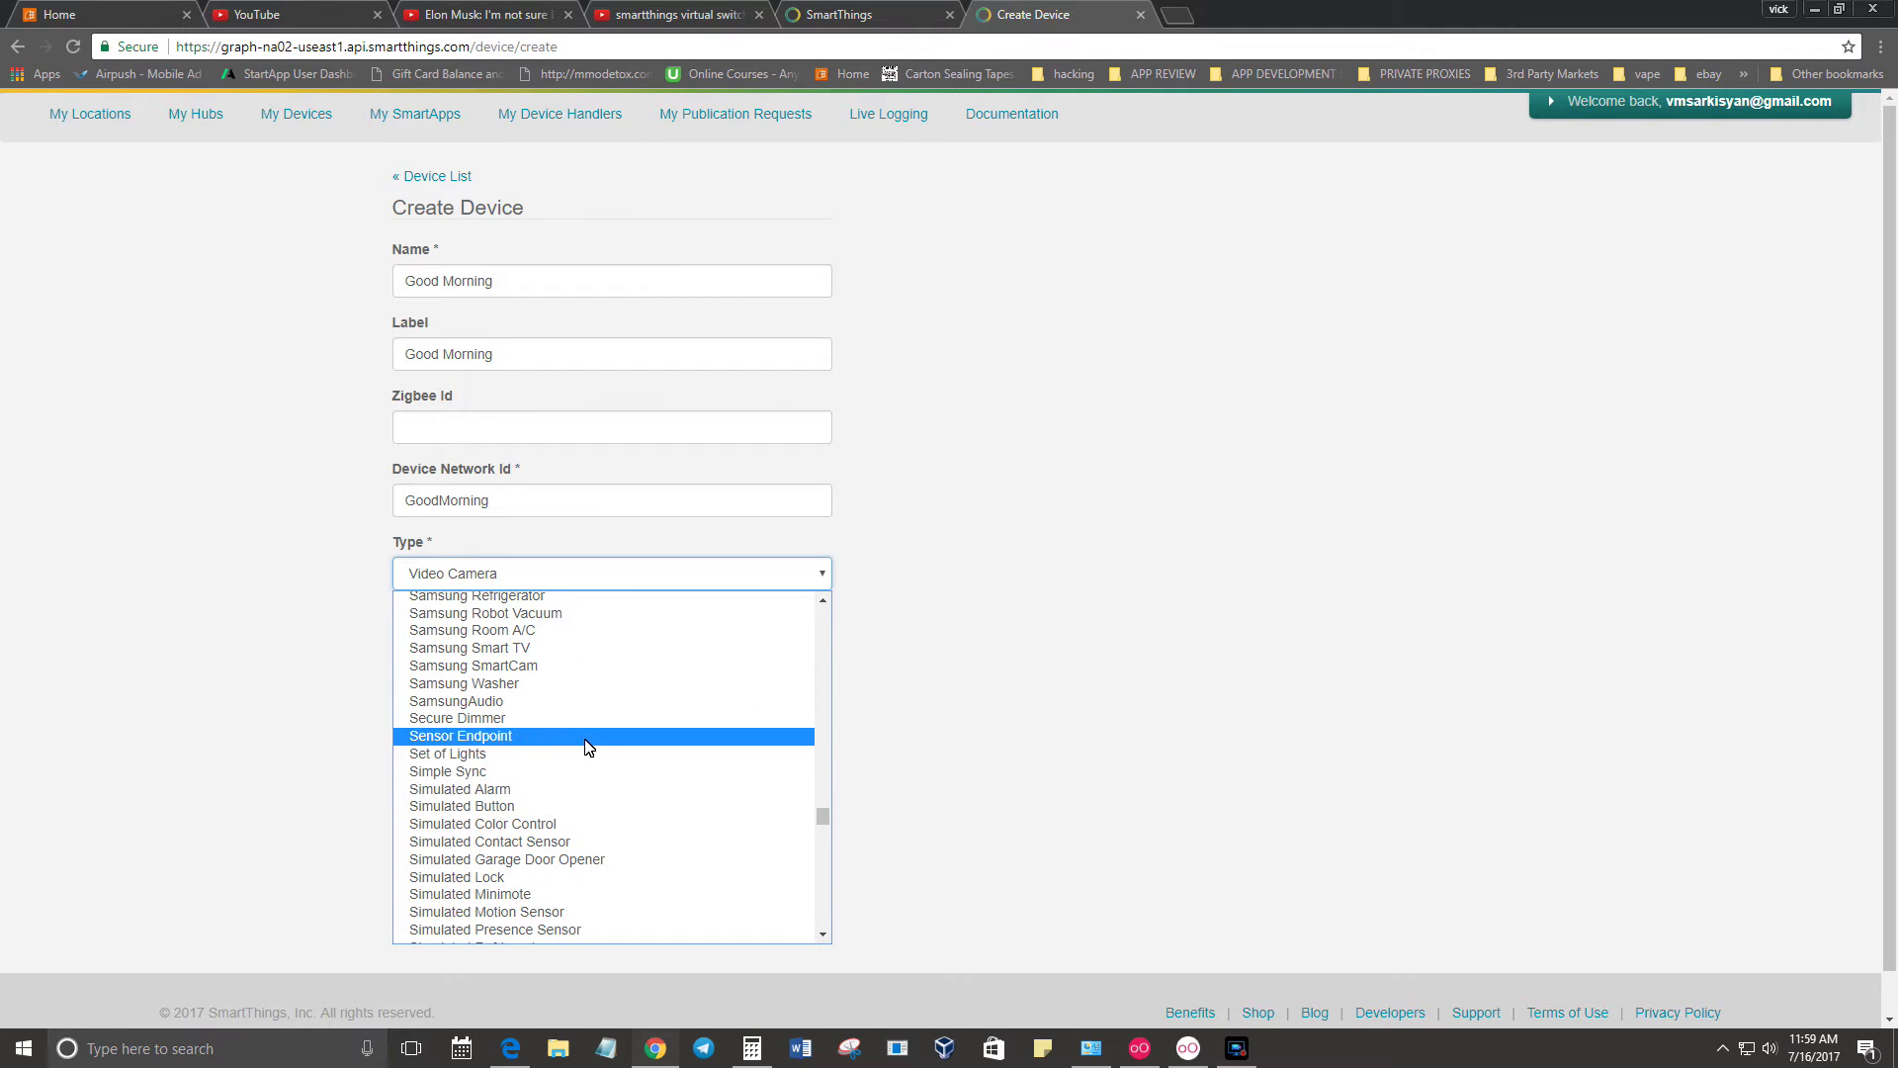
pyautogui.scroll(-4, 585, 761)
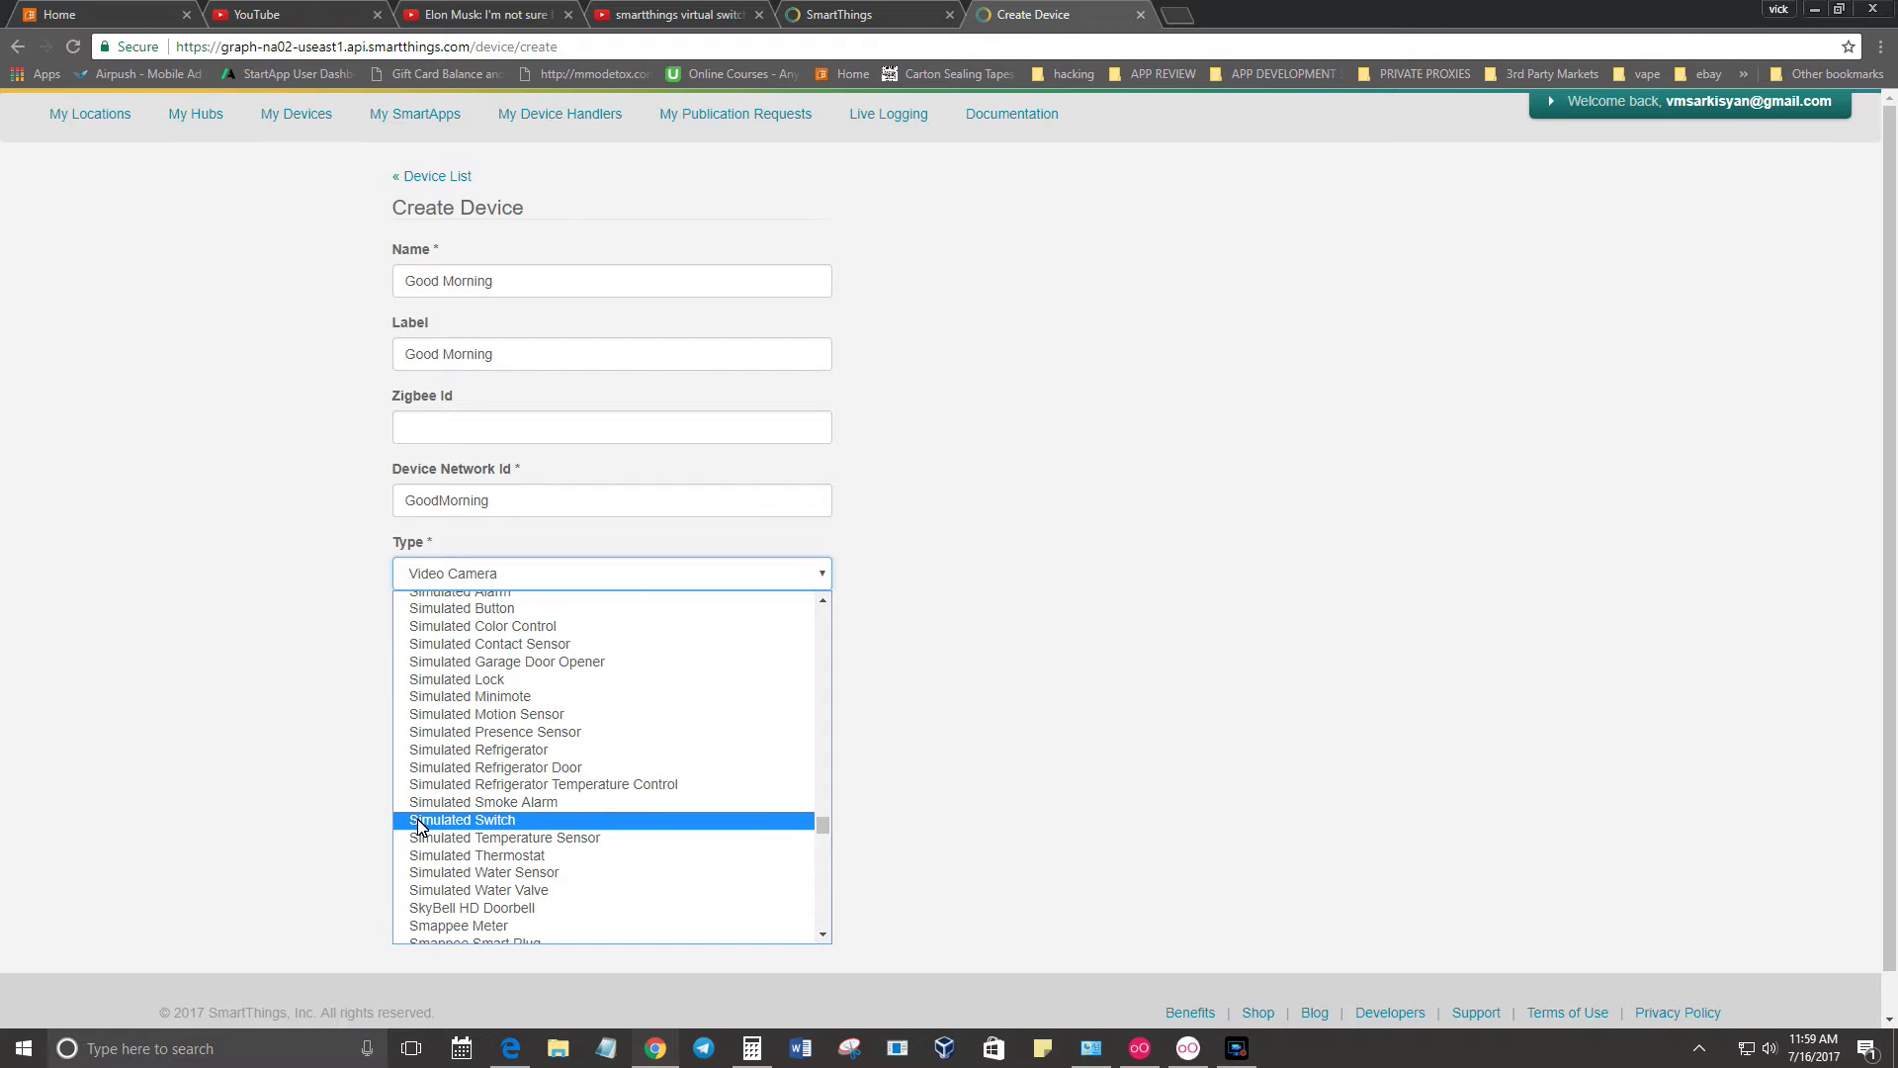
pyautogui.click(468, 819)
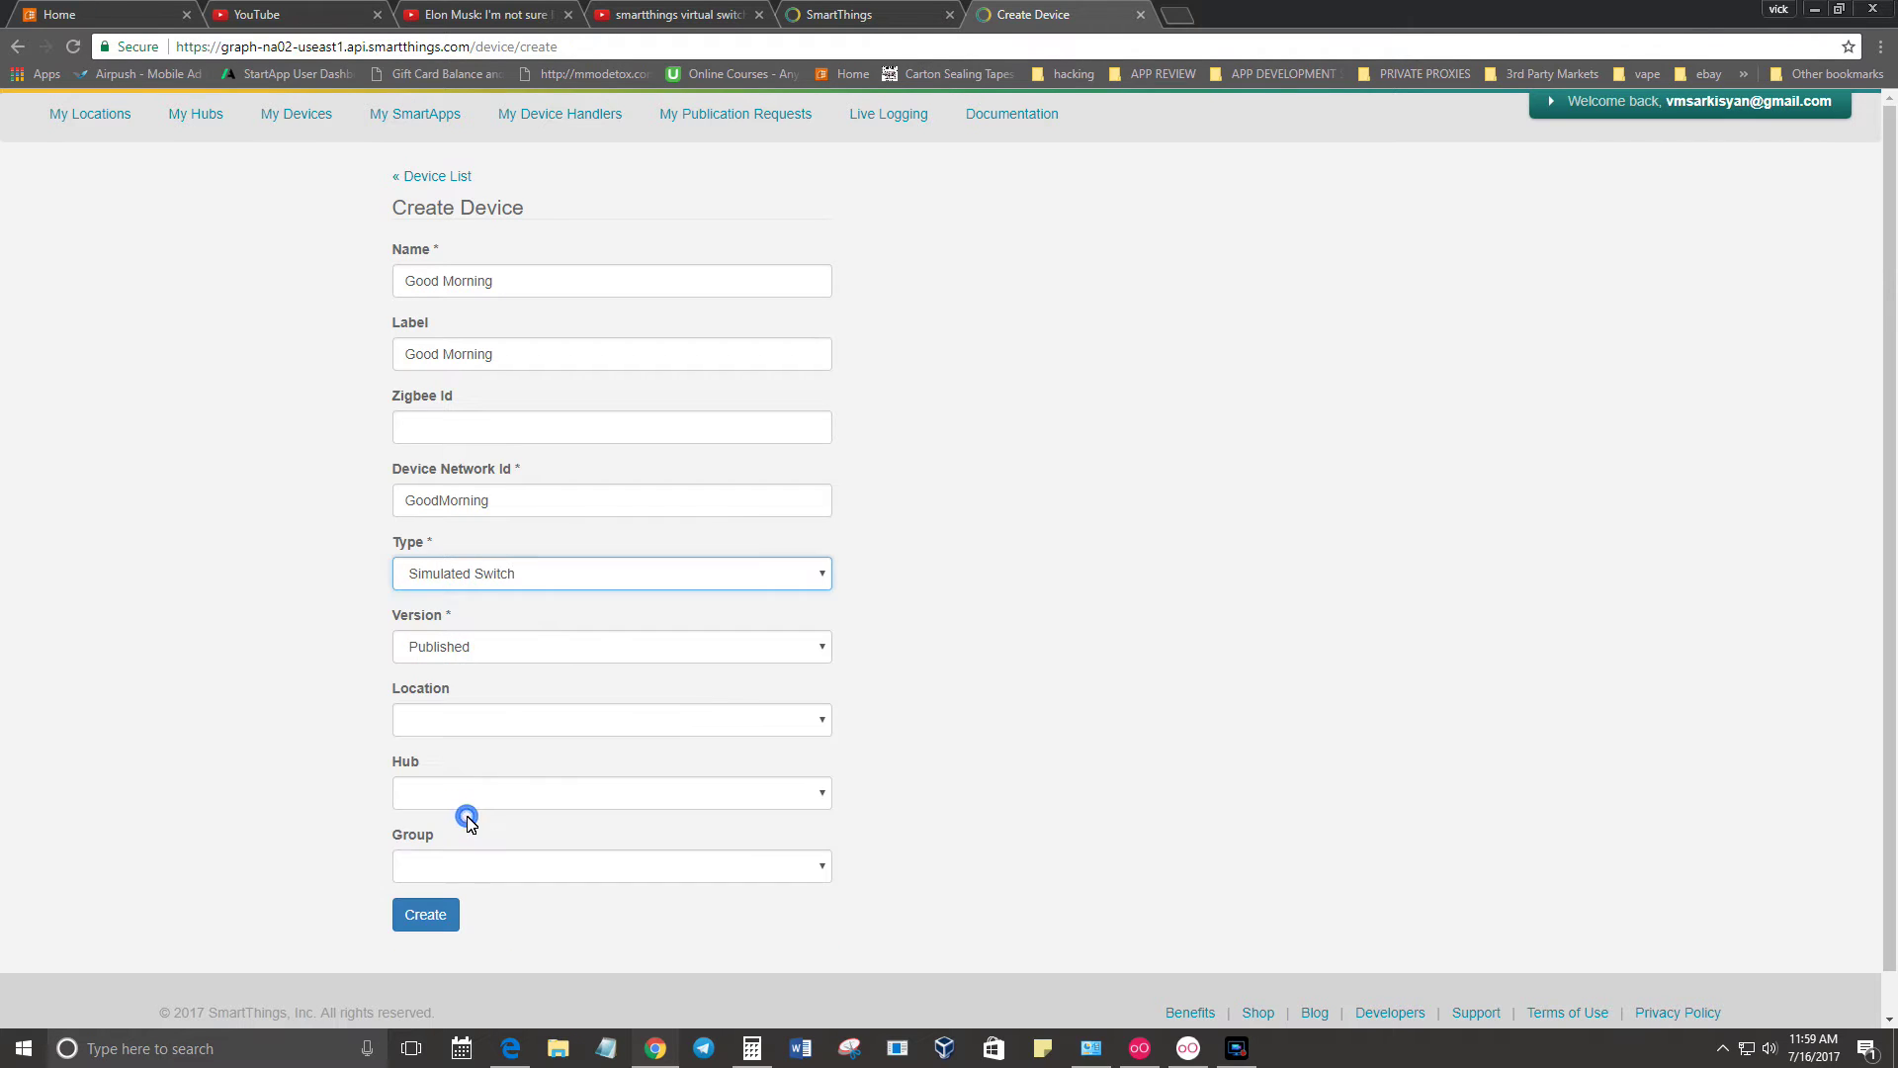
# Keep version Published, set location Home and hub Home Hub, leave the group unset, and create it
pyautogui.click(415, 645)
pyautogui.click(448, 643)
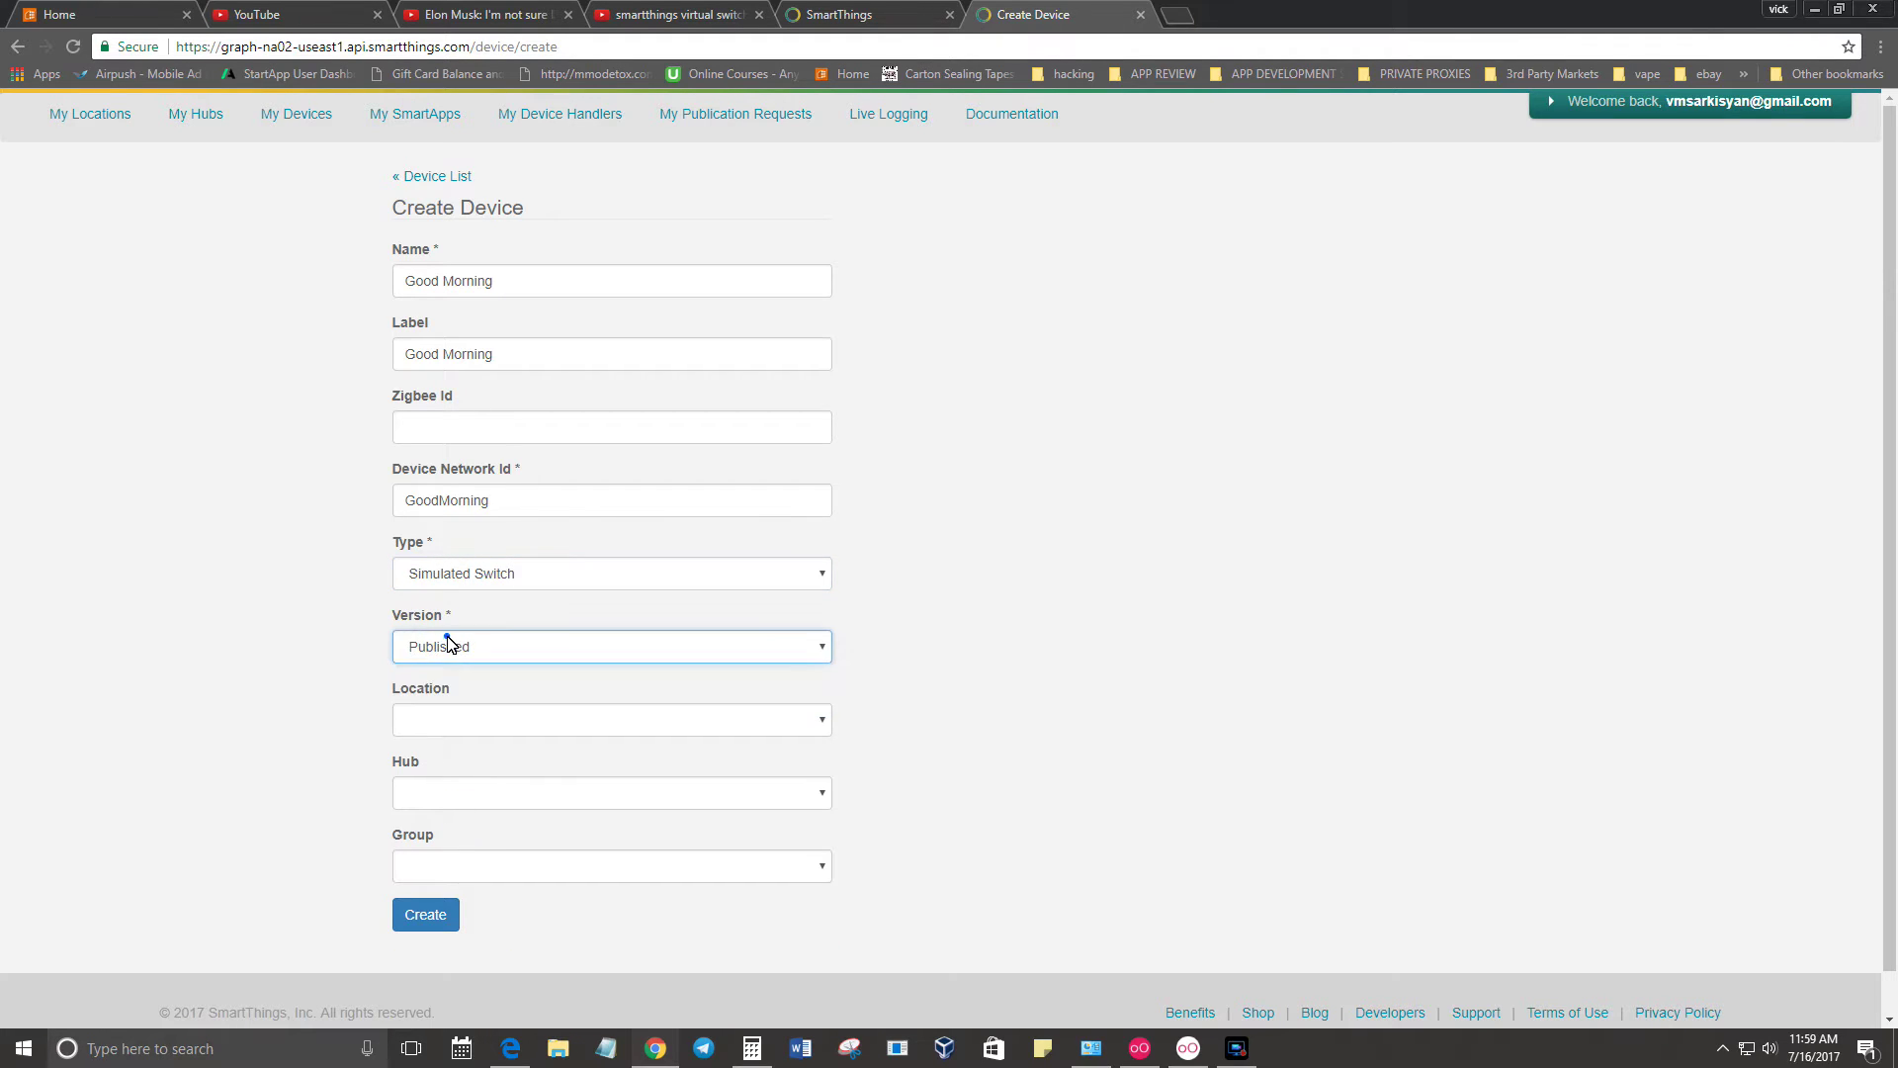
pyautogui.click(435, 719)
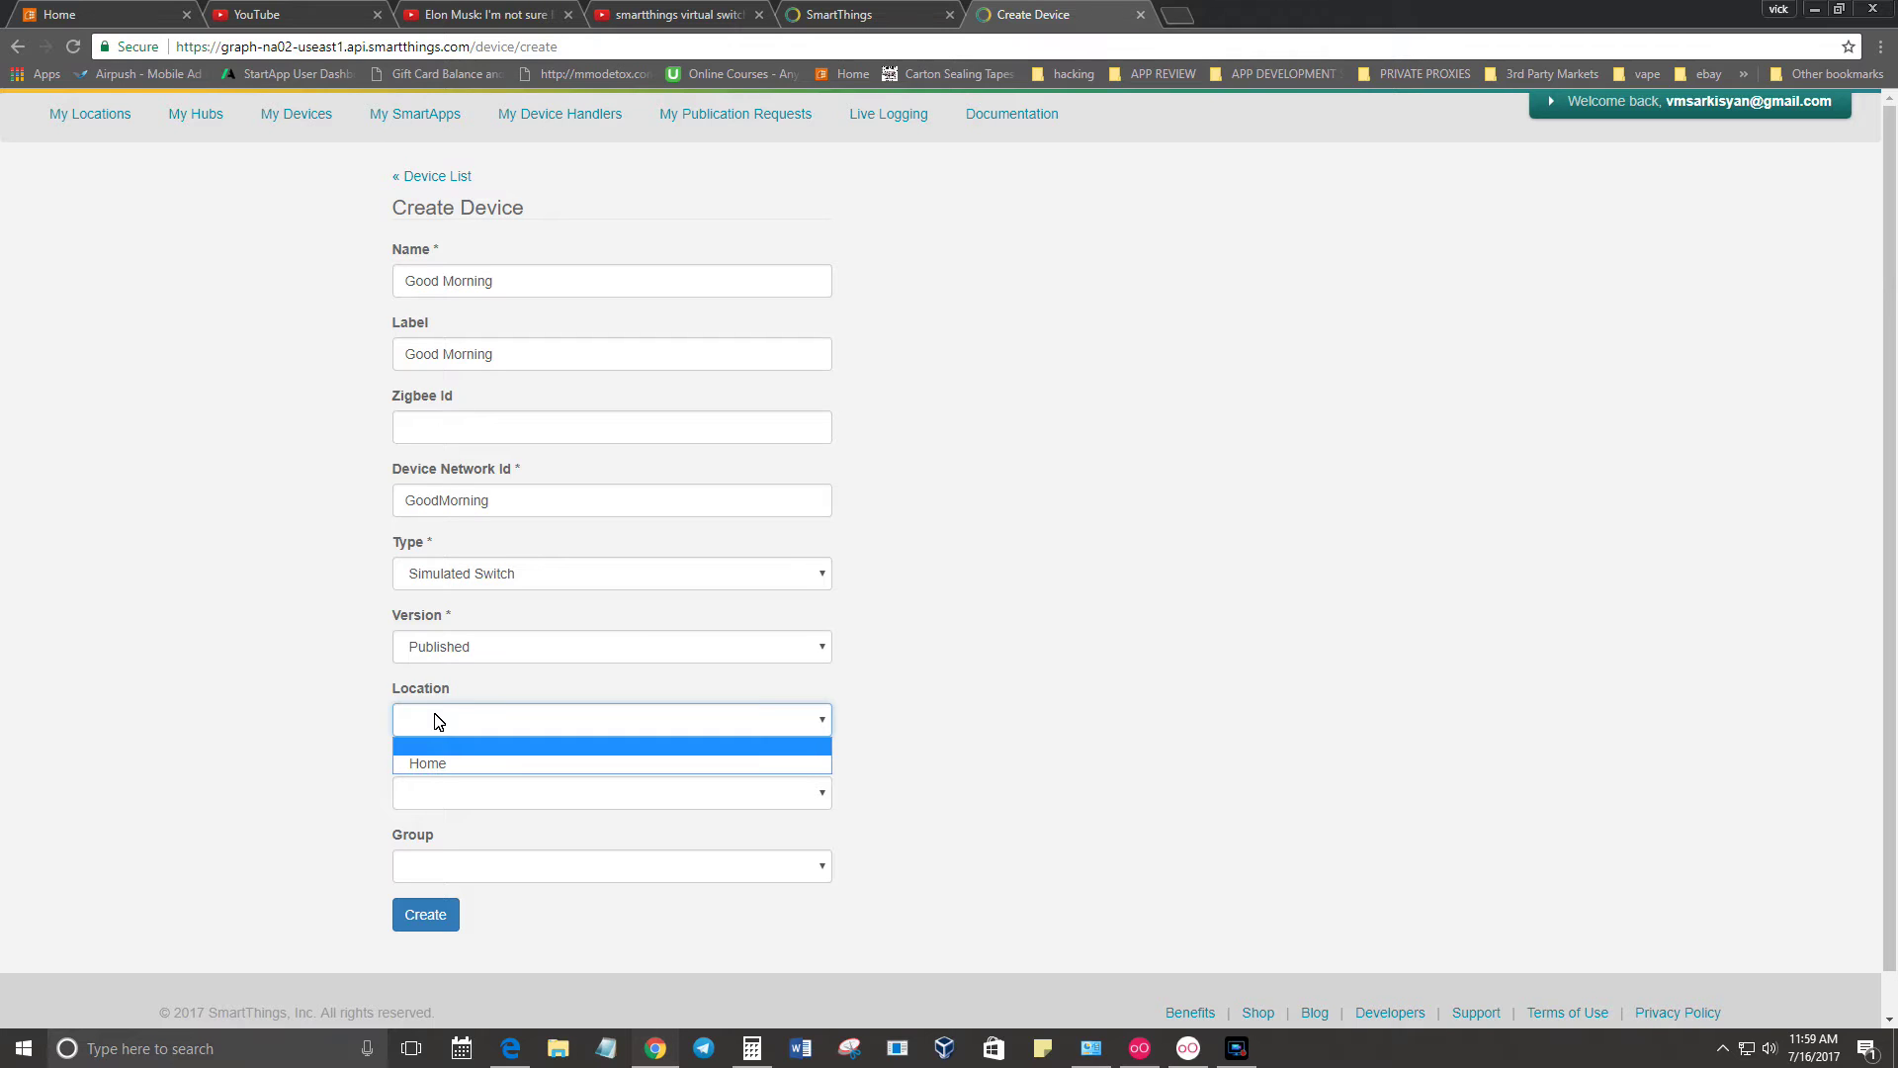
pyautogui.click(465, 765)
pyautogui.click(483, 797)
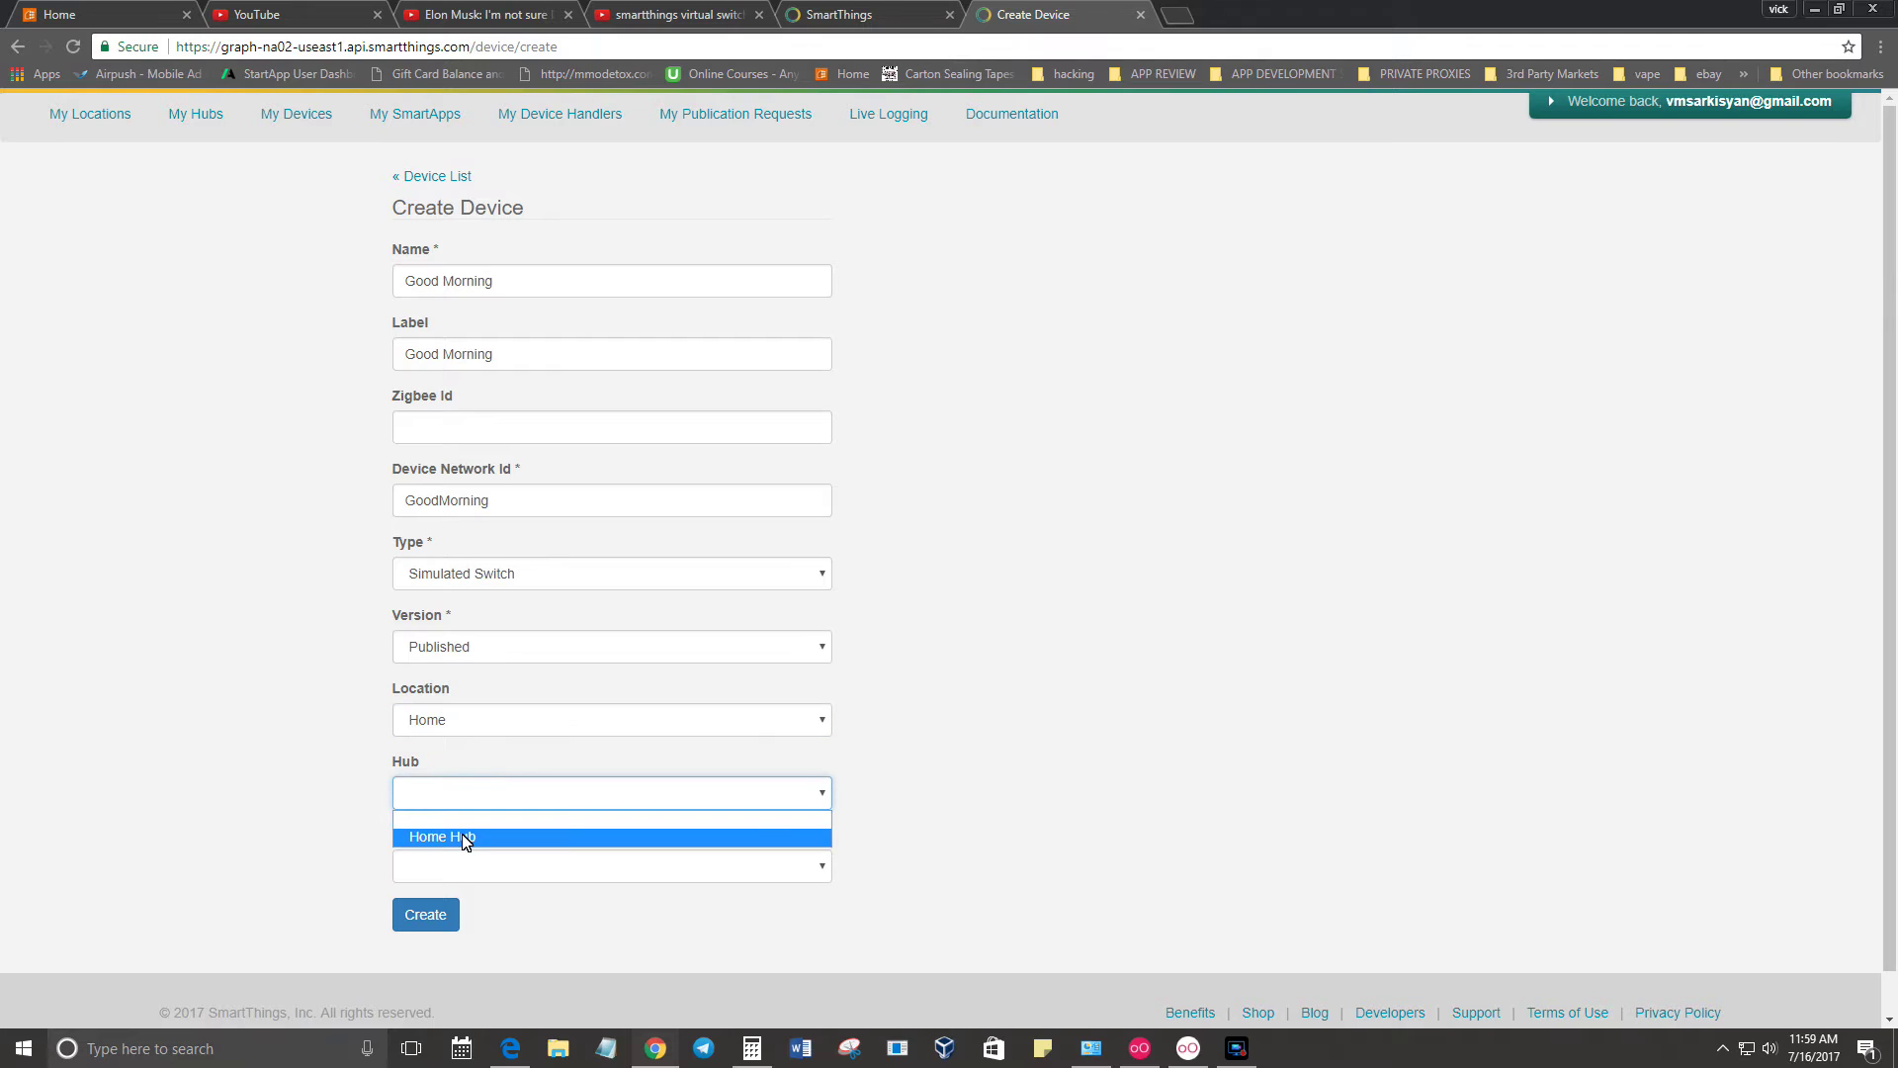
pyautogui.click(461, 833)
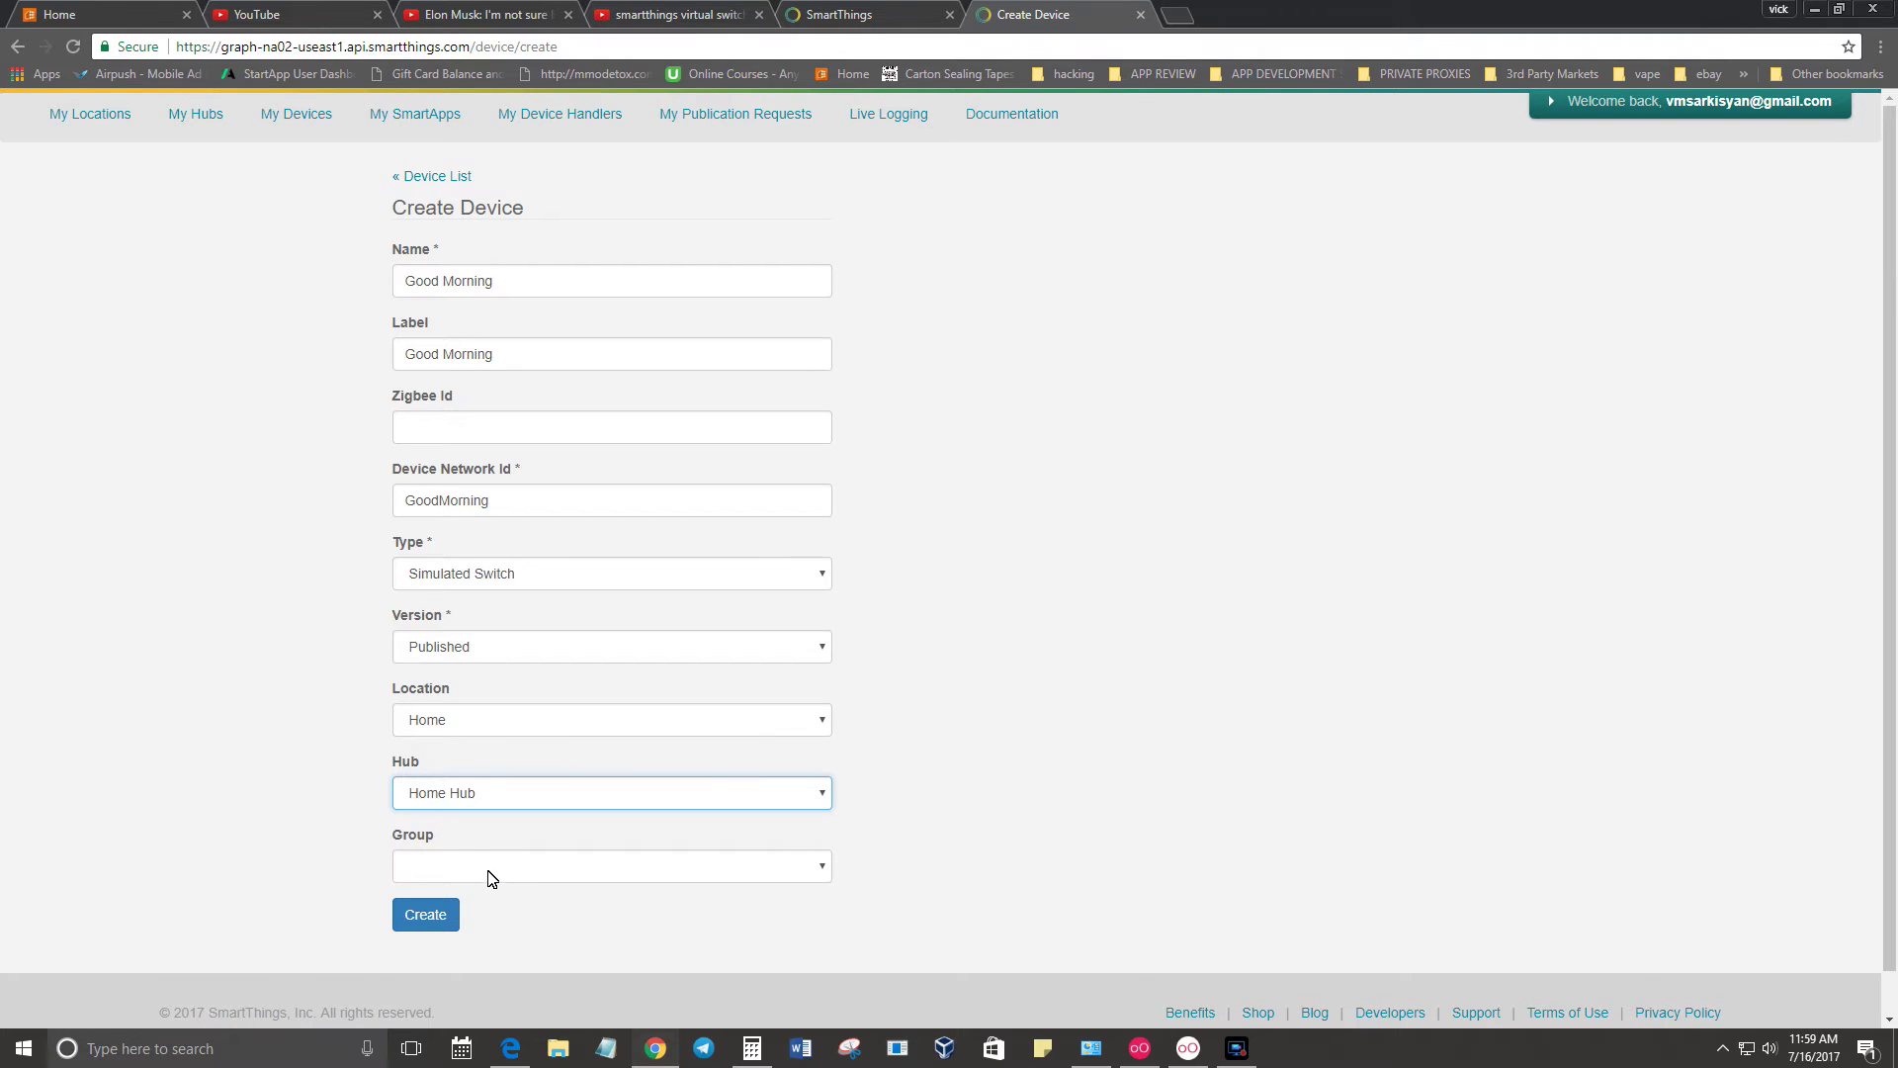
pyautogui.click(475, 869)
pyautogui.click(475, 867)
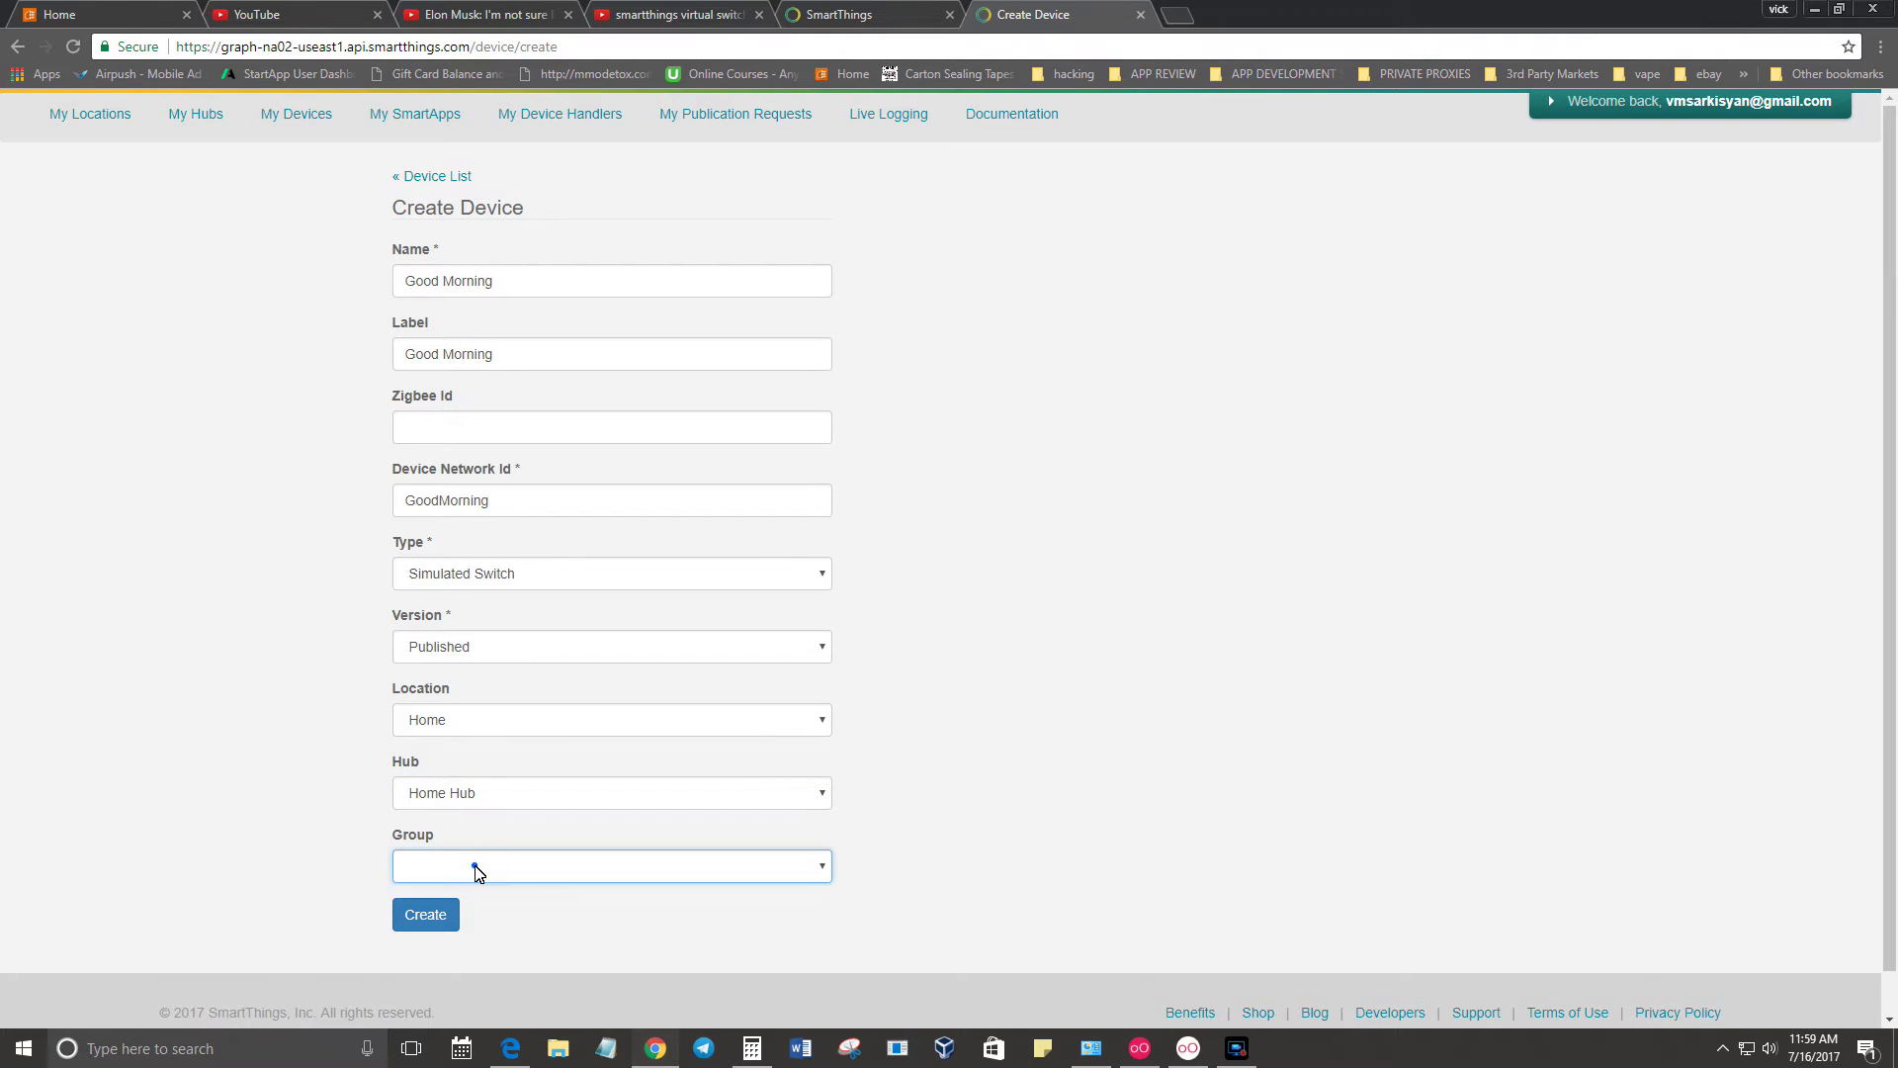
pyautogui.click(409, 914)
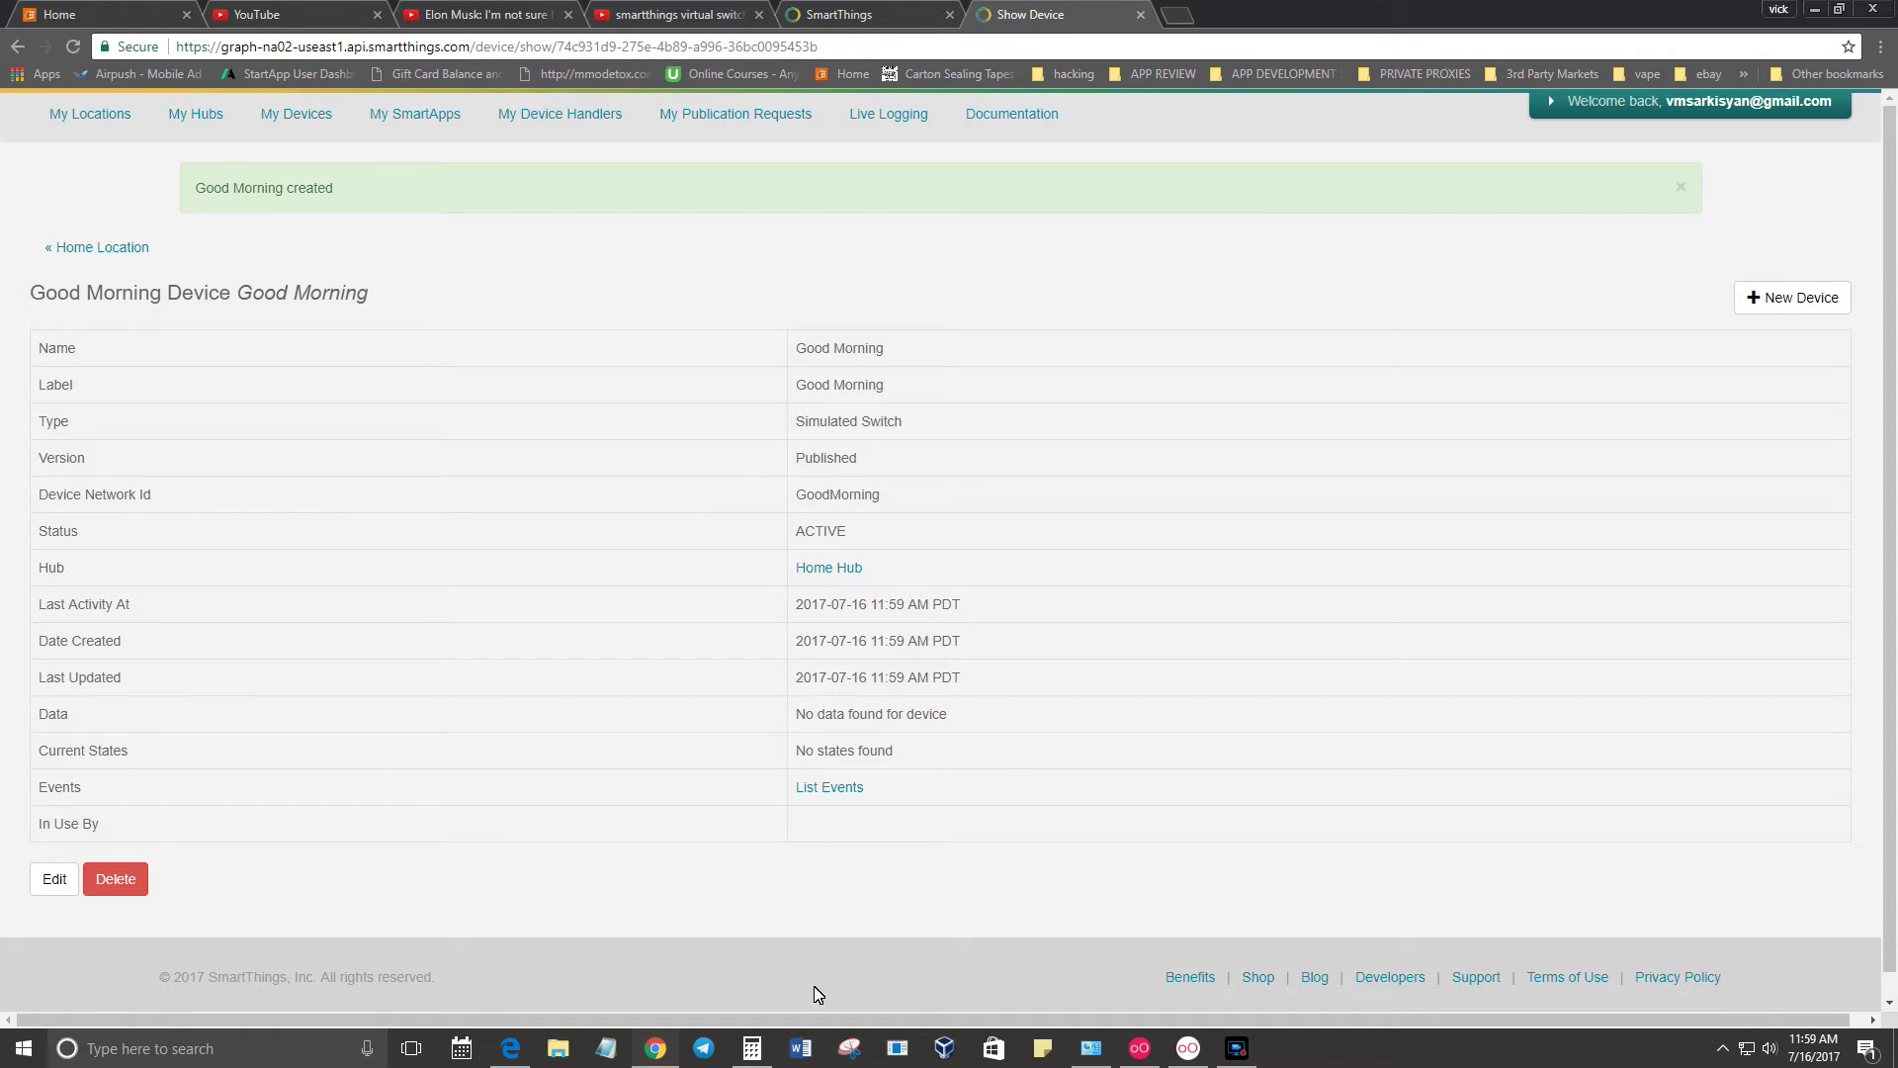
# In the emulator, open the Good Morning device and toggle its switch on, then back off
pyautogui.click(1189, 1049)
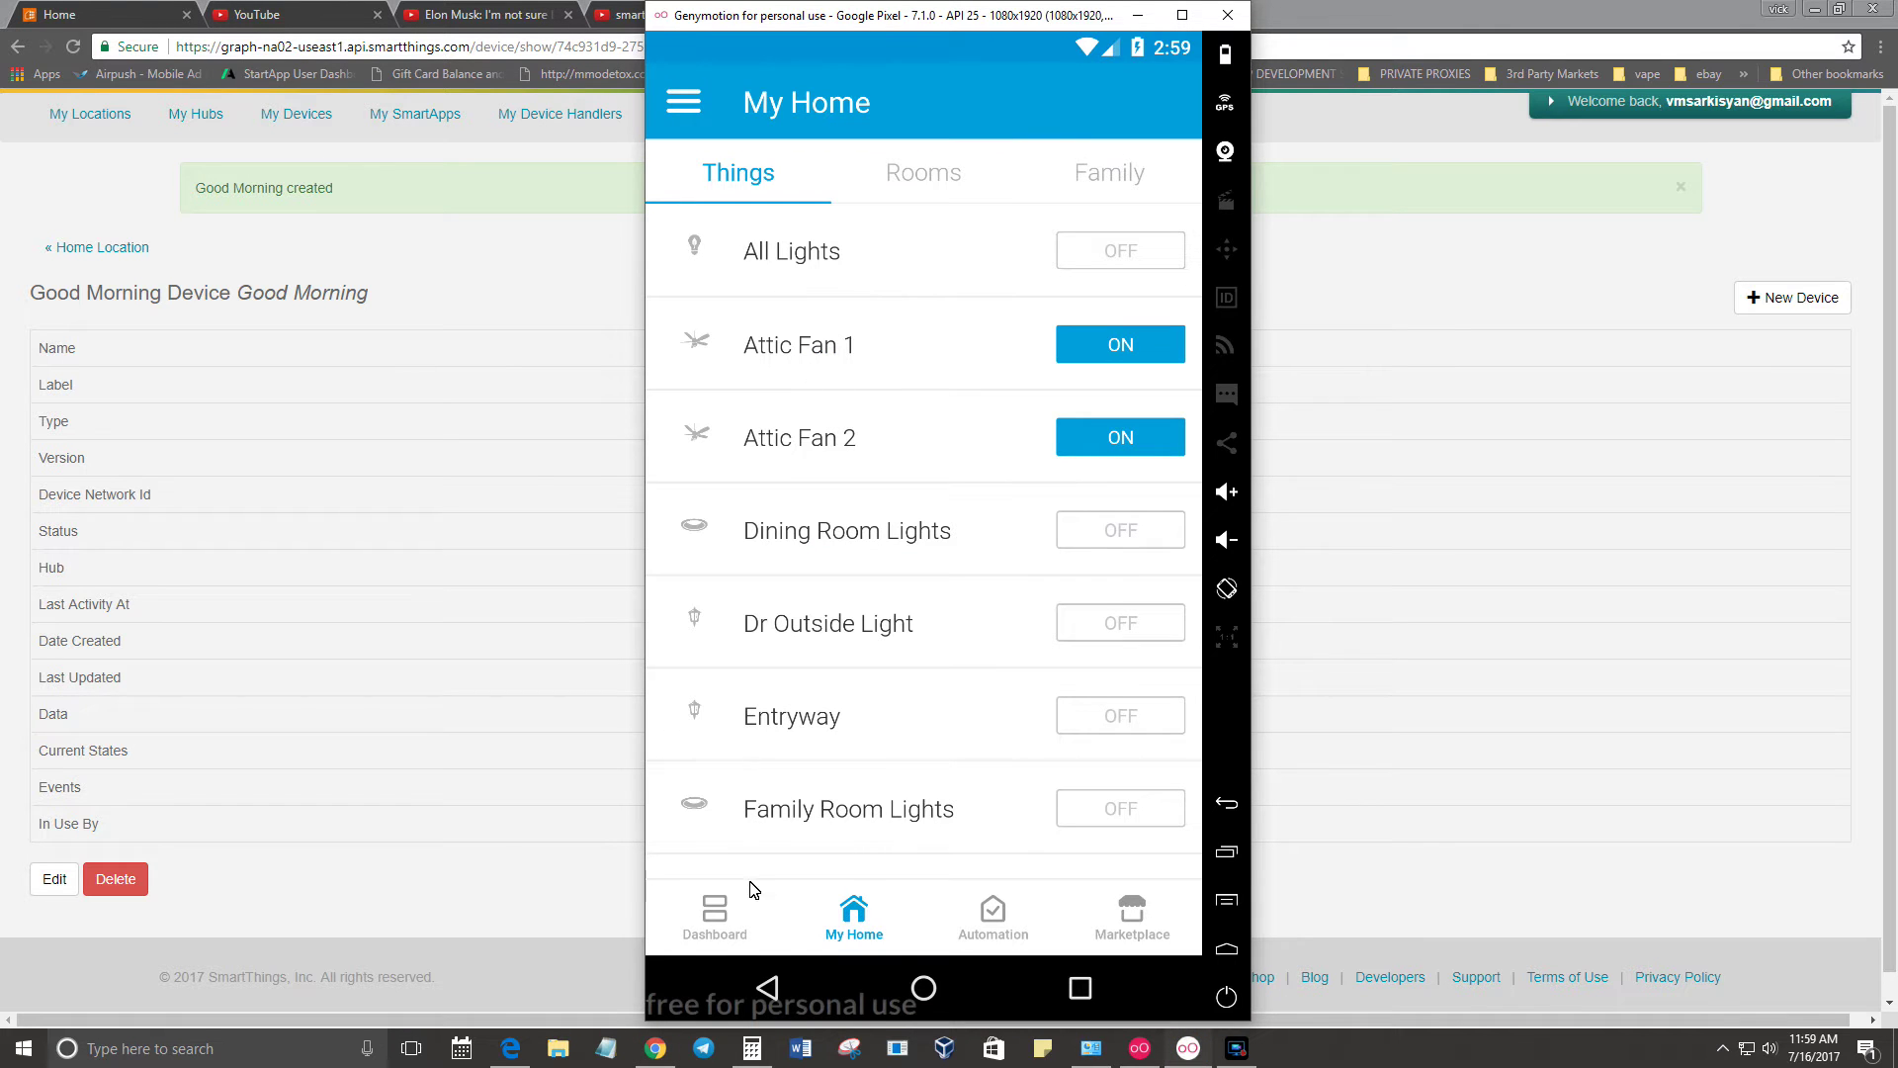
pyautogui.scroll(1, 877, 690)
pyautogui.scroll(-2, 880, 695)
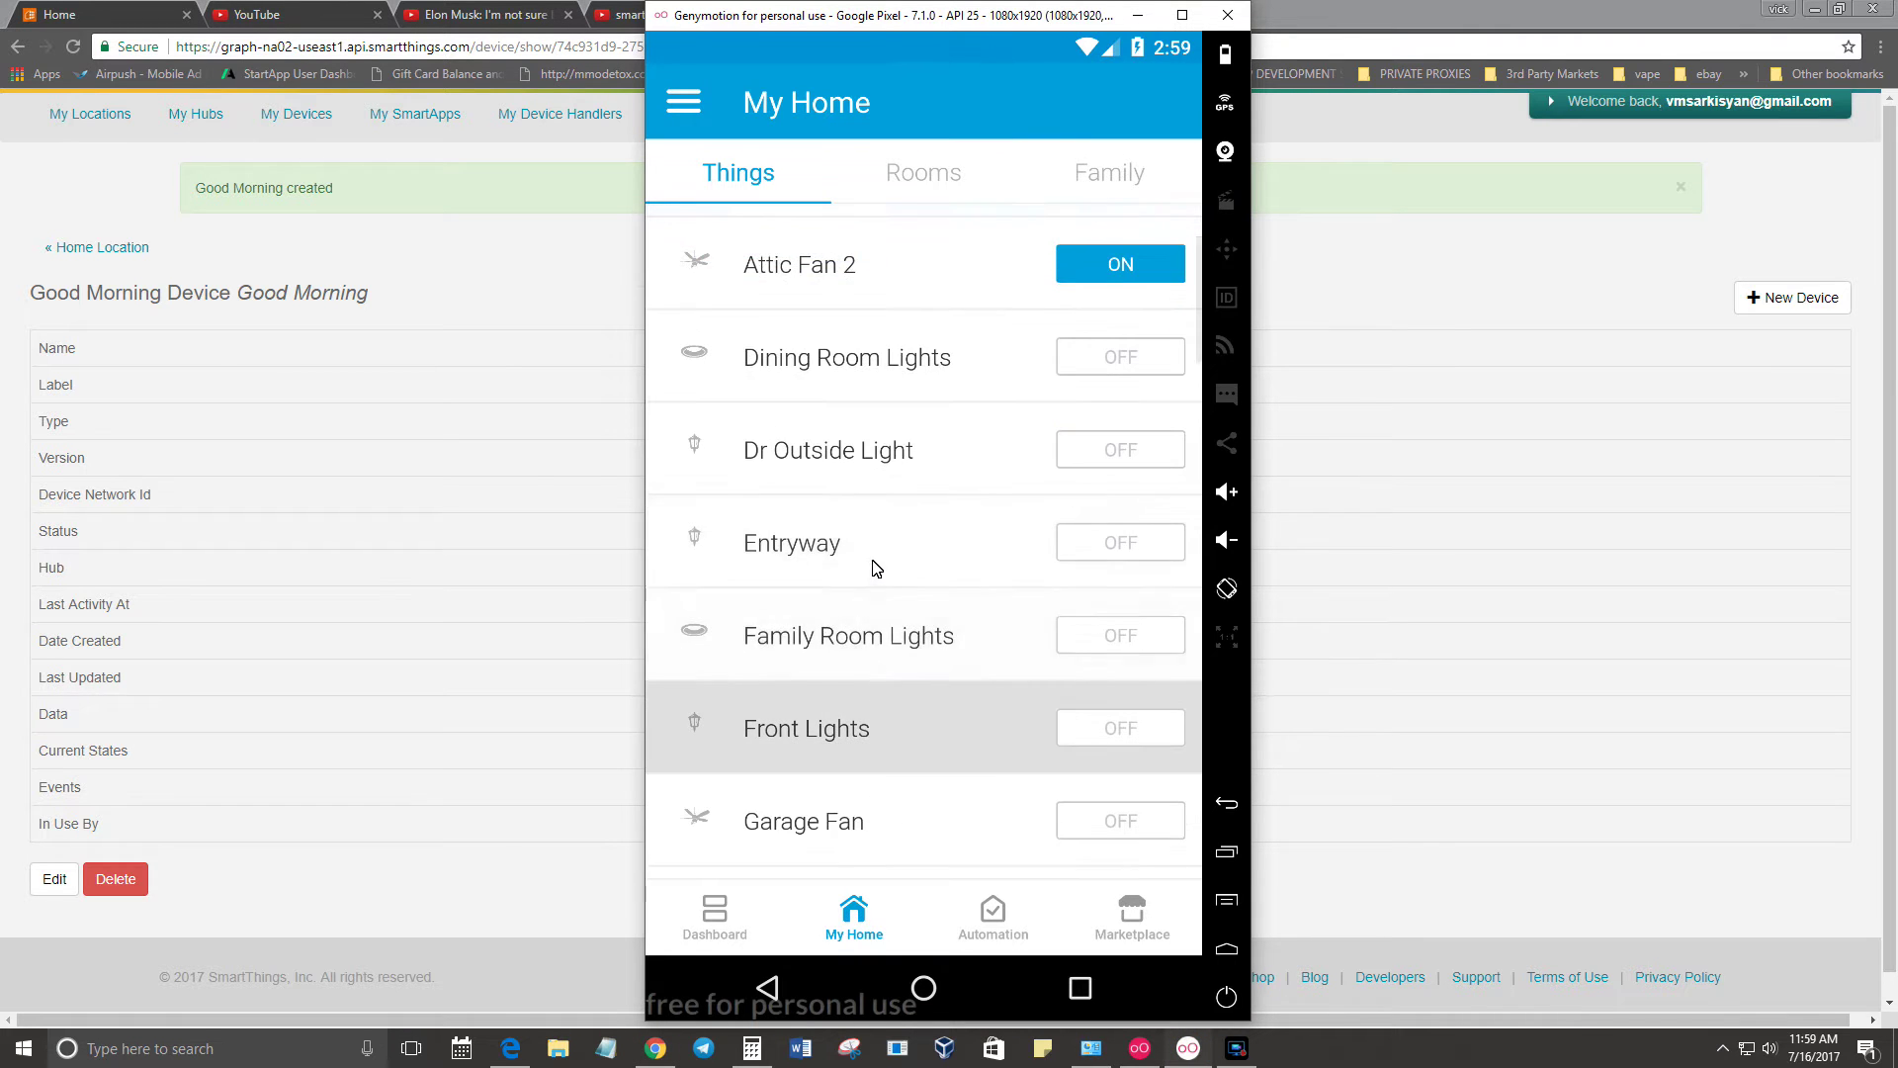
pyautogui.scroll(-3, 869, 564)
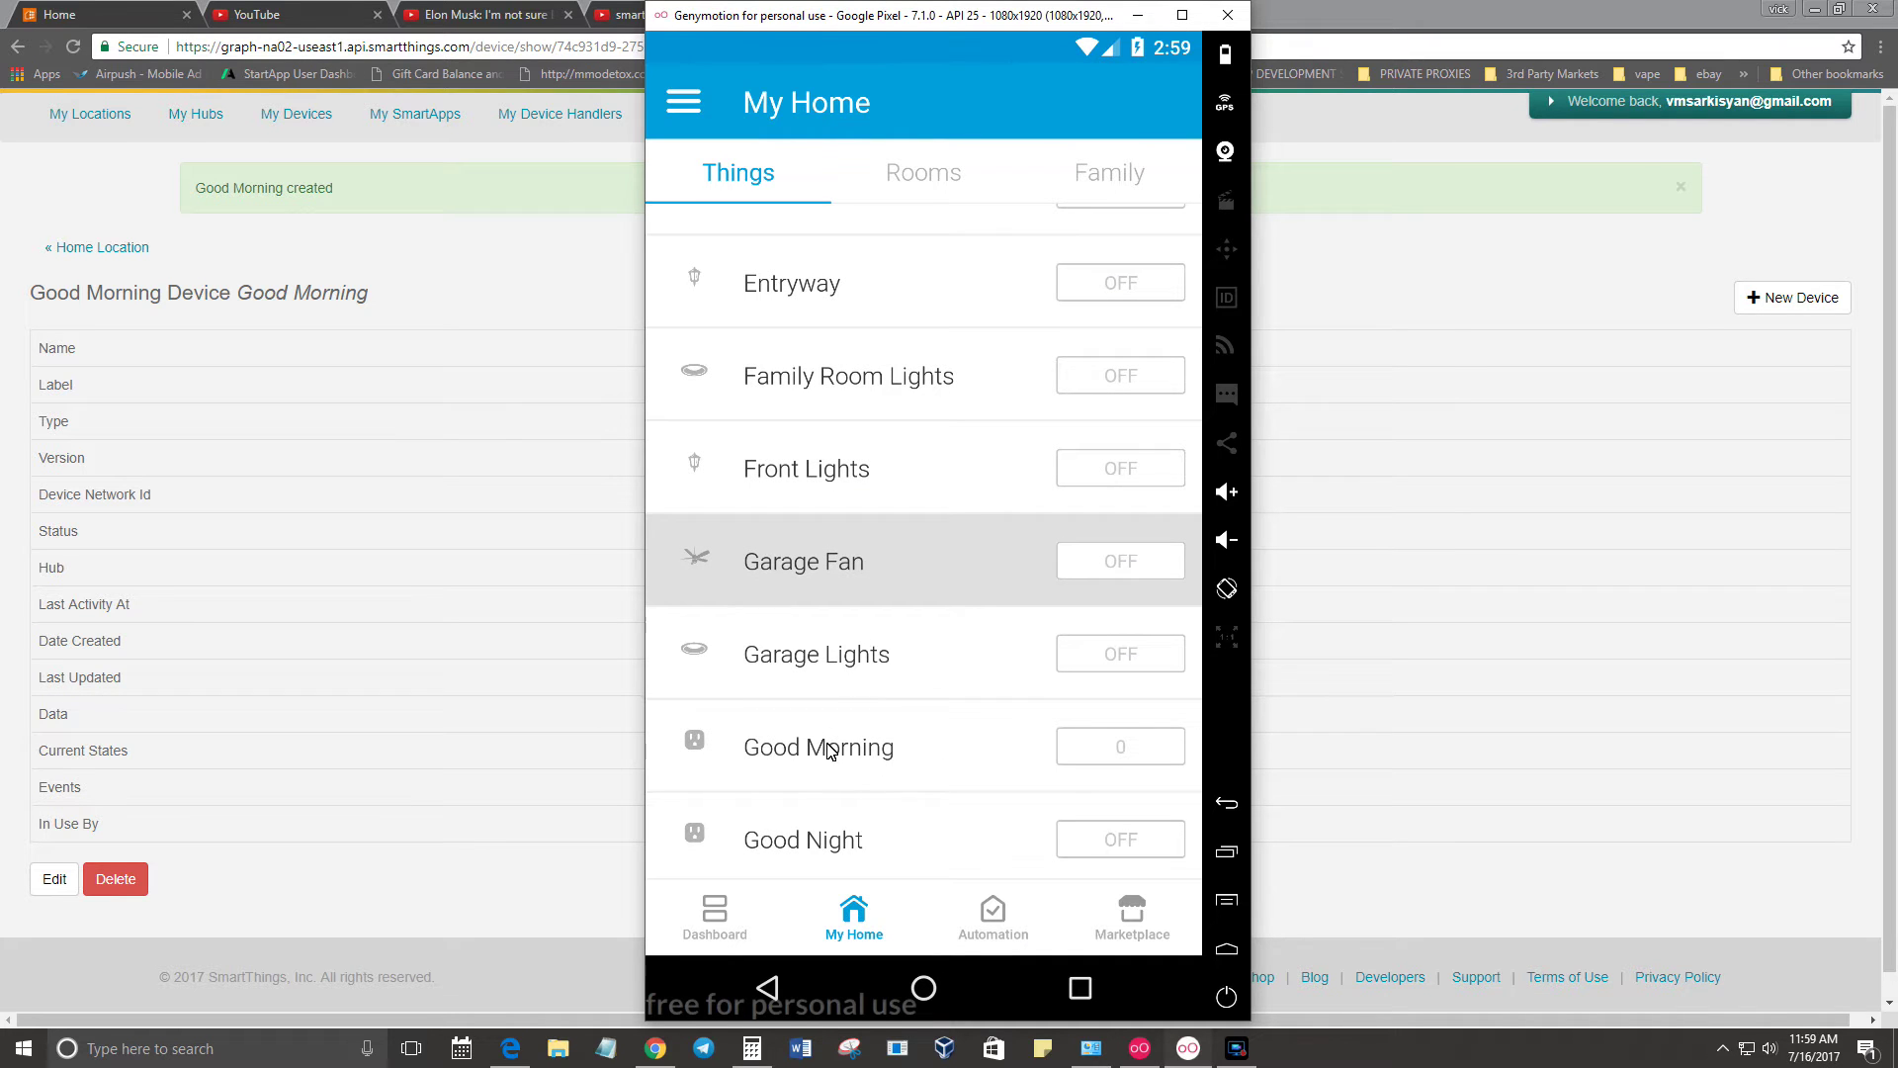
pyautogui.click(805, 743)
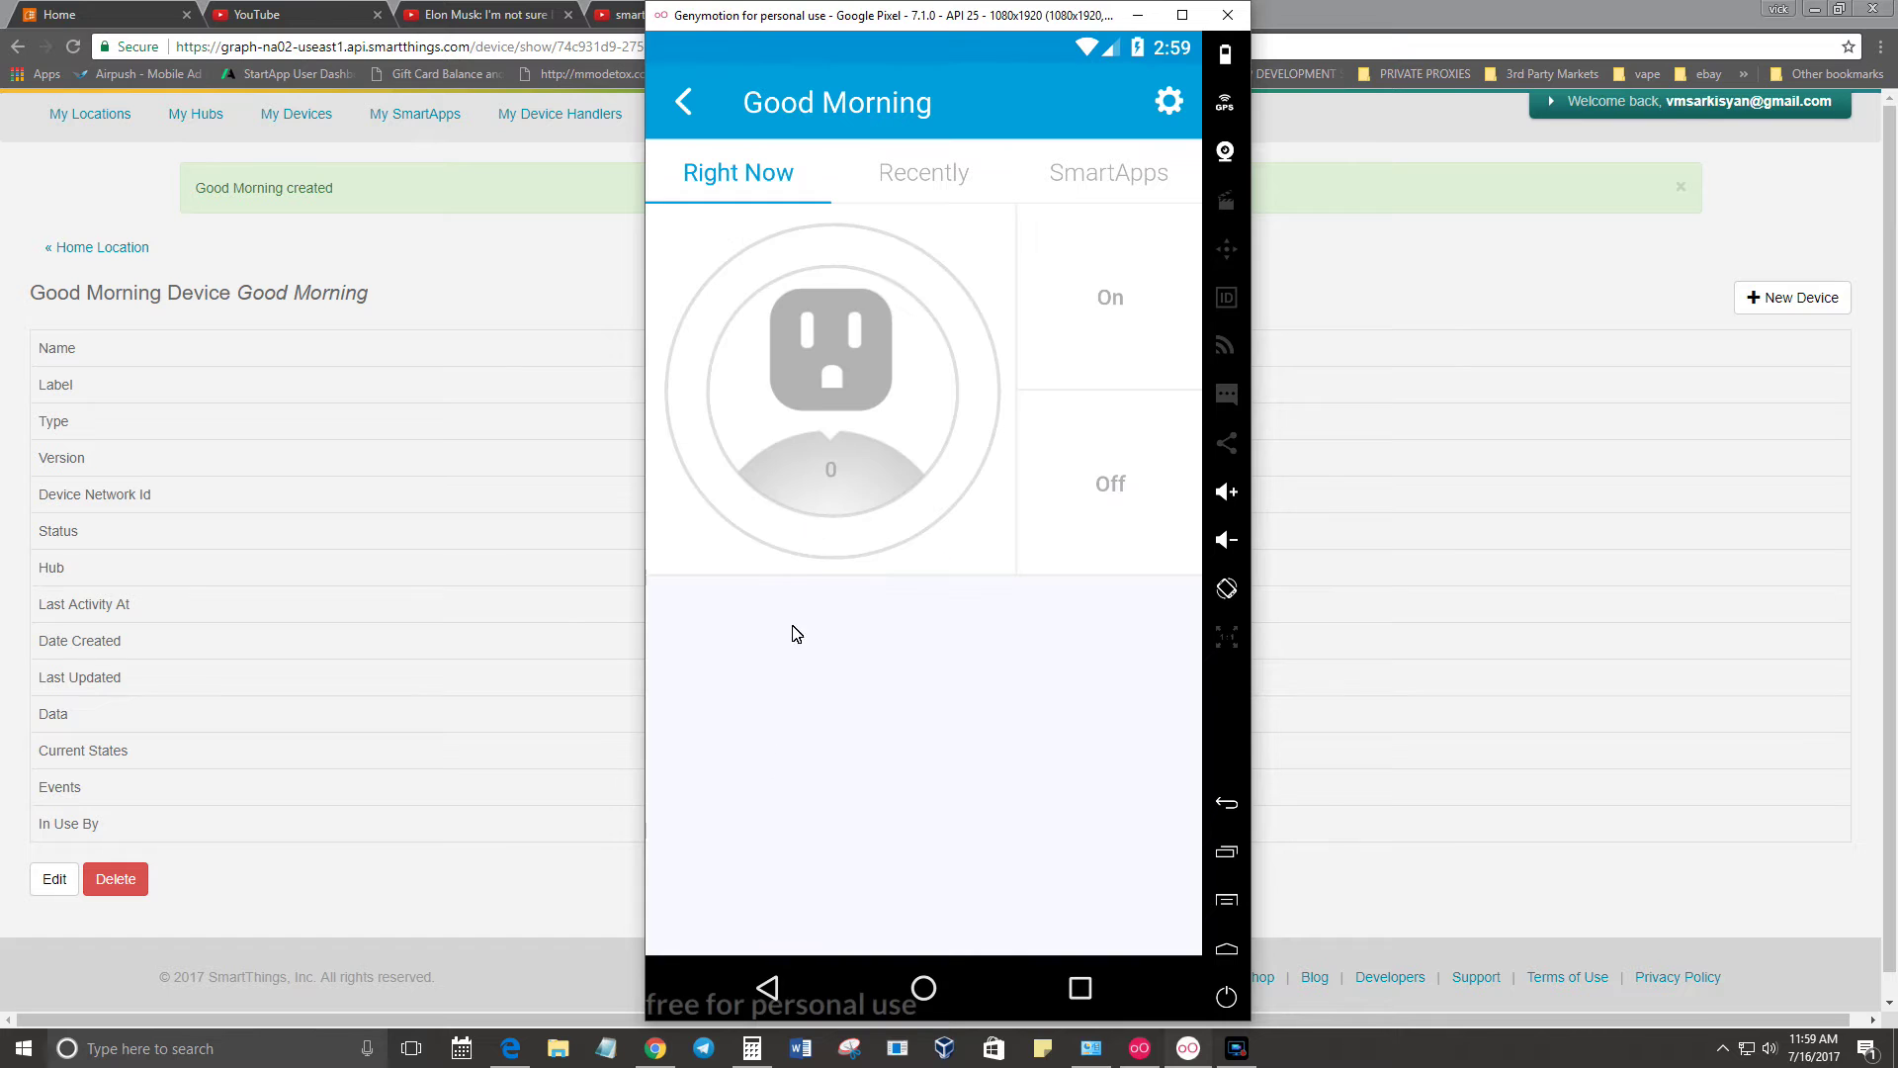
pyautogui.click(817, 390)
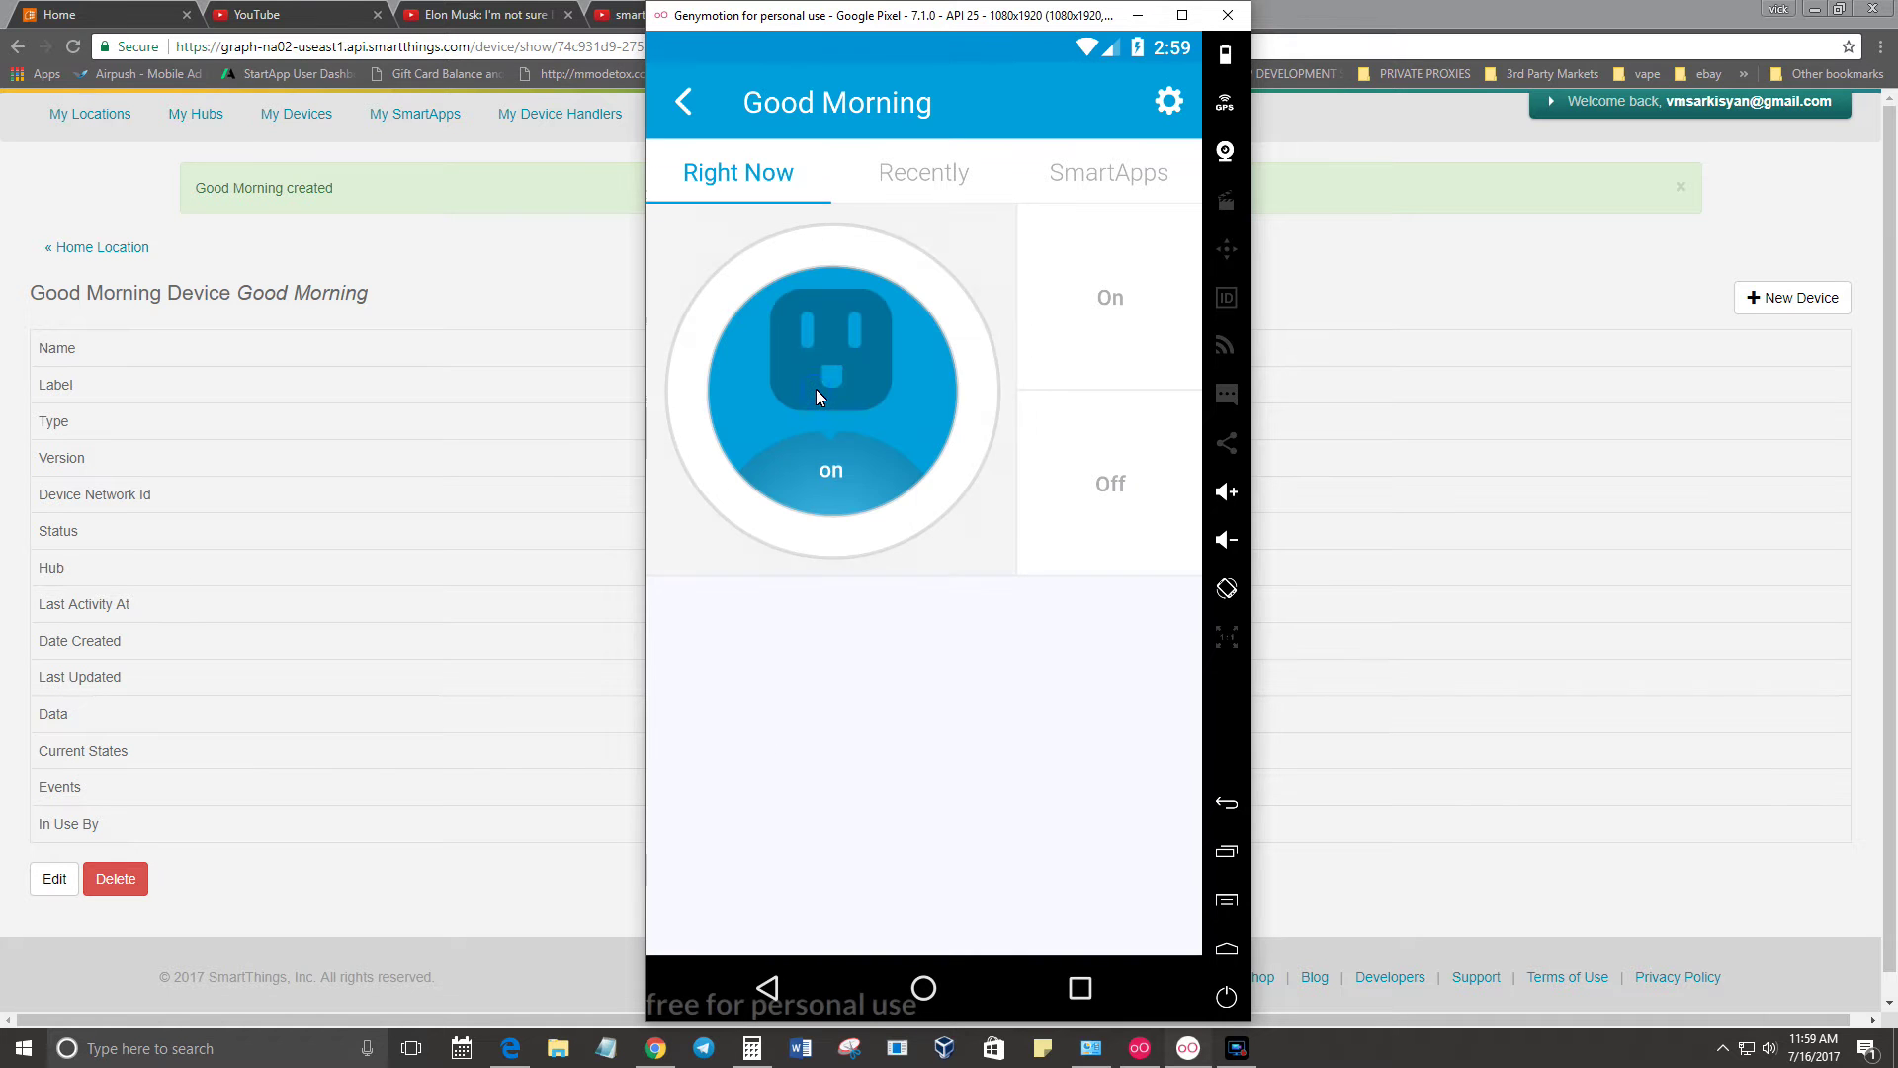
pyautogui.click(817, 393)
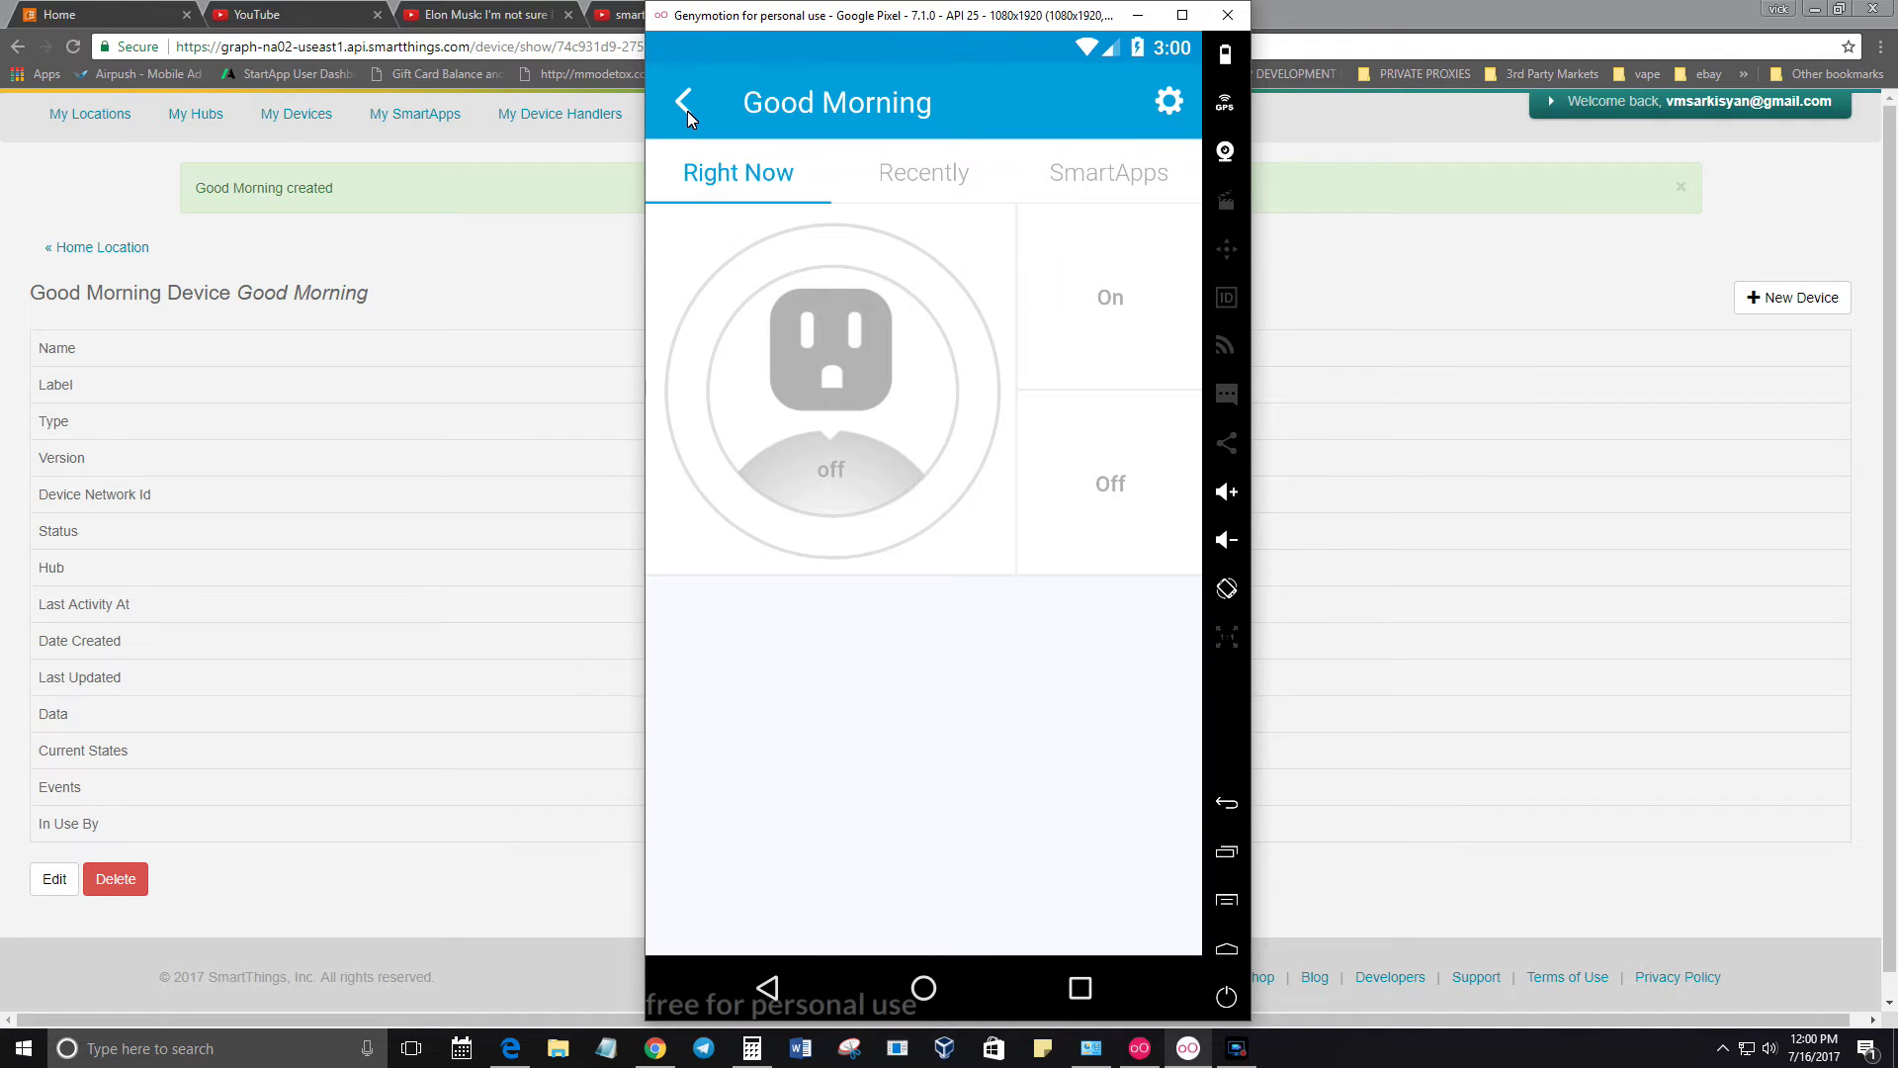
# Start a New Lighting Automation from Automation > SmartApps > Smart Lighting
pyautogui.click(687, 111)
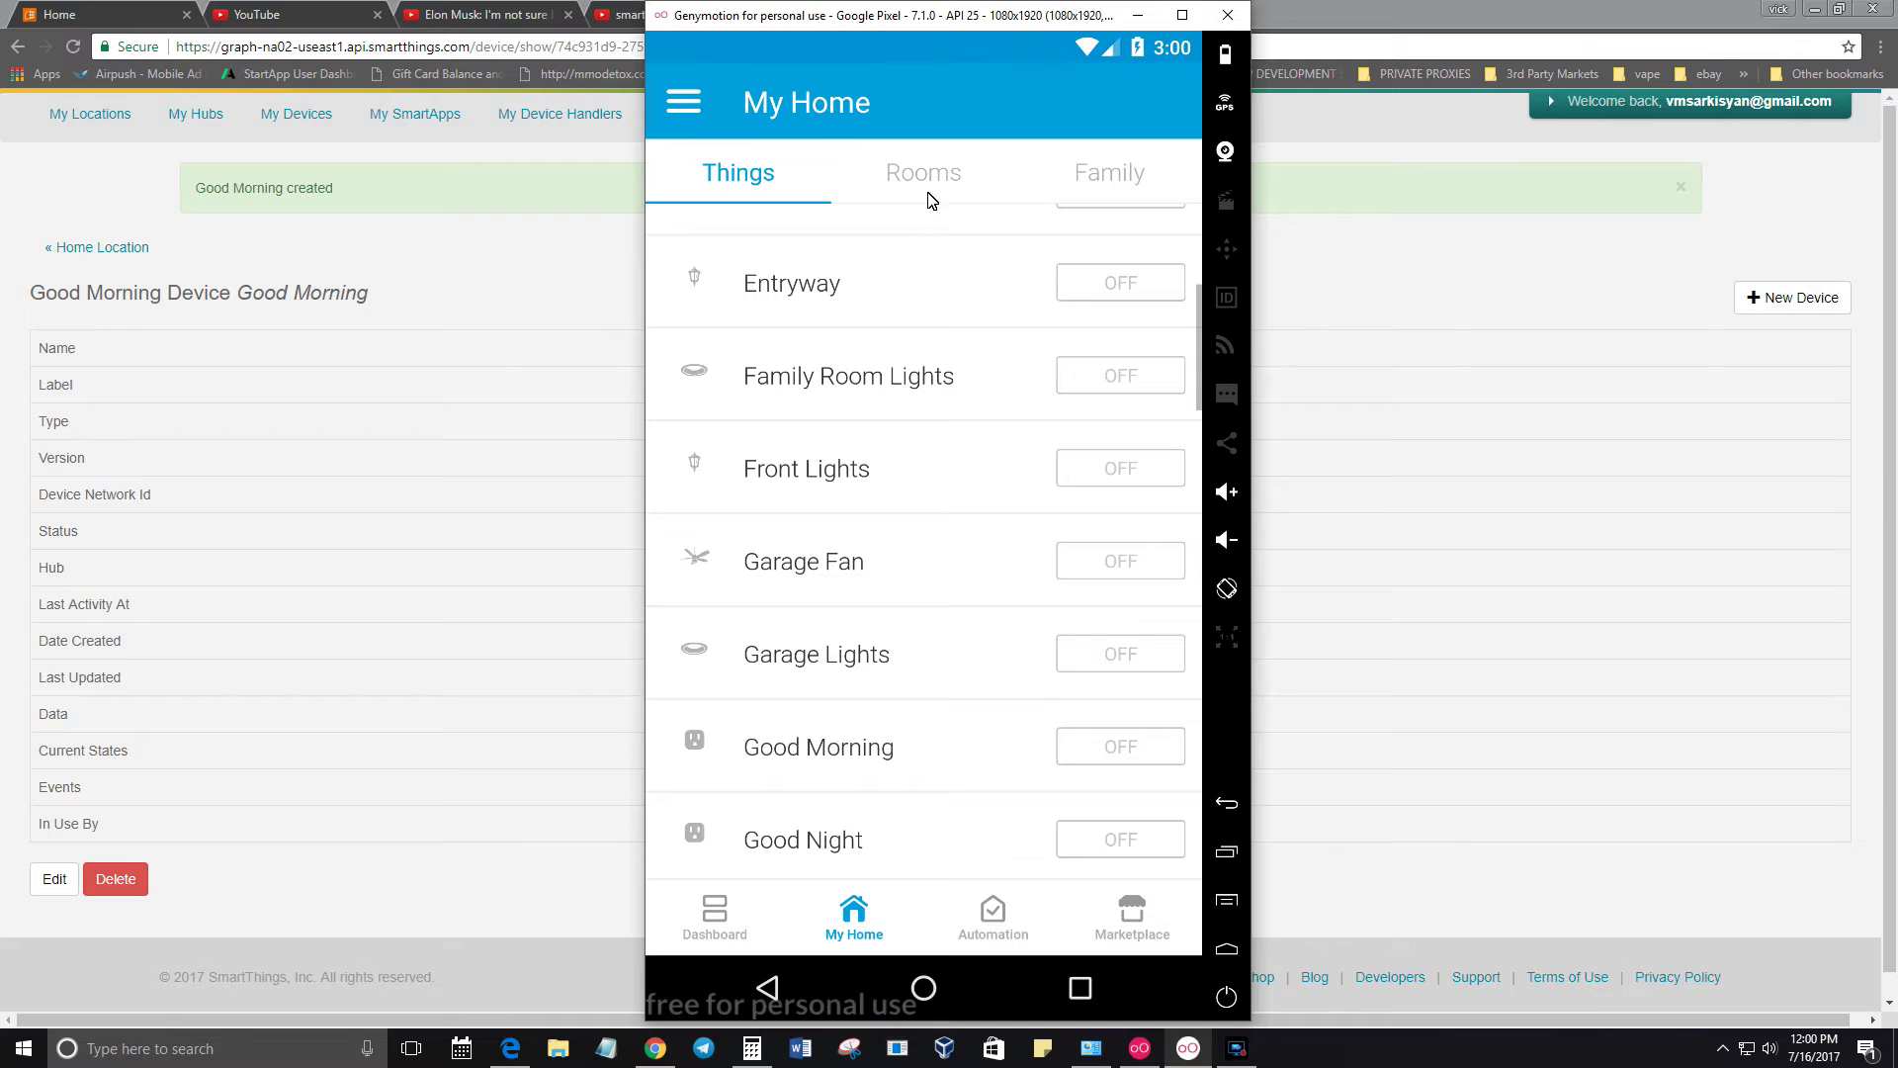
pyautogui.click(976, 934)
pyautogui.scroll(-5, 868, 622)
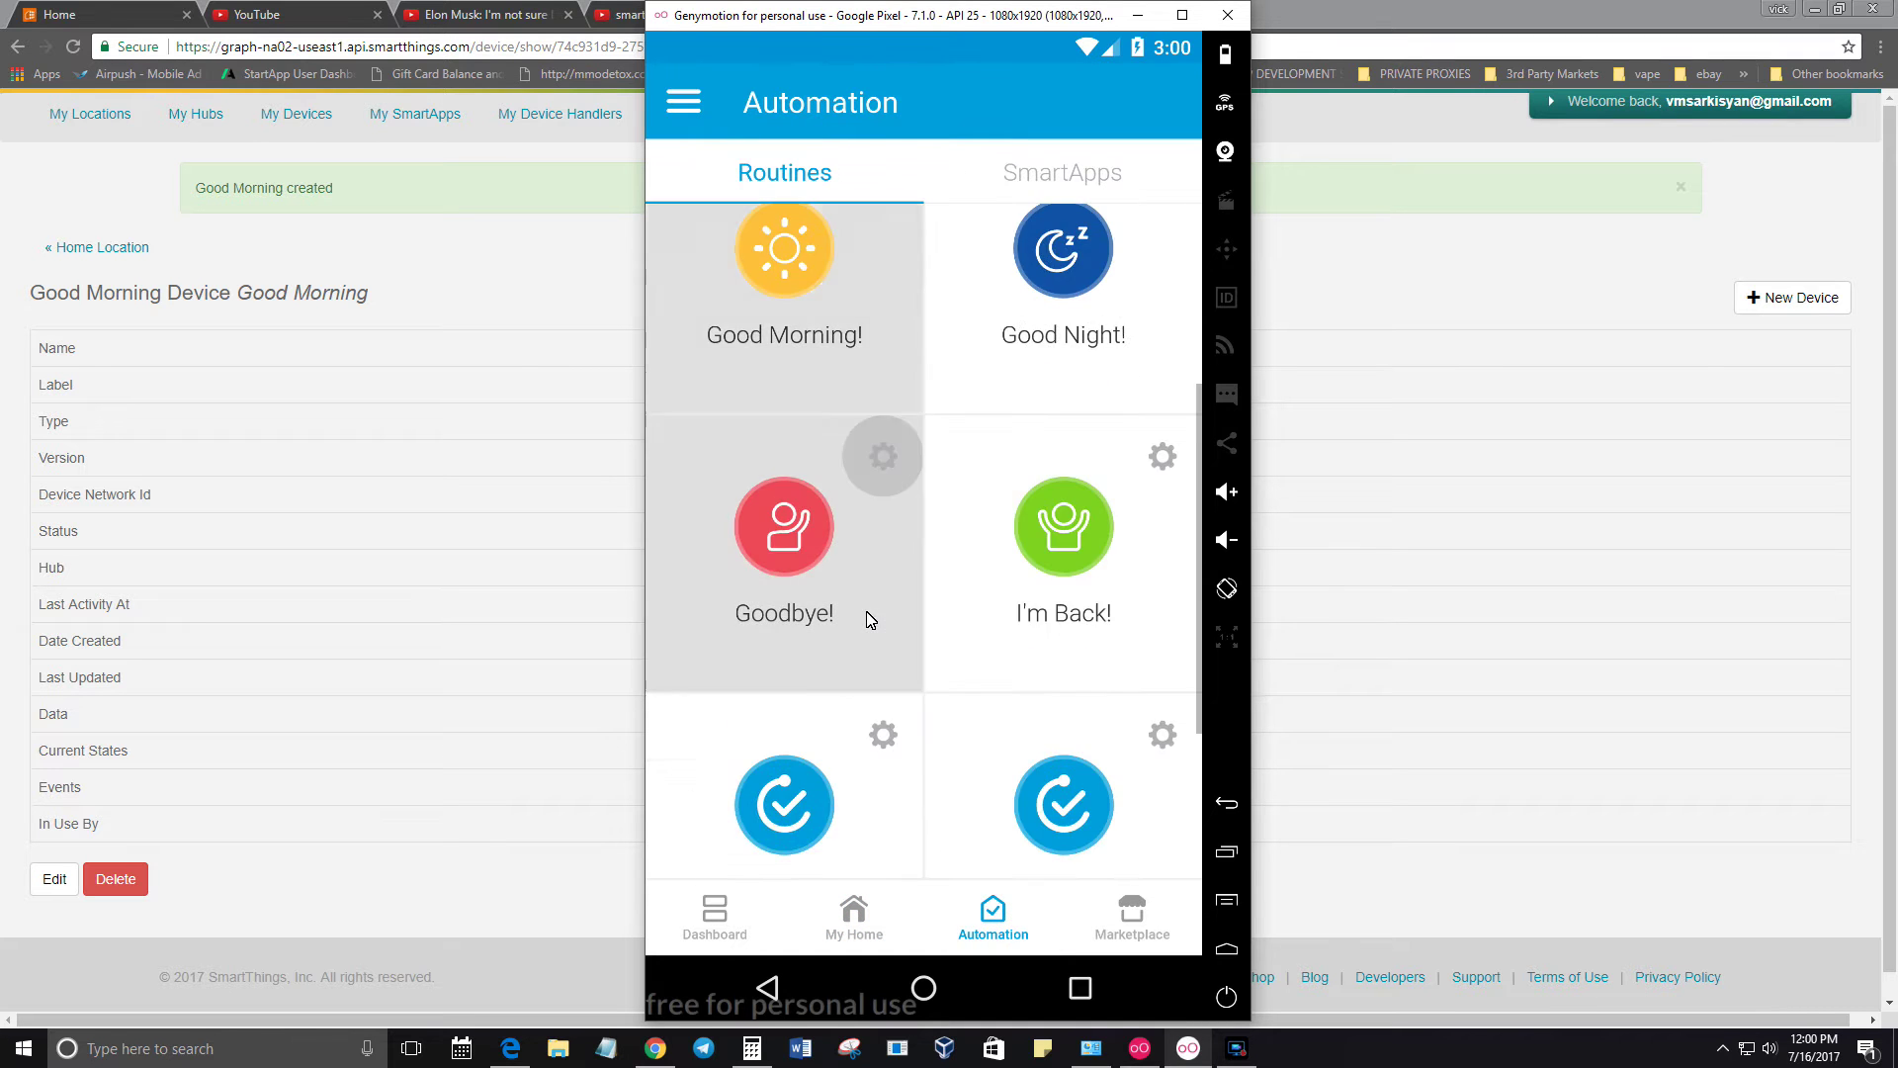
pyautogui.click(1040, 158)
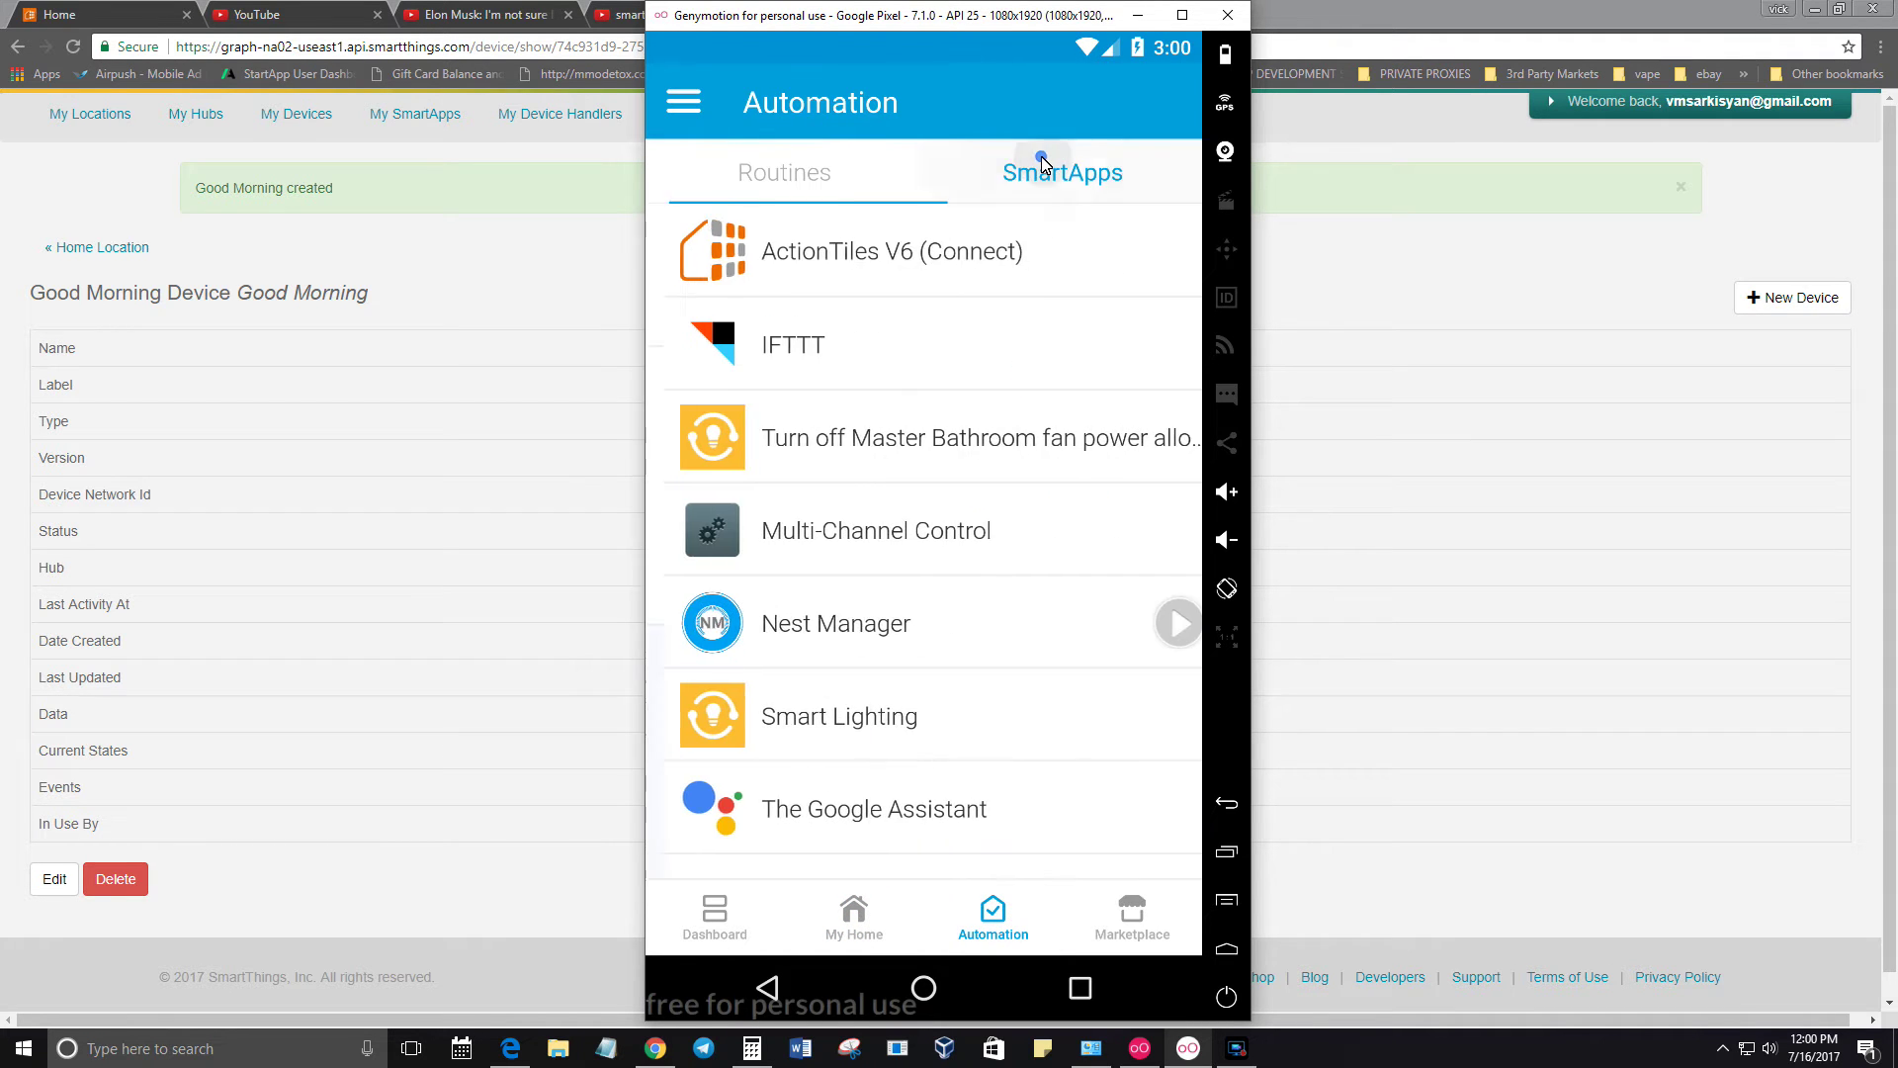
pyautogui.scroll(-1, 827, 705)
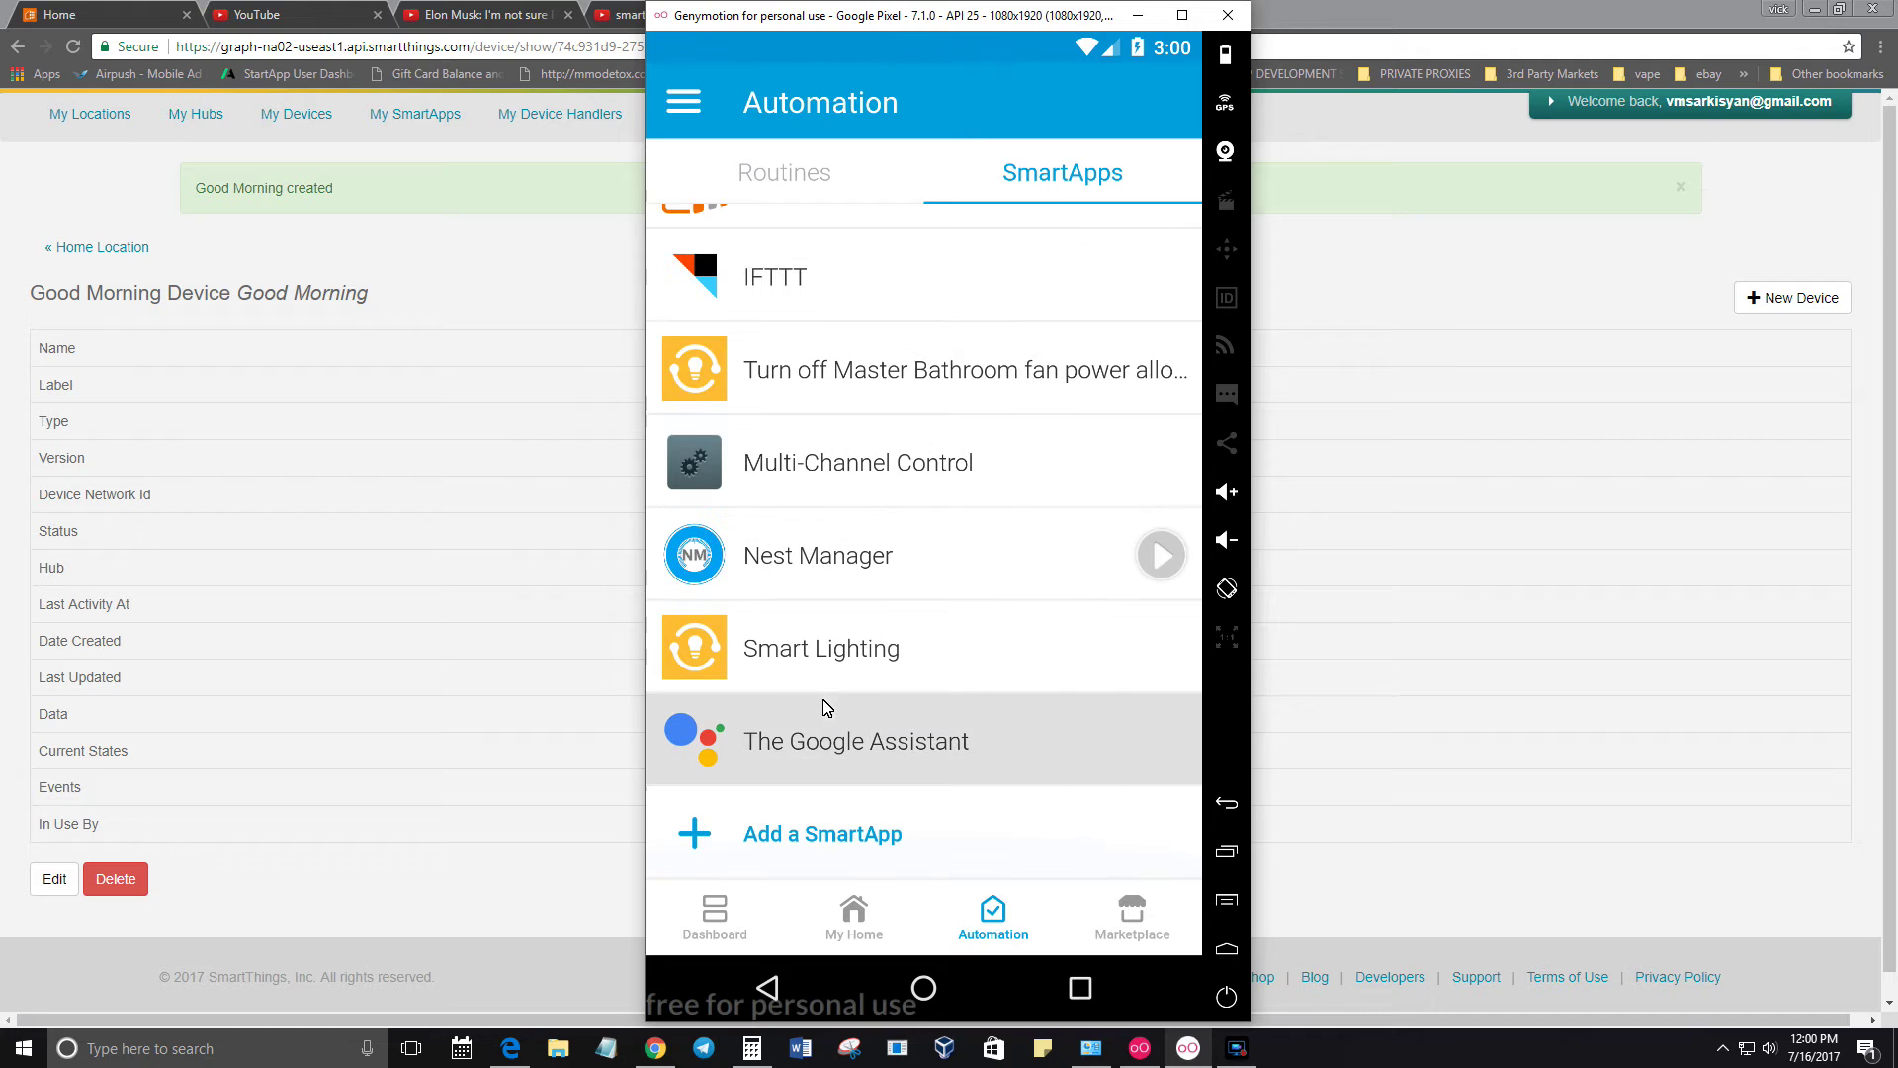
pyautogui.click(818, 649)
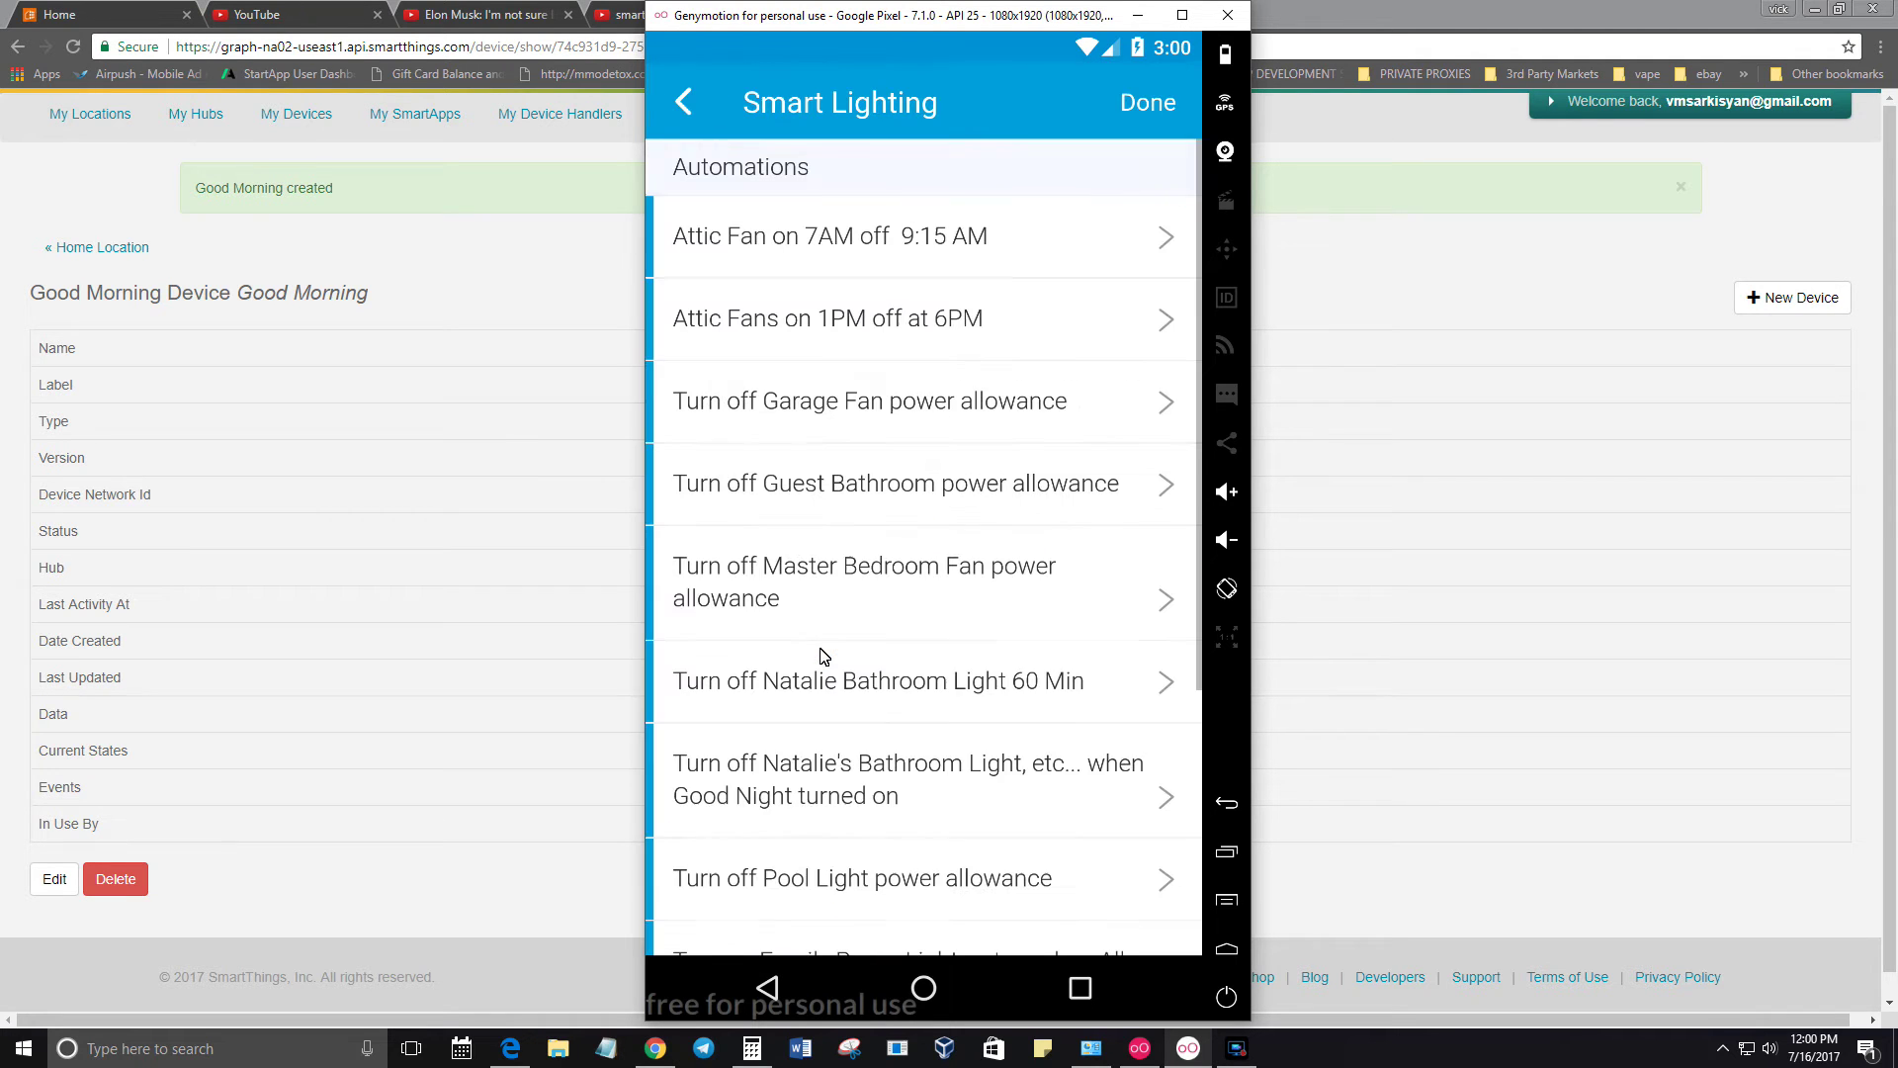
pyautogui.scroll(-5, 828, 477)
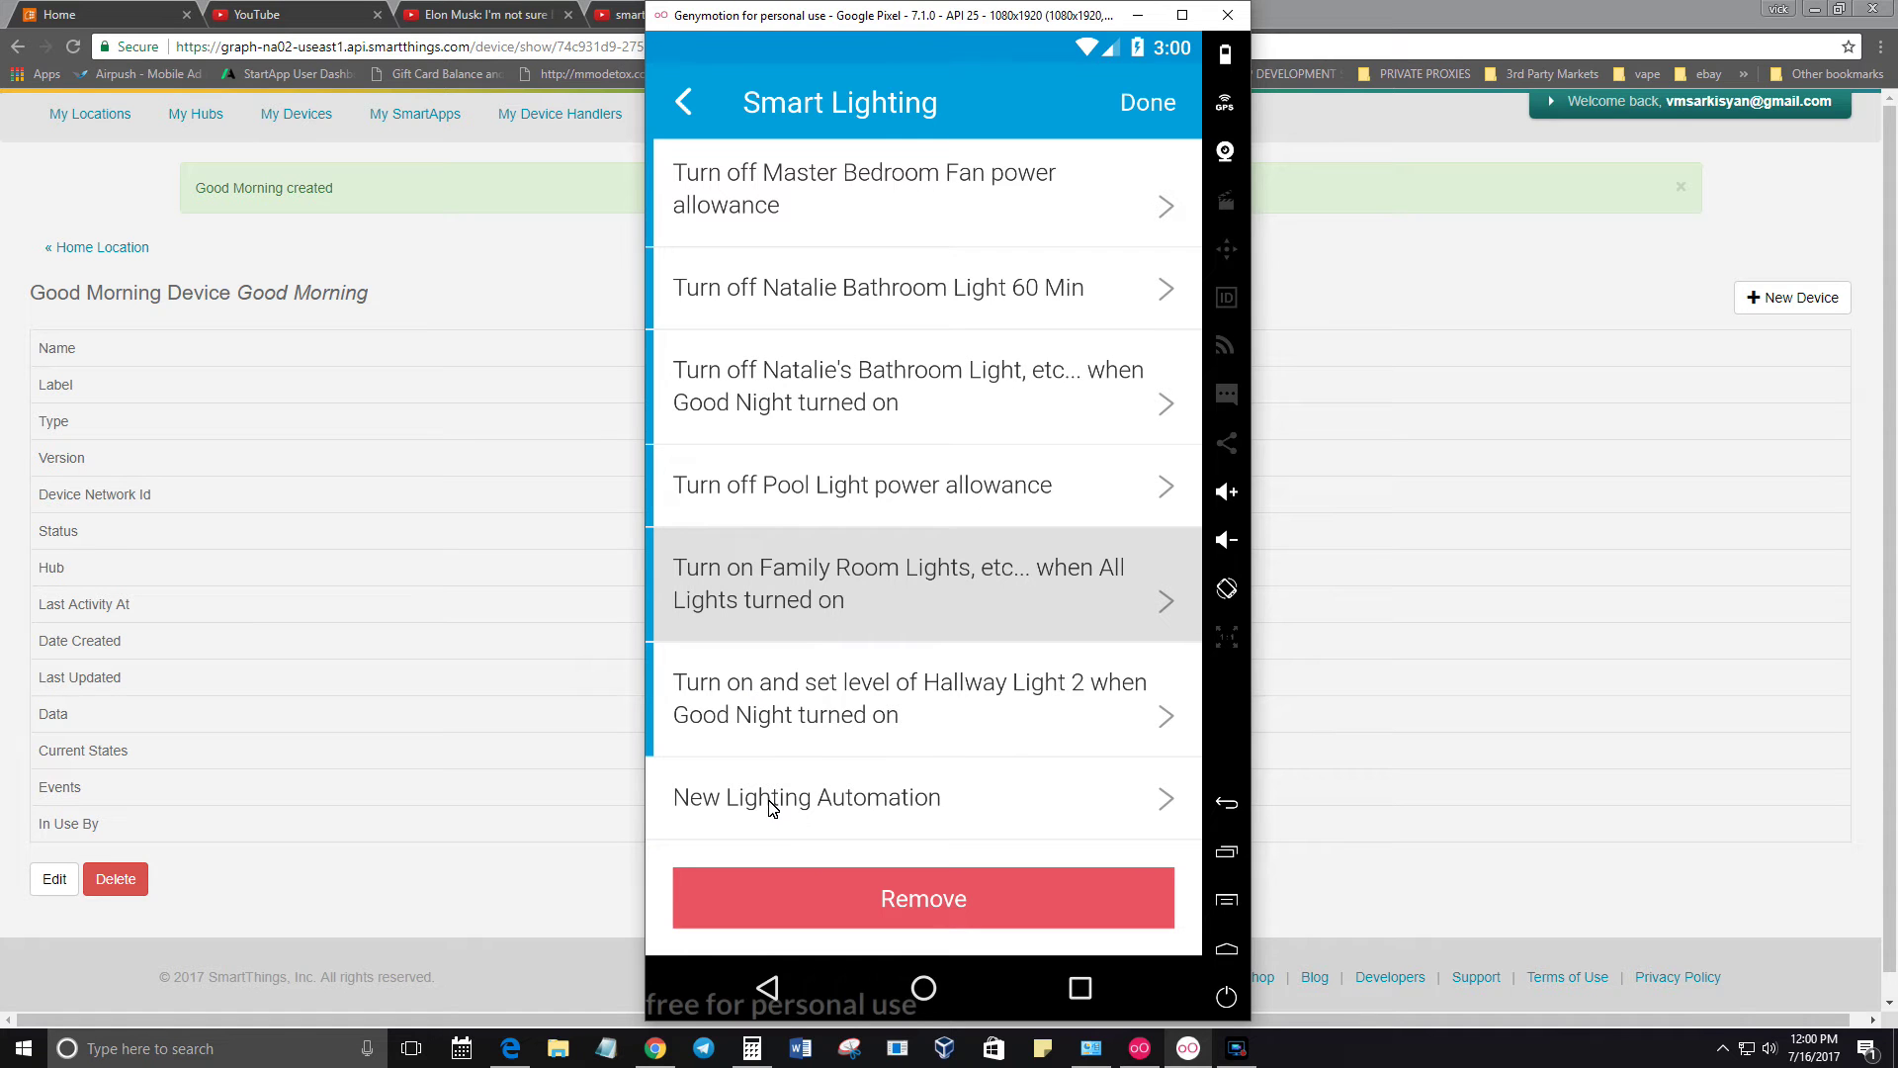
pyautogui.click(781, 798)
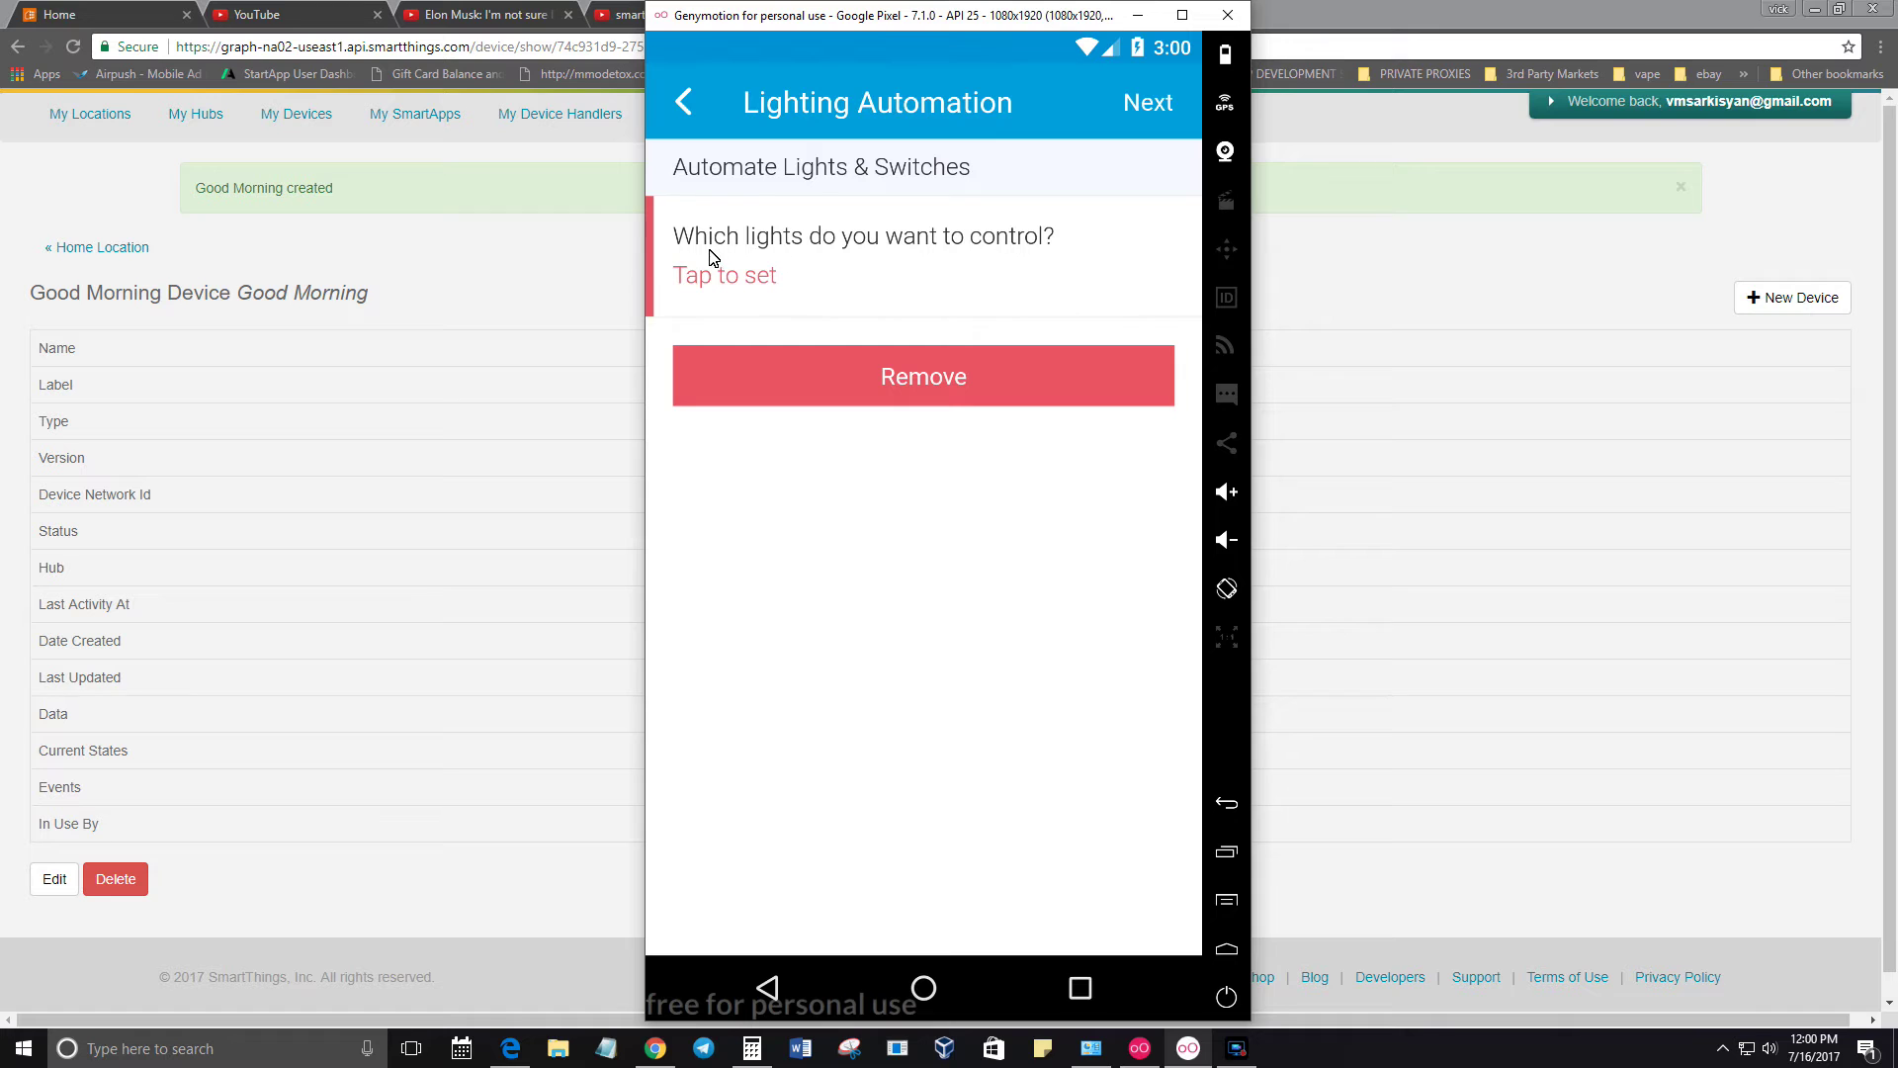
# Select Attic Fan 1 and Attic Fan 2 as the lights, with action Turn On
pyautogui.click(980, 259)
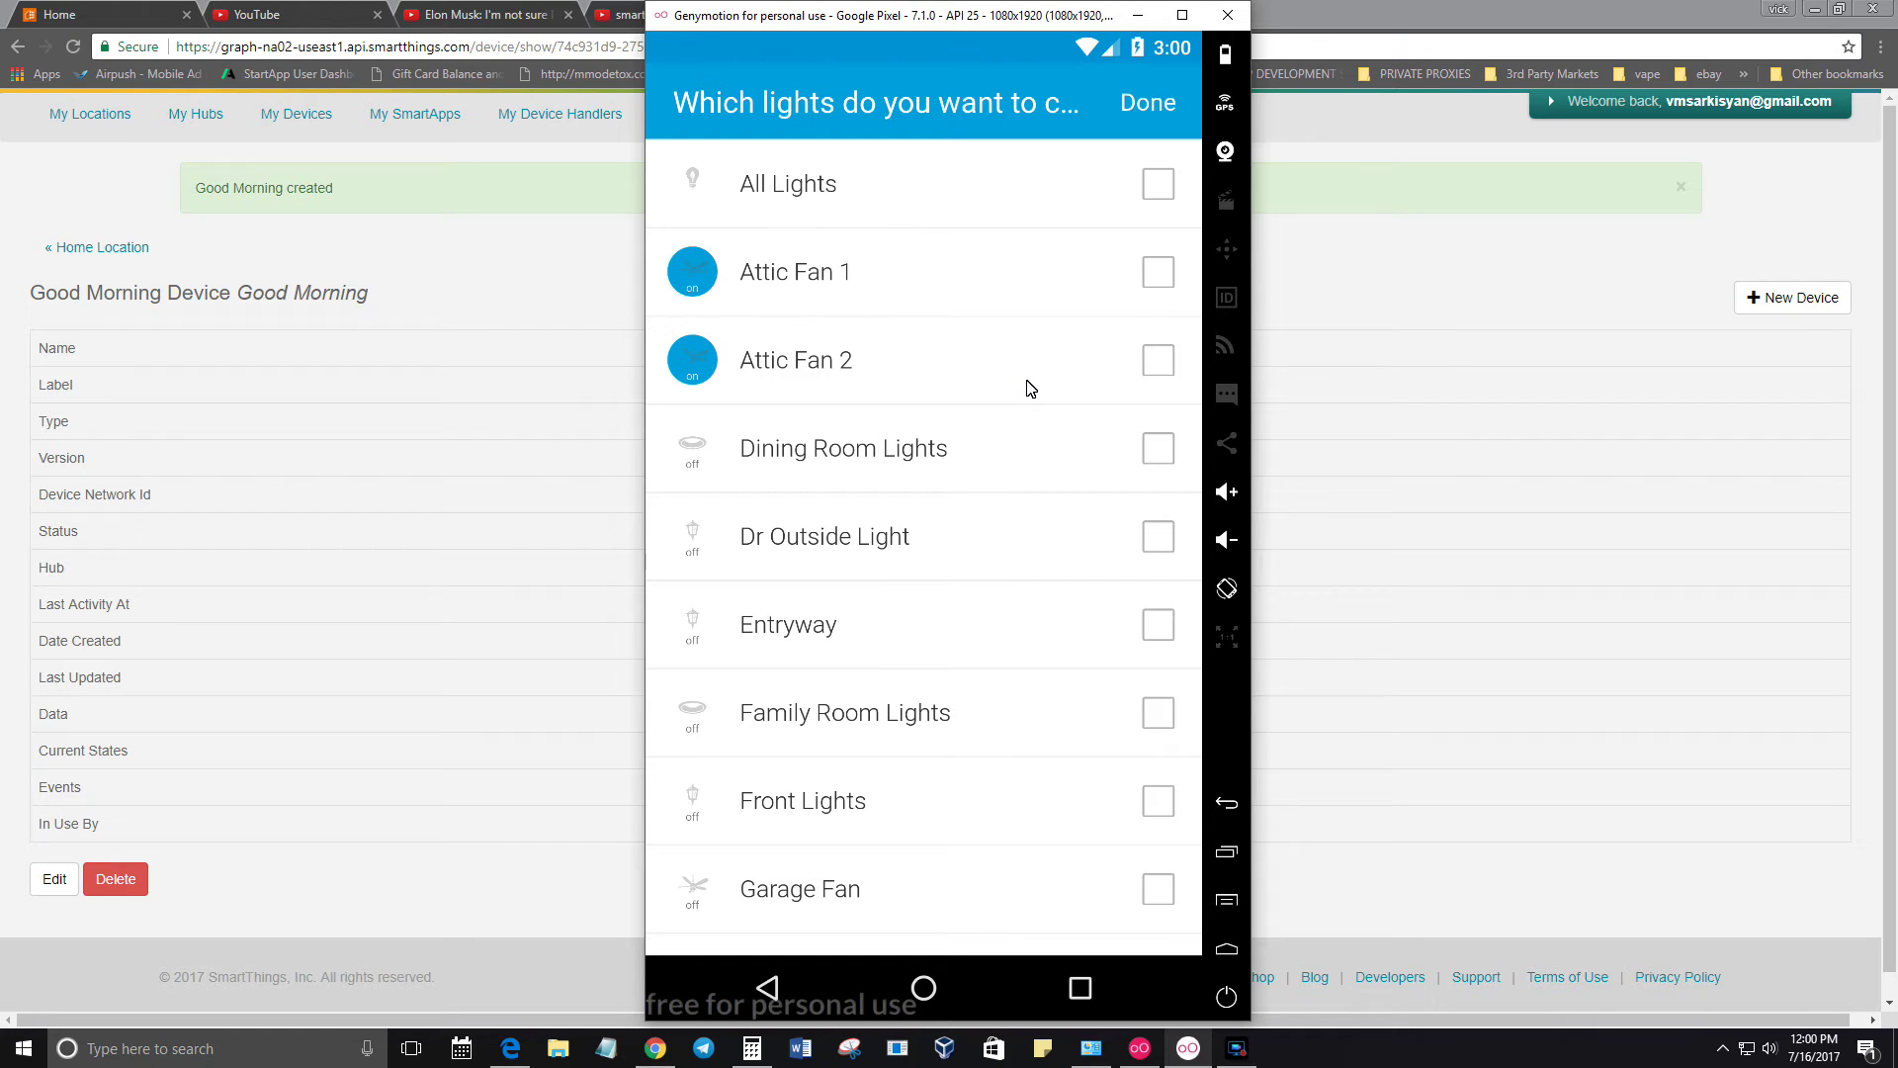
pyautogui.click(1150, 272)
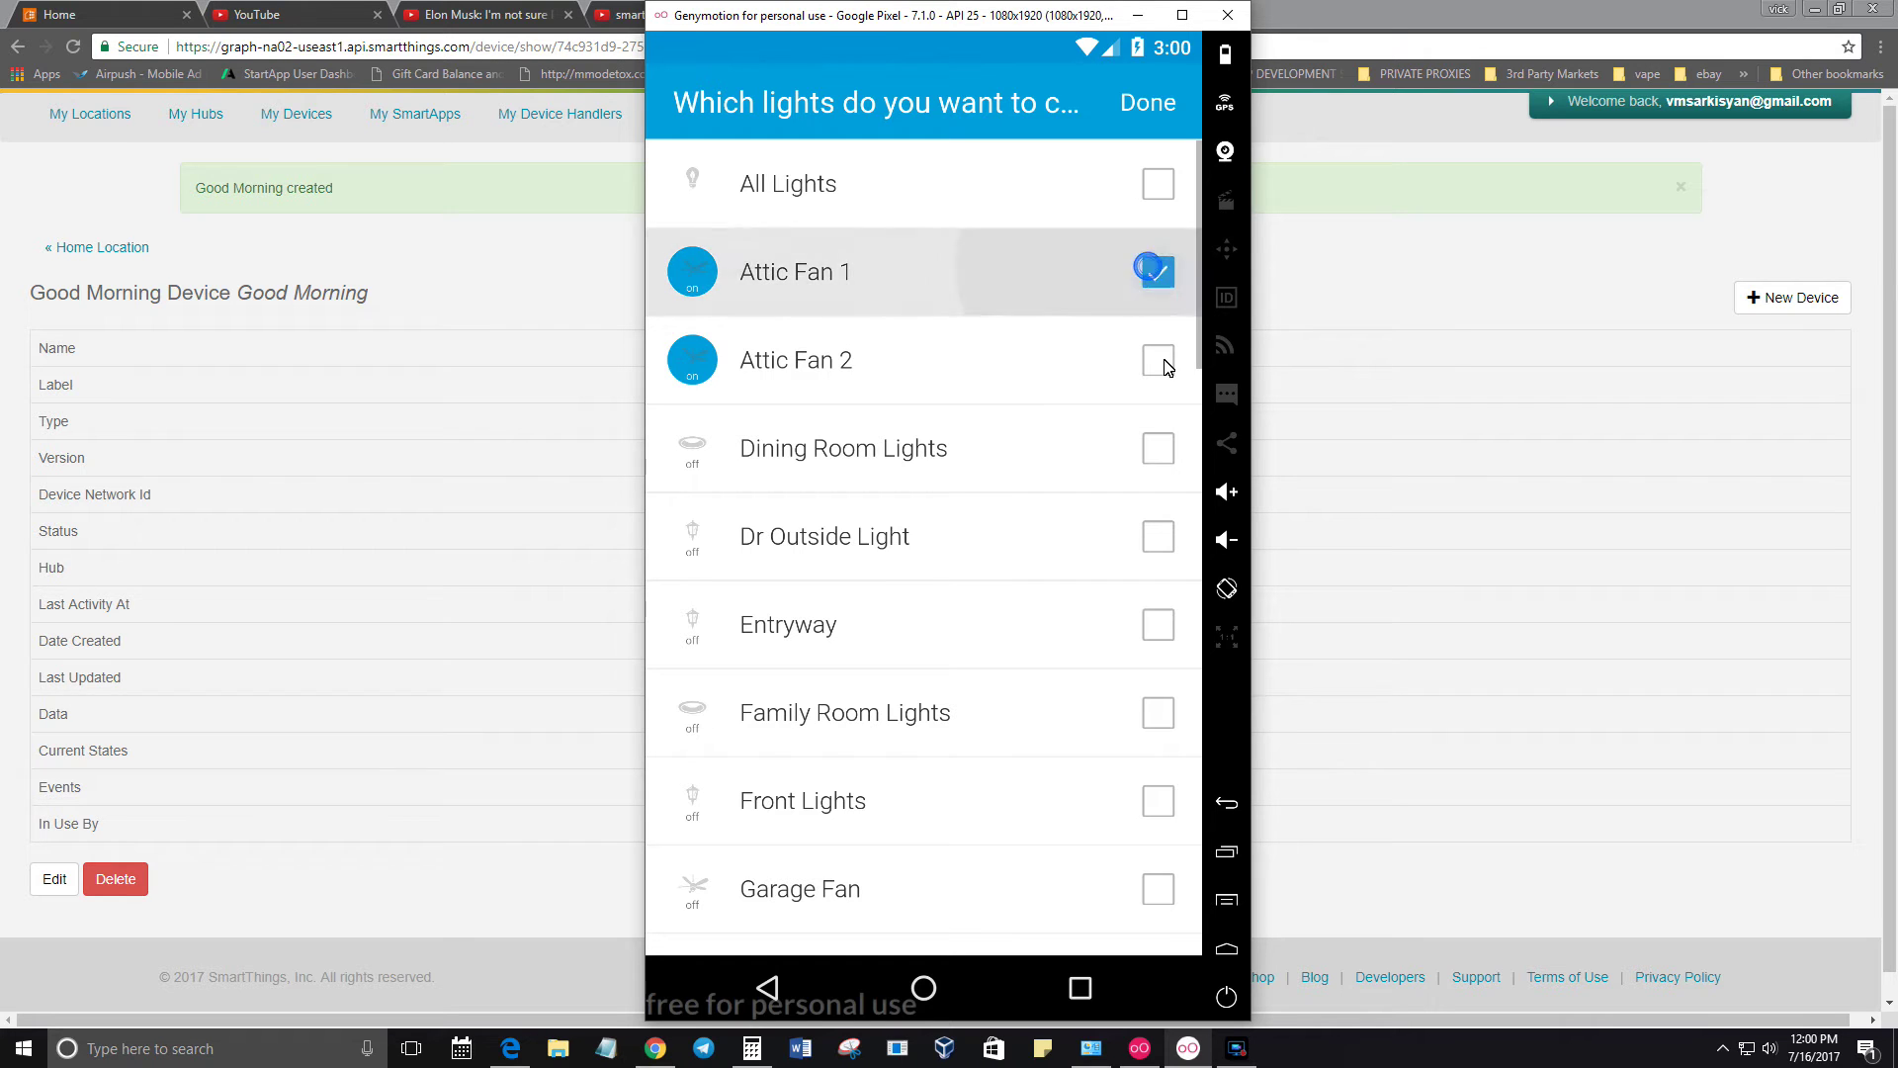
pyautogui.click(1158, 362)
pyautogui.click(1151, 110)
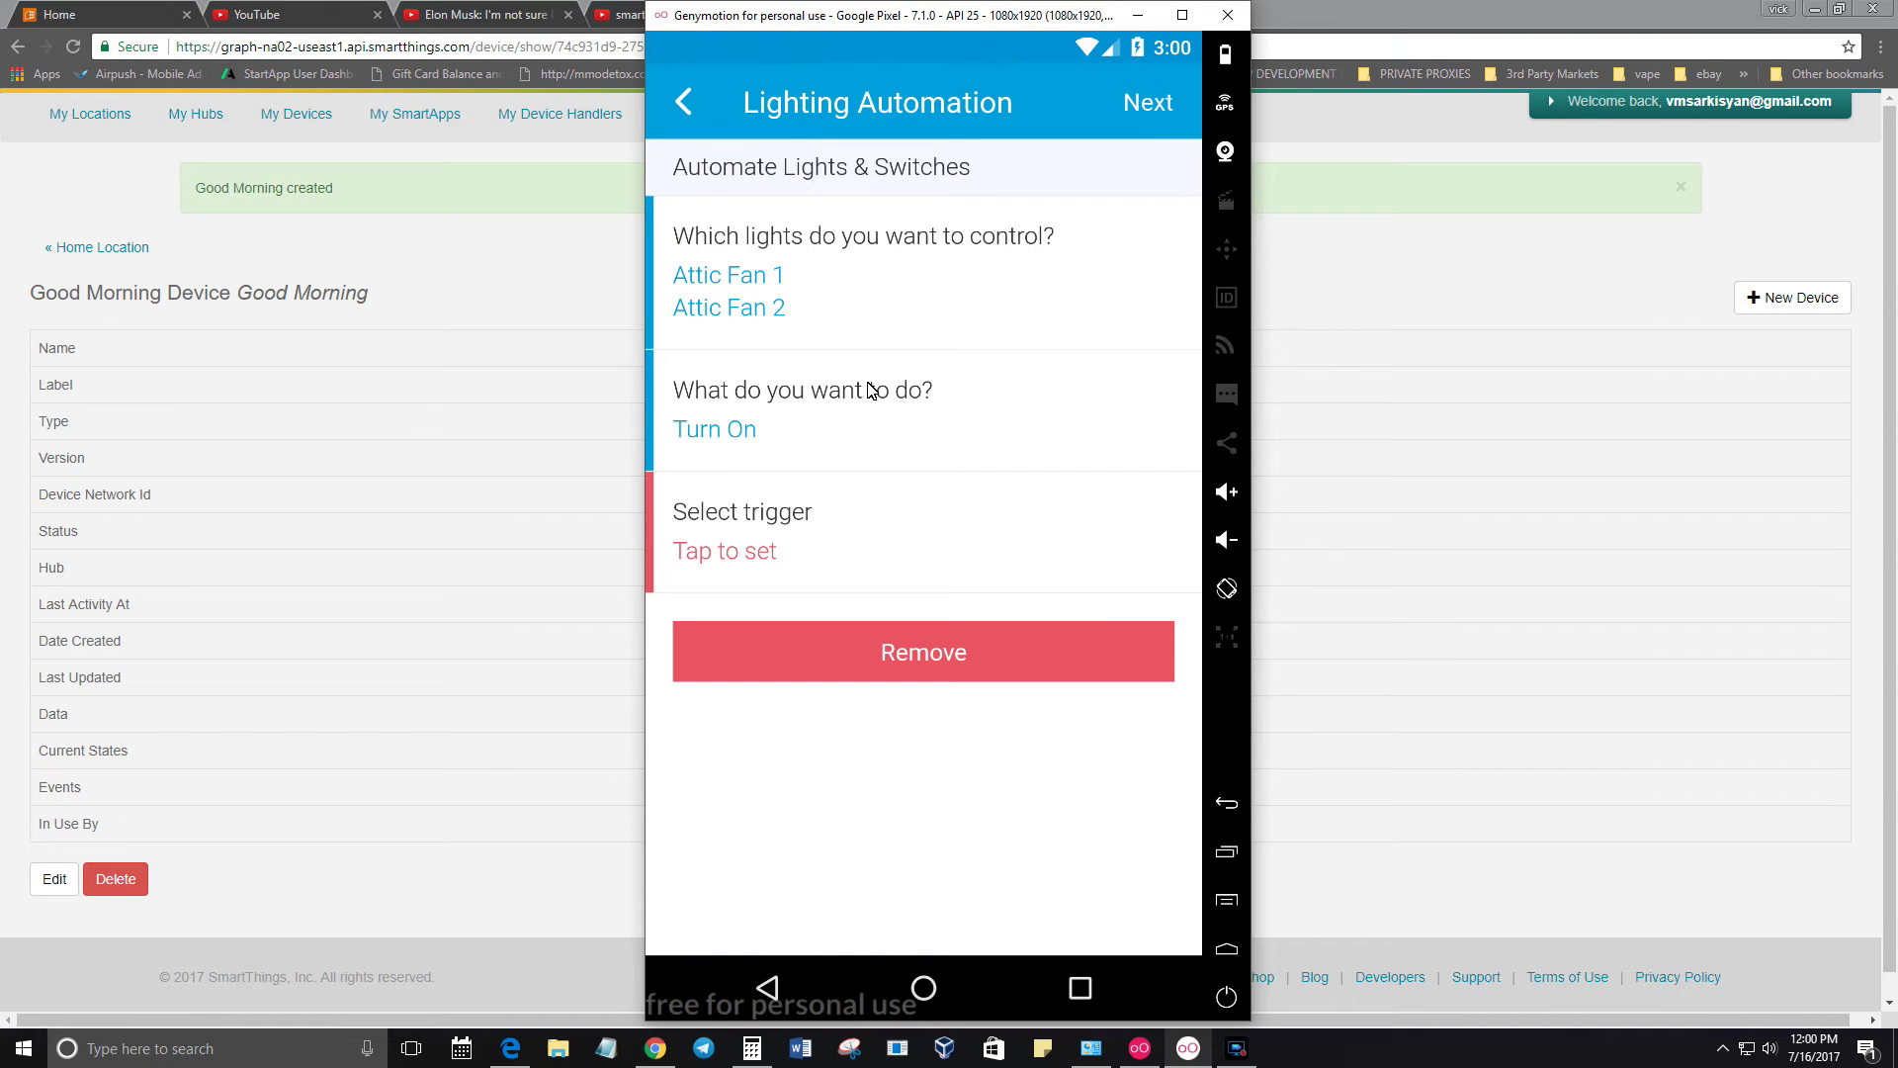
pyautogui.click(791, 430)
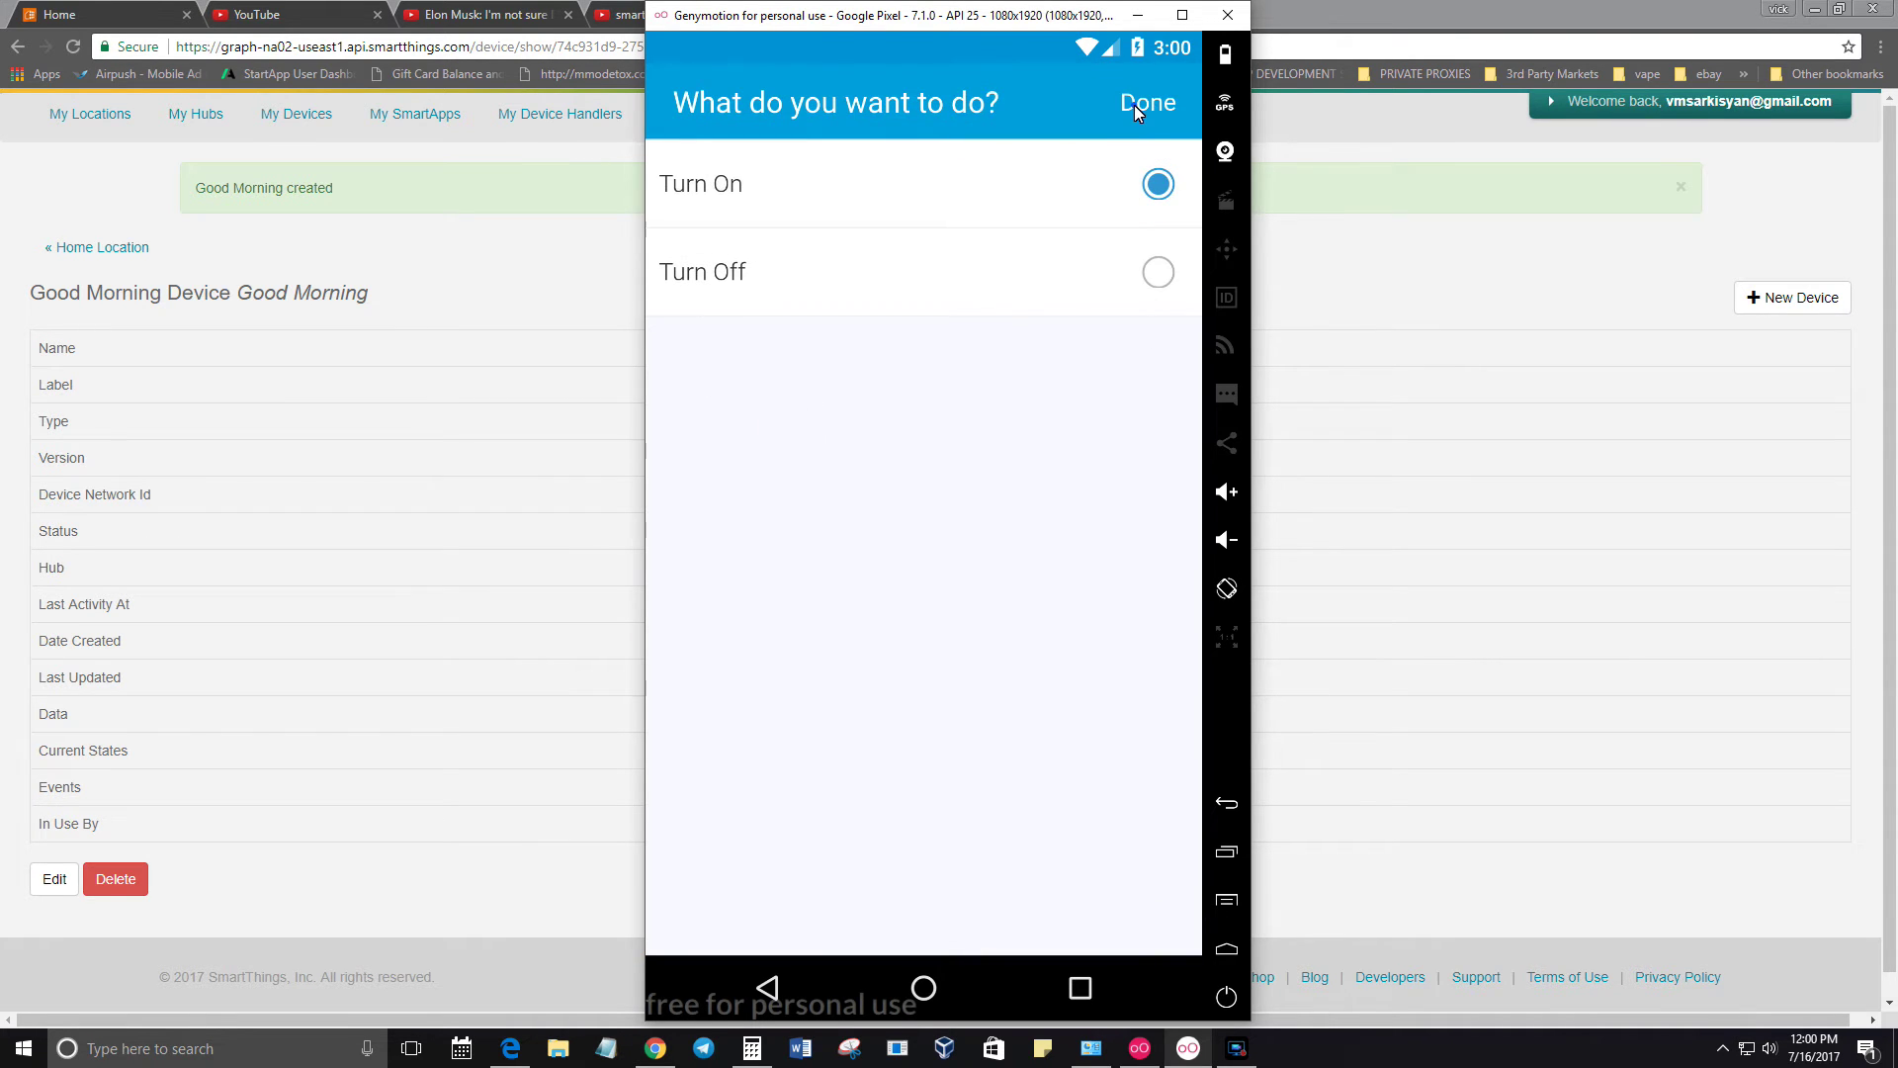
pyautogui.click(1135, 105)
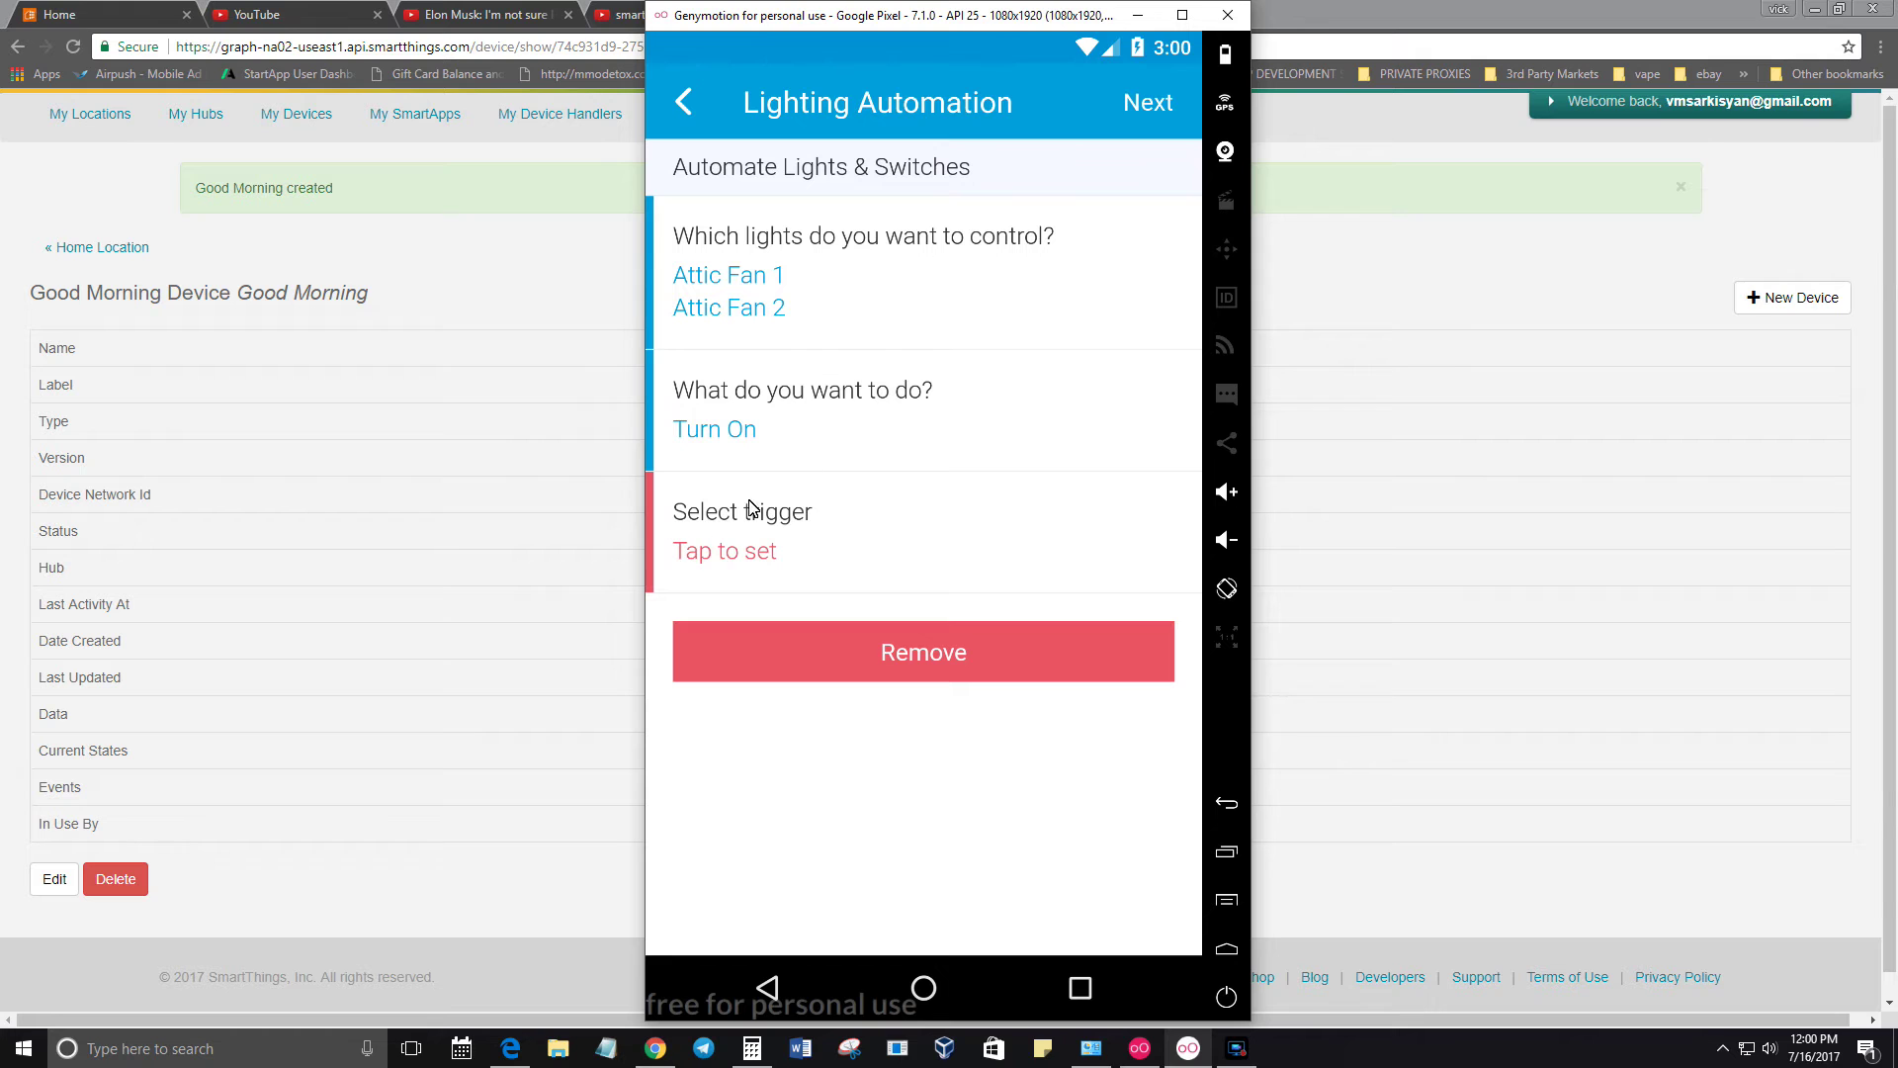
# Set the trigger to the Good Morning switch turning on, and go to the naming page
pyautogui.click(738, 544)
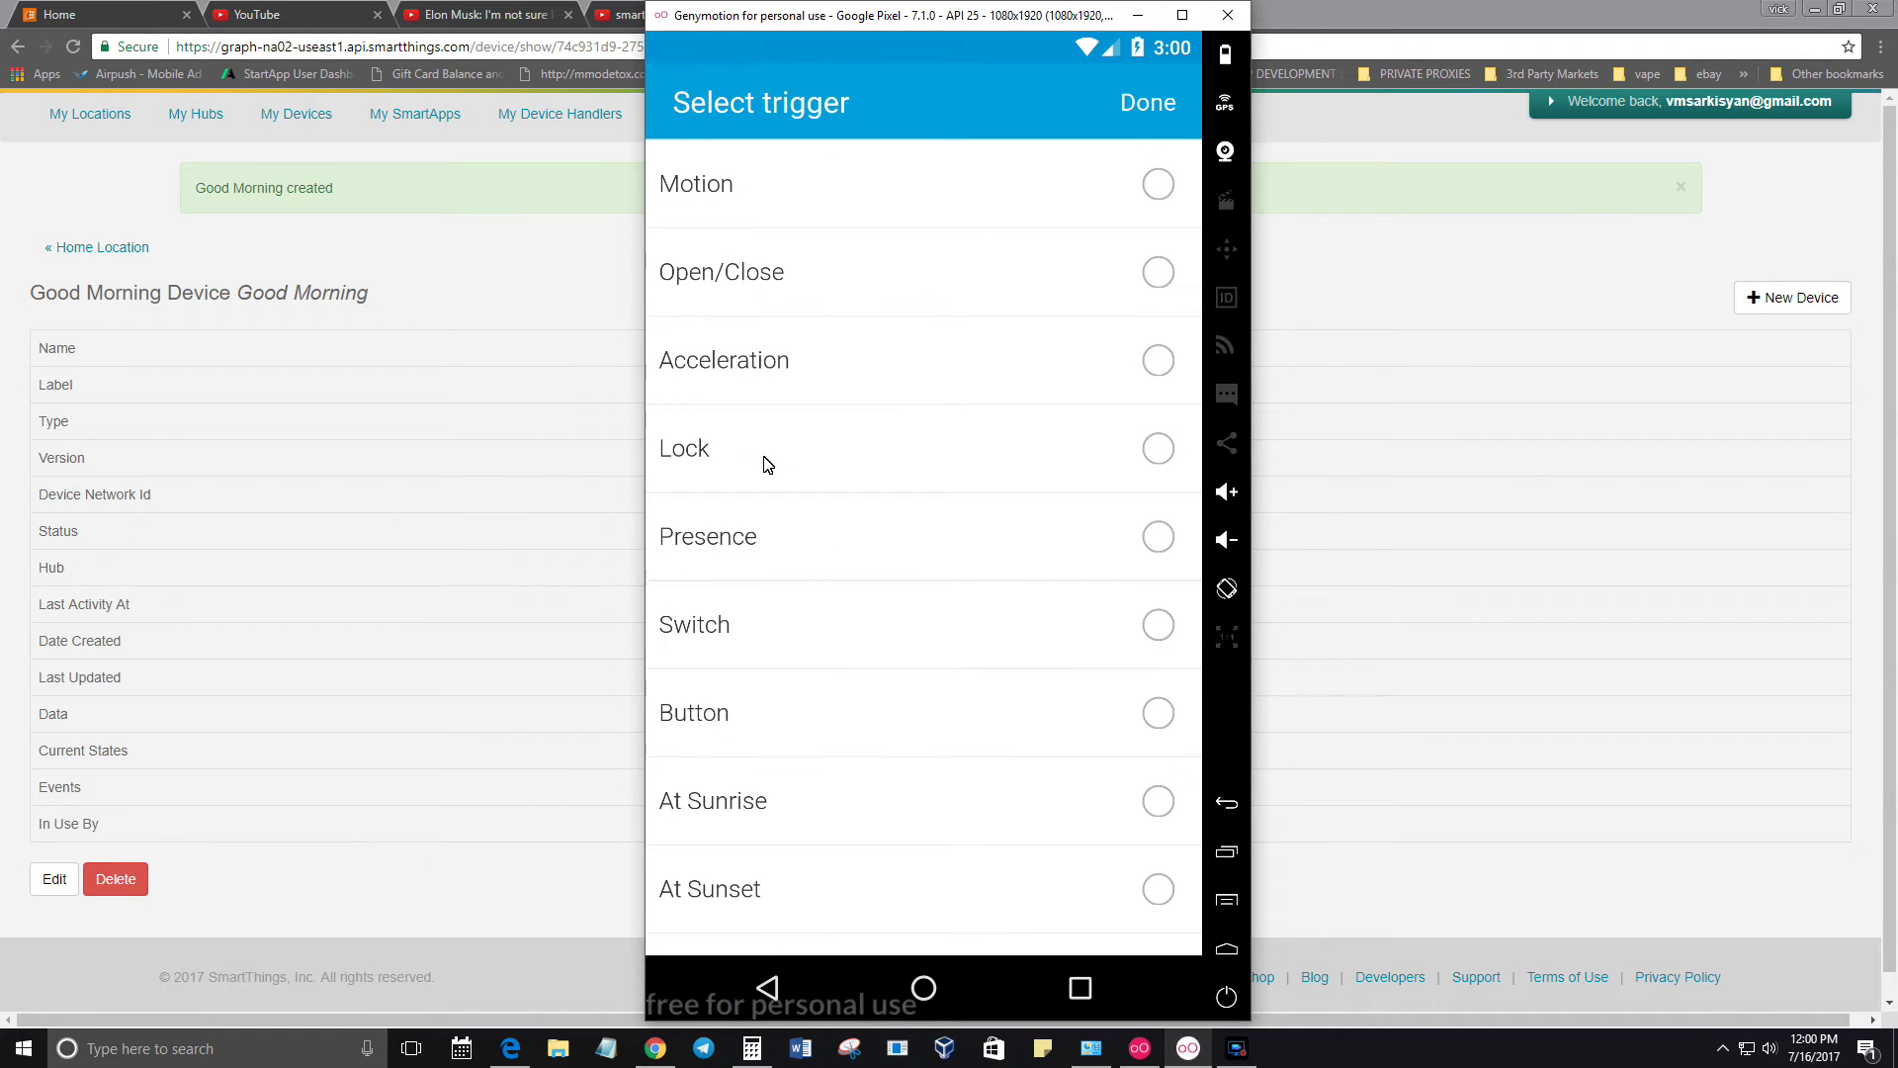
pyautogui.click(736, 636)
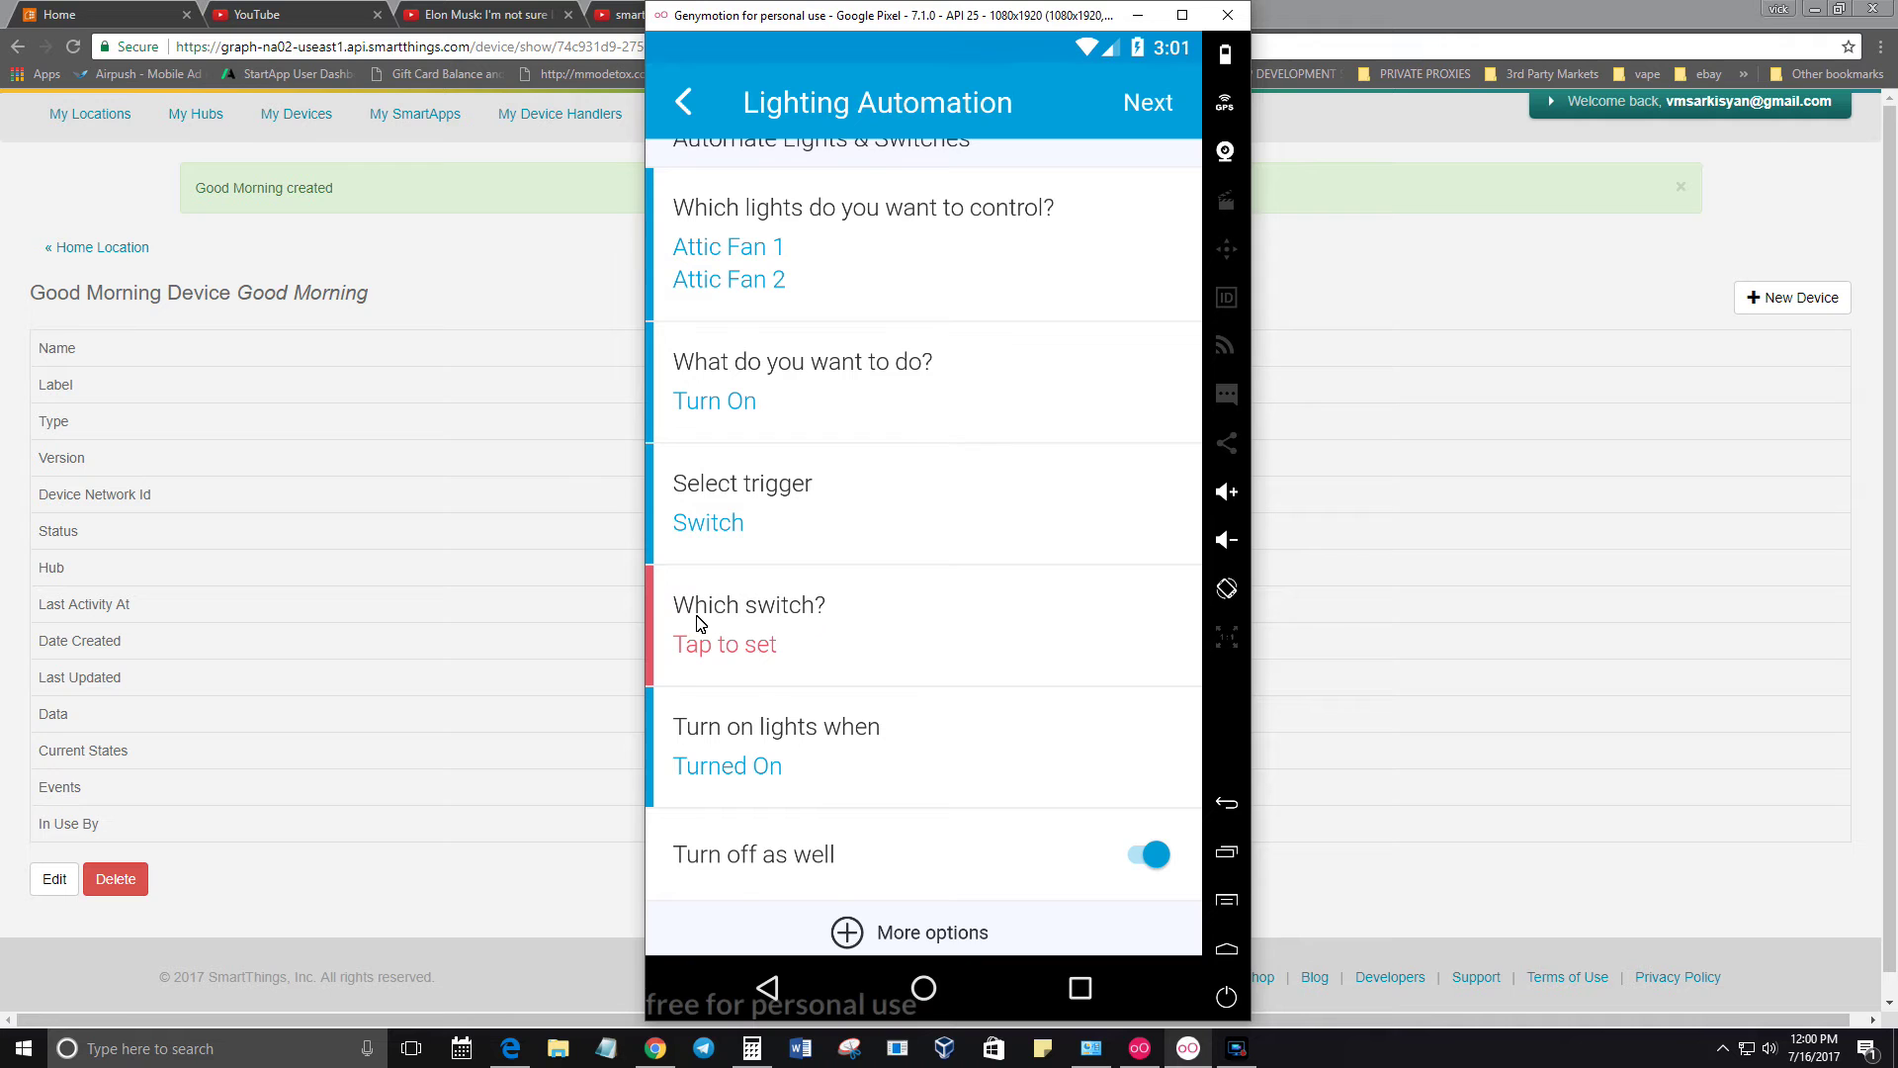
pyautogui.click(733, 639)
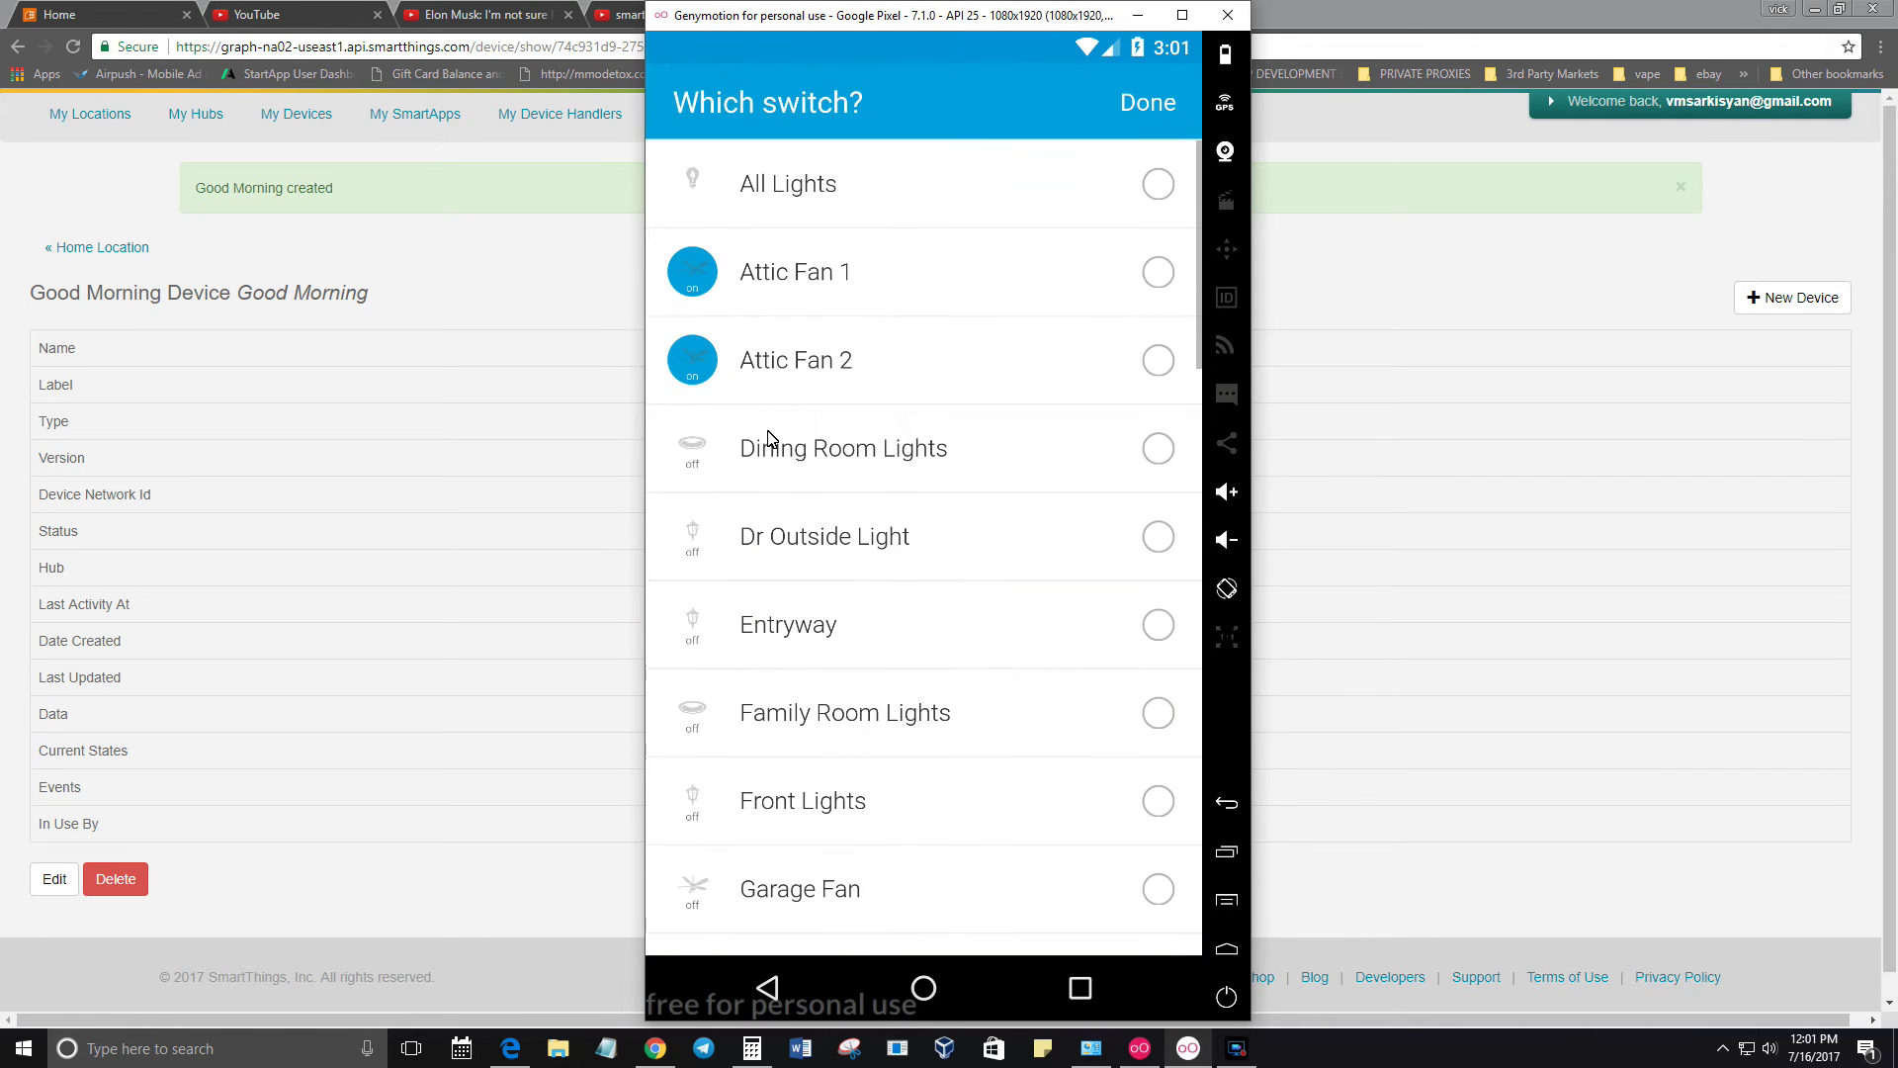
pyautogui.scroll(-3, 794, 540)
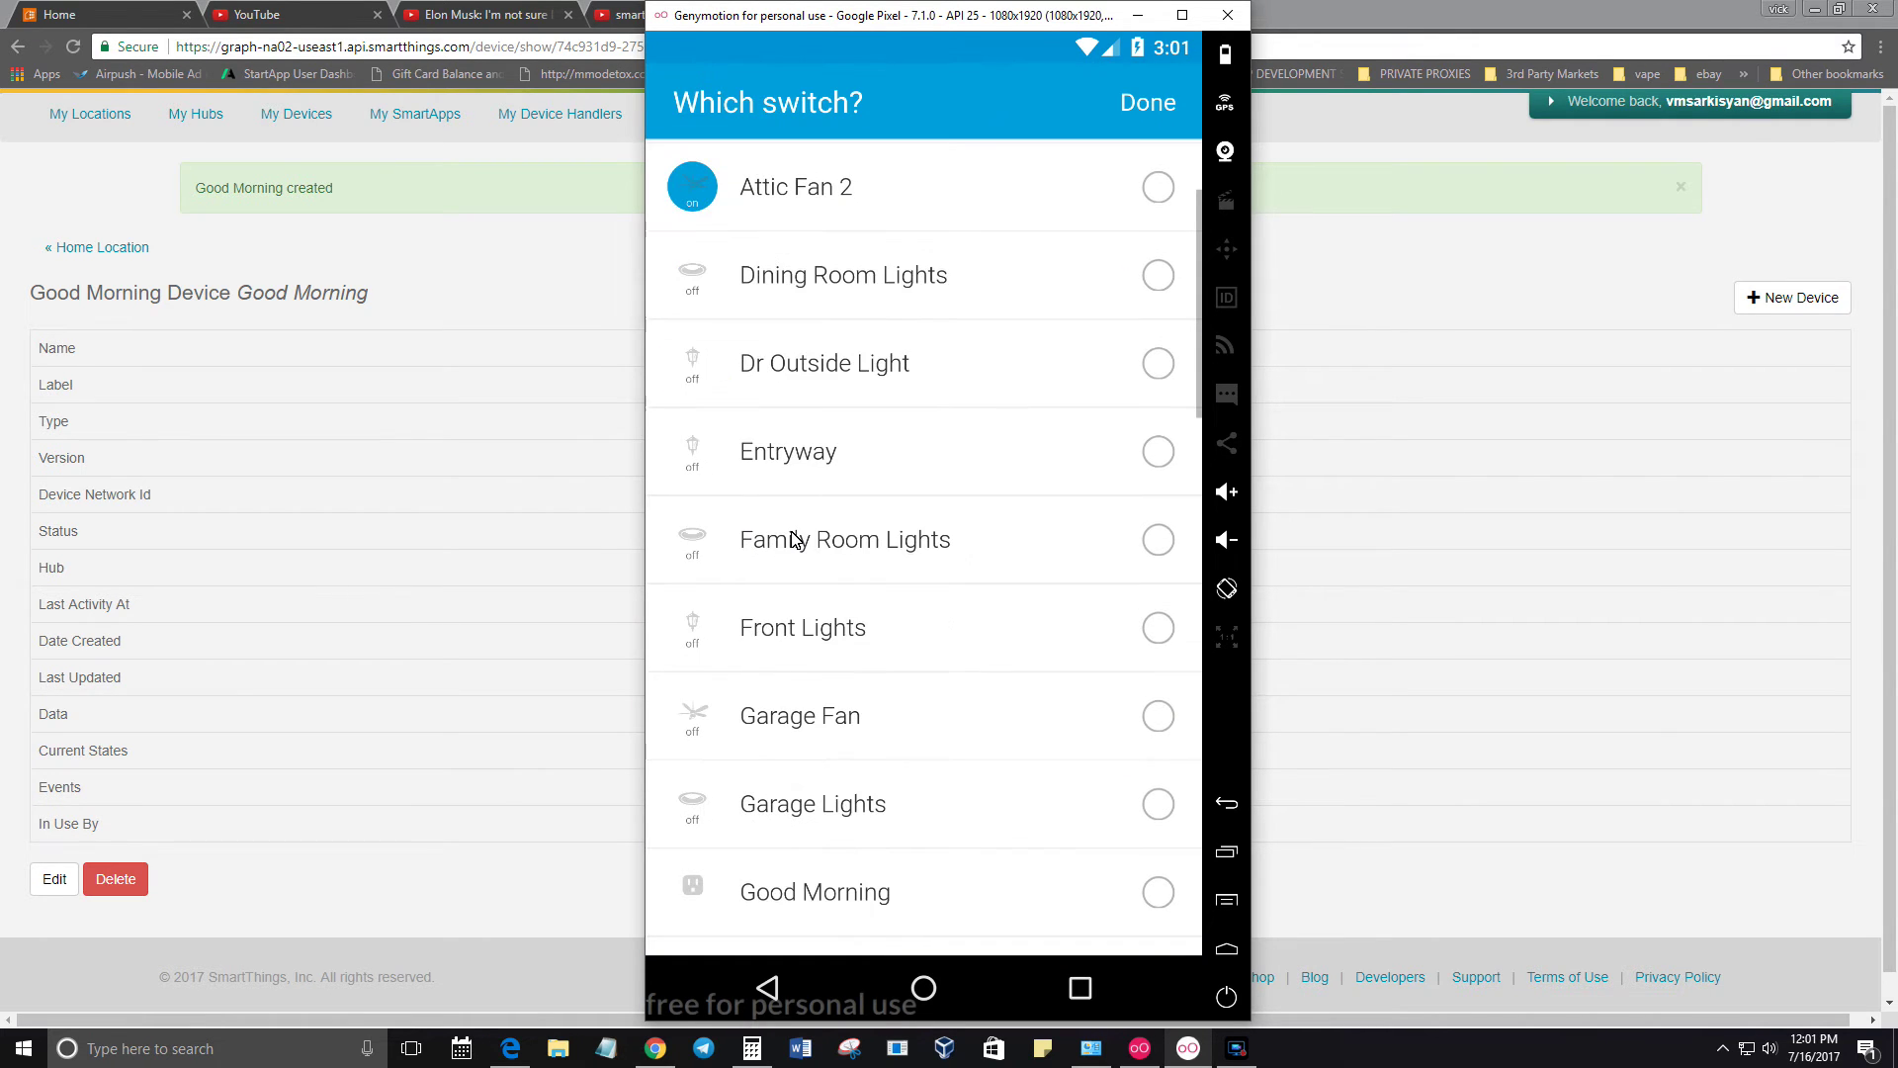
pyautogui.scroll(-1, 795, 584)
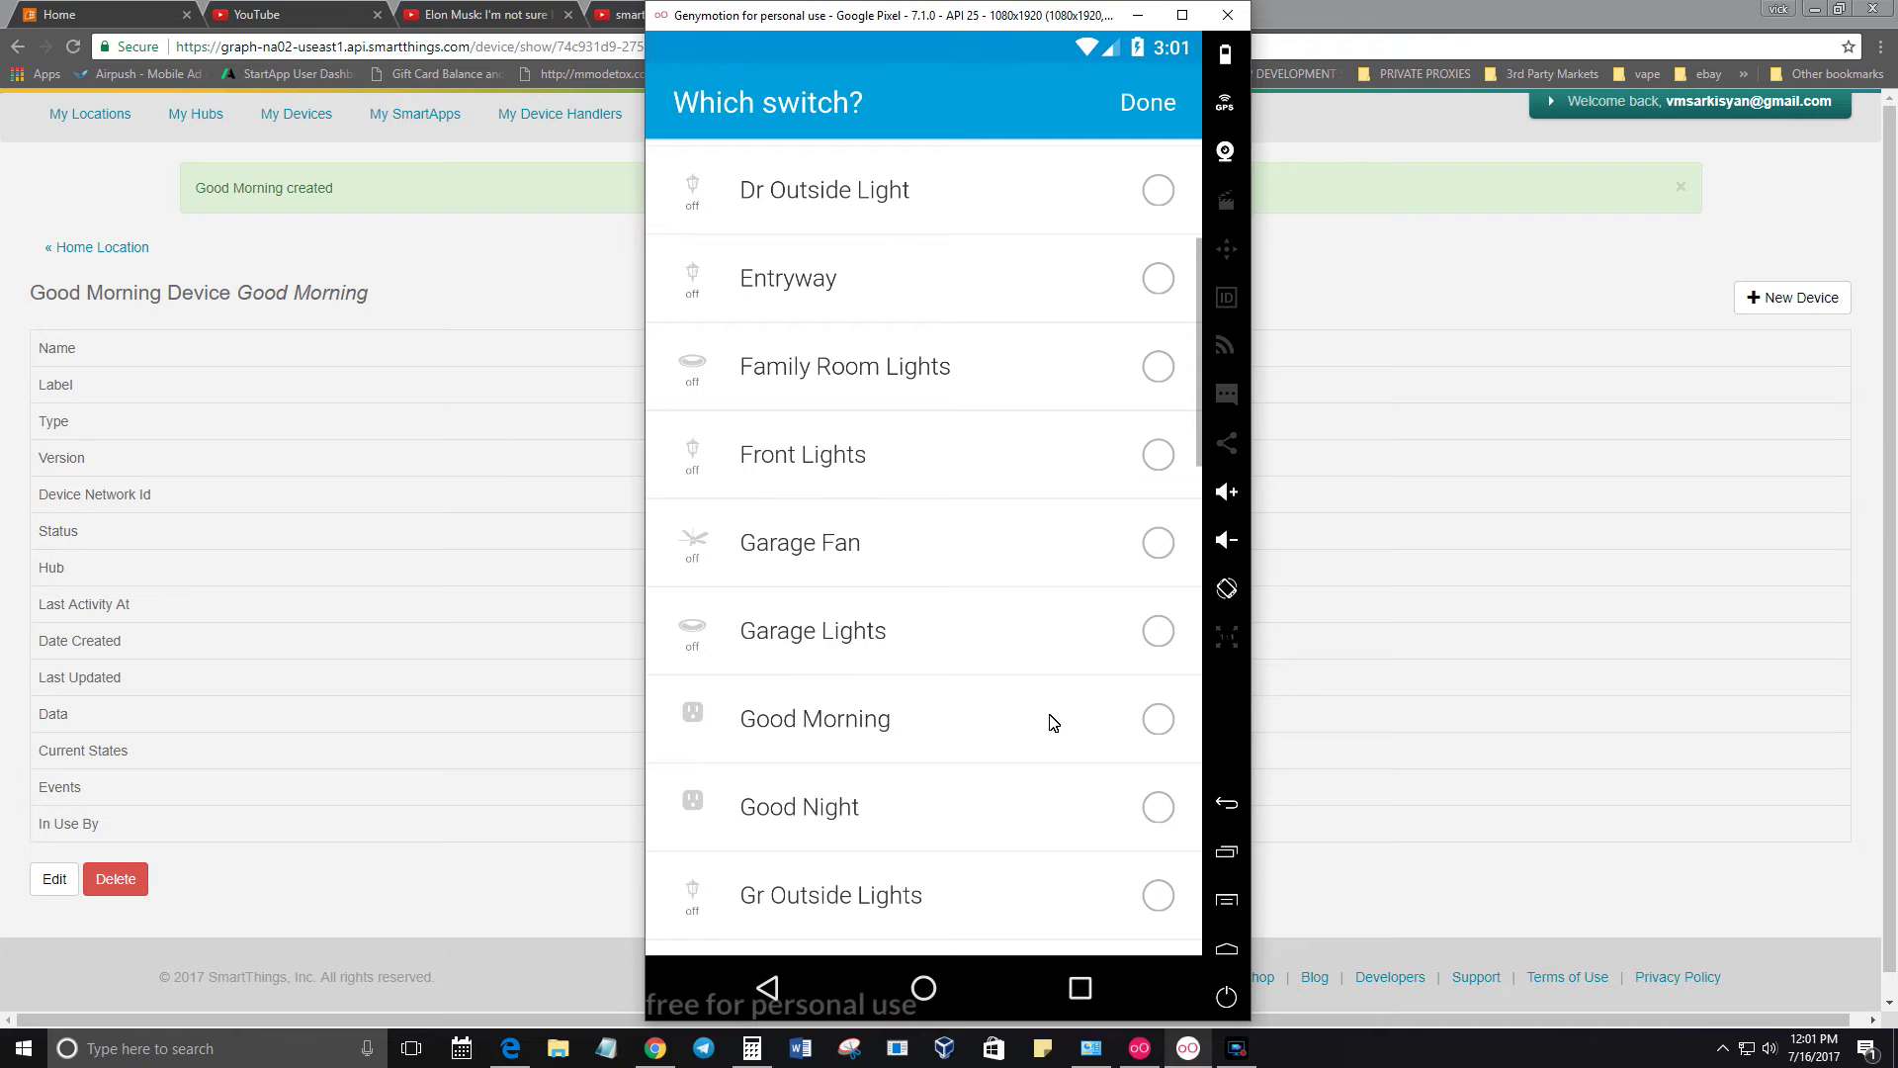
pyautogui.click(1157, 720)
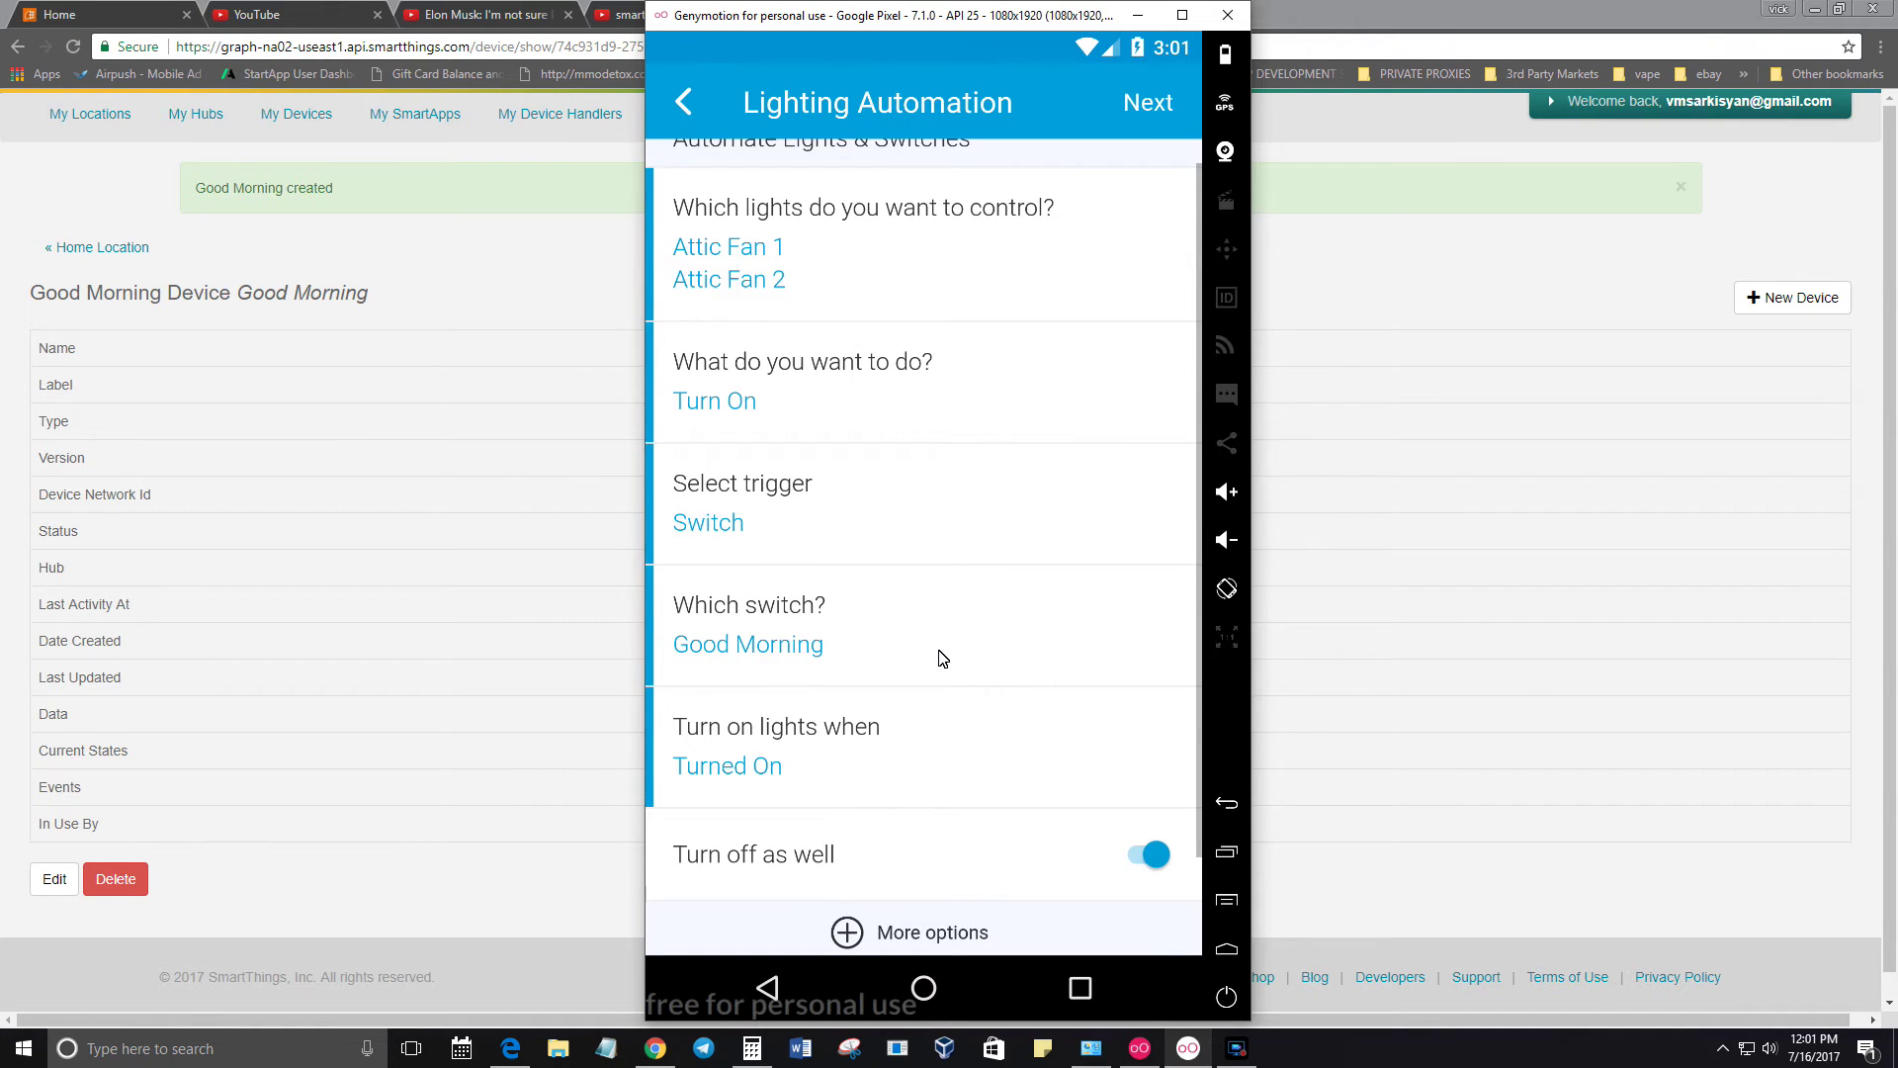
pyautogui.scroll(-1, 942, 659)
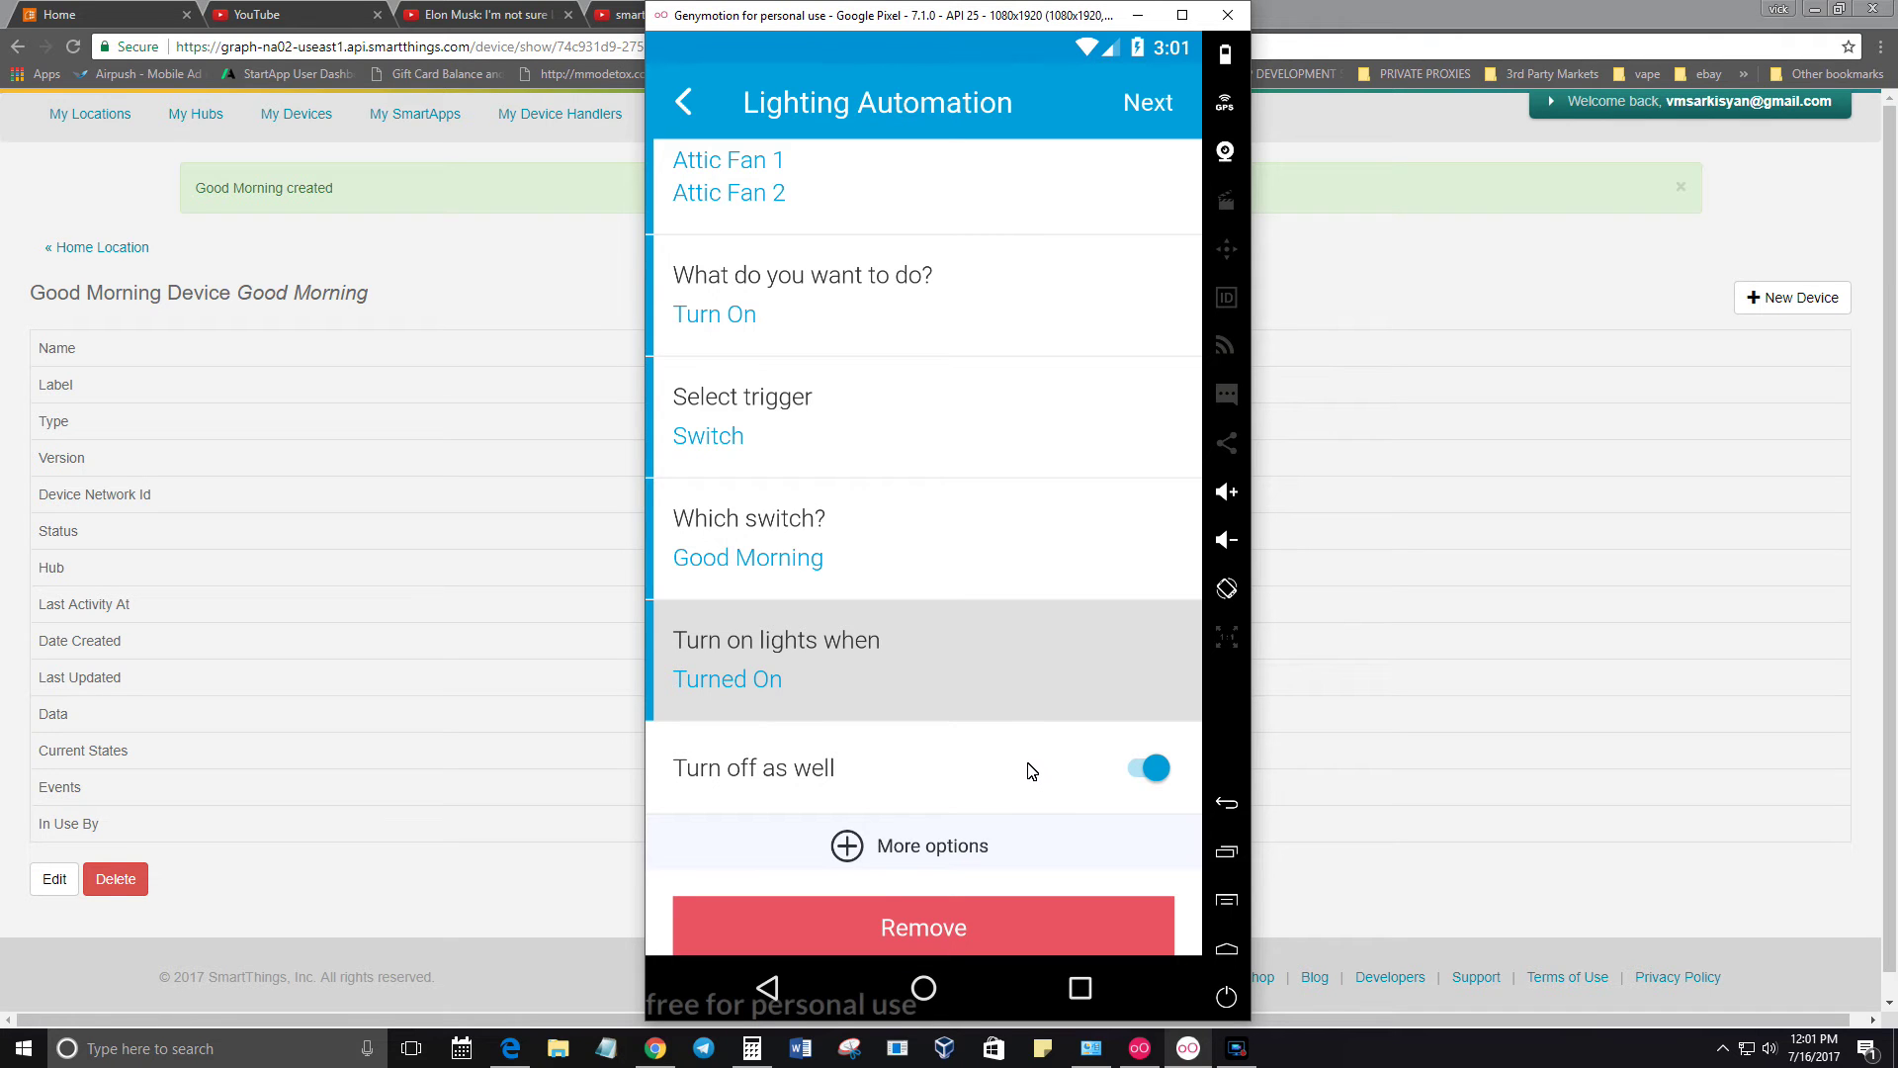
pyautogui.scroll(2, 955, 327)
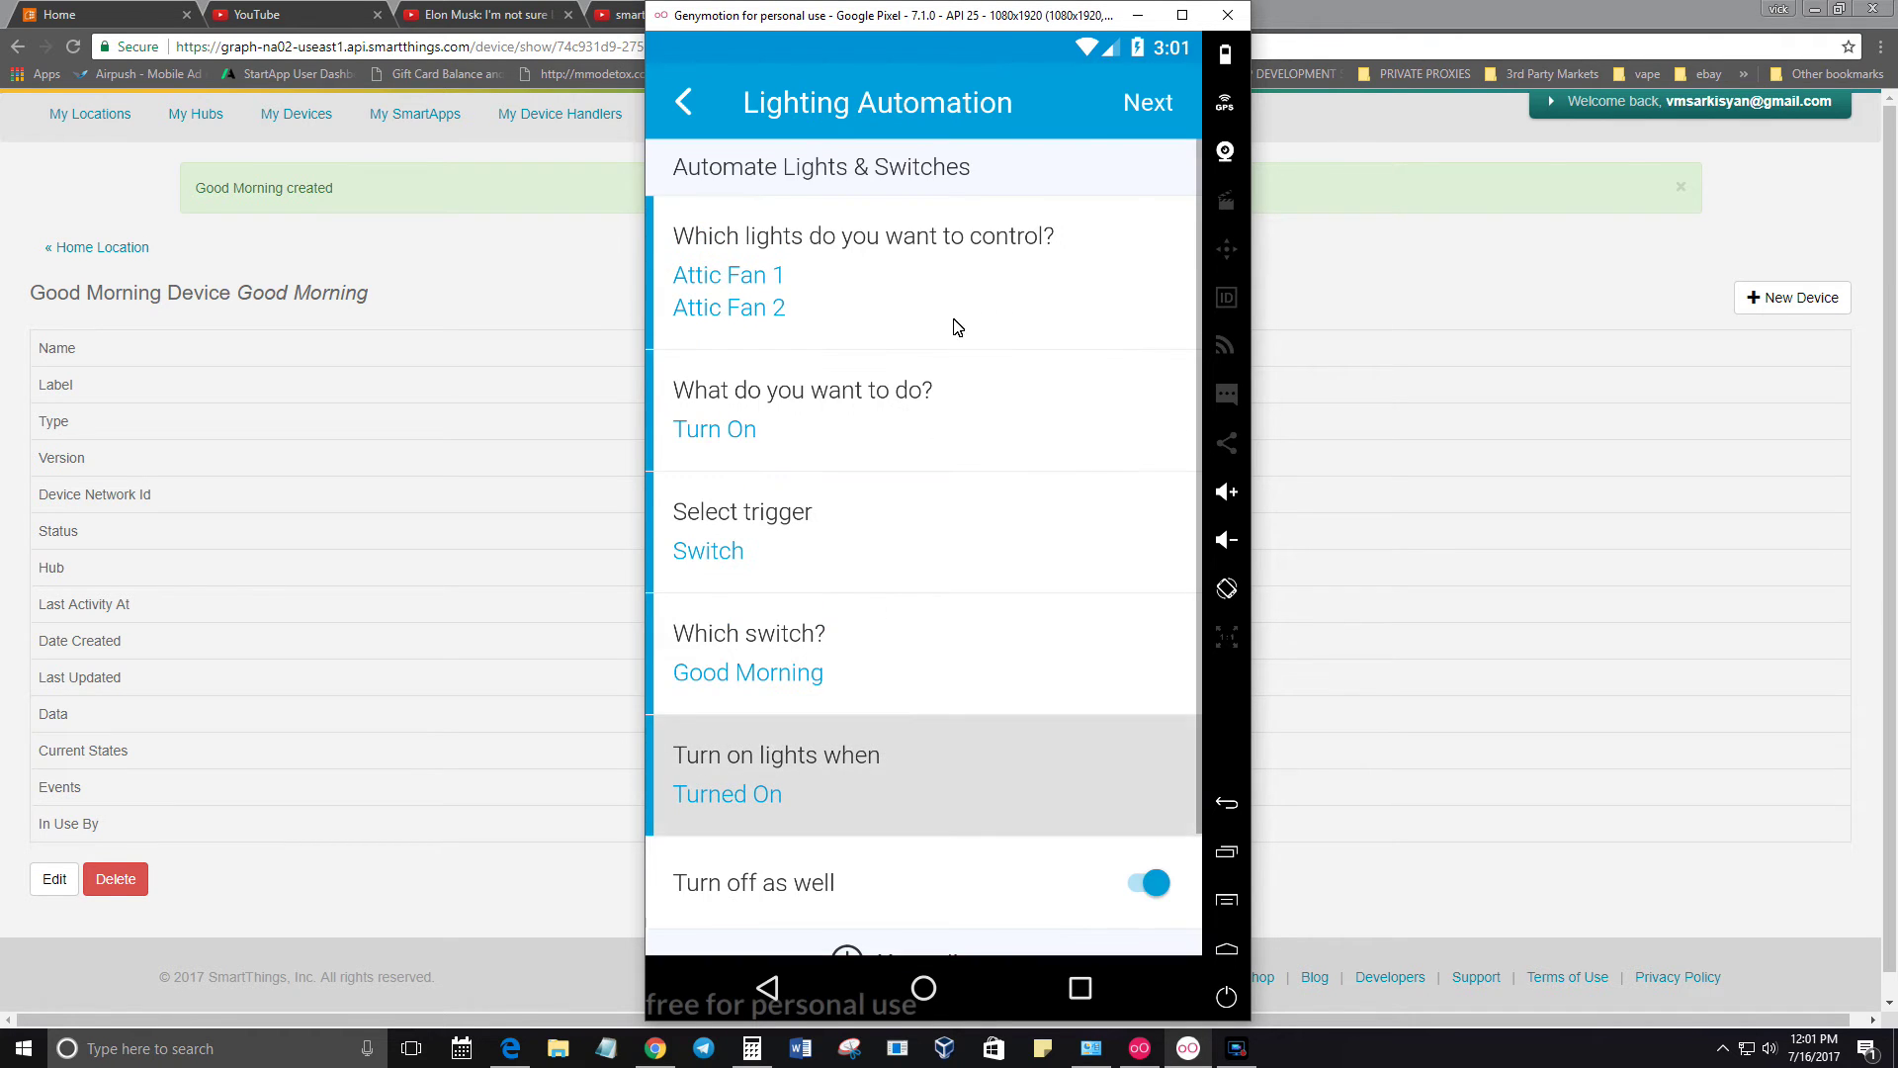
pyautogui.click(1147, 102)
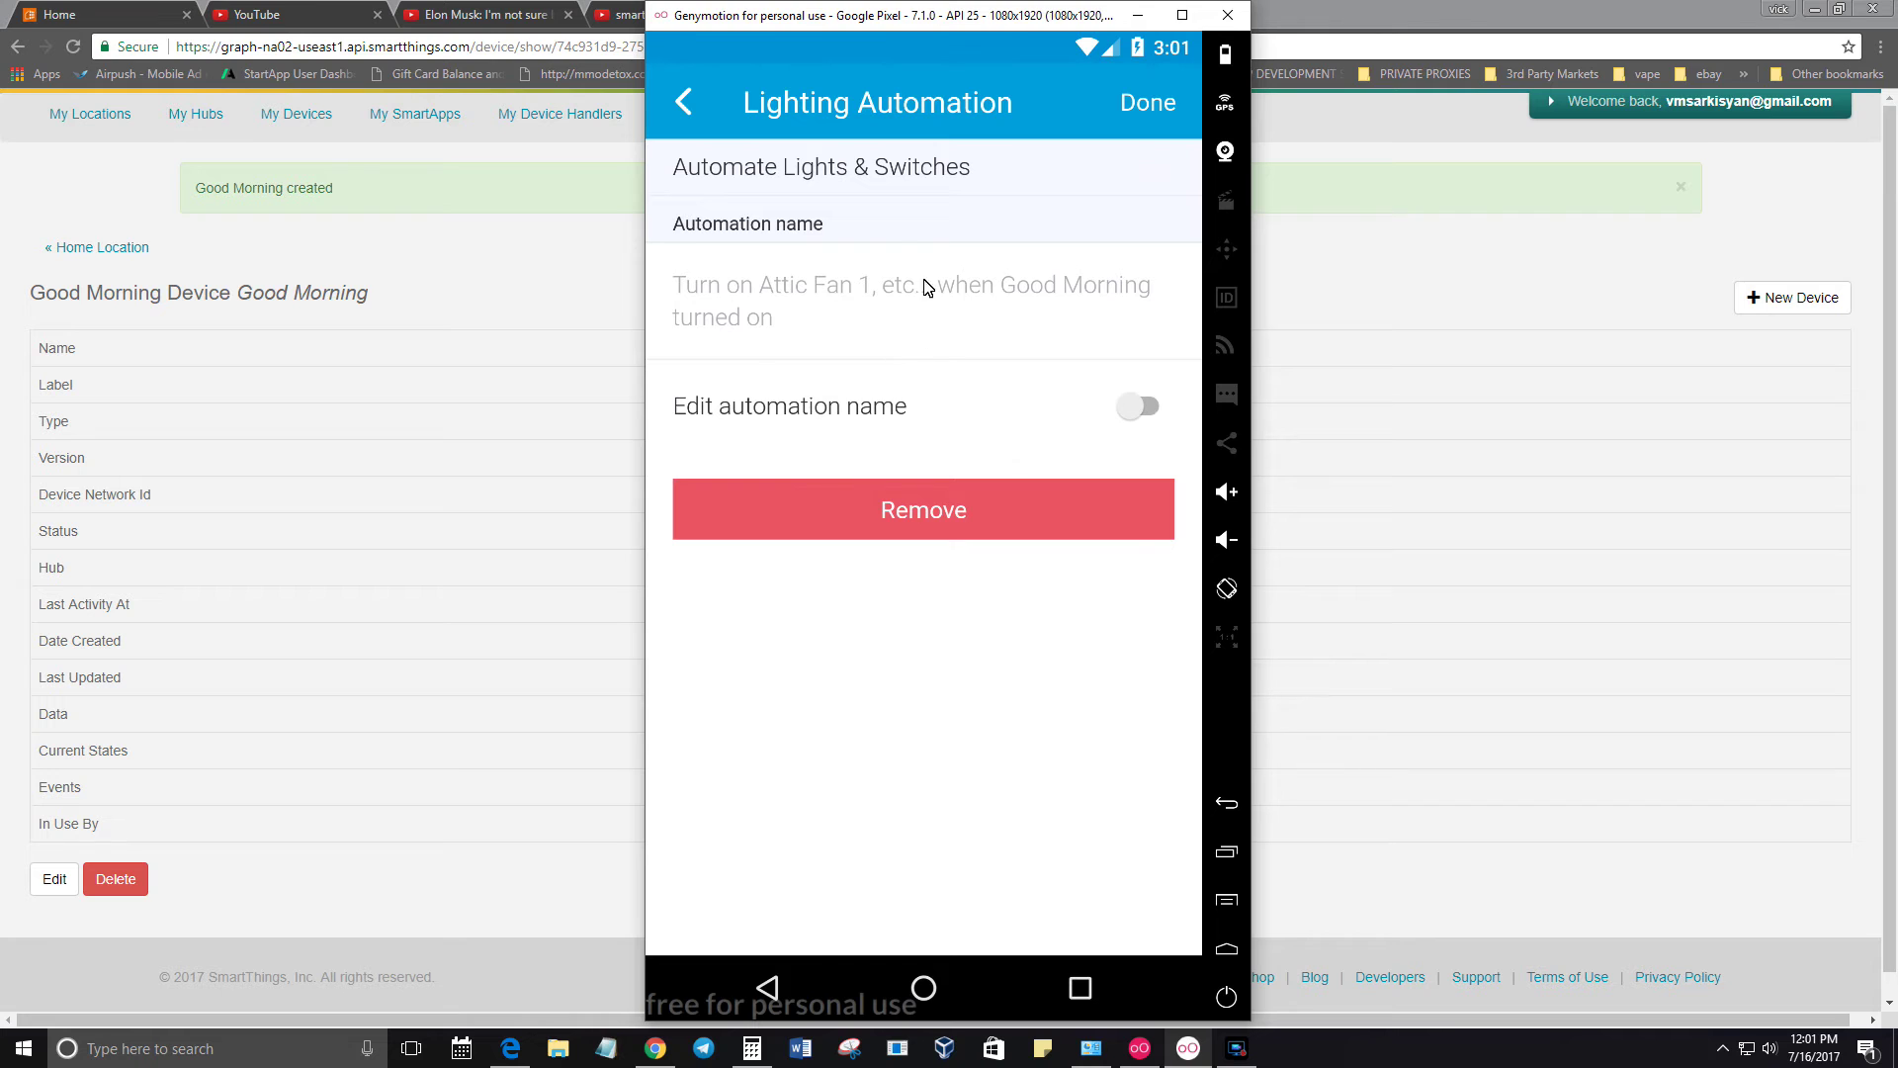
# Save the Attic Fan automation, reopen SmartThings from the app drawer, and return to My Home
pyautogui.click(1145, 107)
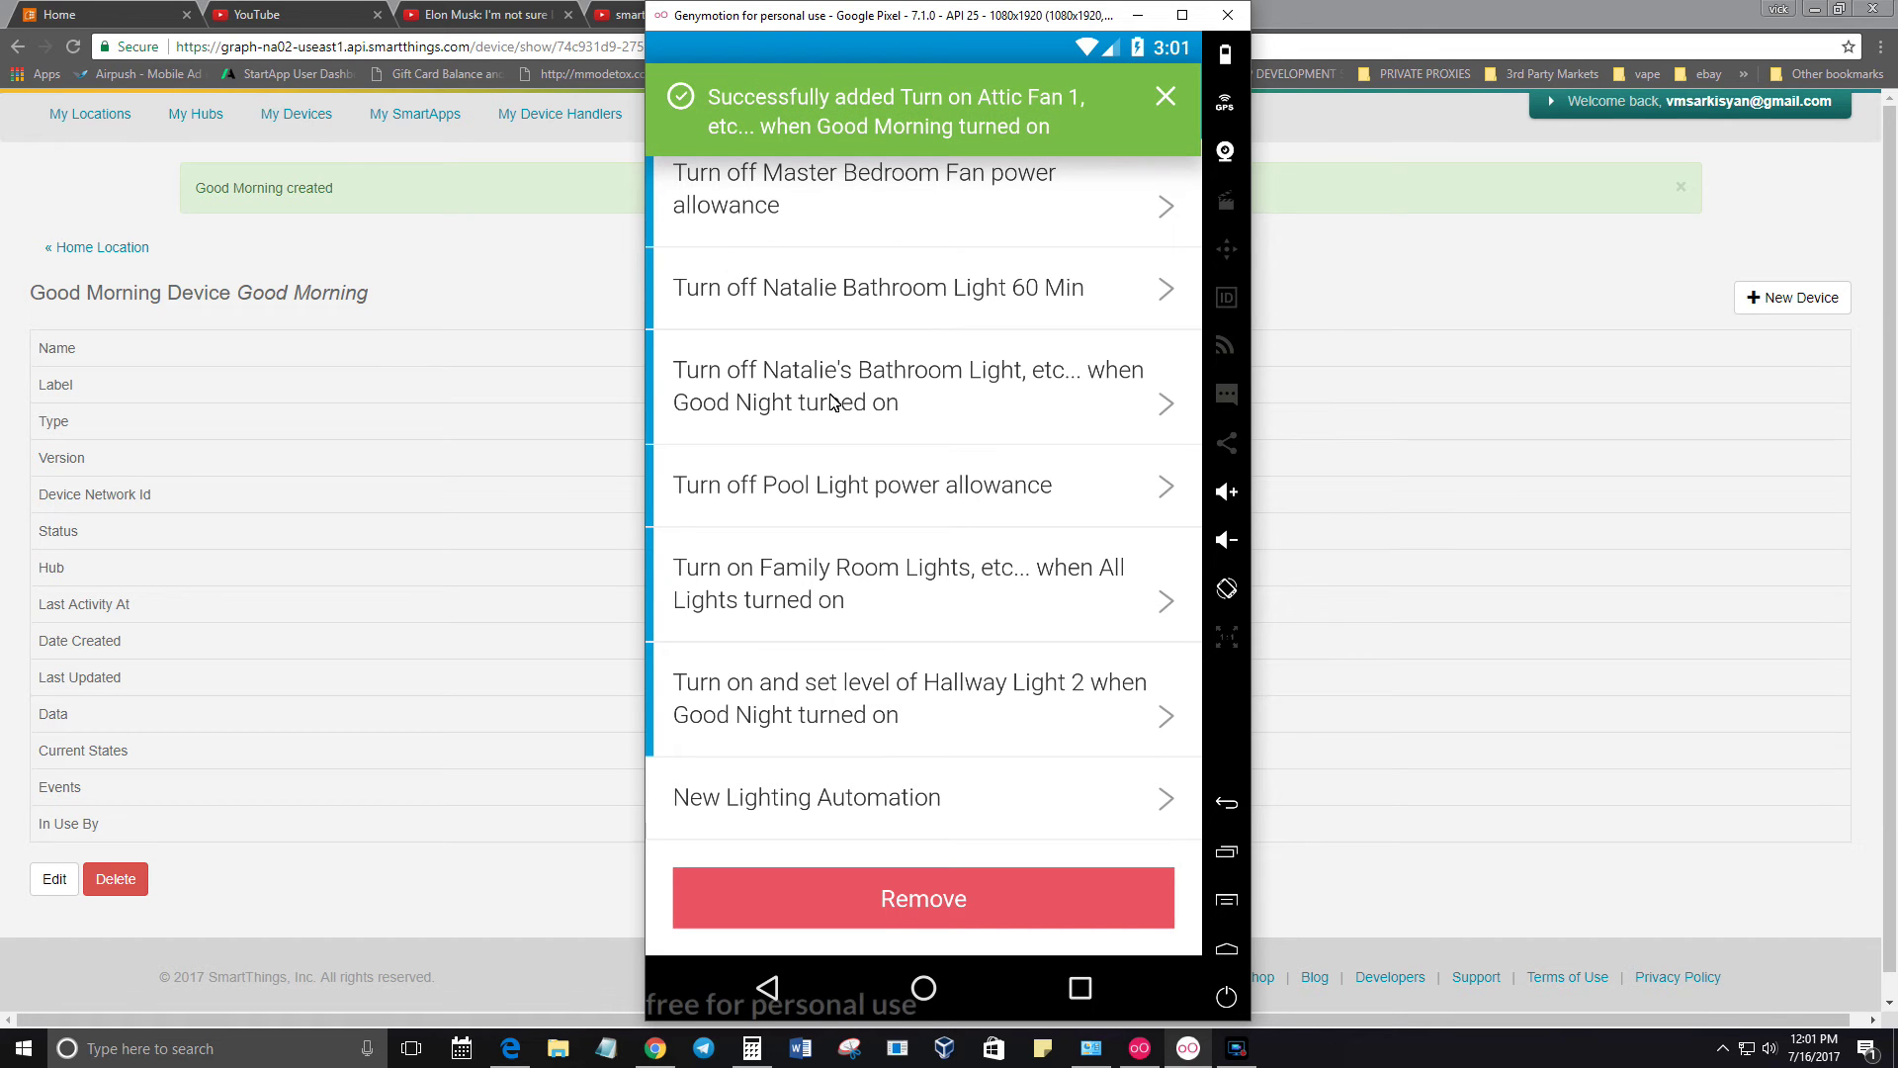
pyautogui.click(769, 988)
pyautogui.click(925, 988)
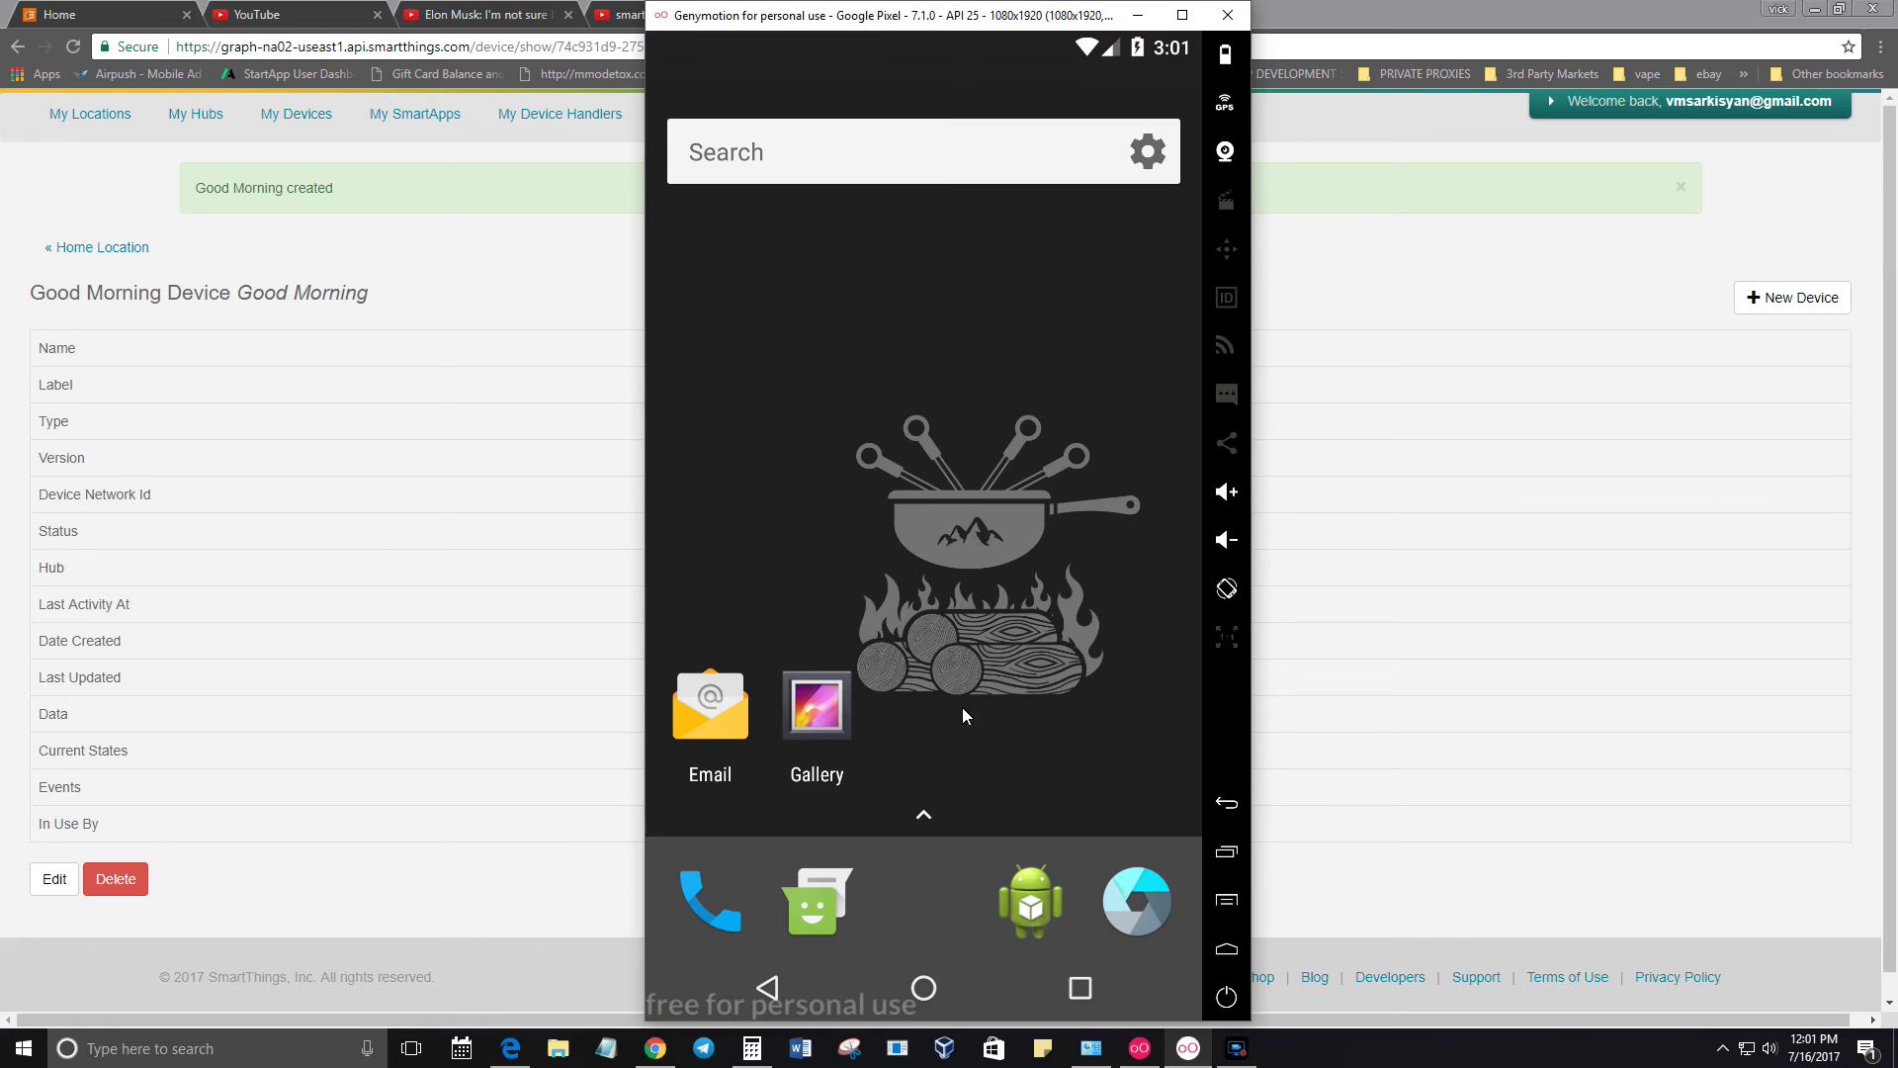
pyautogui.moveTo(921, 898); pyautogui.dragTo(892, 427)
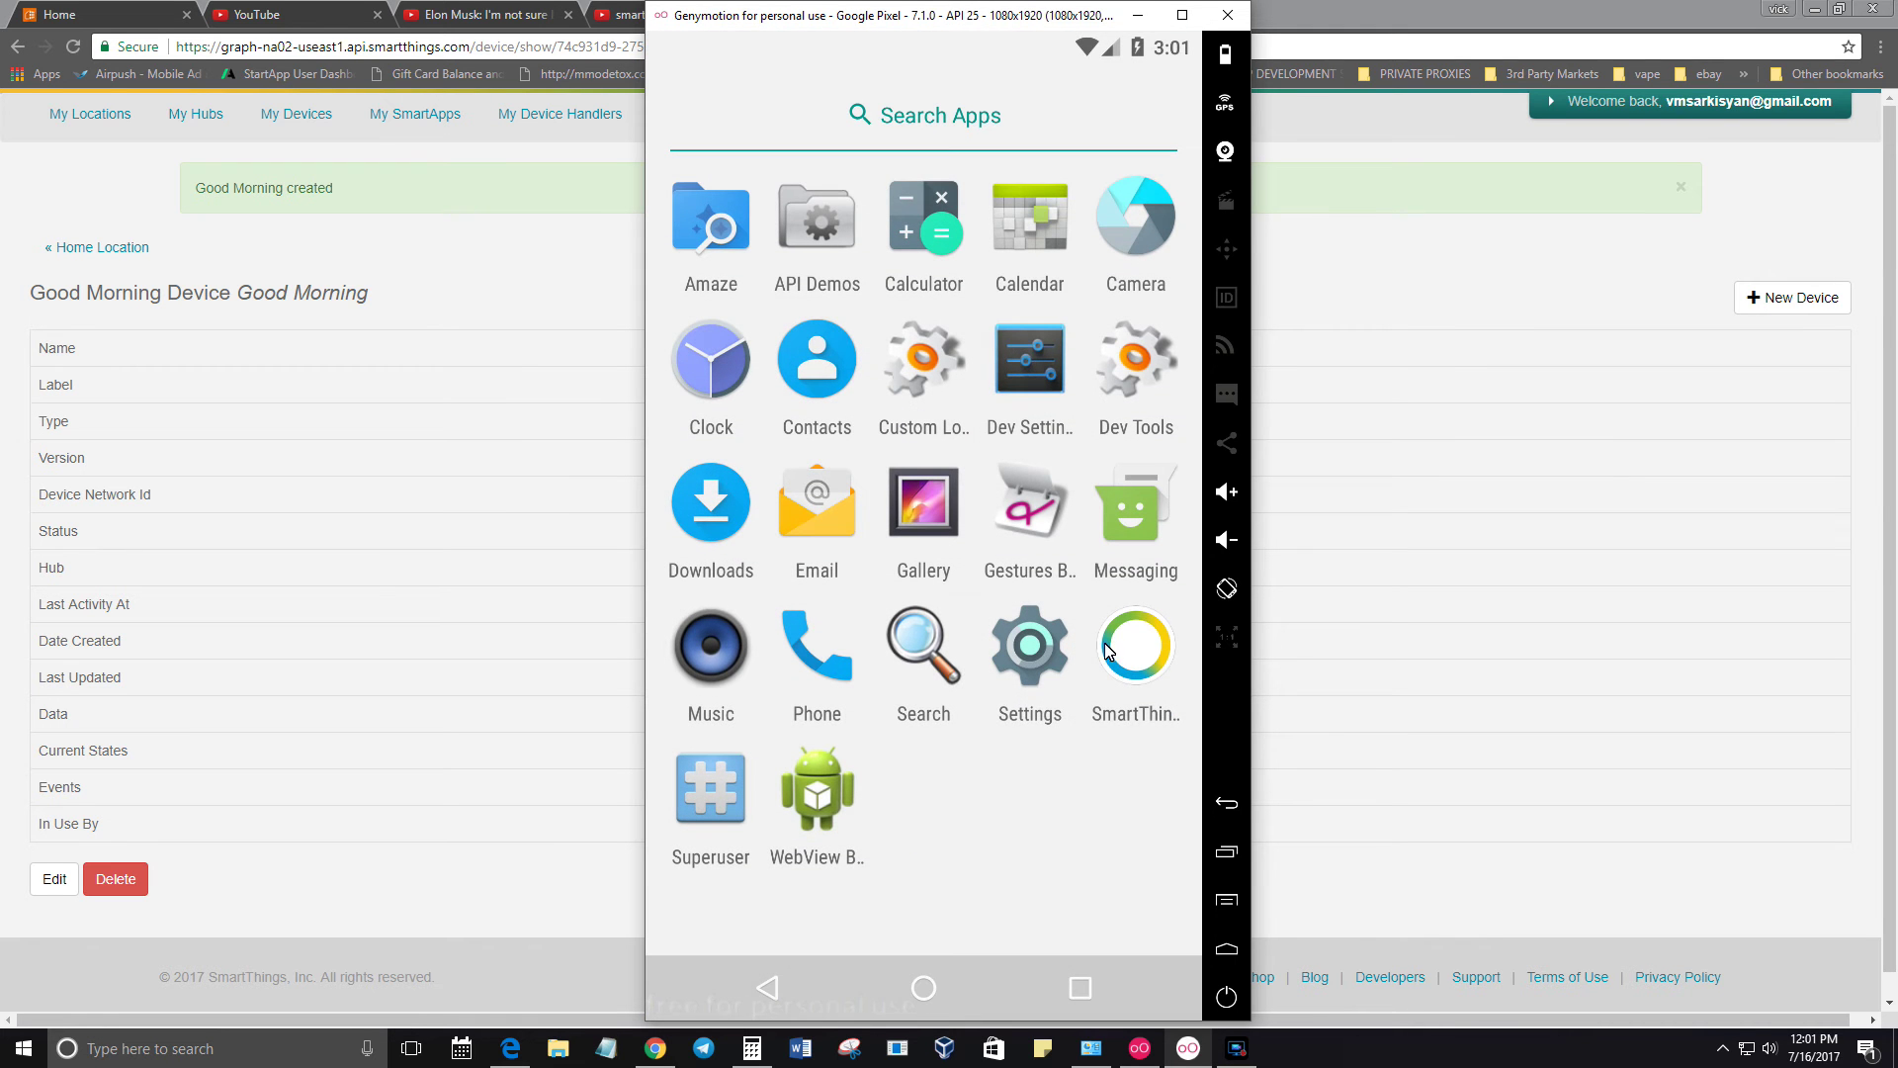
pyautogui.click(1124, 644)
pyautogui.click(678, 101)
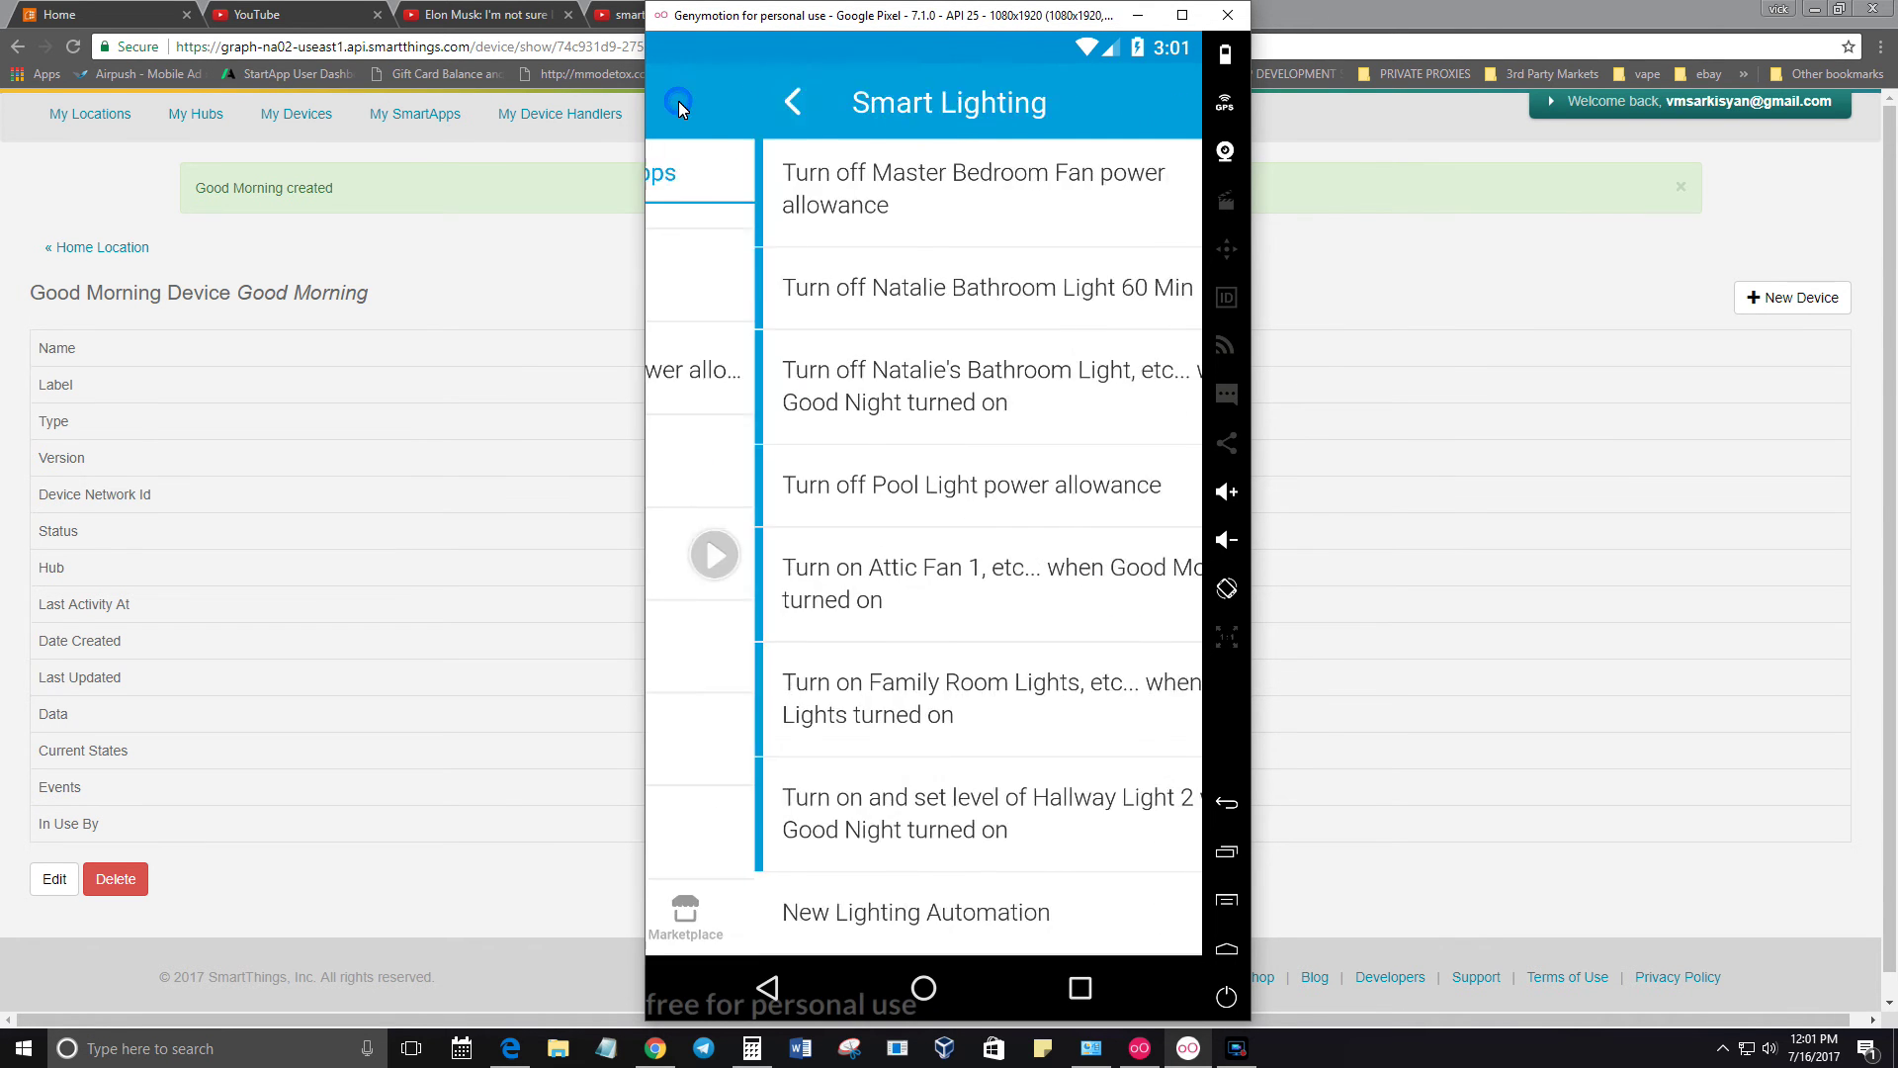
pyautogui.click(851, 937)
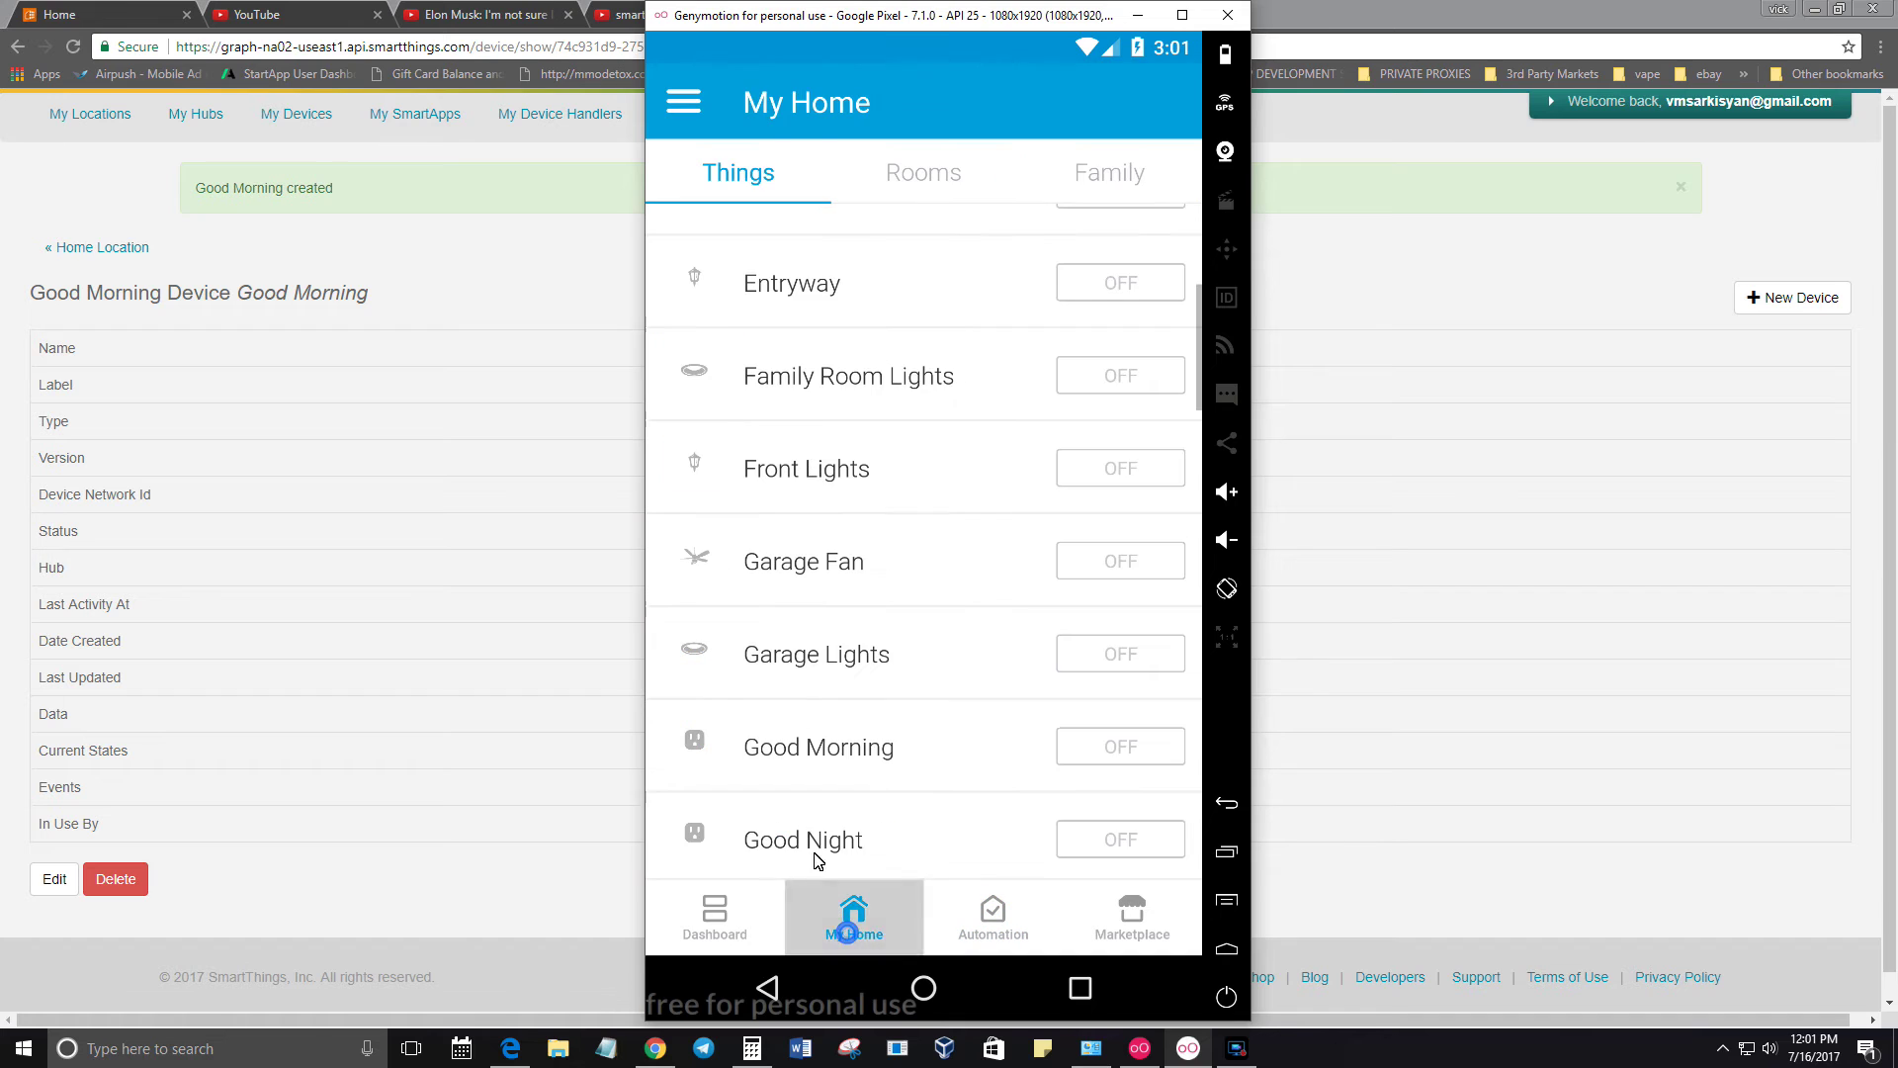
# Check Good Morning's SmartApps tab for the Attic Fan 1 automation, then bring Chrome back up
pyautogui.click(799, 752)
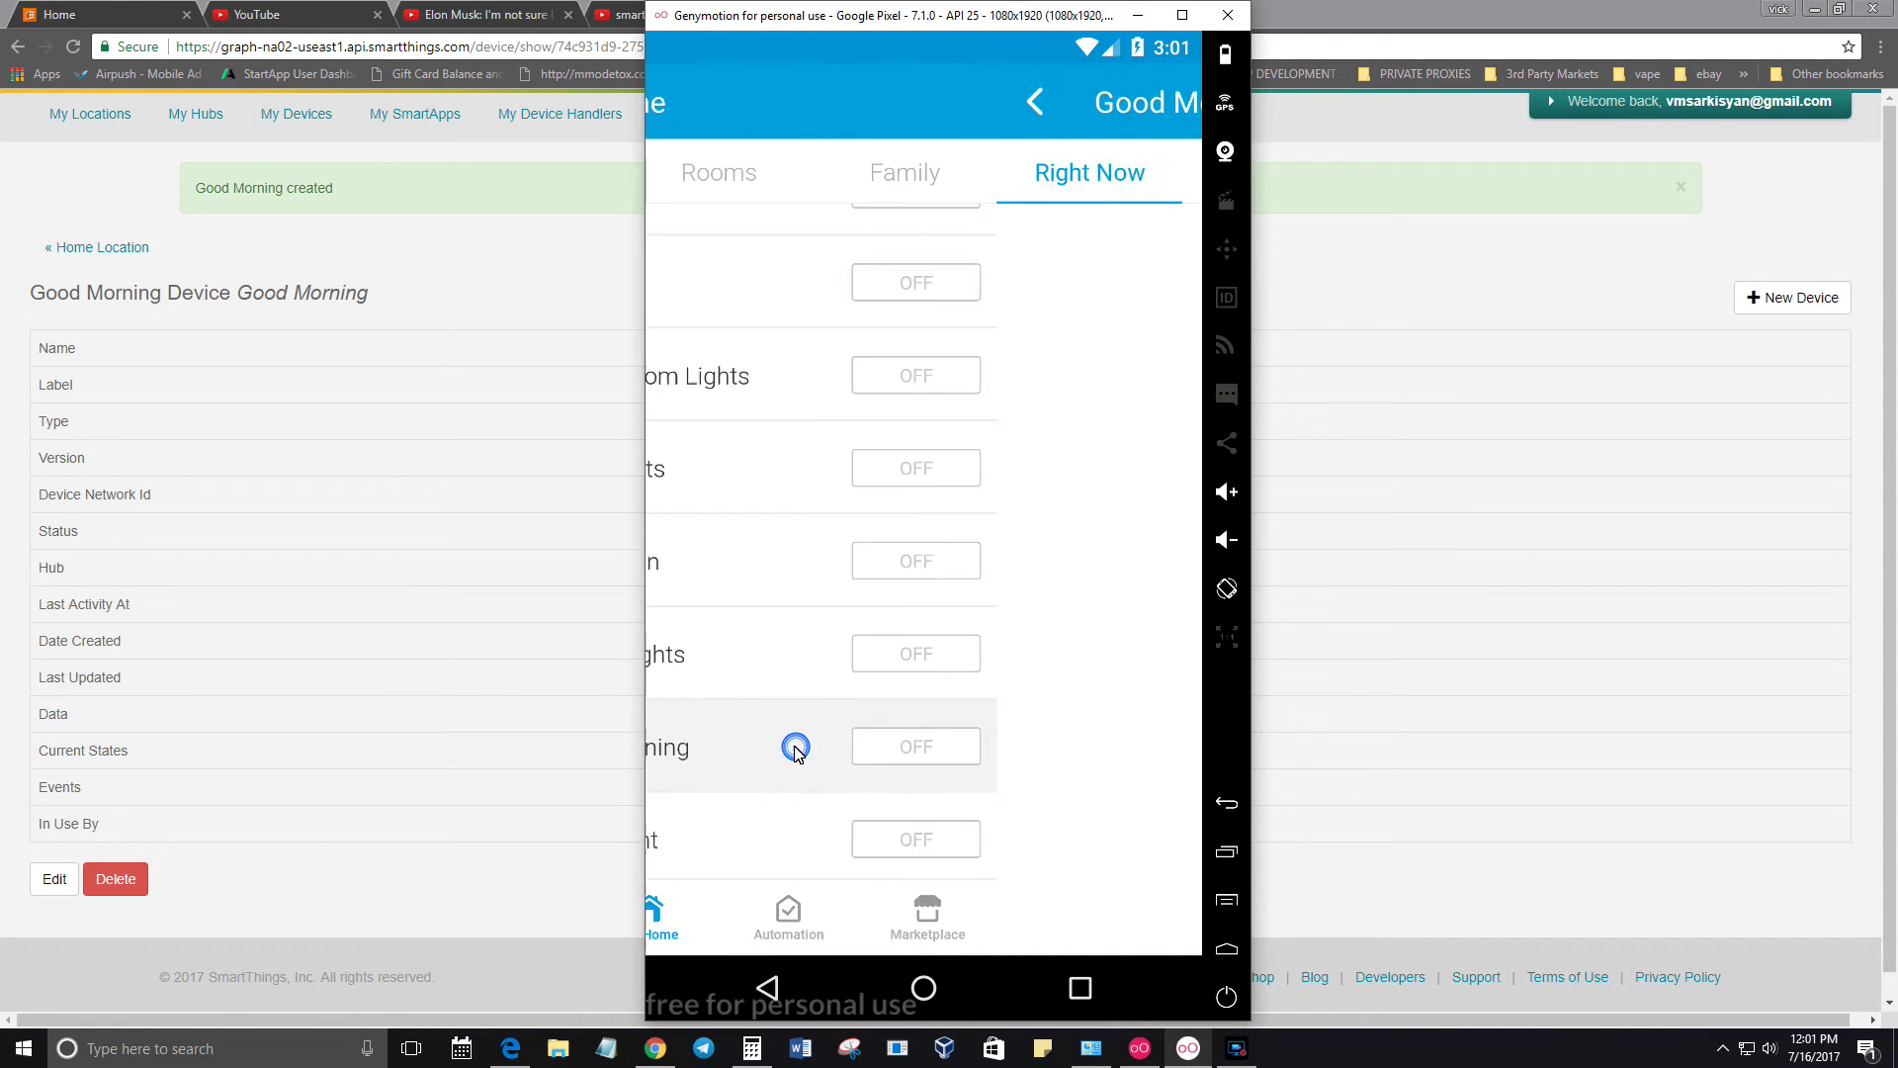
pyautogui.click(1097, 179)
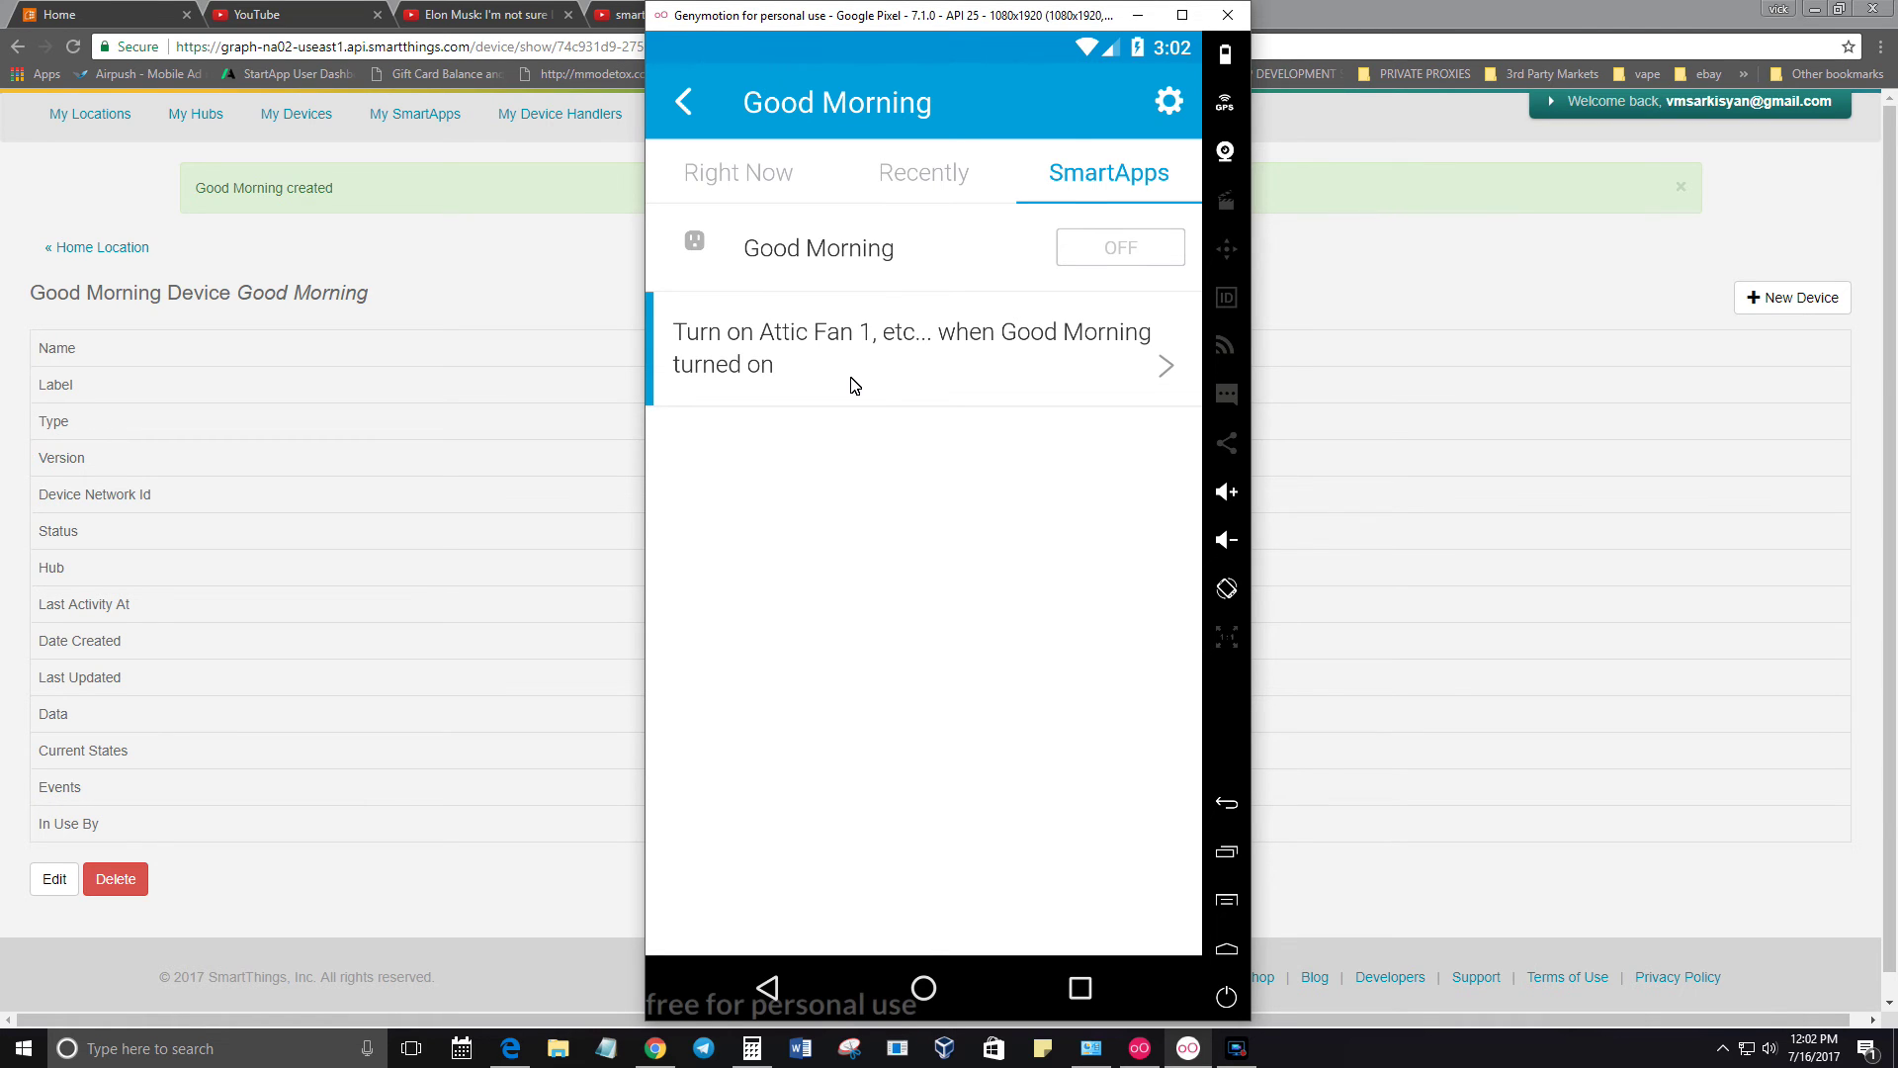
pyautogui.click(672, 106)
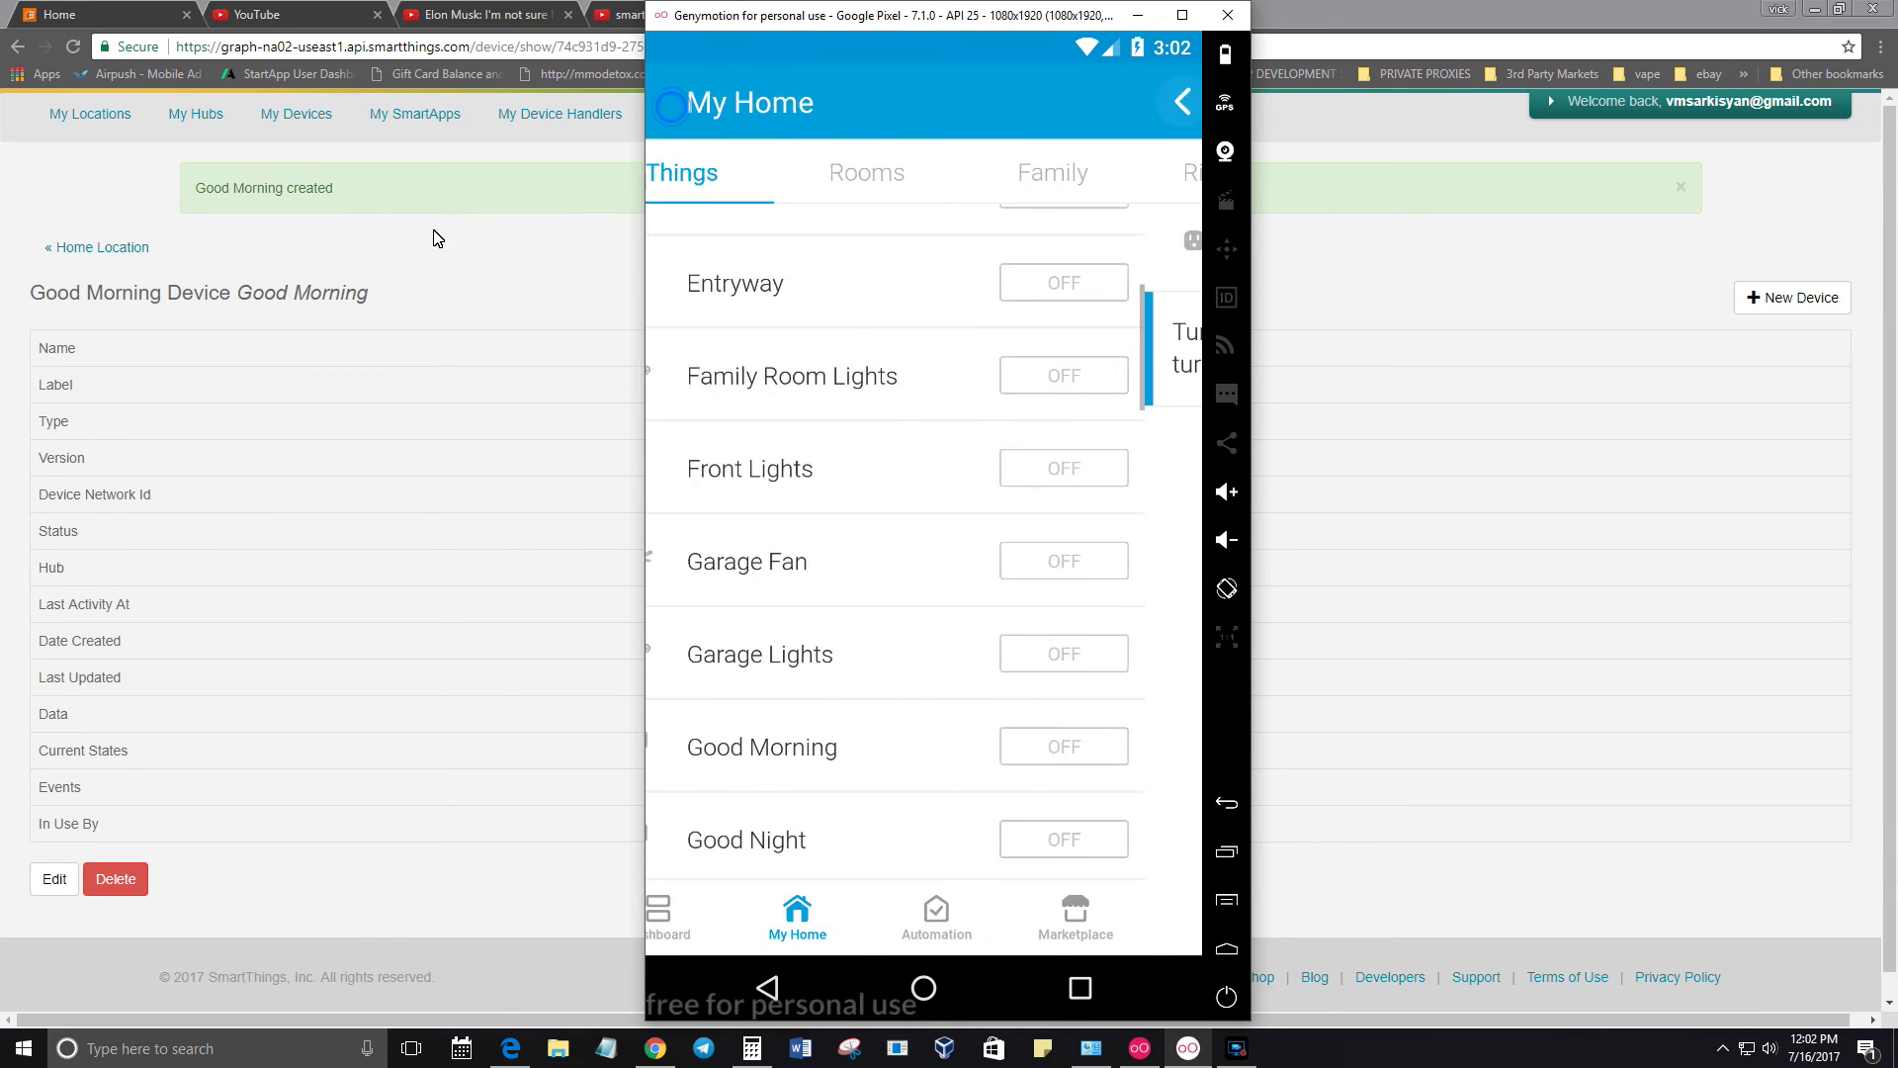
pyautogui.click(351, 272)
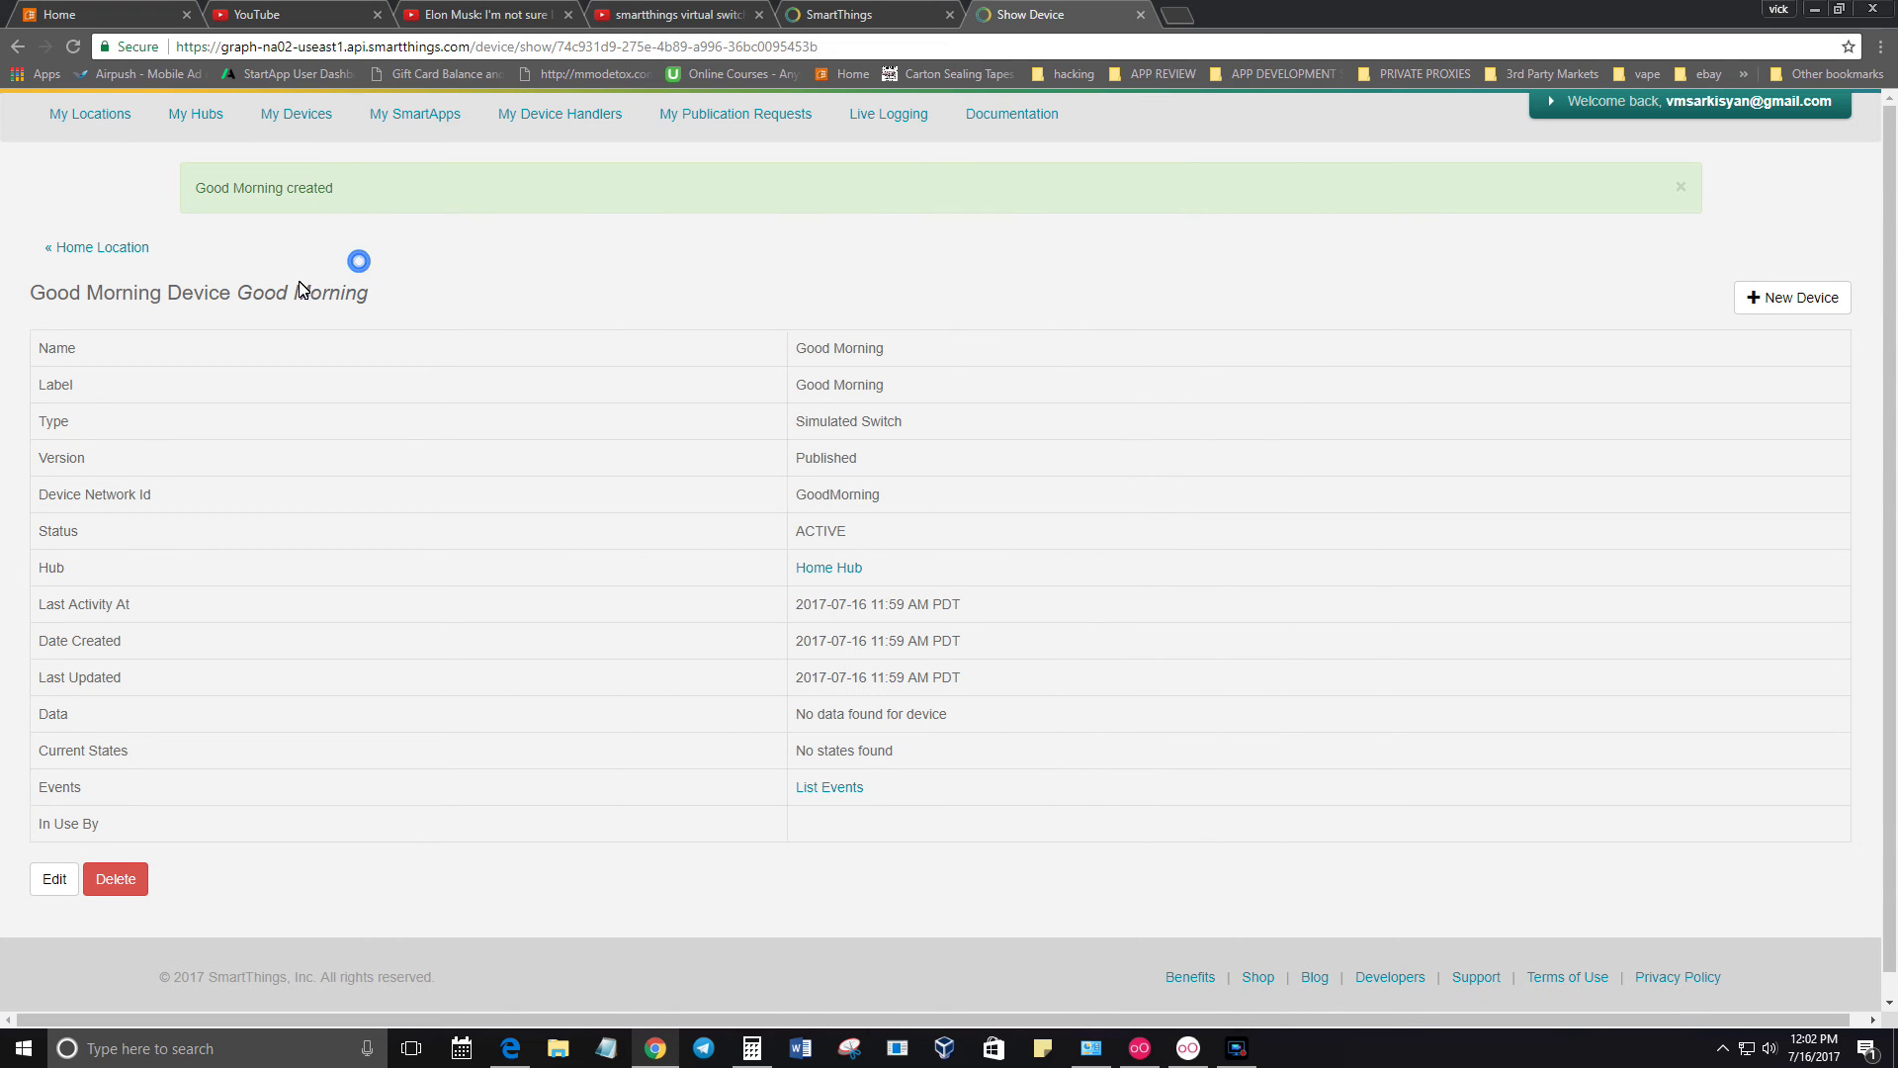
# Delete the Good Morning device, then return to the Home location's device list
pyautogui.click(117, 883)
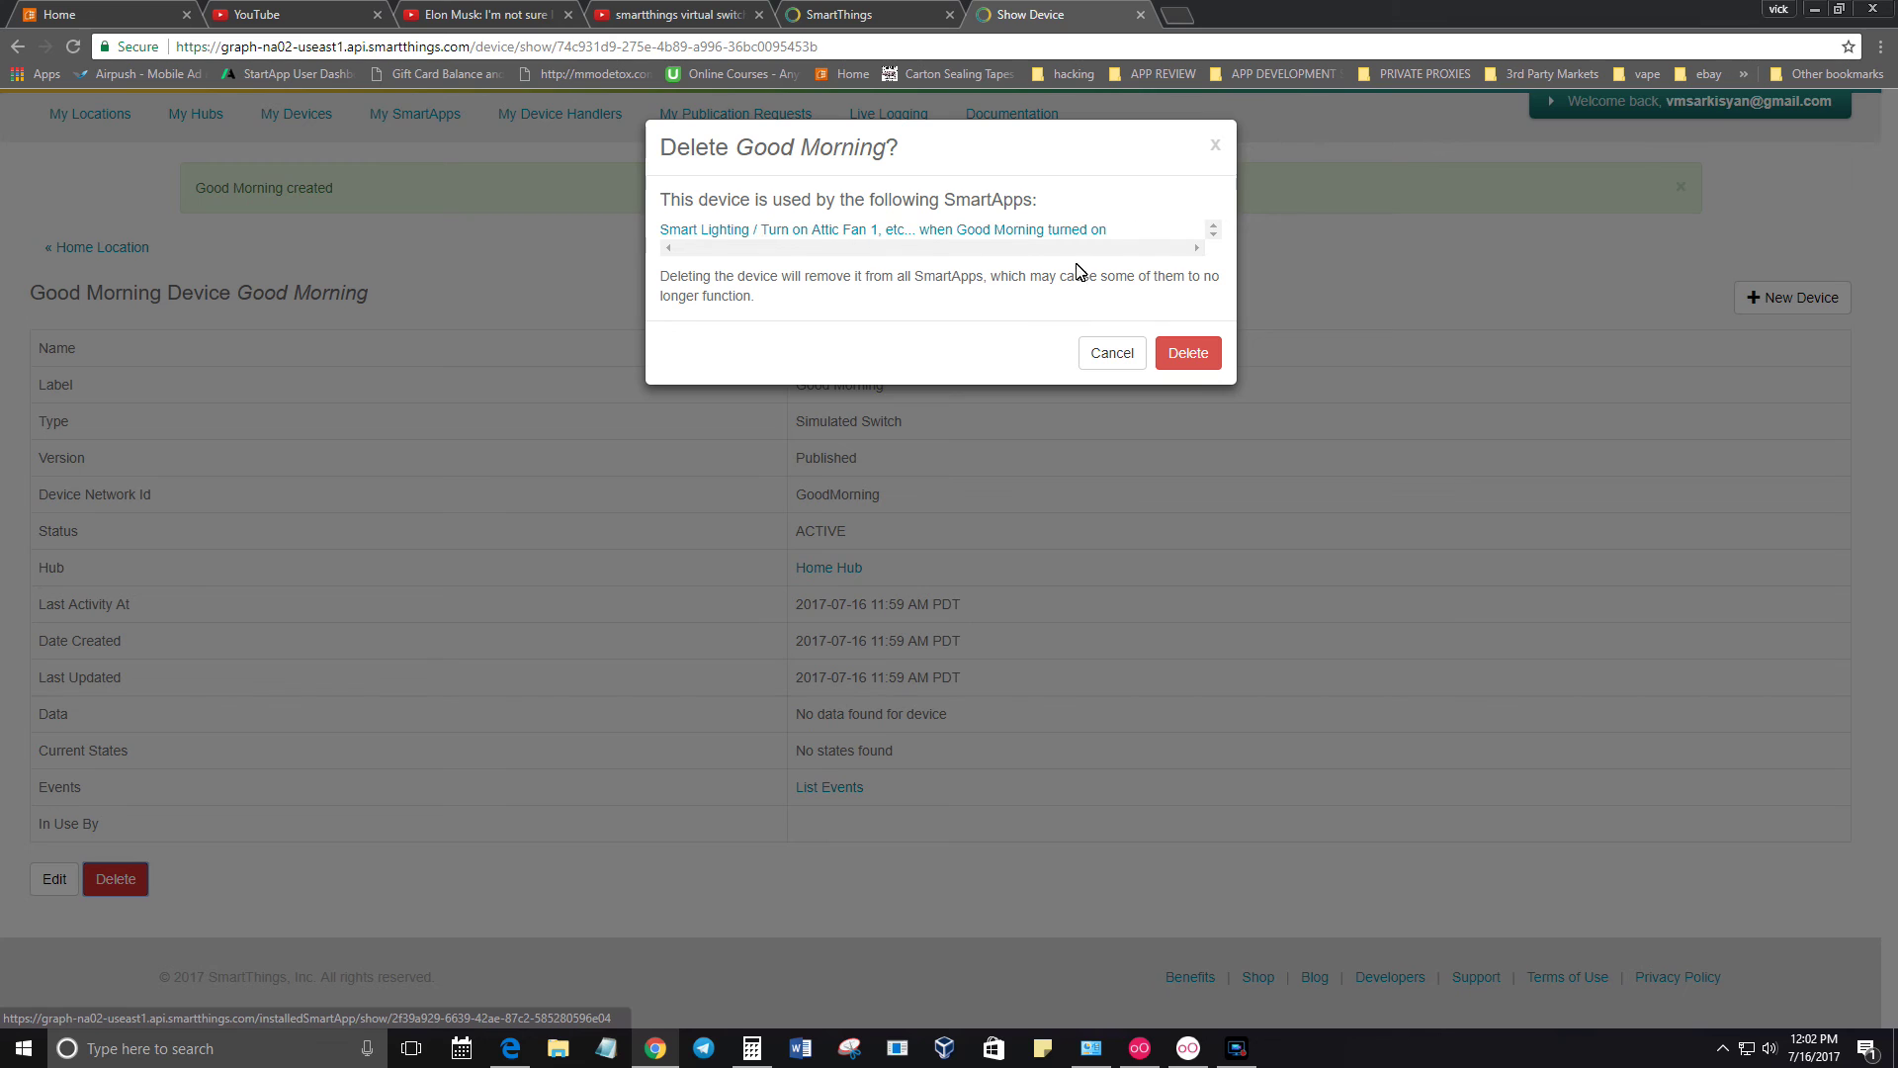
pyautogui.click(1189, 352)
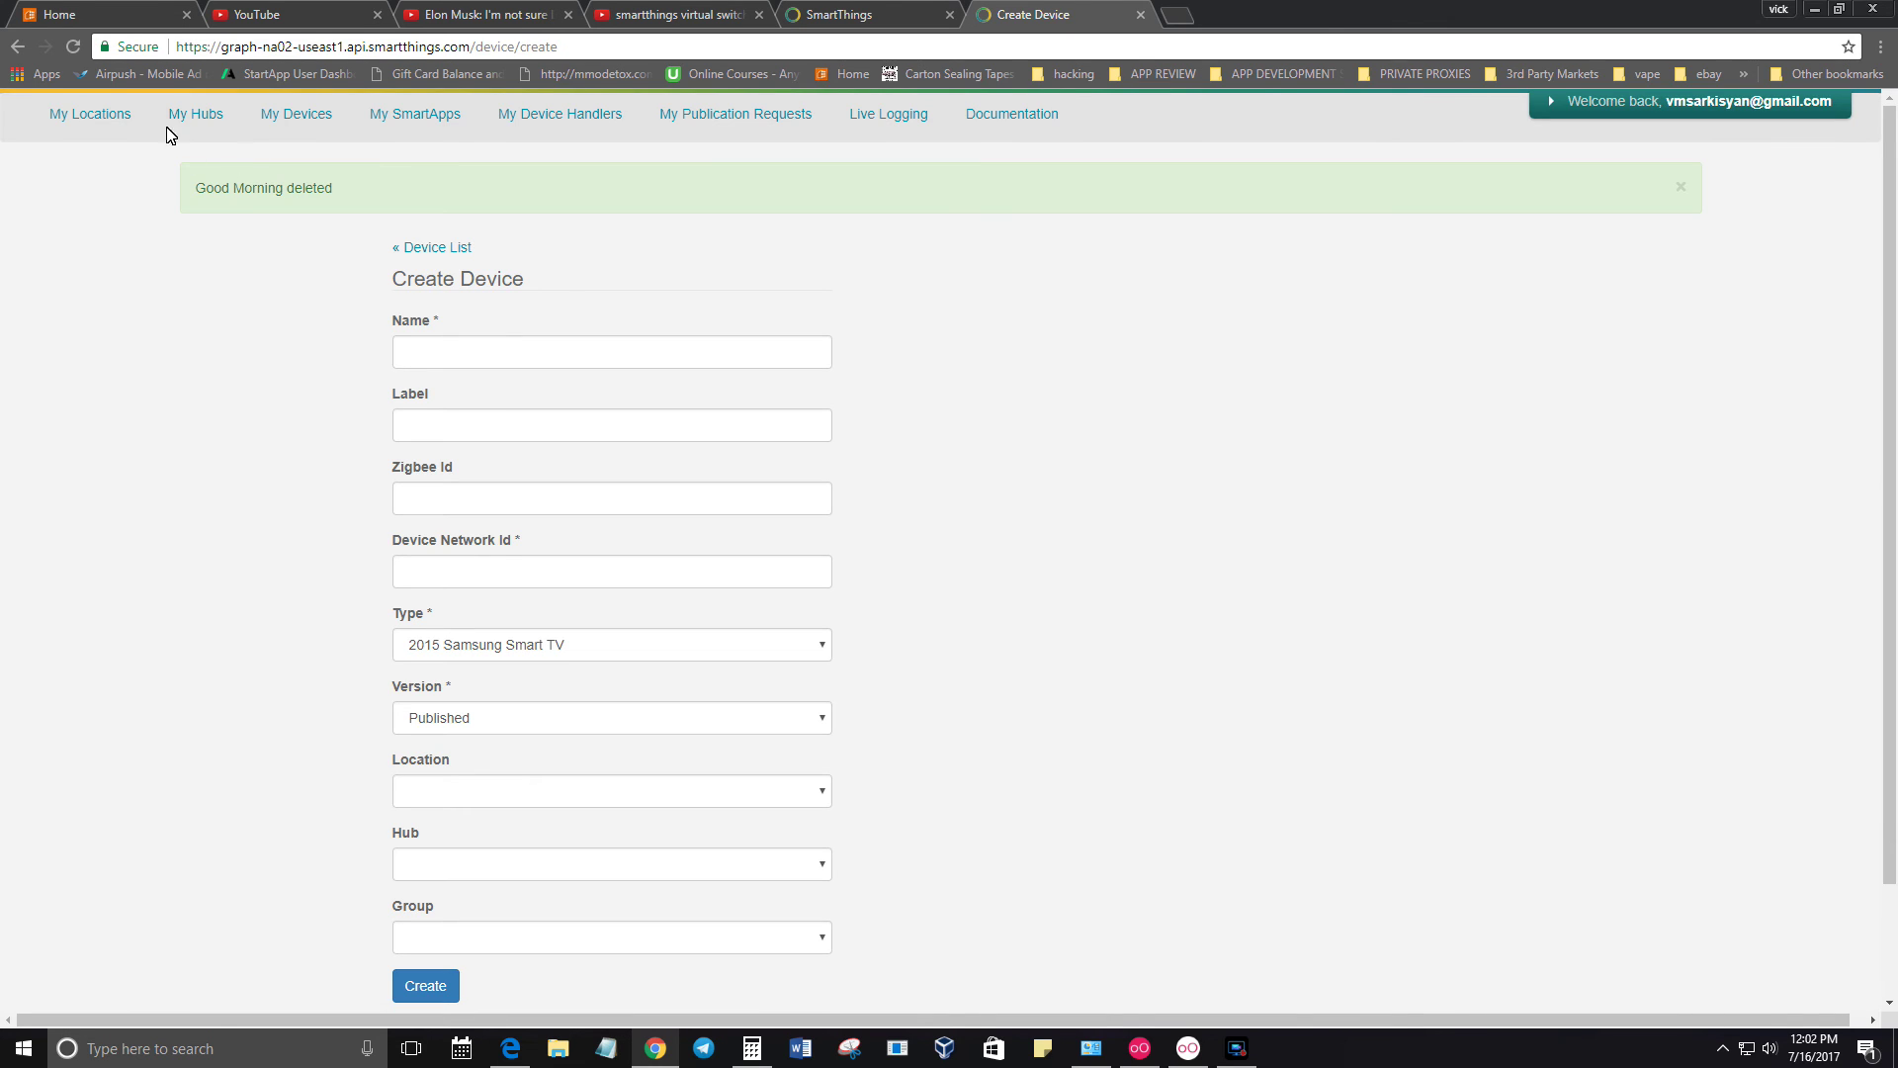
pyautogui.click(87, 117)
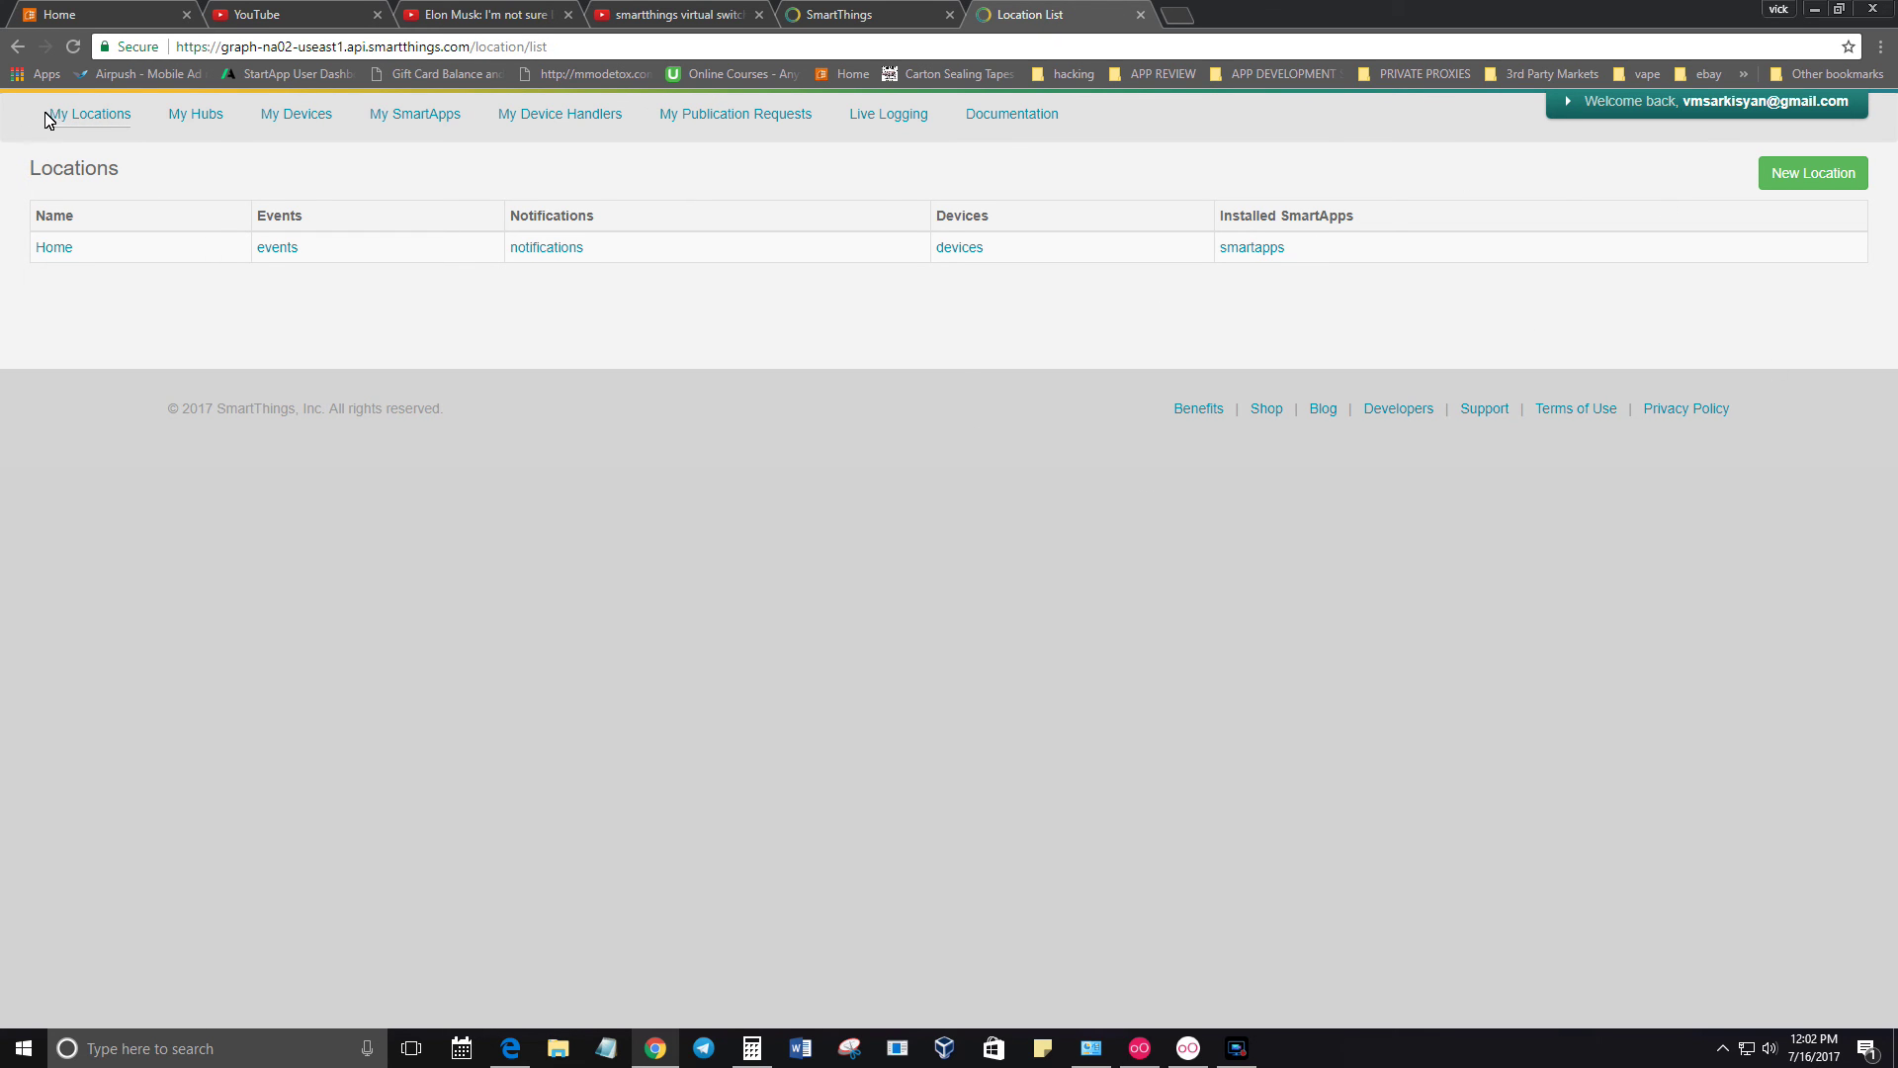
pyautogui.click(87, 117)
pyautogui.click(56, 251)
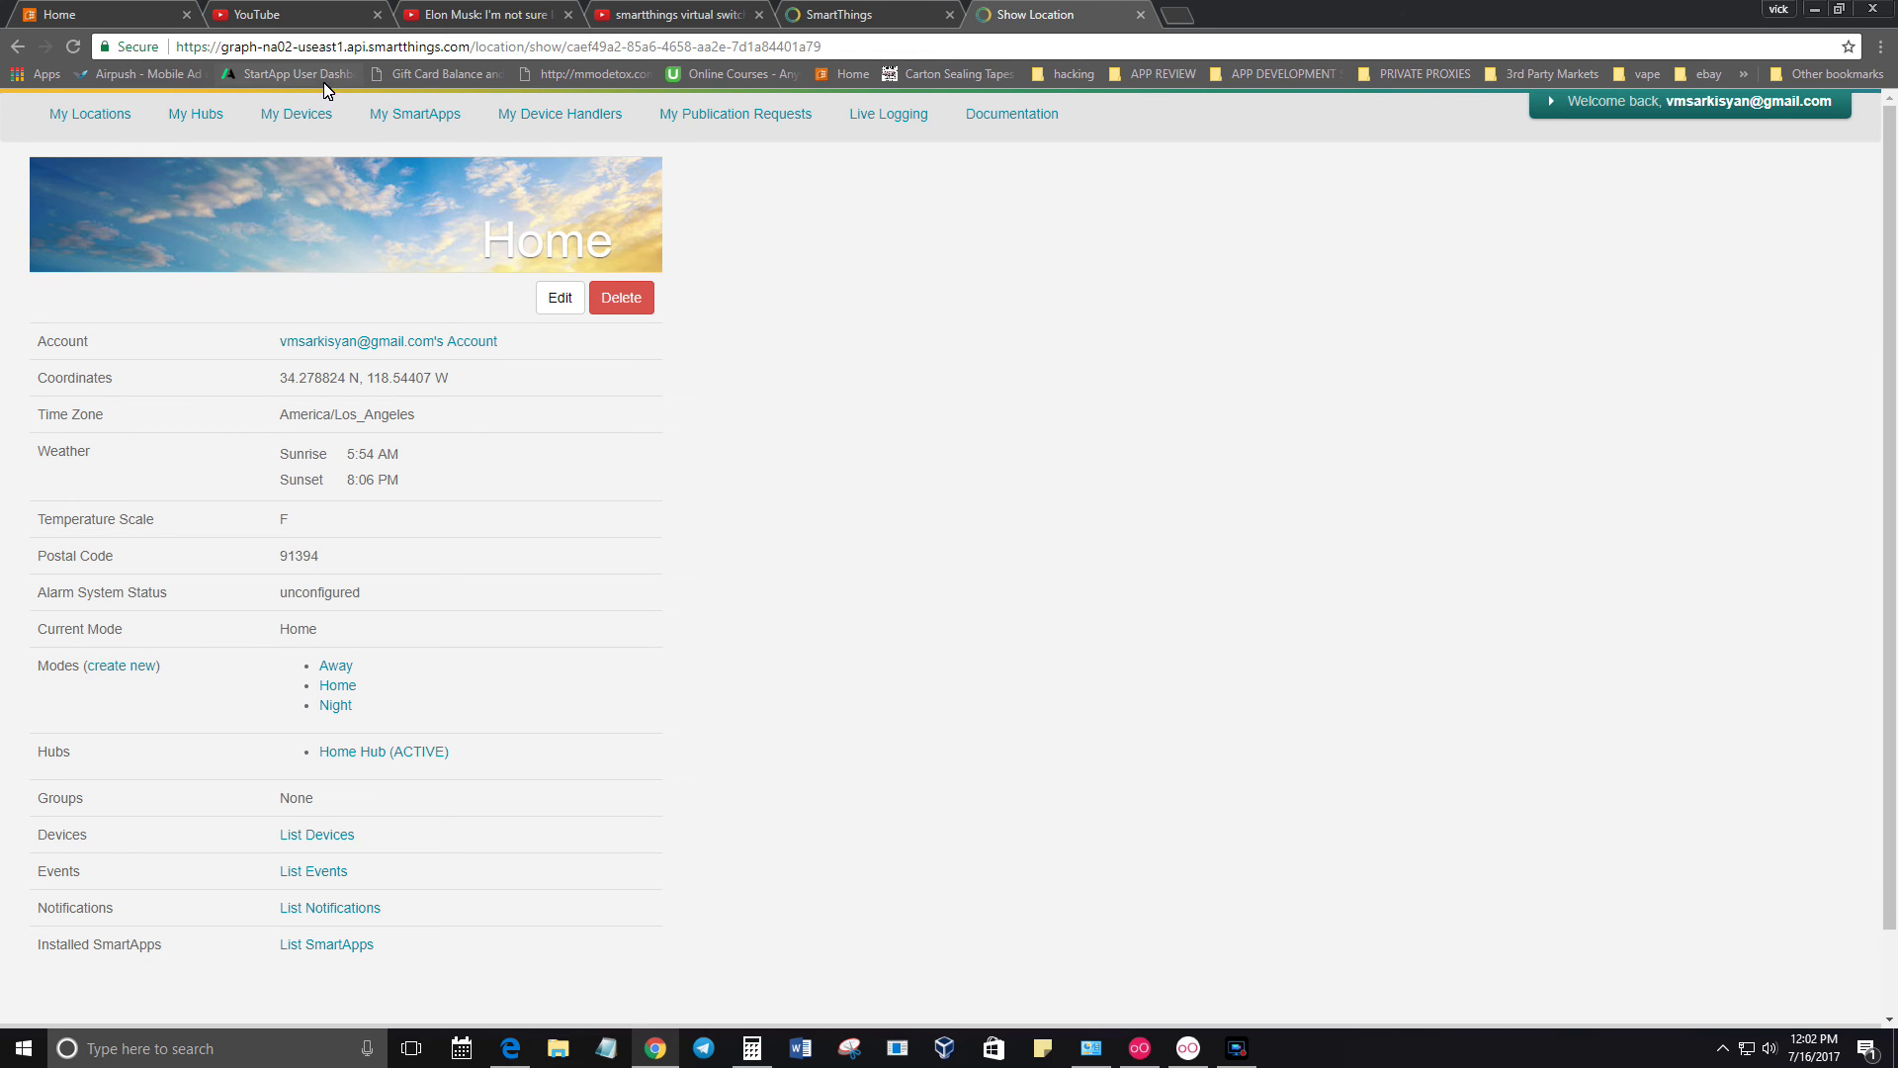
pyautogui.click(285, 121)
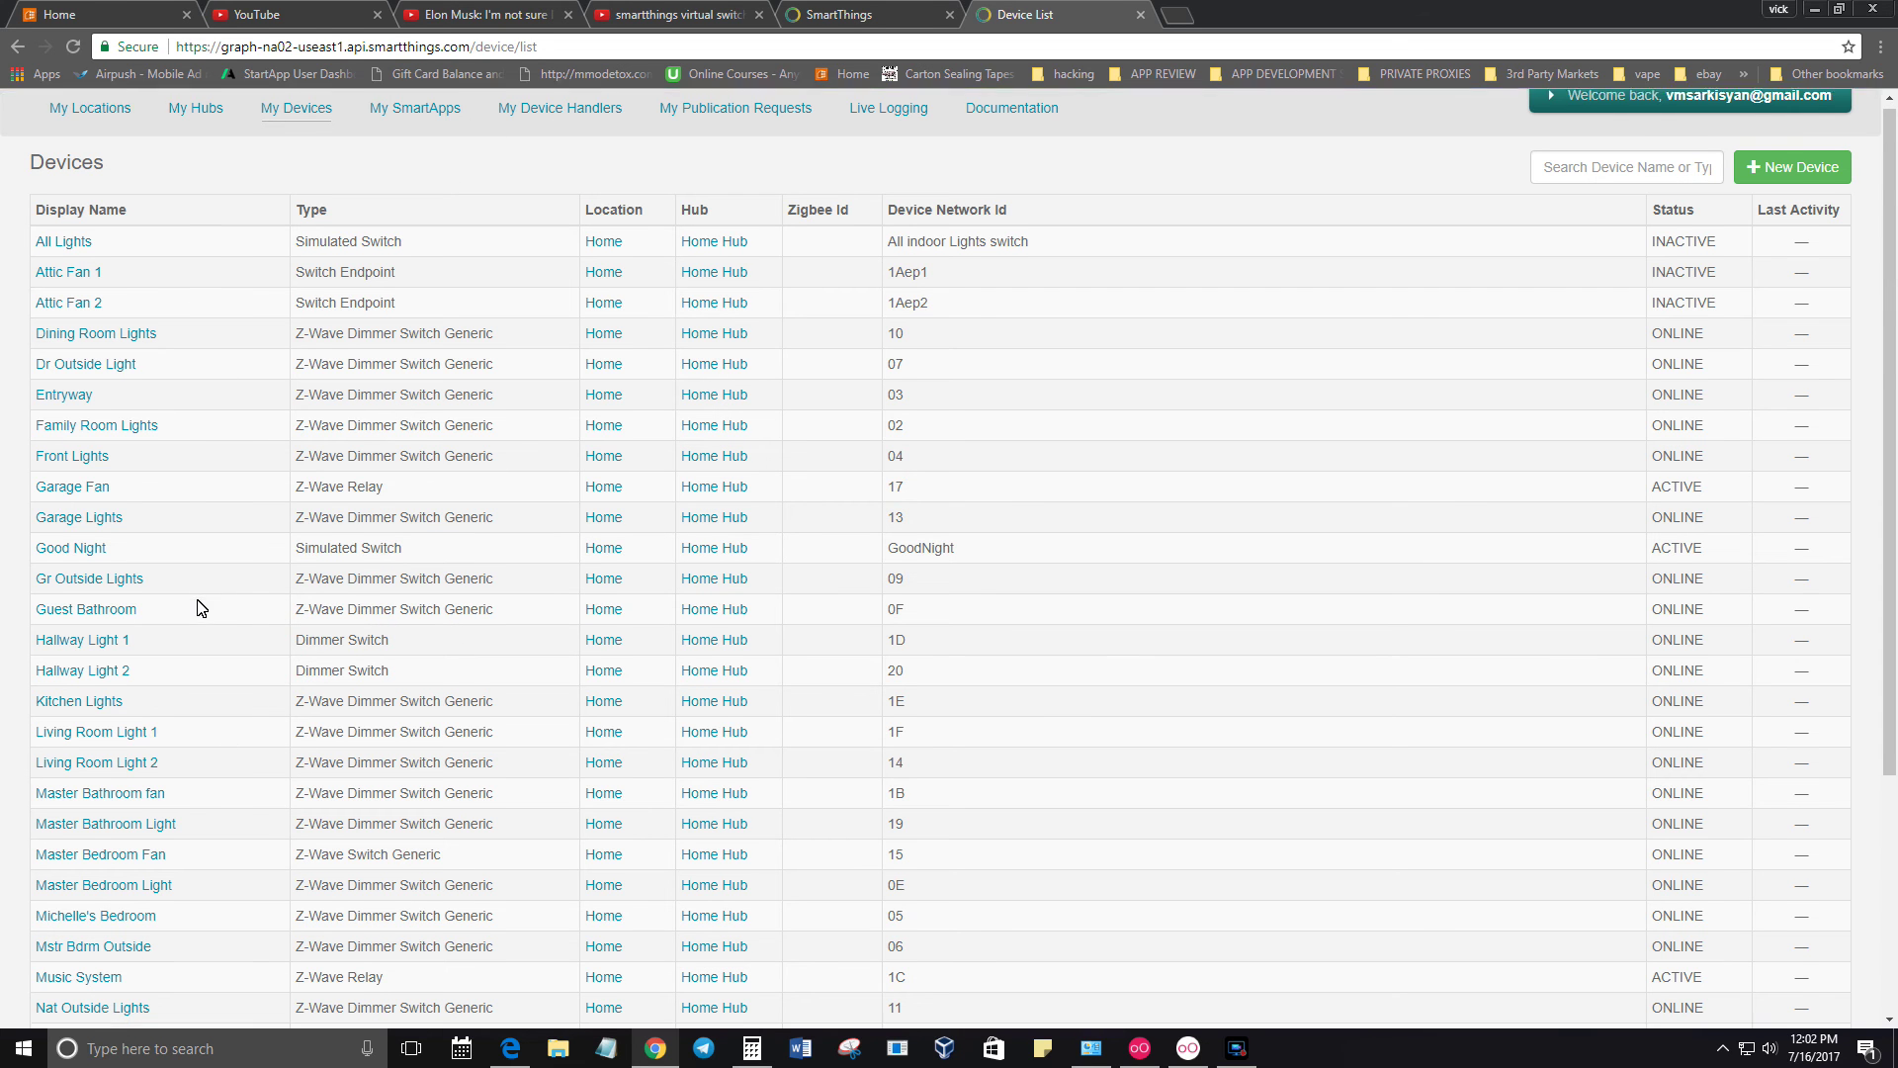
pyautogui.scroll(-3, 199, 606)
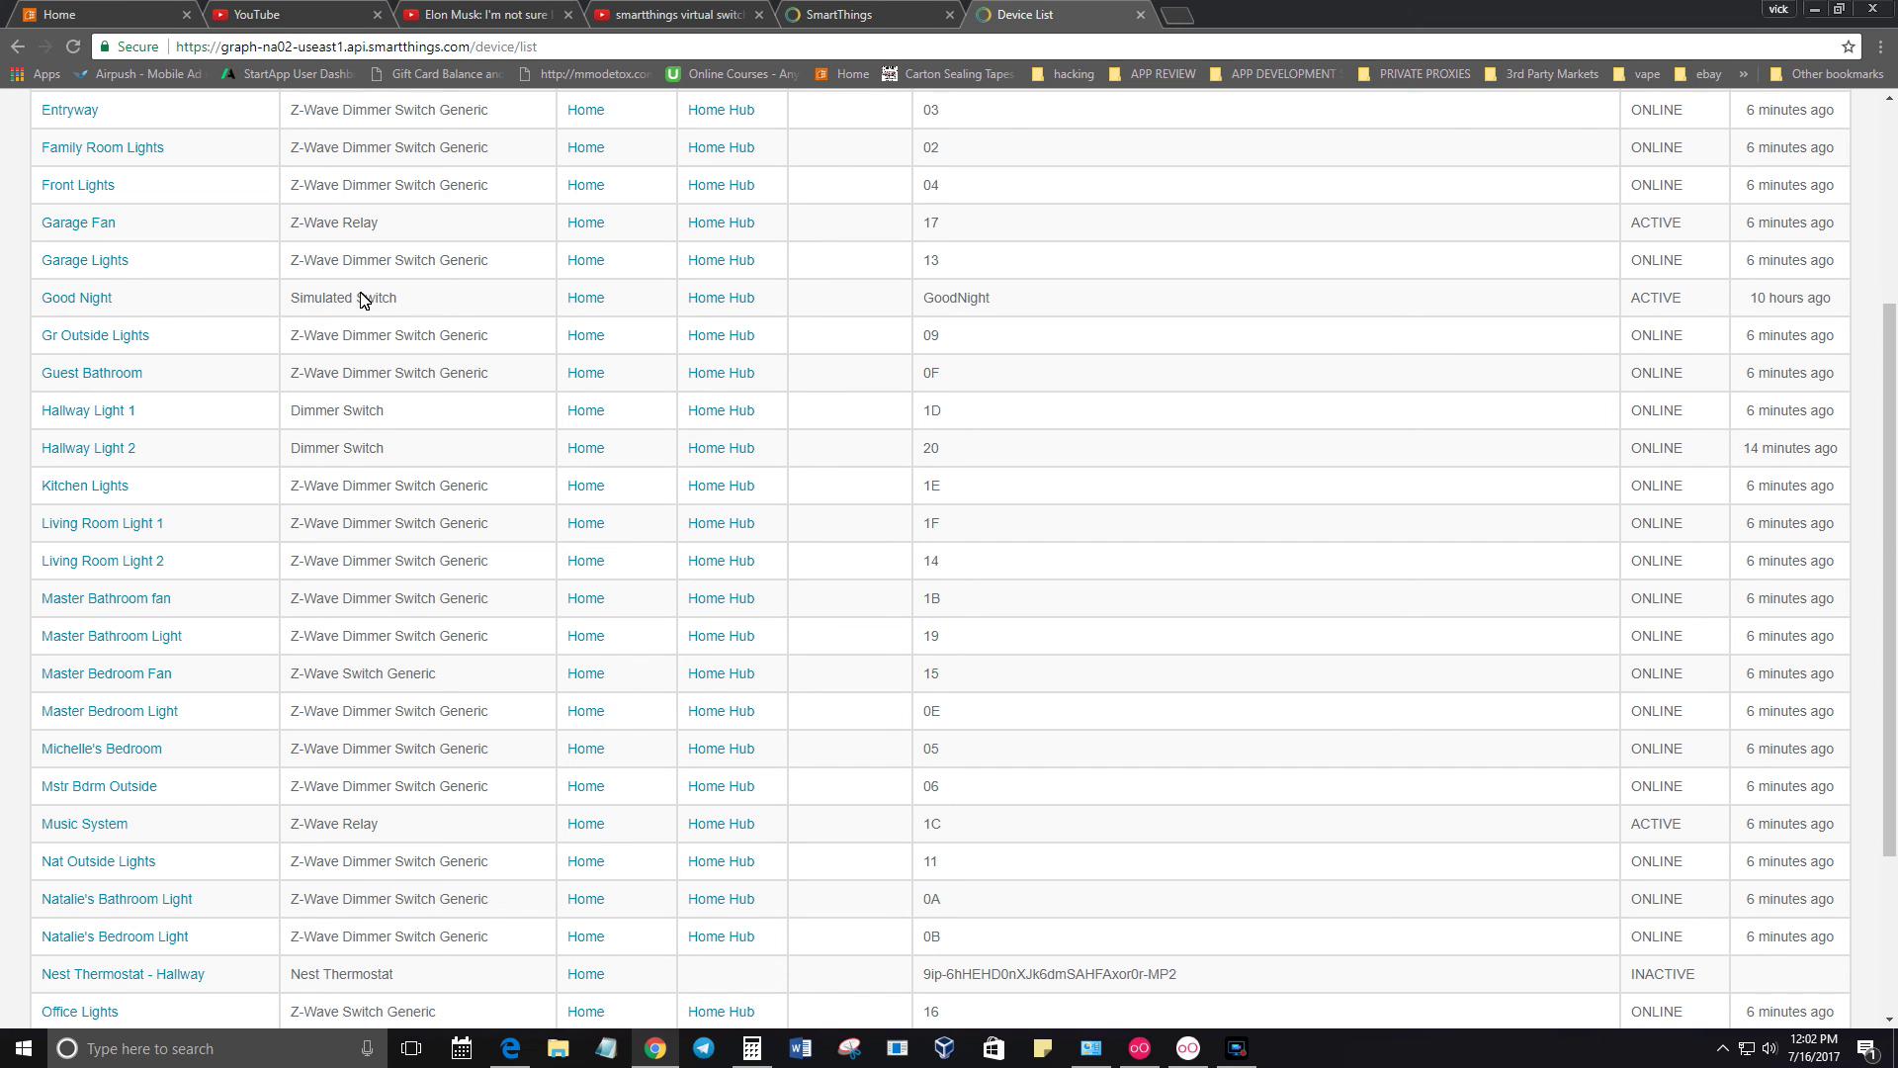
pyautogui.click(297, 296)
# Start a new device named 'whatever u want' and move through its ID fields
pyautogui.scroll(5, 593, 435)
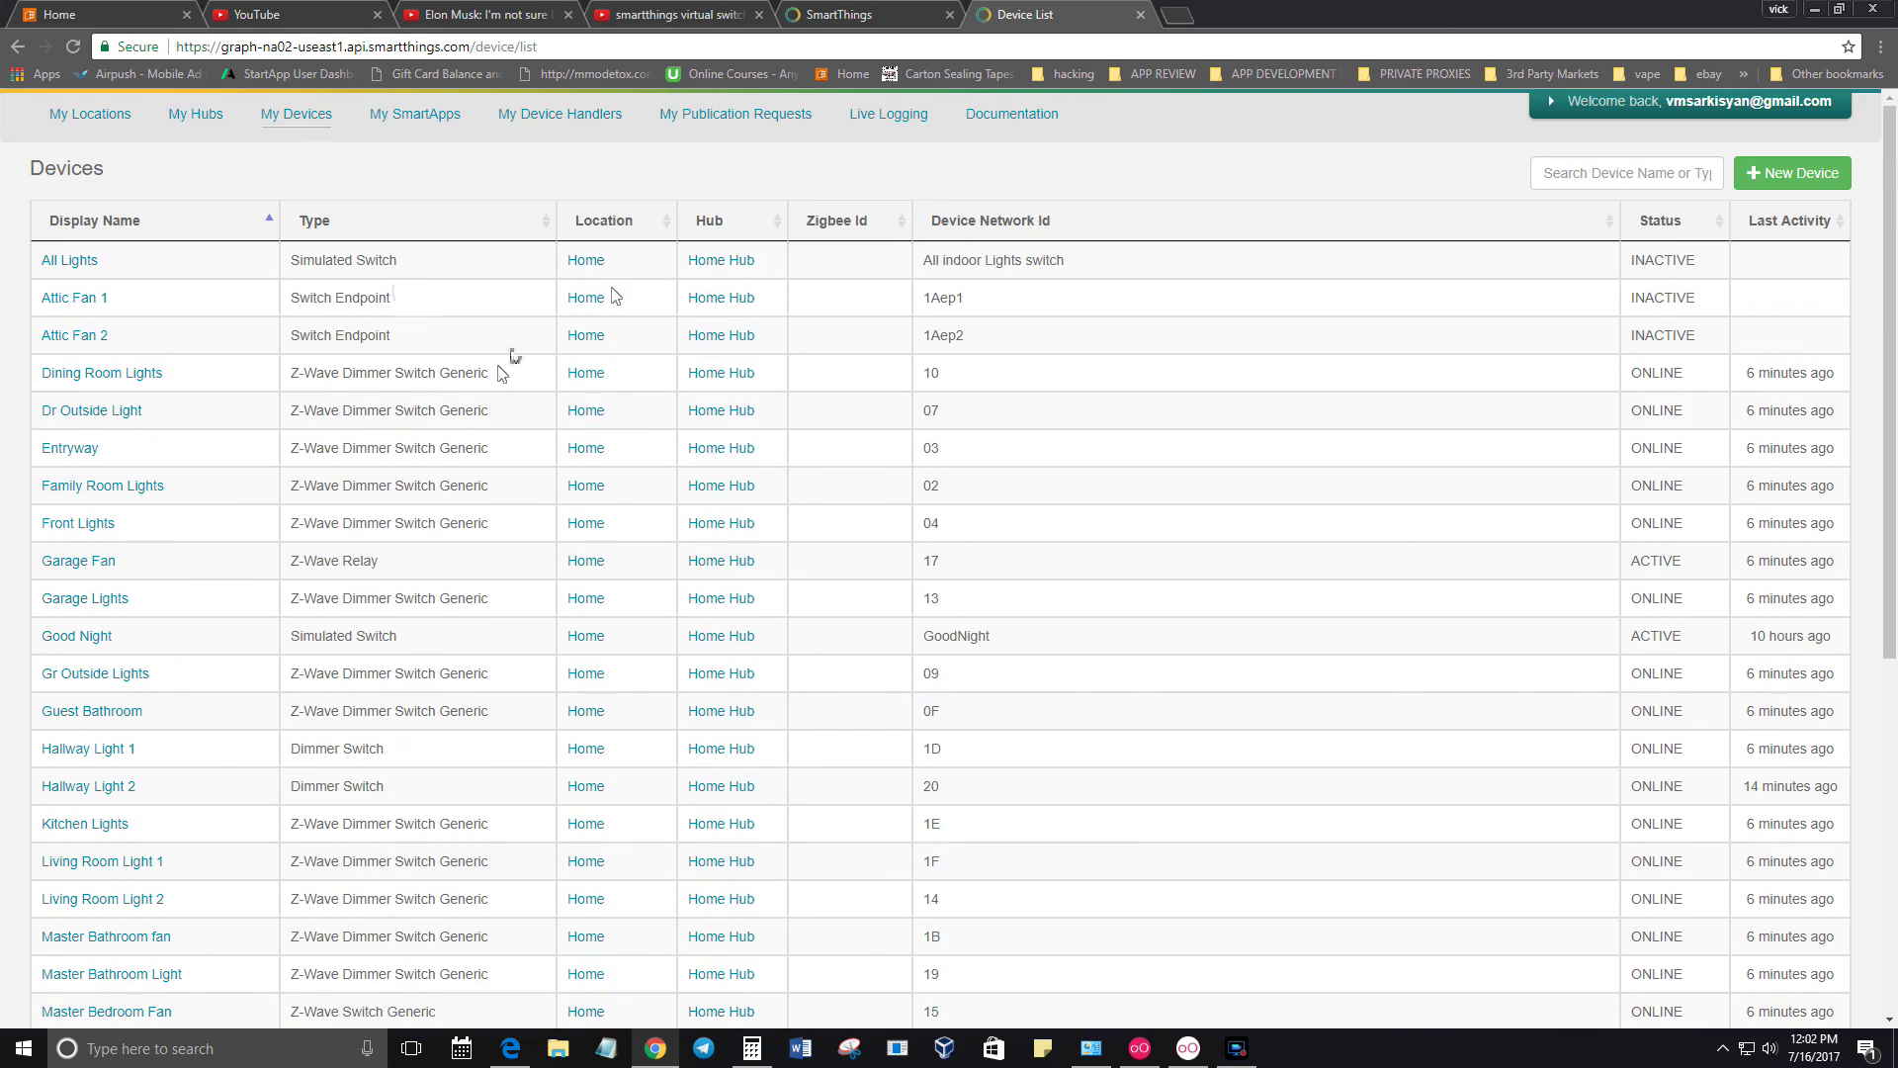
pyautogui.press('F5')
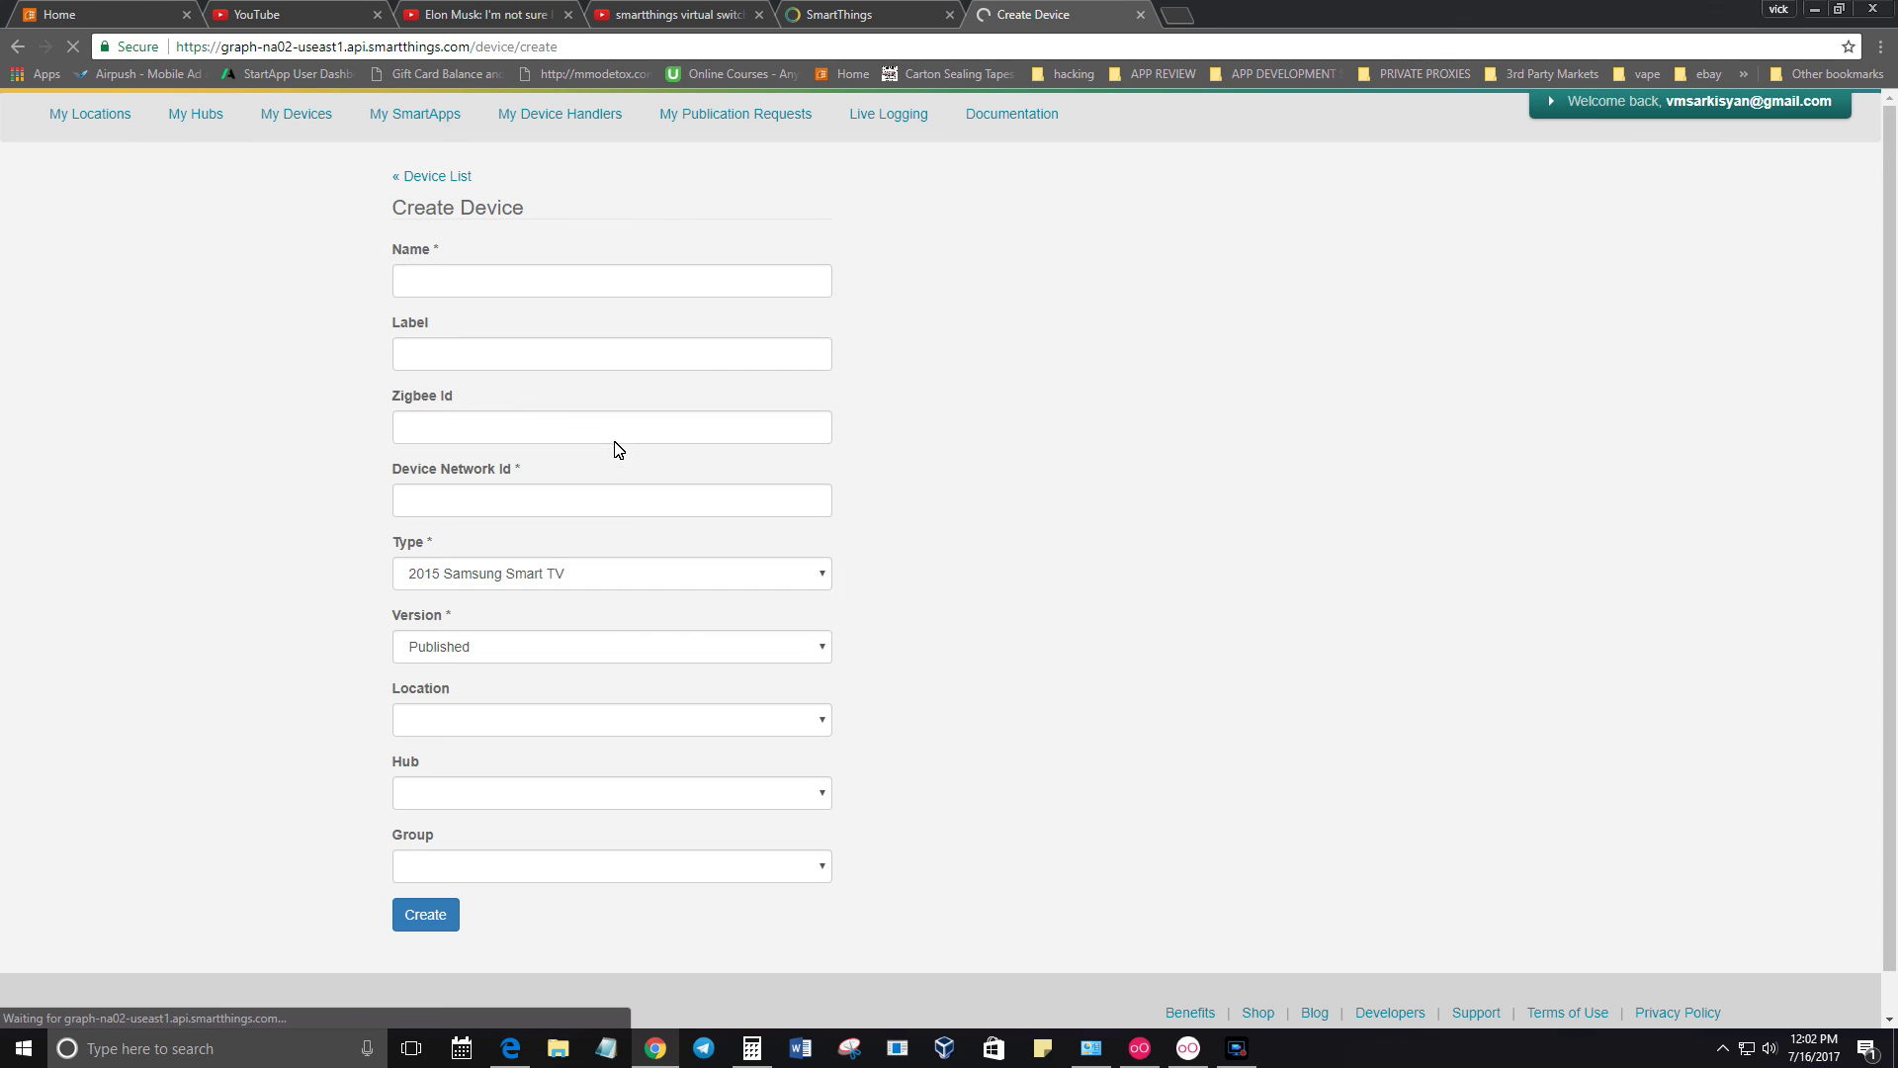
pyautogui.click(606, 289)
pyautogui.write('what')
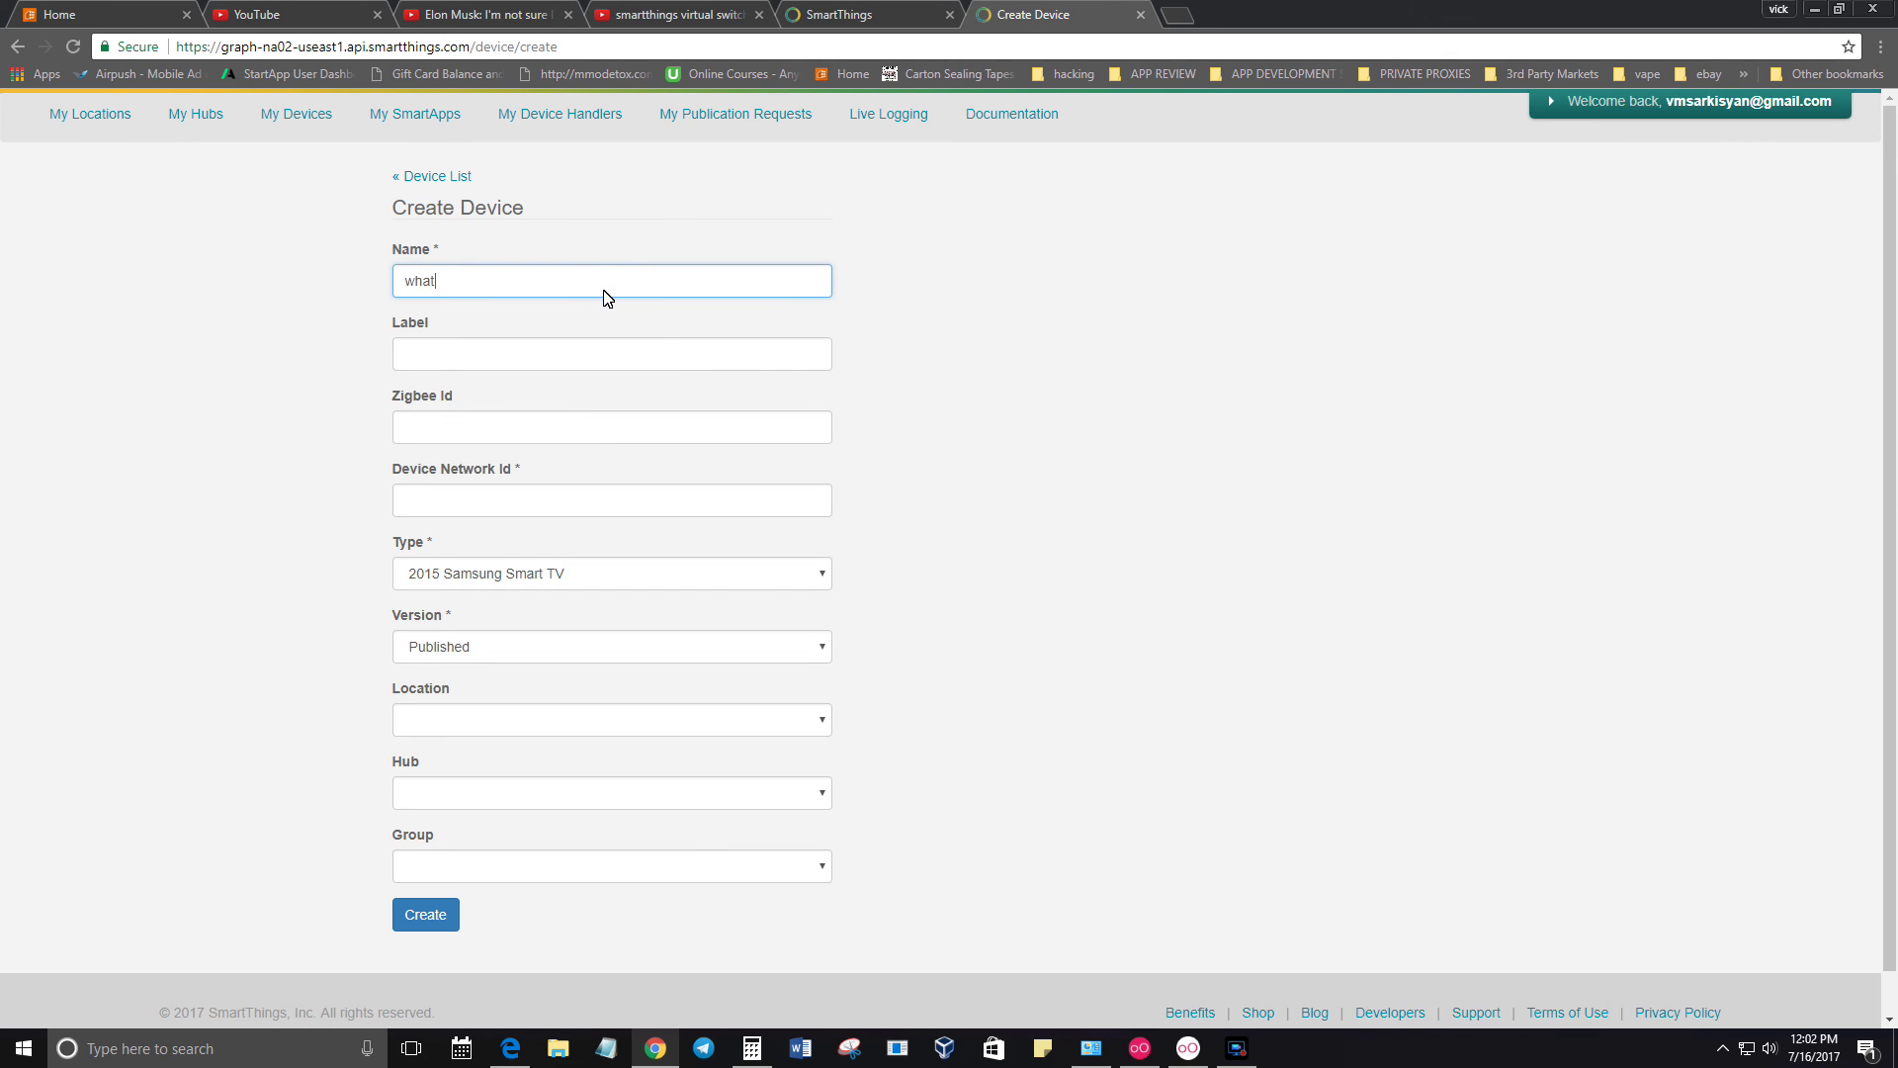
pyautogui.press('Tab')
pyautogui.press('Tab')
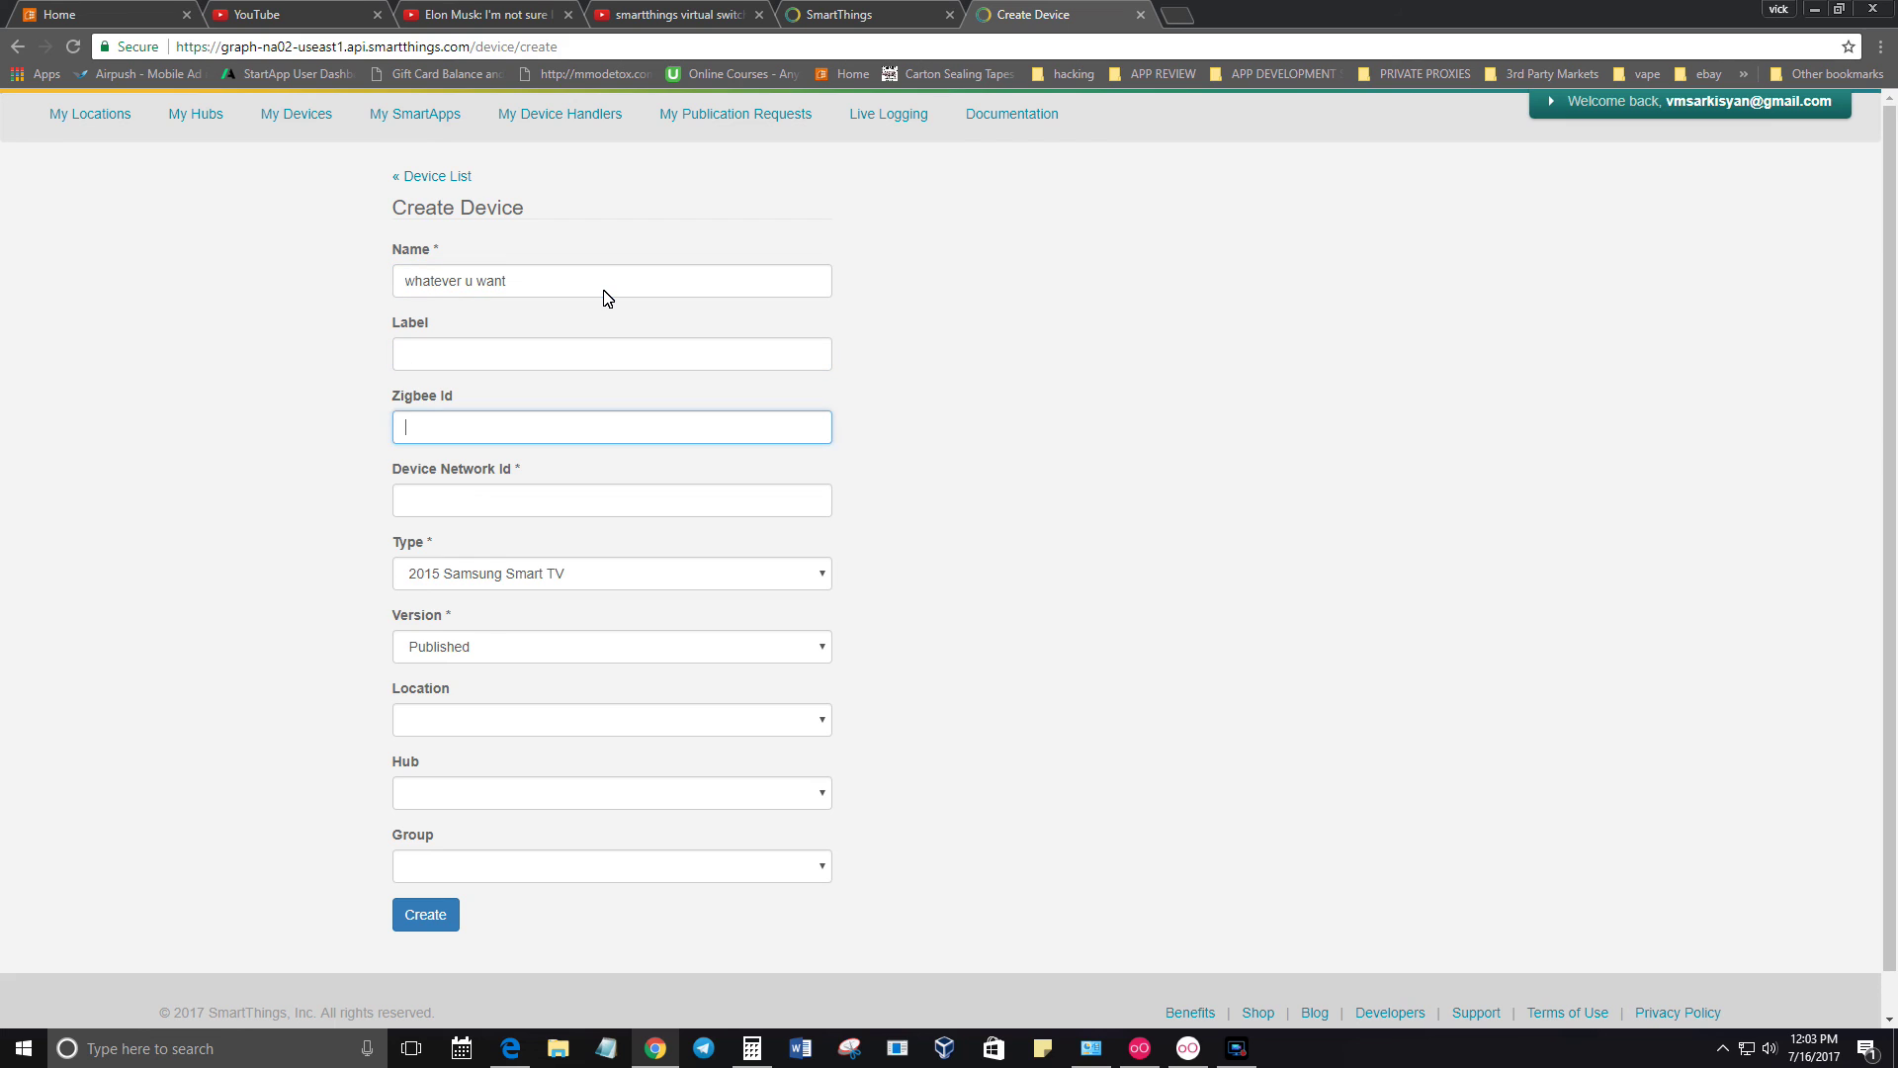
pyautogui.press('Tab')
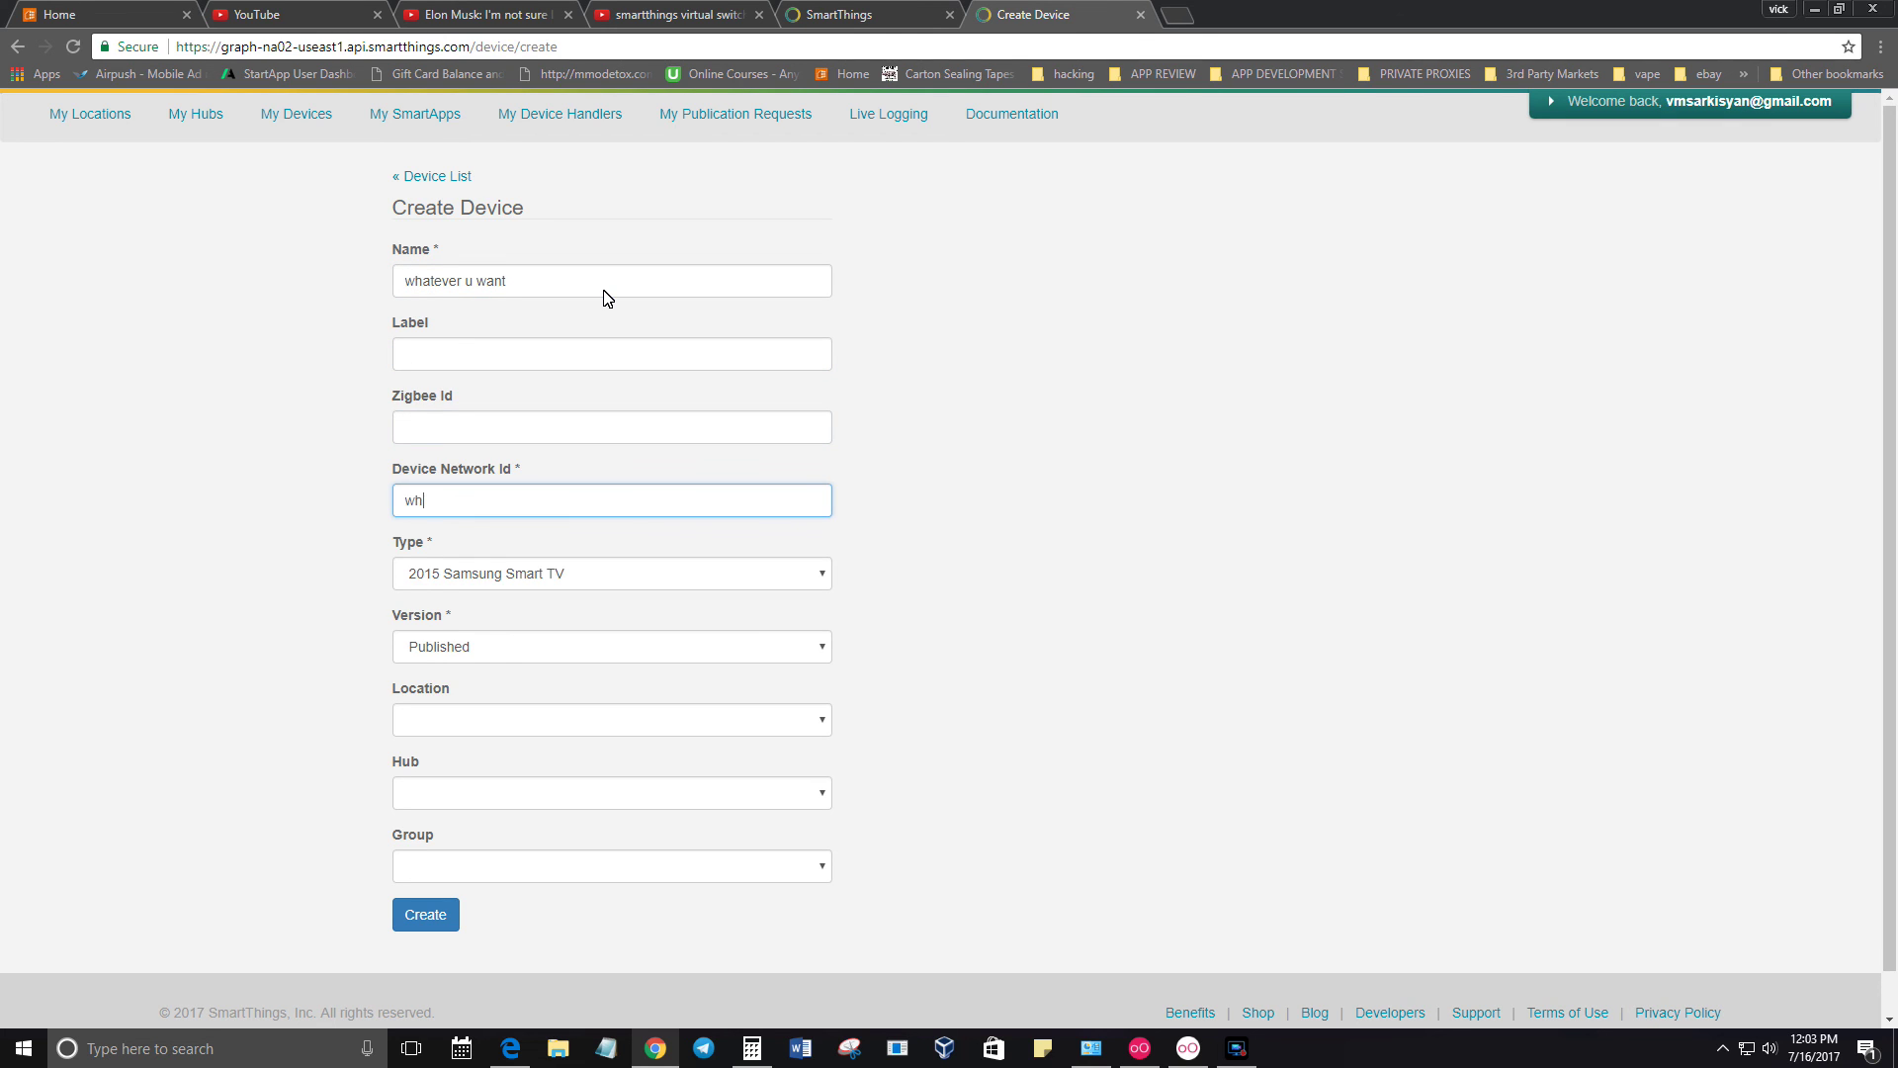
pyautogui.press('Tab')
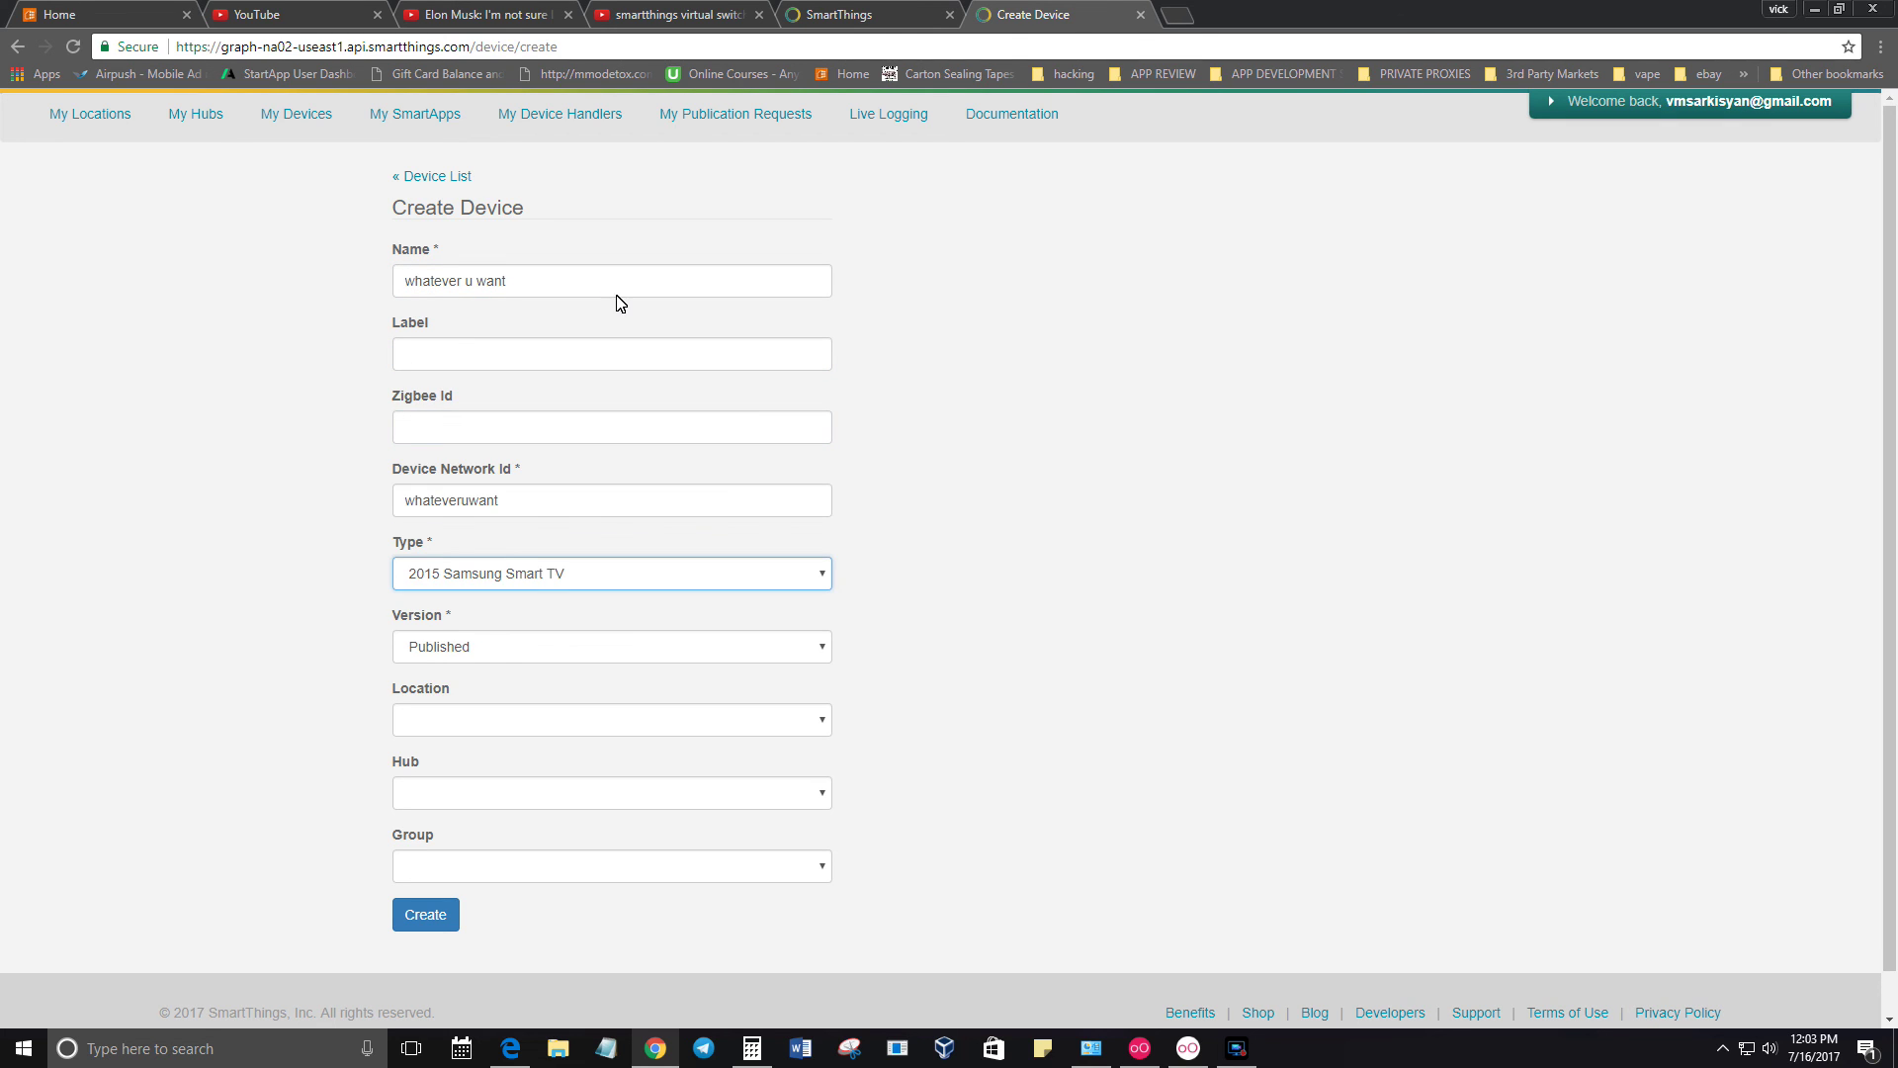
# Set the new device's type to Simulated Switch
pyautogui.click(544, 575)
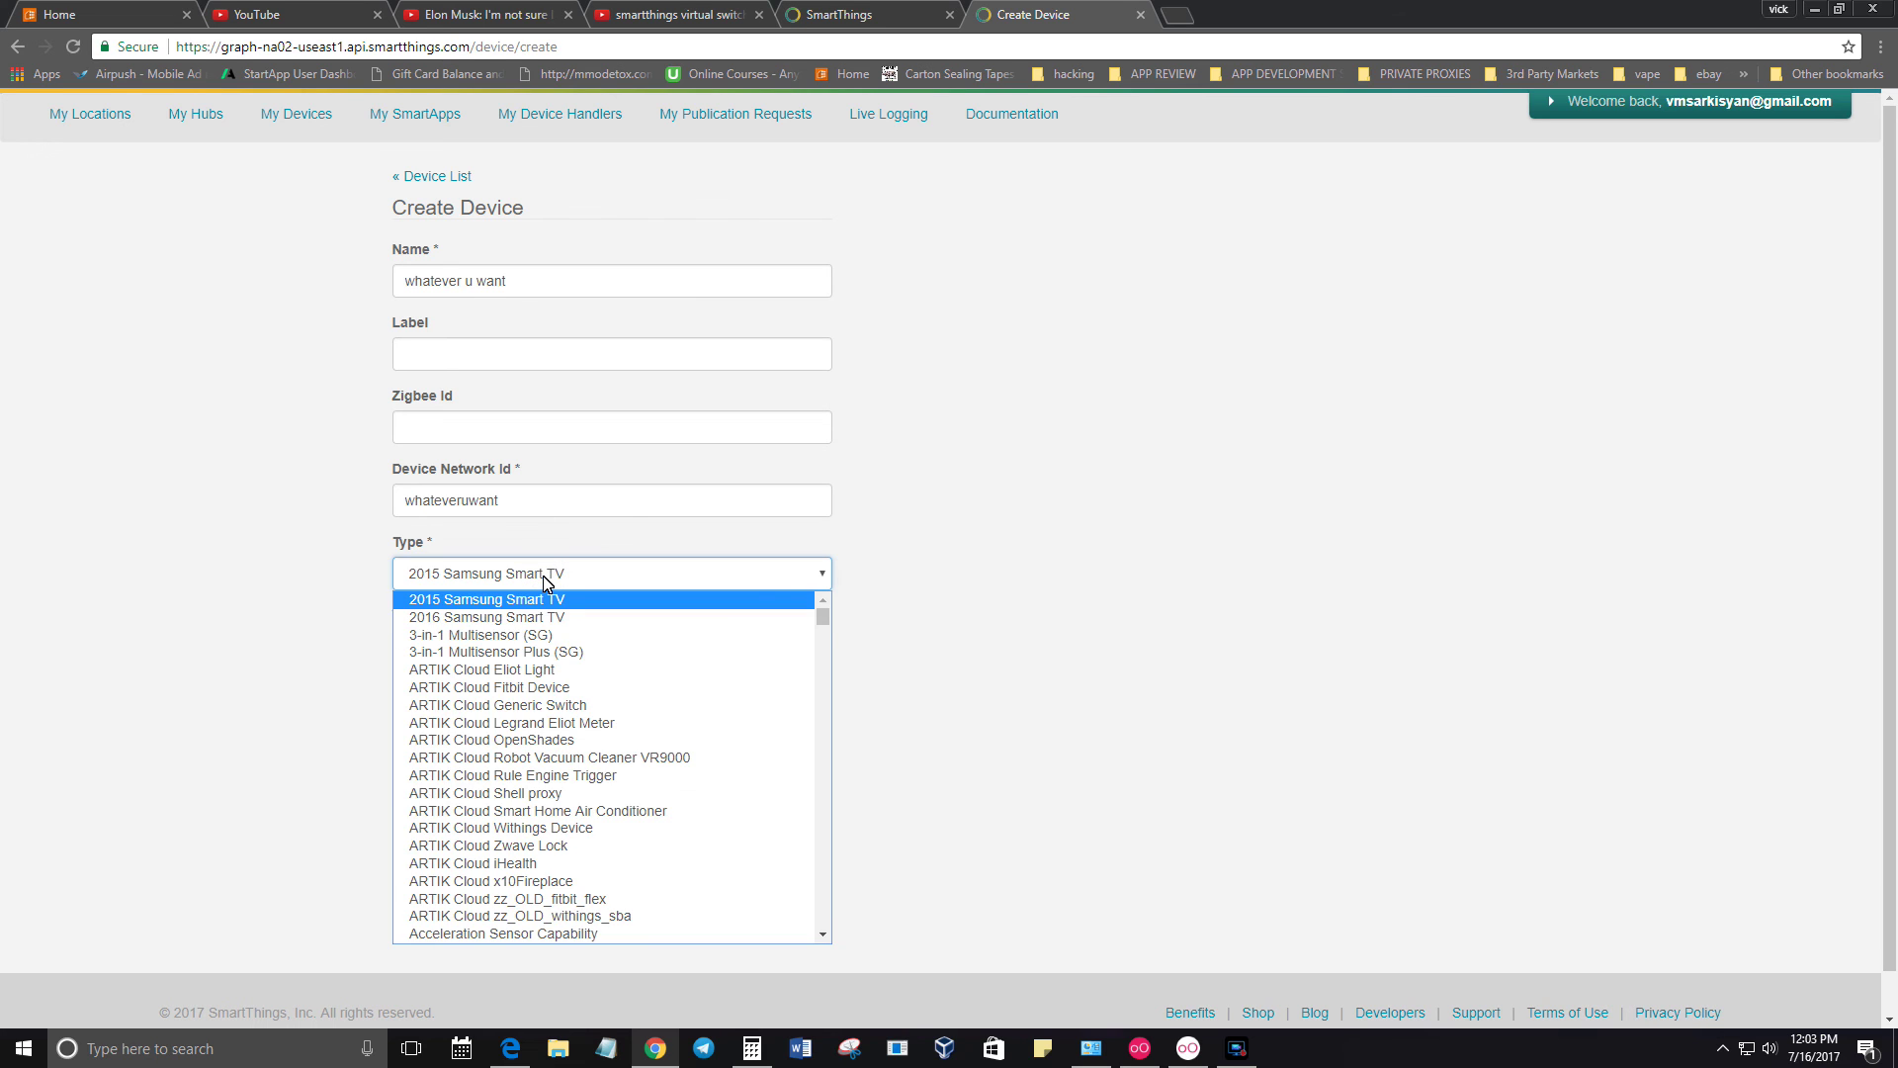
pyautogui.press('s')
pyautogui.scroll(-2, 511, 720)
pyautogui.scroll(-8, 512, 719)
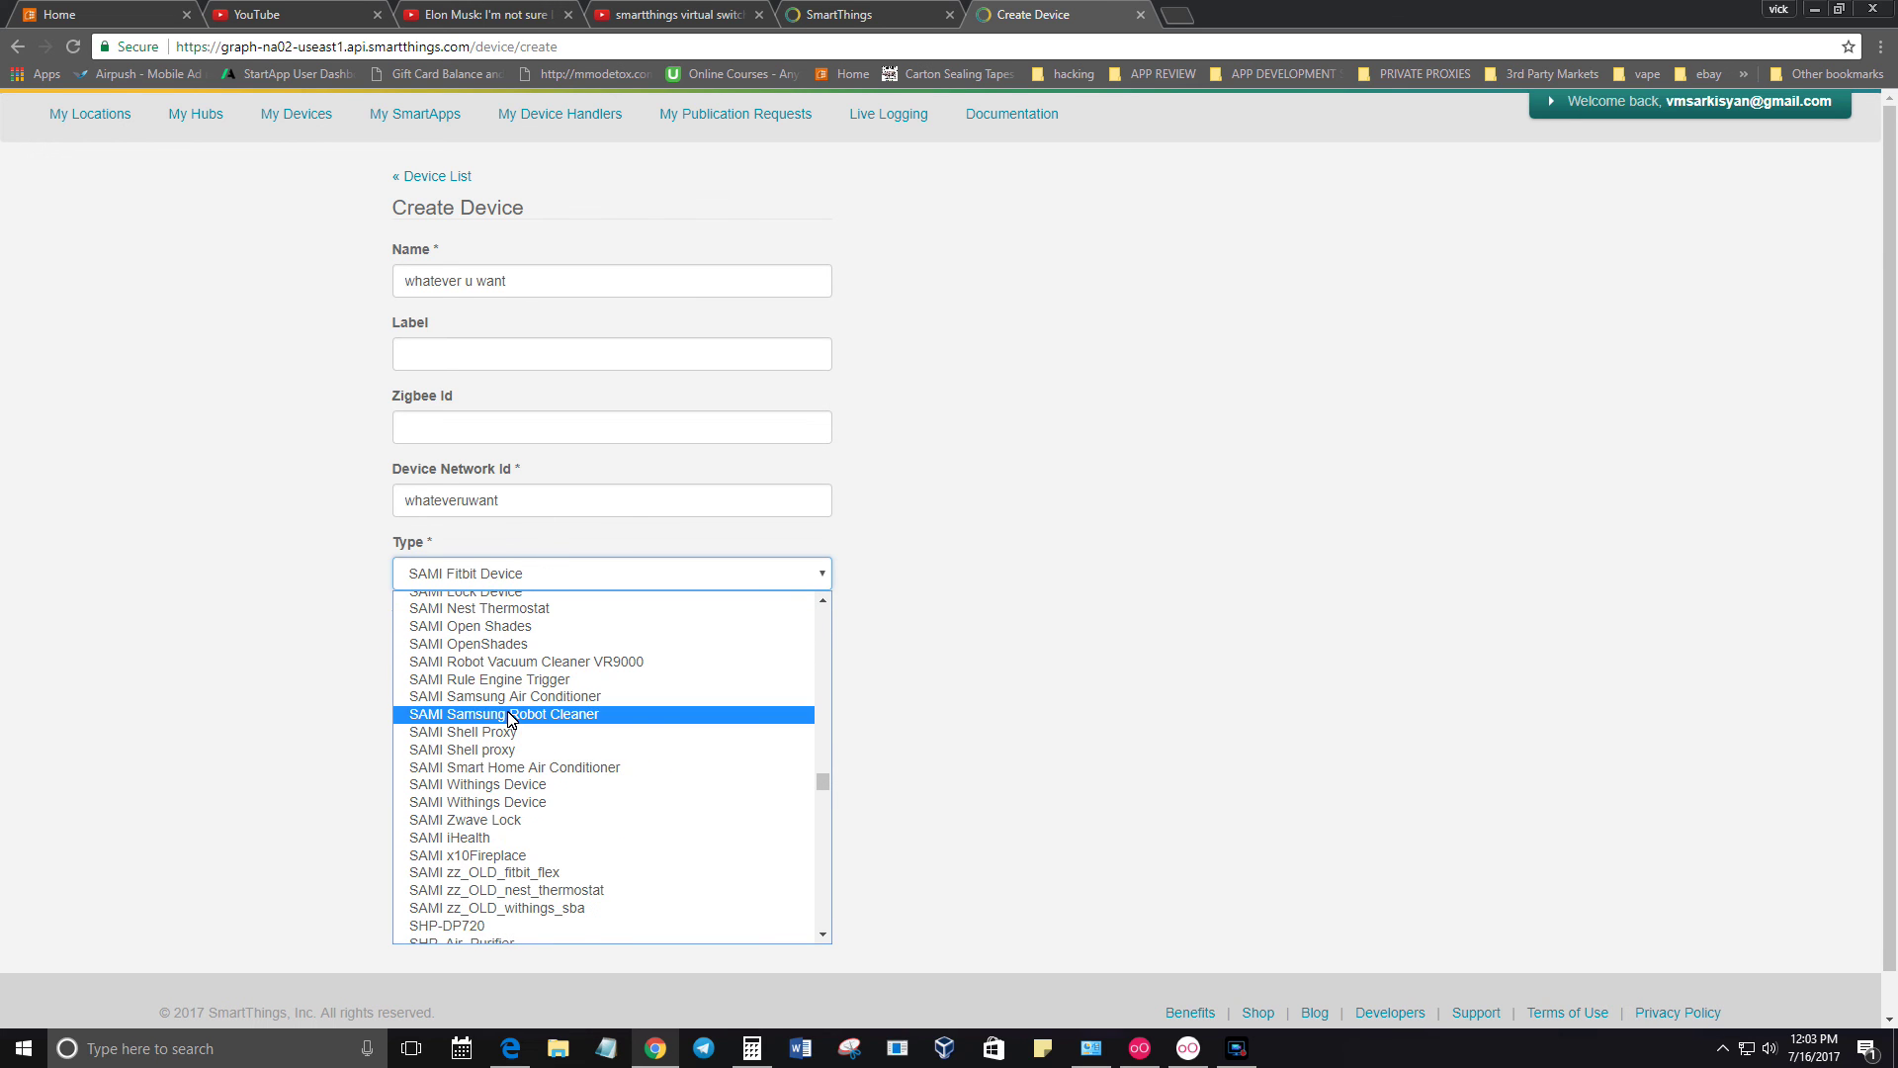
pyautogui.scroll(-4, 483, 722)
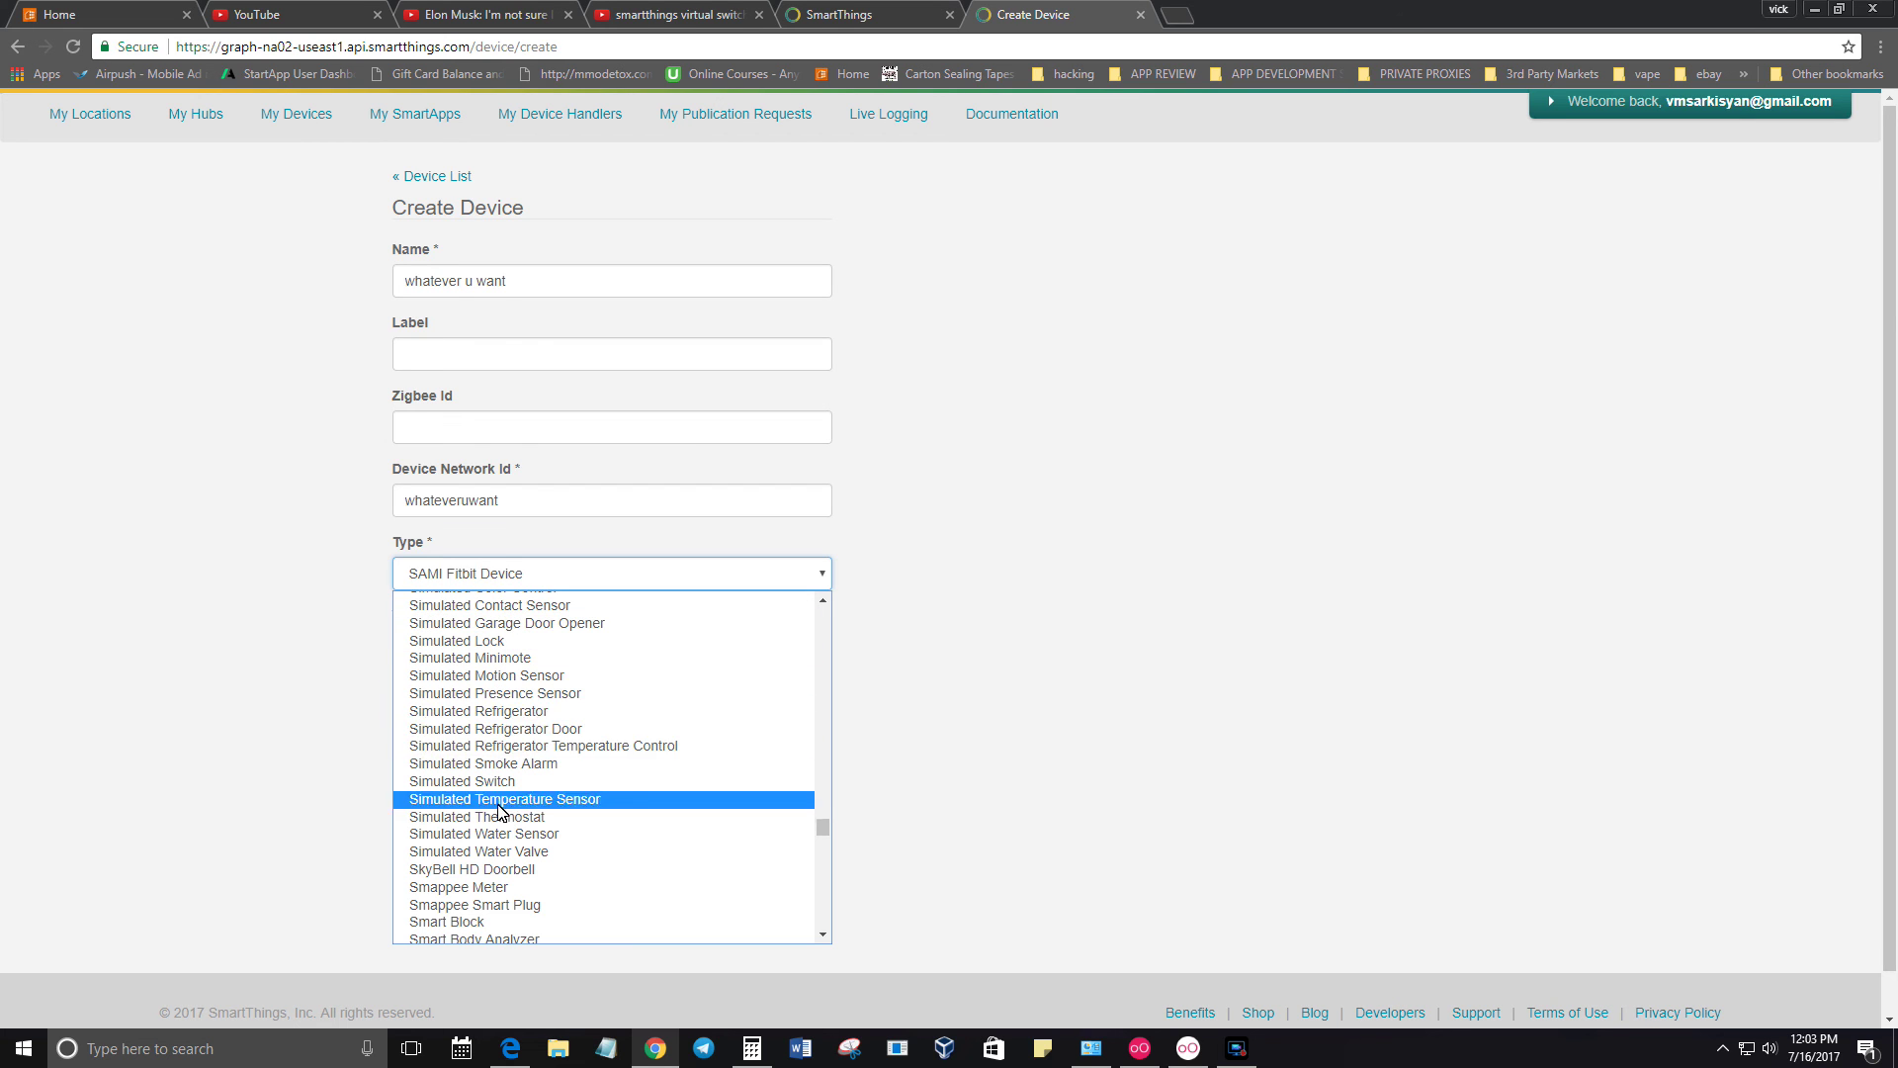
pyautogui.scroll(4, 494, 838)
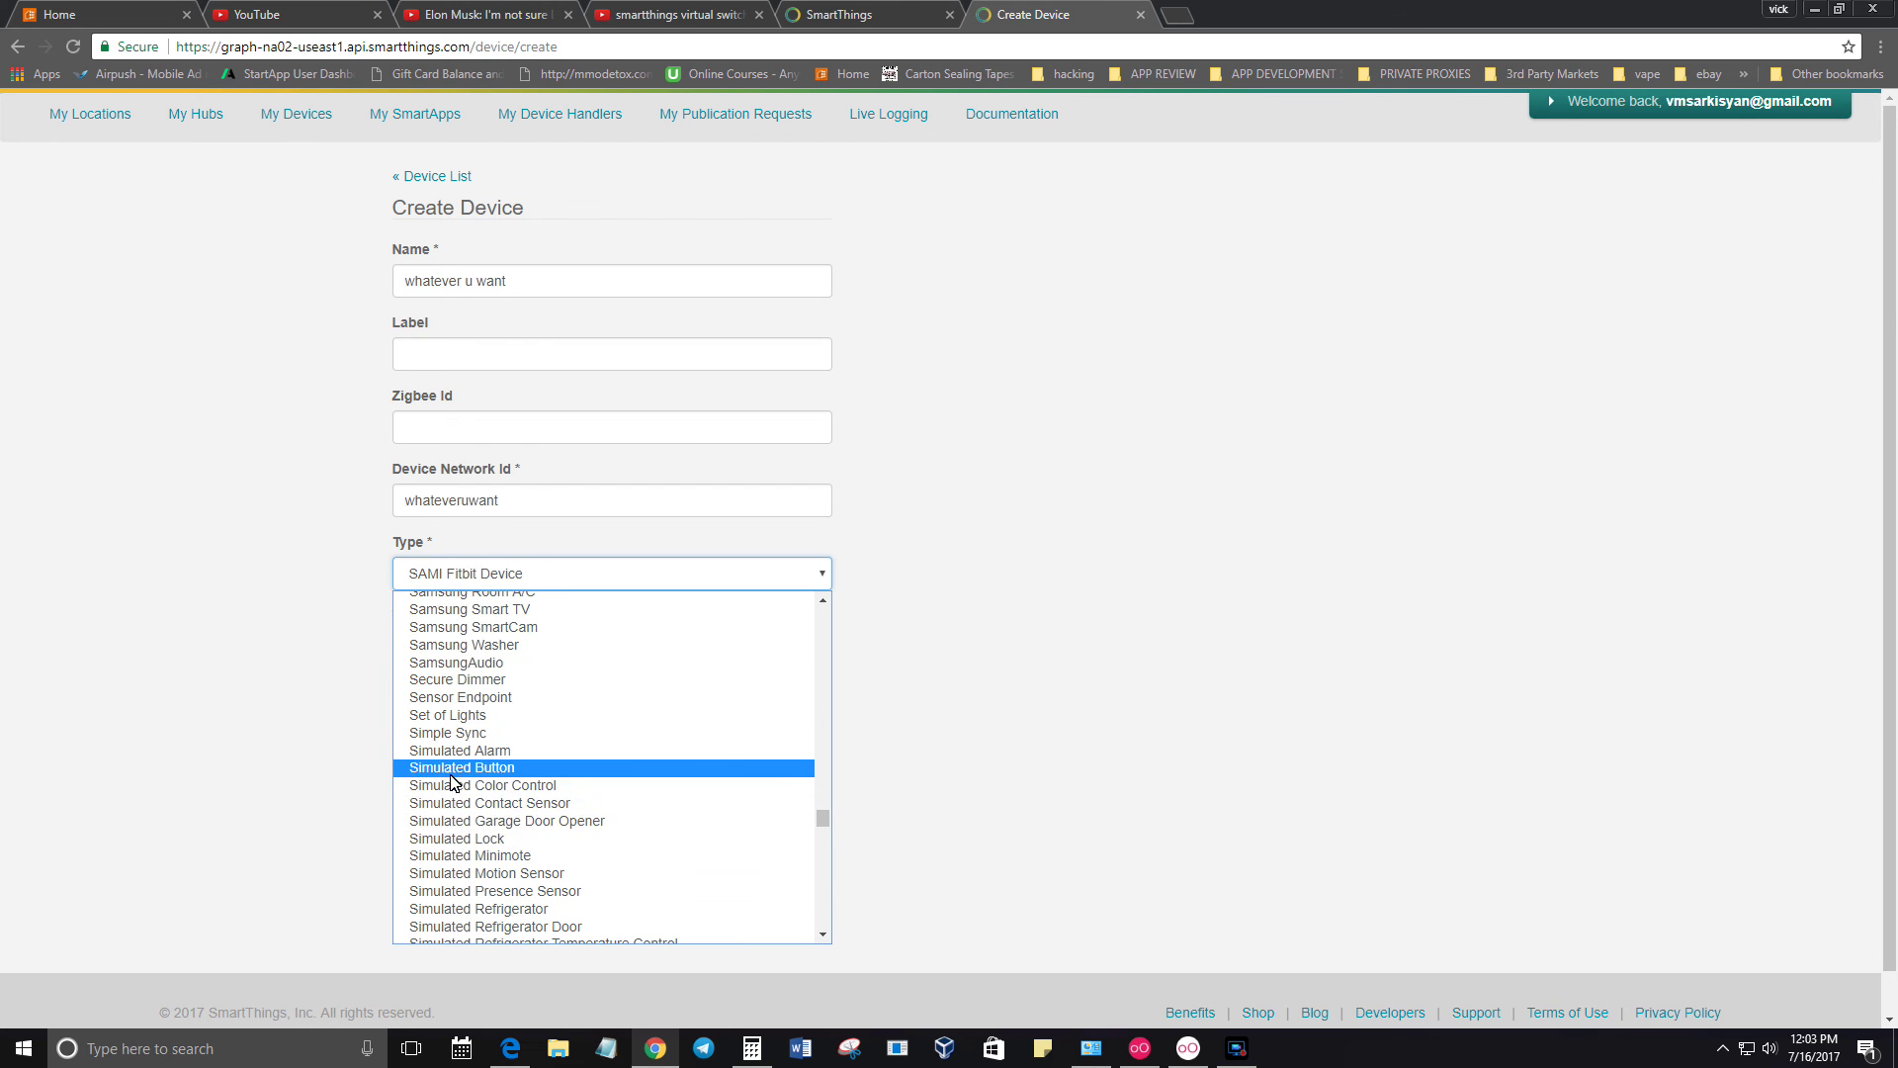
pyautogui.scroll(-4, 454, 804)
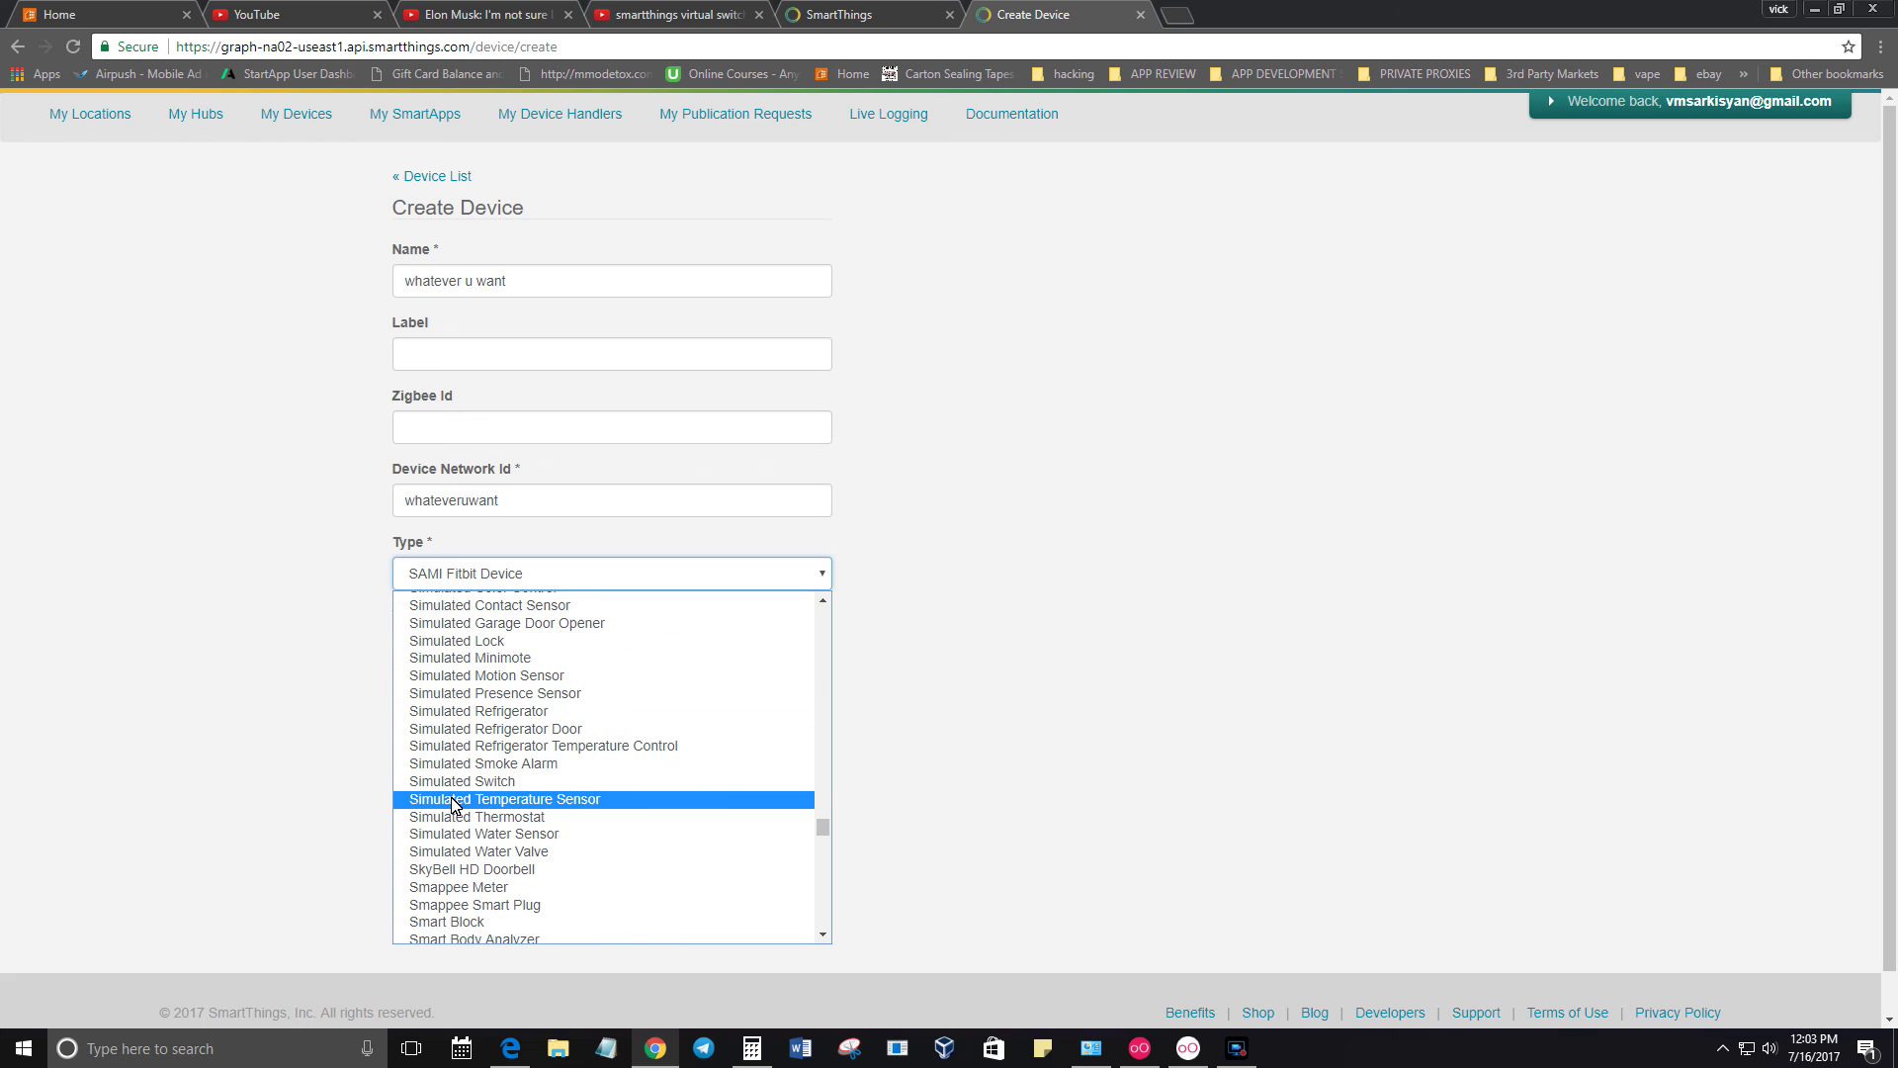
pyautogui.click(454, 781)
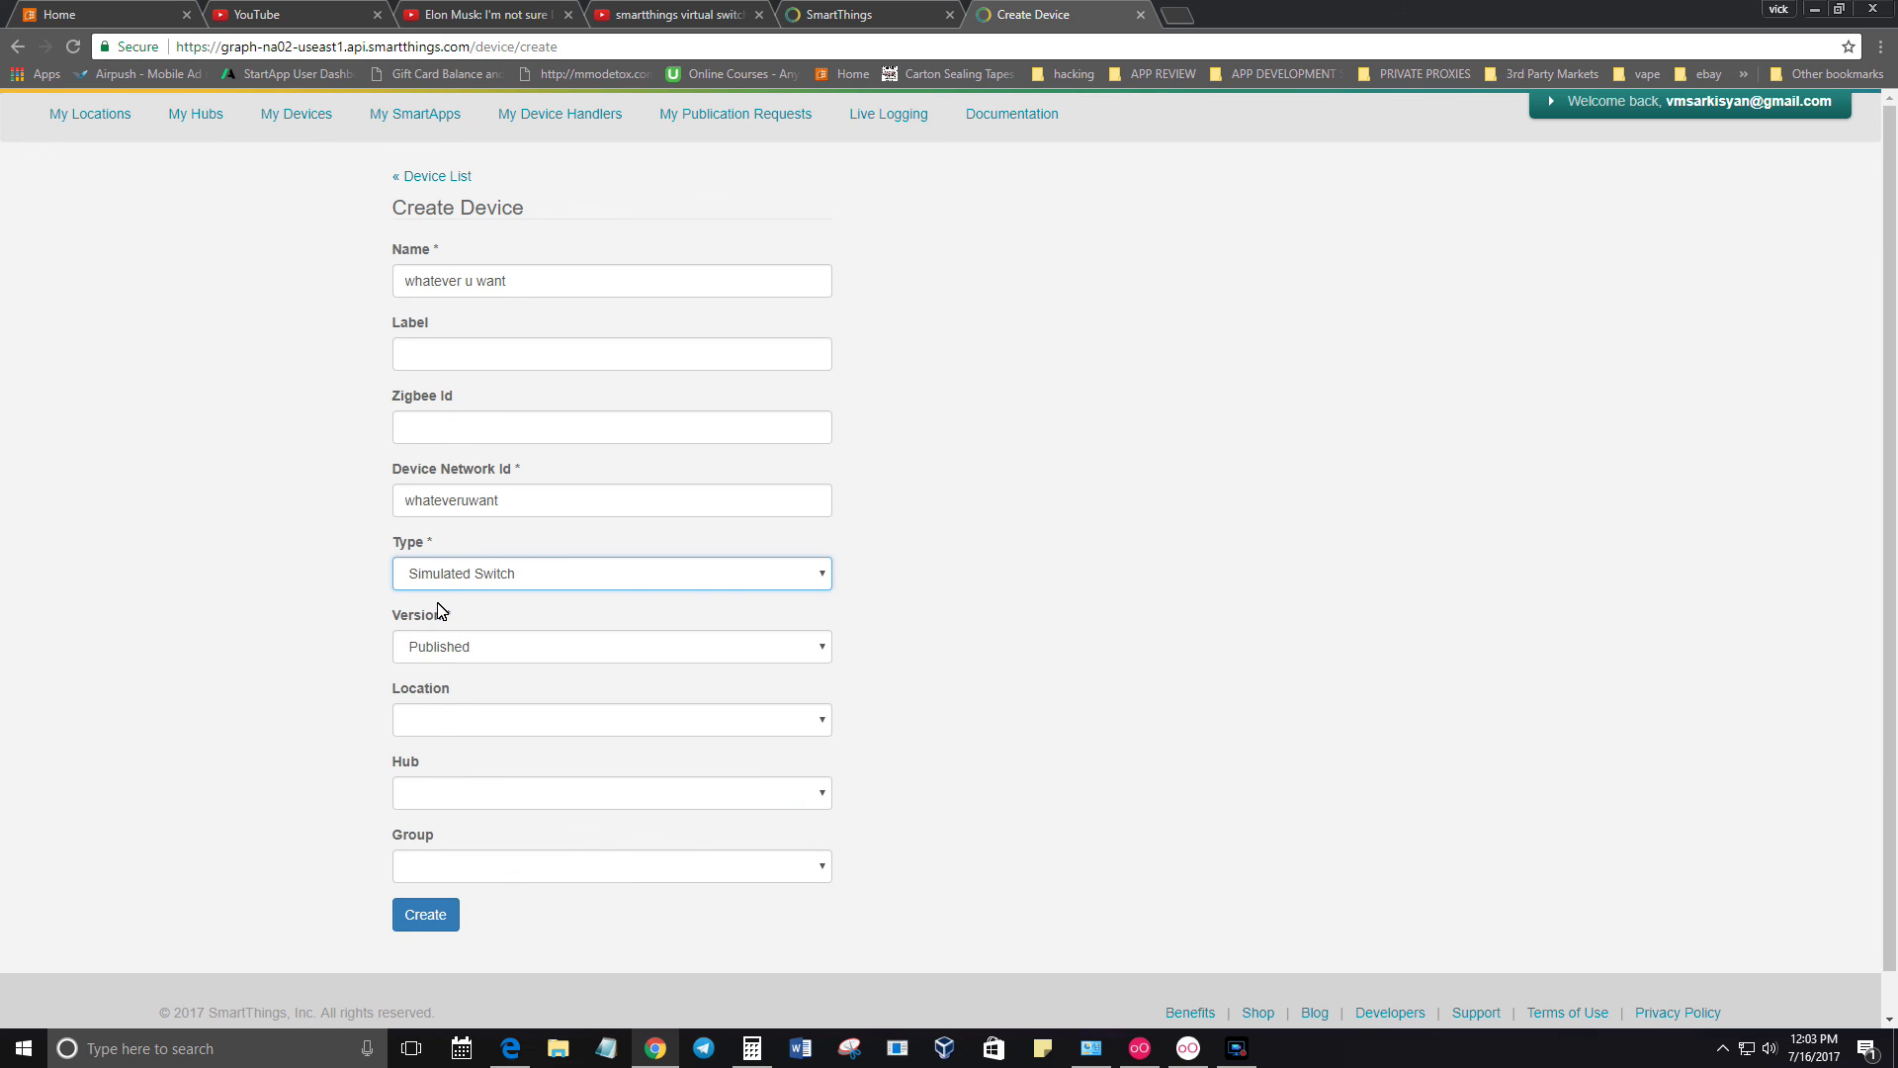
# Assign the device to location Home and hub Home Hub
pyautogui.click(467, 718)
pyautogui.click(425, 766)
pyautogui.click(438, 799)
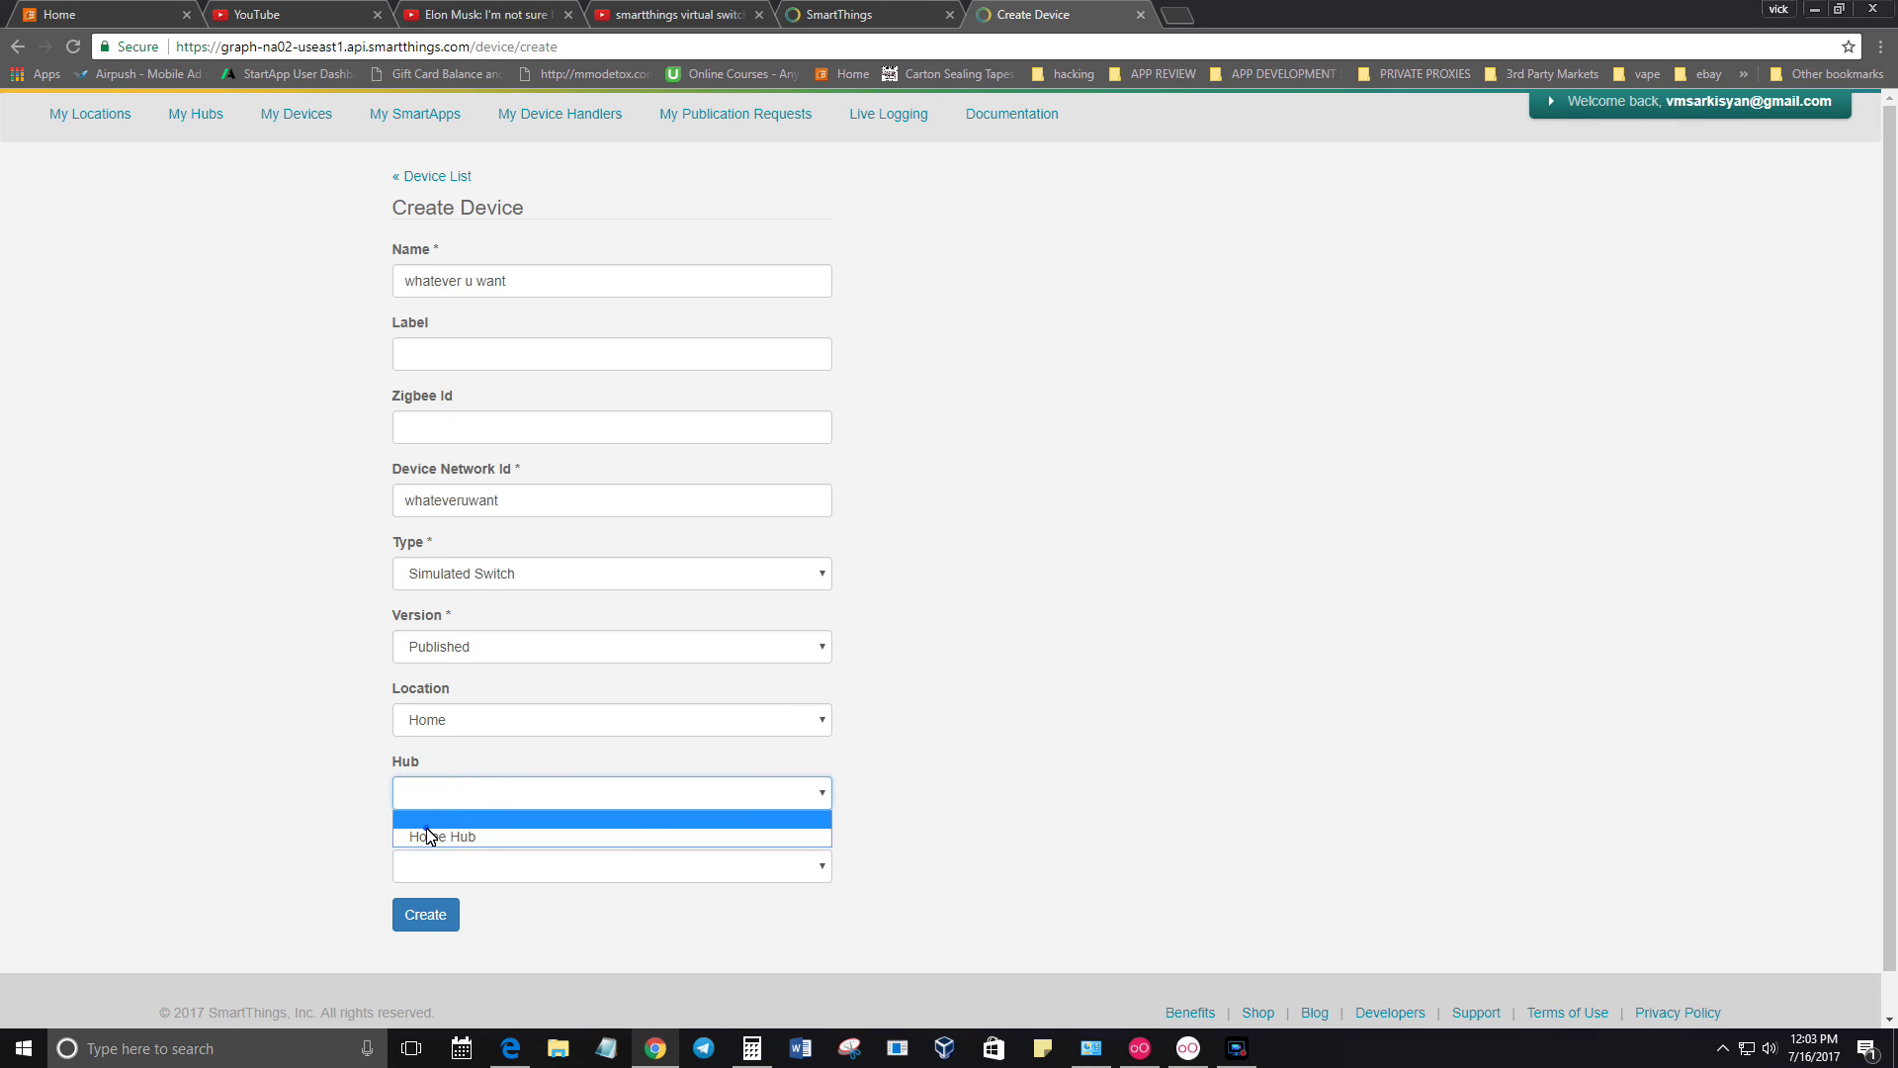
pyautogui.click(423, 831)
pyautogui.click(441, 793)
pyautogui.click(433, 835)
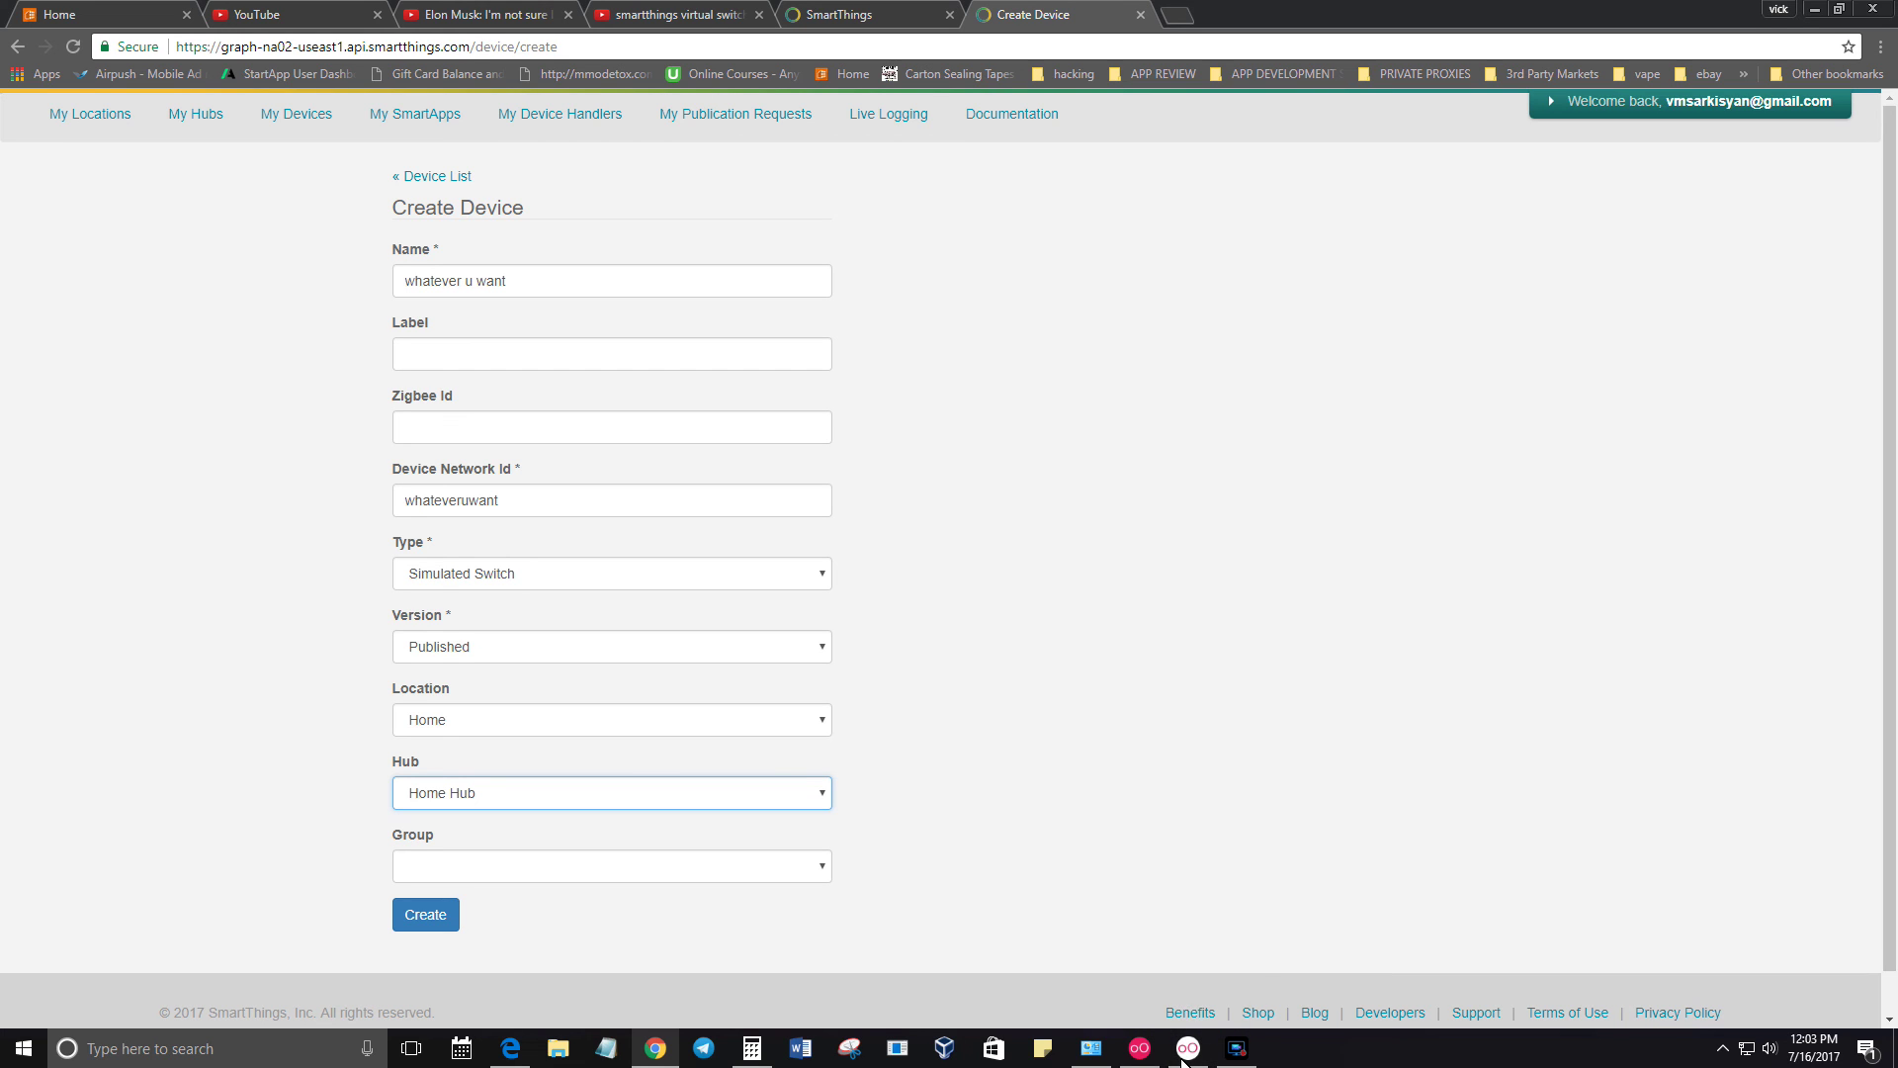
pyautogui.click(1236, 1047)
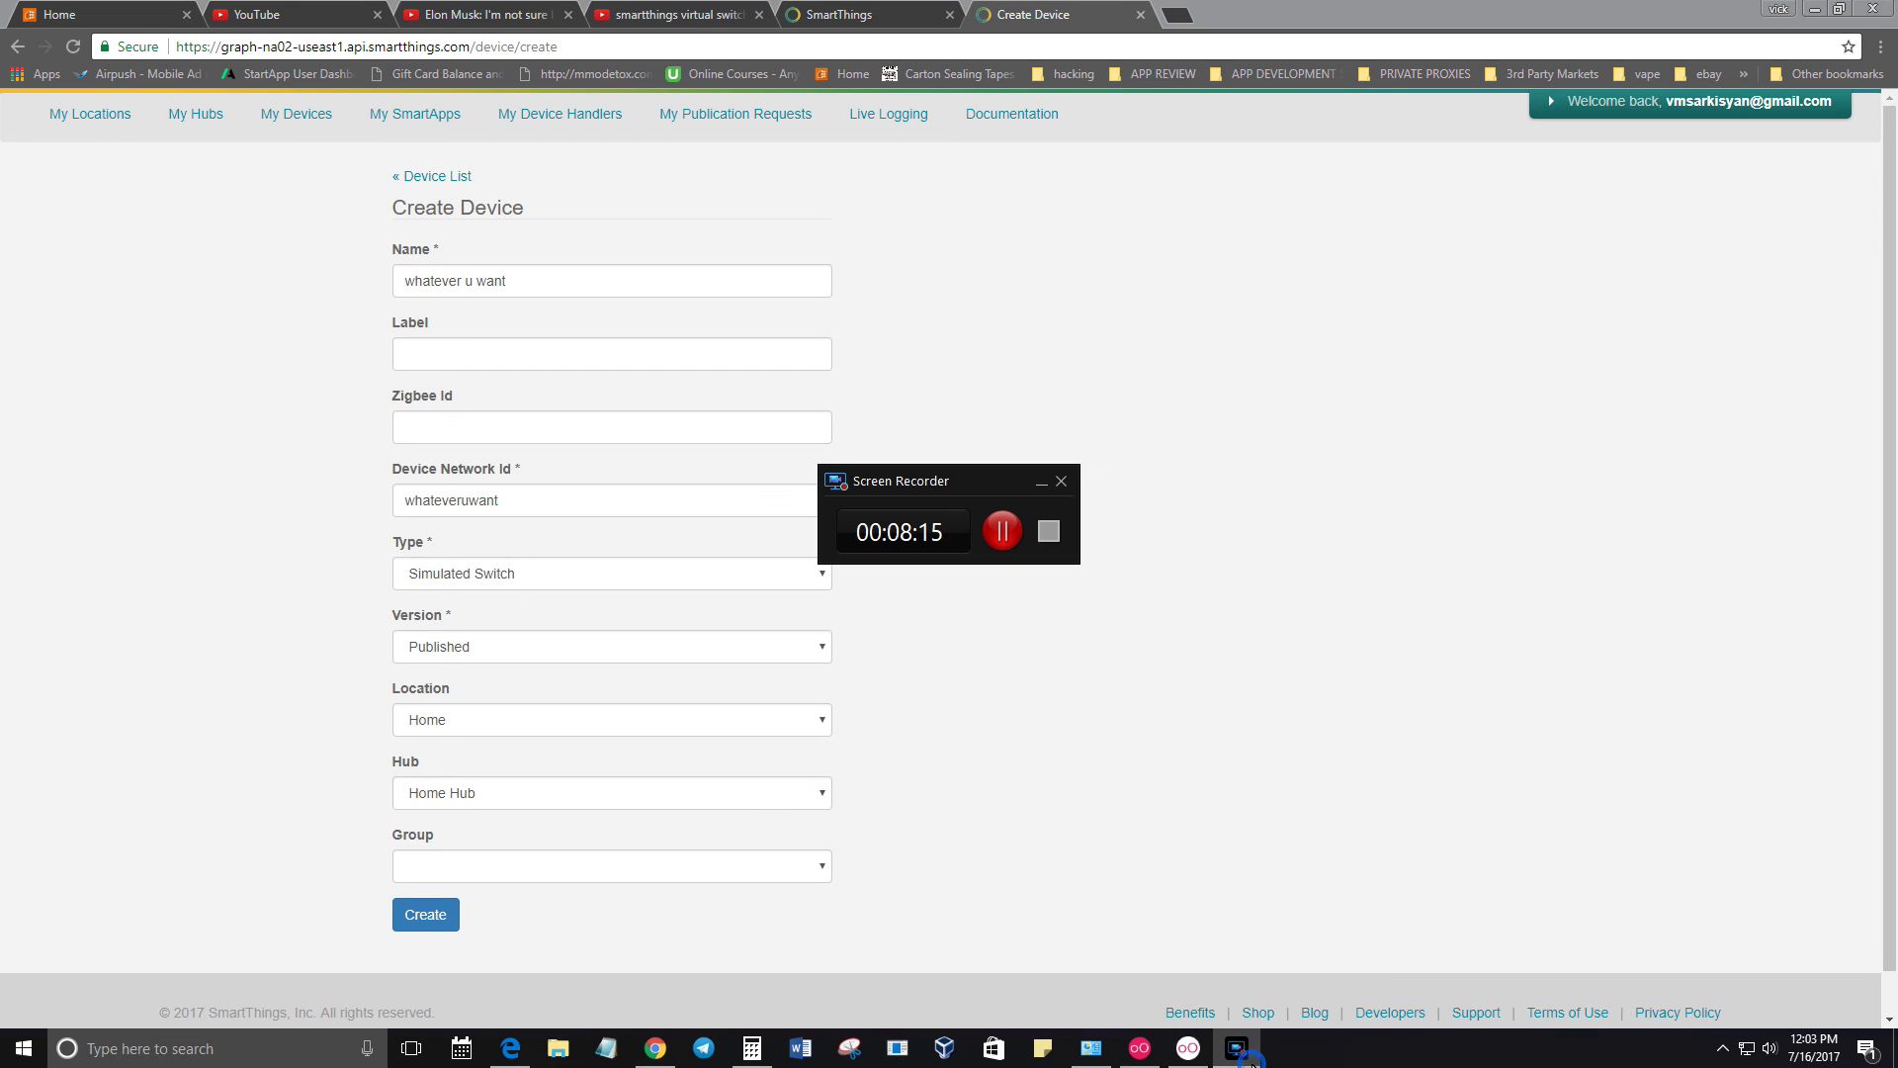